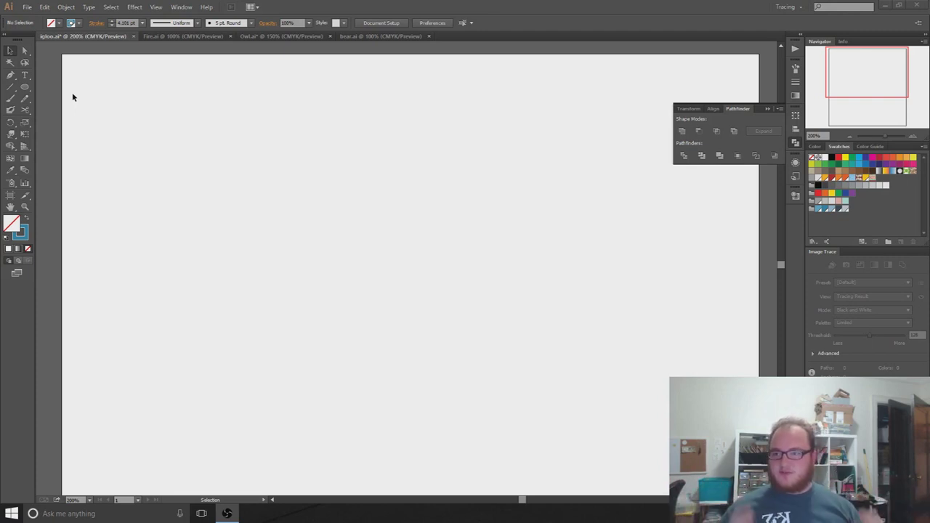
- Browse the polar bear, owl and campfire example artworks, then return to the blank igloo document
click(346, 36)
drag(490, 344, 267, 424)
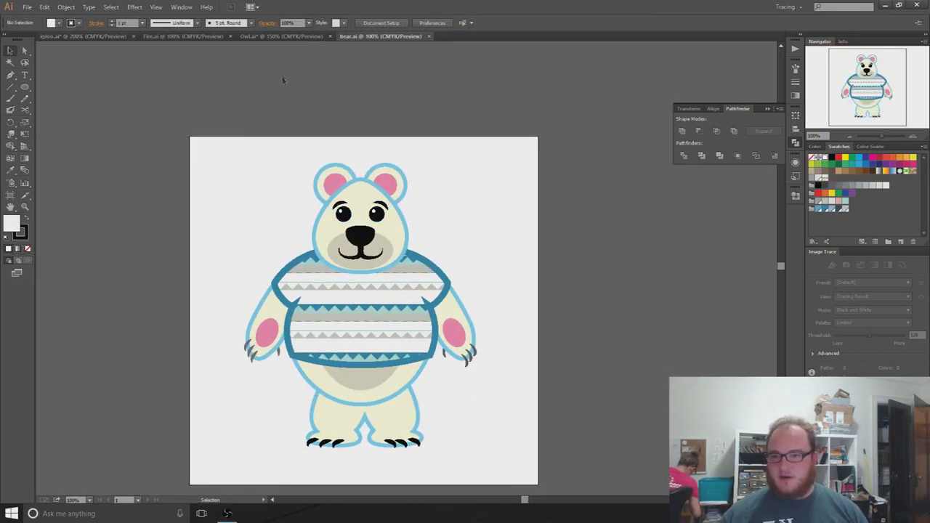
click(285, 36)
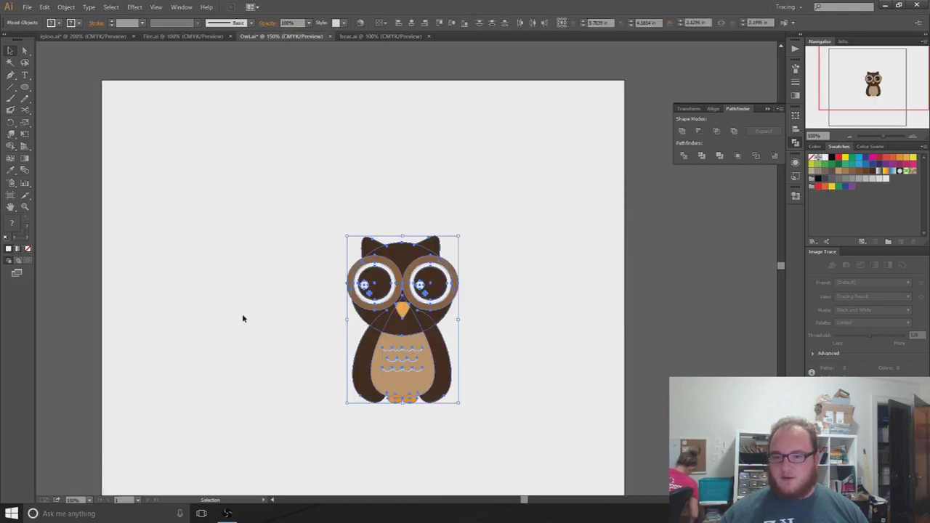
click(266, 350)
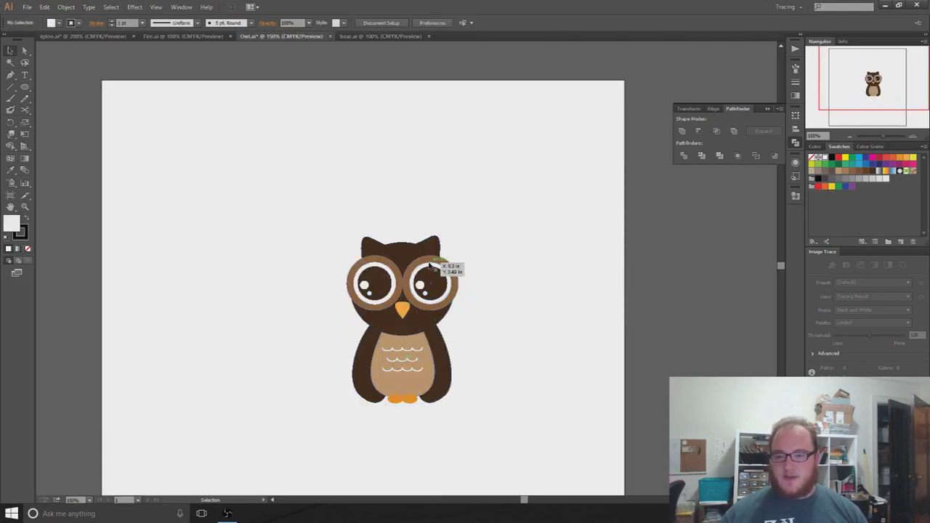
click(81, 36)
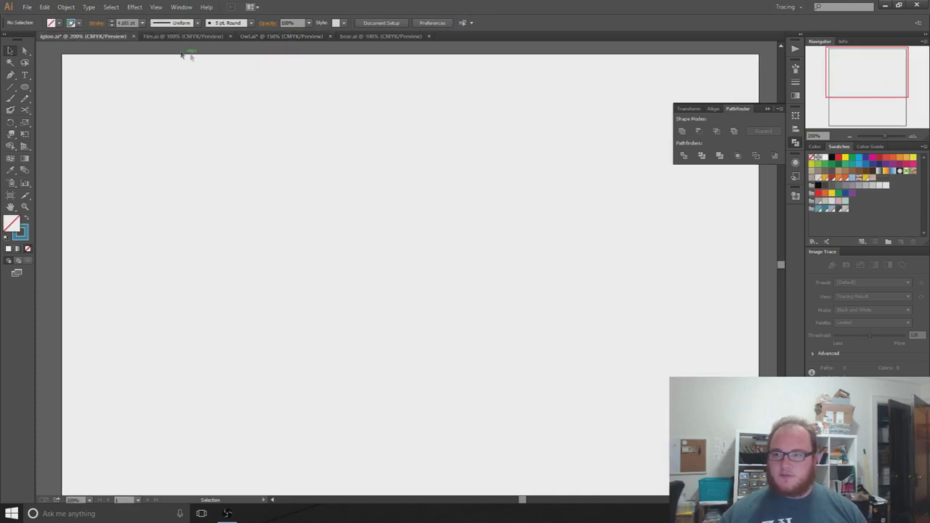
click(164, 36)
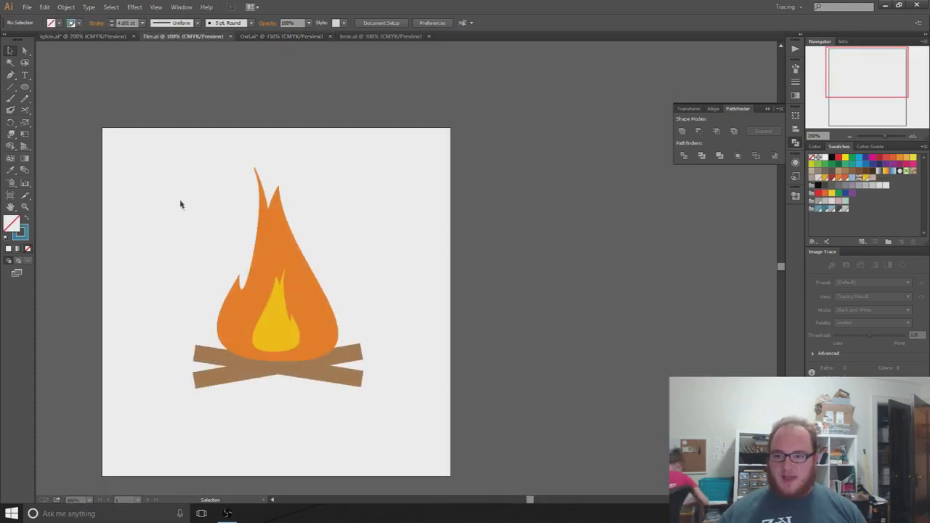
click(279, 312)
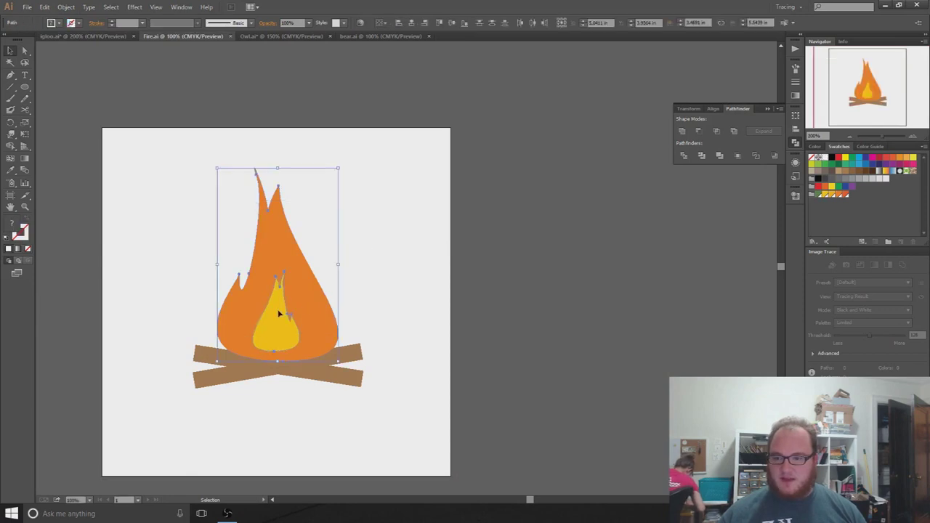
click(188, 276)
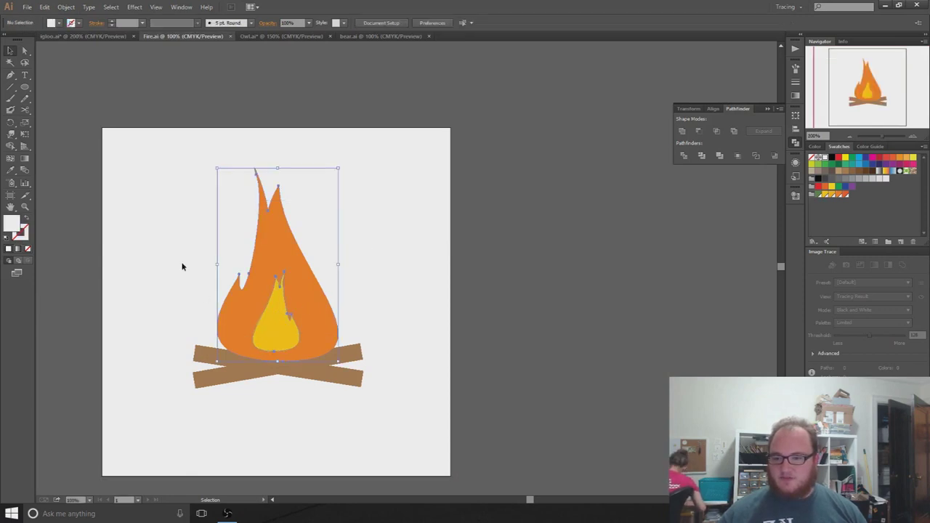
click(87, 36)
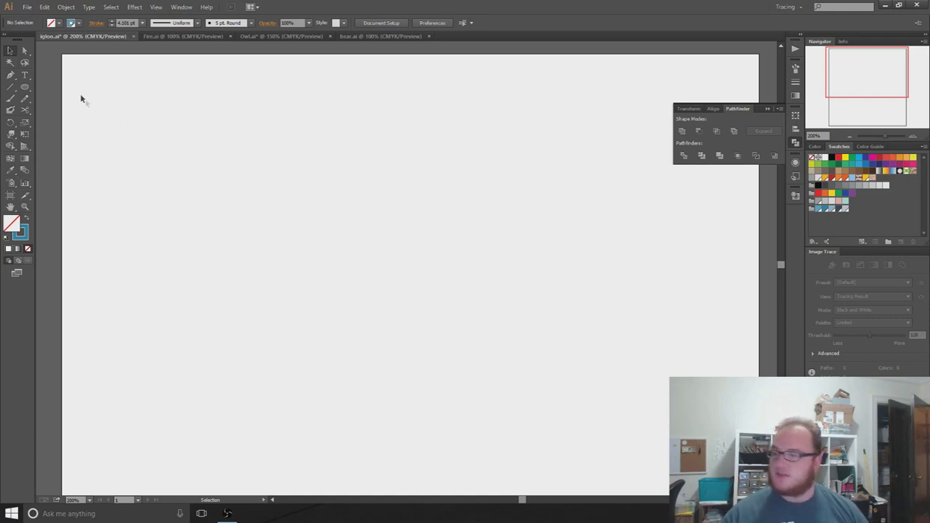
- Draw a tall narrow rectangle as the left column and zoom out slightly
click(25, 88)
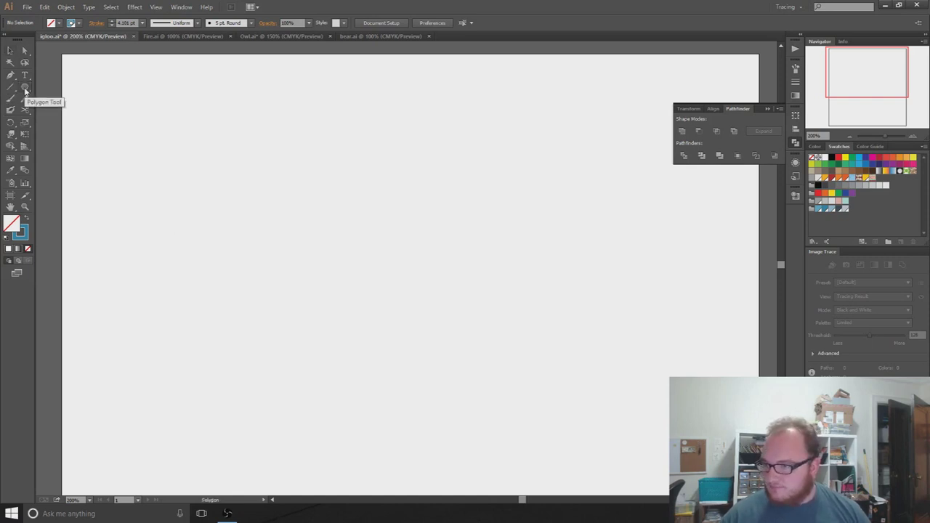
alt+click(25, 88)
alt+click(25, 88)
alt+click(25, 88)
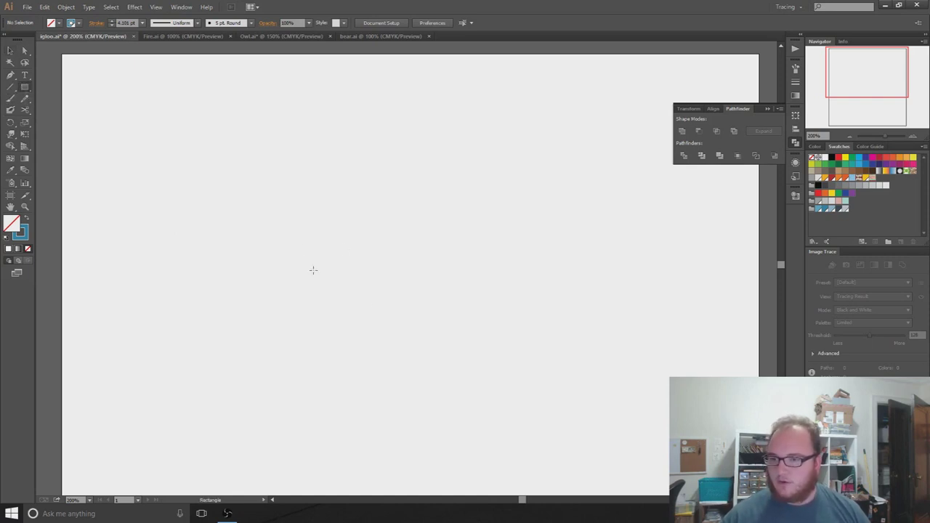
mouse_move(230, 175)
mouse_down()
mouse_move(446, 342)
mouse_move(359, 404)
mouse_move(307, 375)
mouse_move(283, 378)
mouse_move(283, 387)
mouse_move(281, 374)
mouse_move(276, 402)
mouse_up()
key(a)
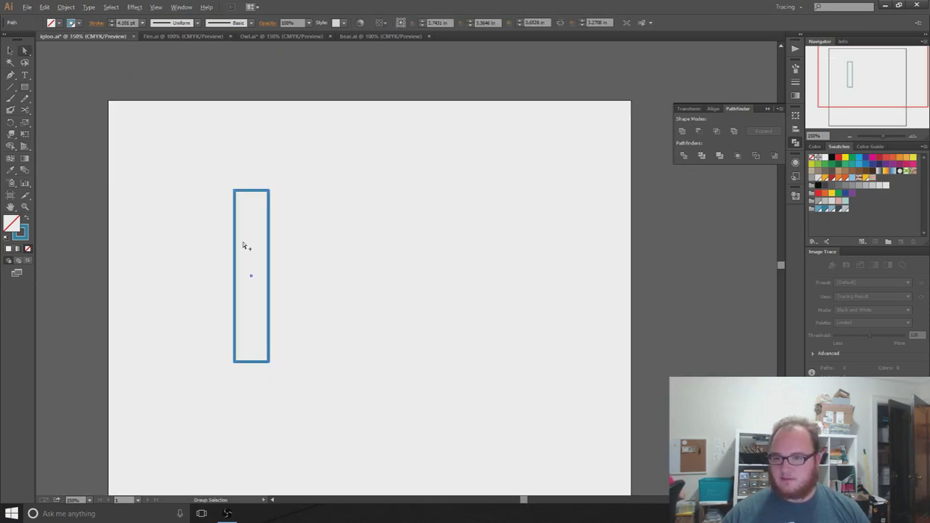
key(ctrl+minus)
key(v)
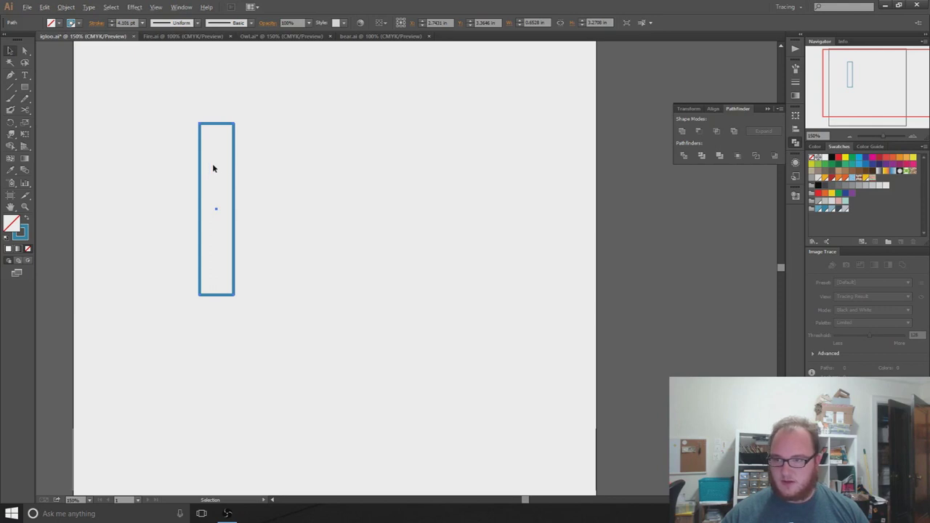
- Alt-drag a copy of the column to the right, nudge it right twice, and recentre the view
drag(234, 167, 398, 171)
click(345, 336)
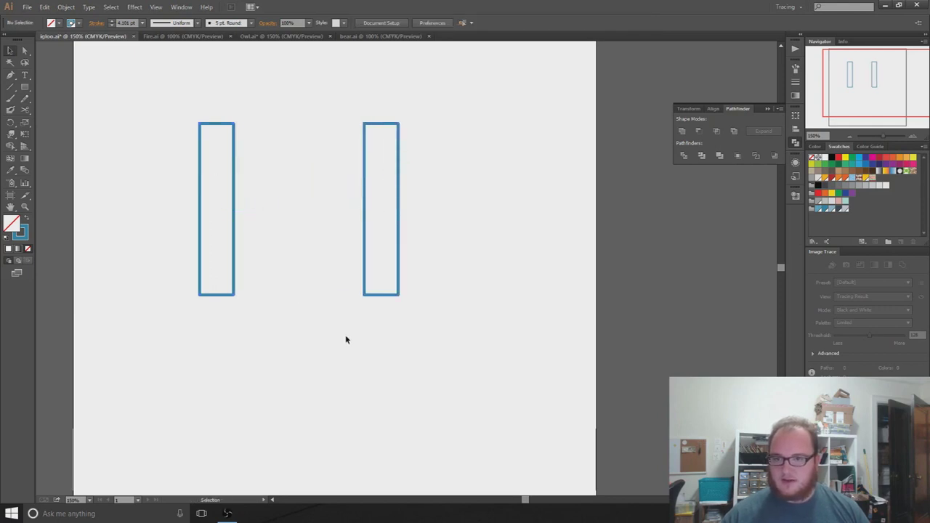
click(400, 195)
key(Right)
key(Right)
key(Right)
key(Right)
key(Right)
key(Right)
key(Right)
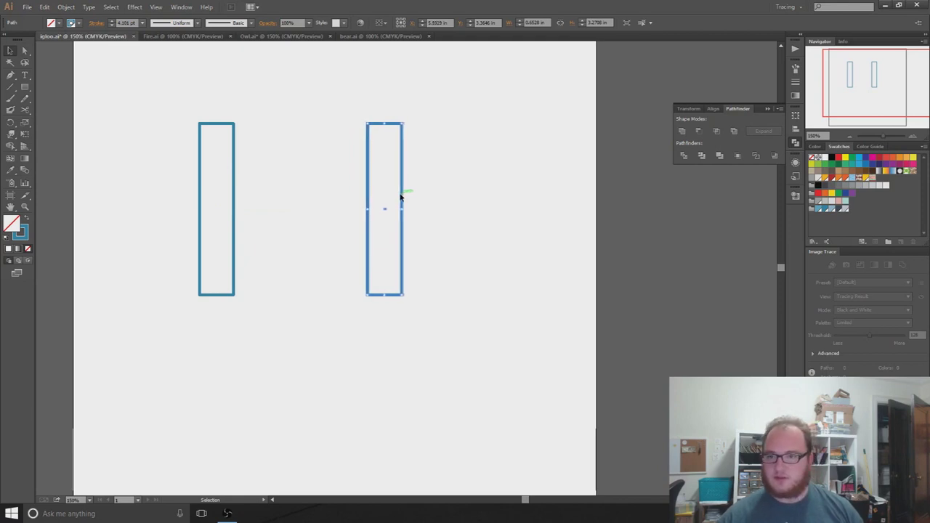
key(Right)
key(Right)
key(Right)
key(Right)
key(Right)
key(Right)
key(Right)
key(Right)
key(Right)
key(Right)
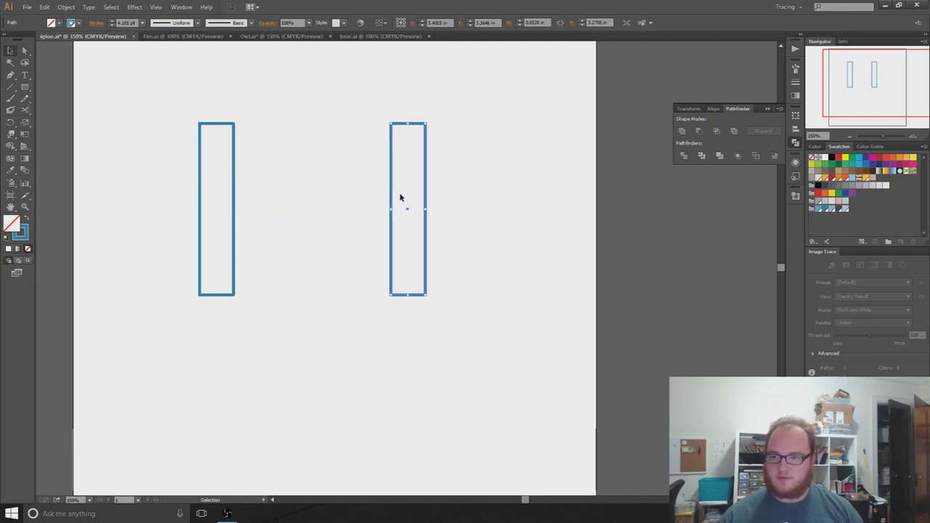
click(378, 226)
scroll(327, 237, up, 5)
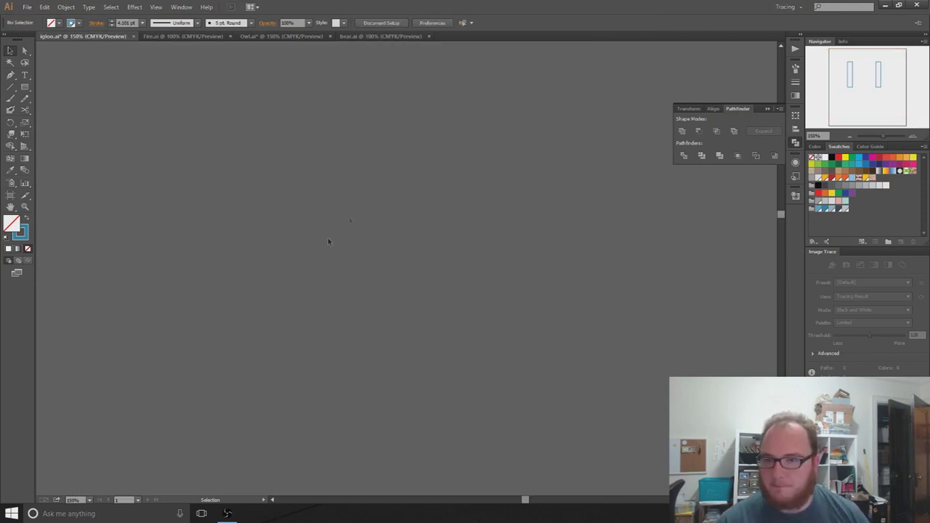
click(848, 82)
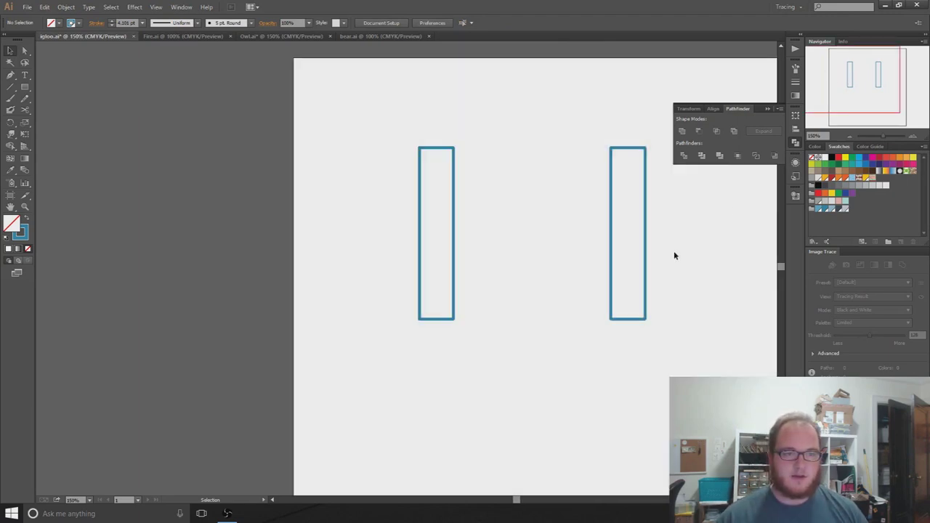
drag(523, 249, 393, 241)
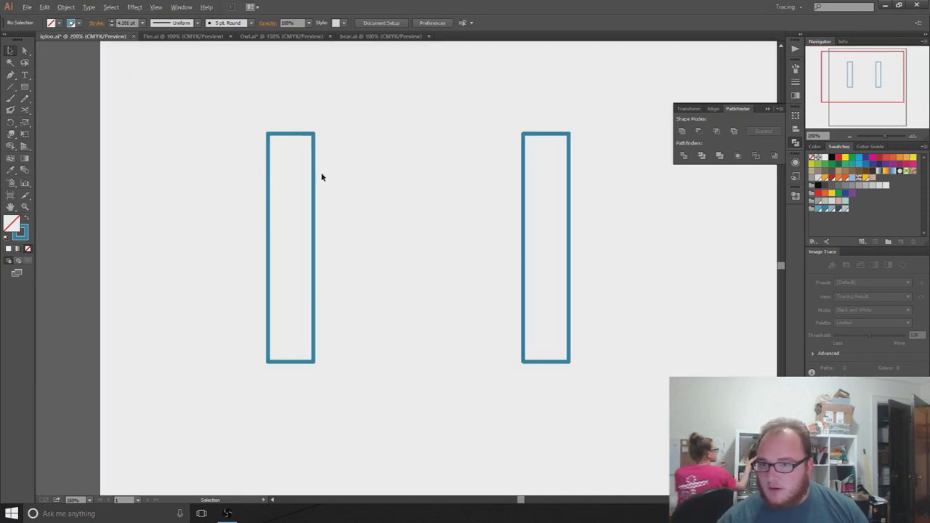
- Draw a wide rectangle bridging the two columns and an ellipse straddling its top edge
click(25, 87)
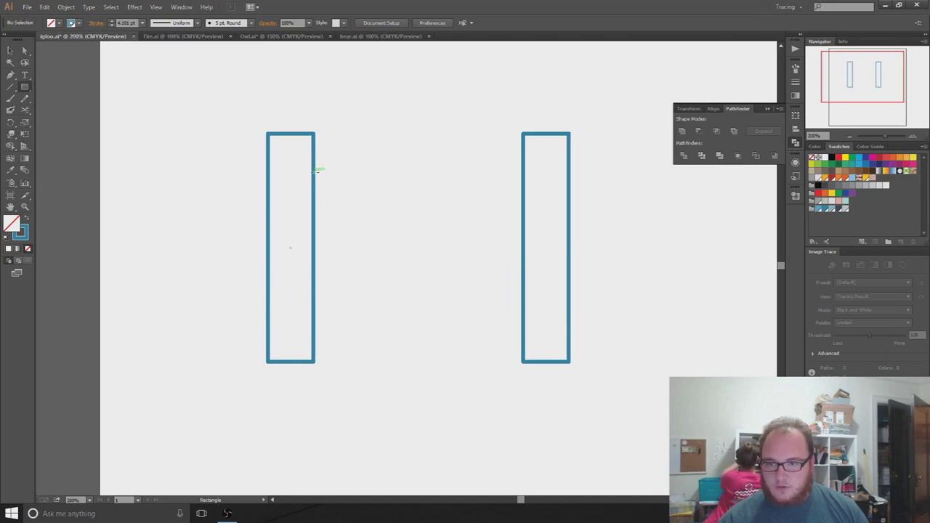
mouse_move(315, 164)
mouse_down()
mouse_move(426, 293)
mouse_move(496, 348)
mouse_move(520, 335)
mouse_up()
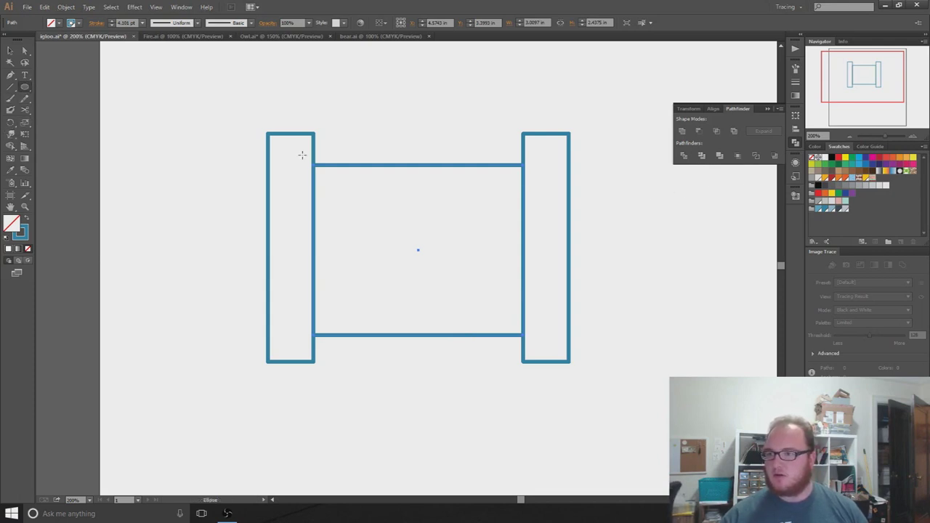
mouse_move(313, 164)
mouse_down()
mouse_move(521, 174)
mouse_move(520, 266)
mouse_move(521, 211)
mouse_up()
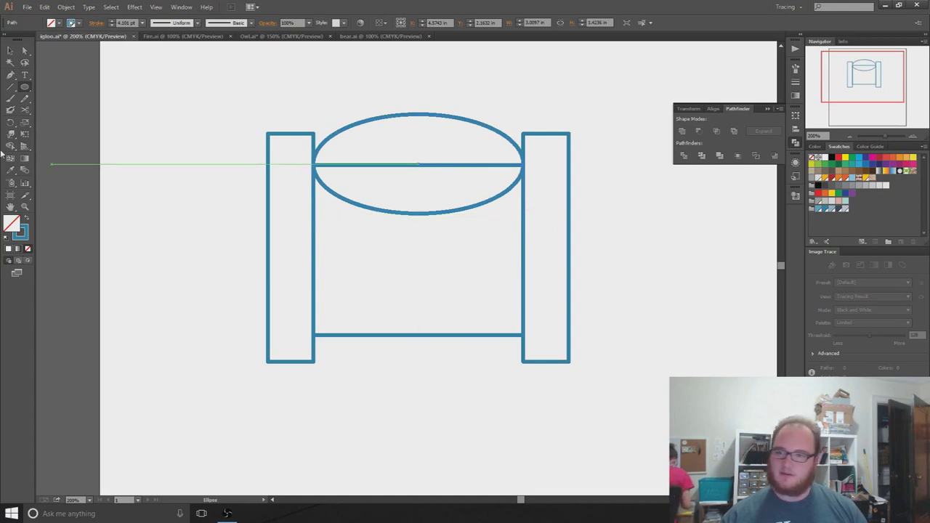
- Select the ellipse and middle rectangle and unite them with Pathfinder into one arch
click(10, 51)
drag(412, 83, 434, 279)
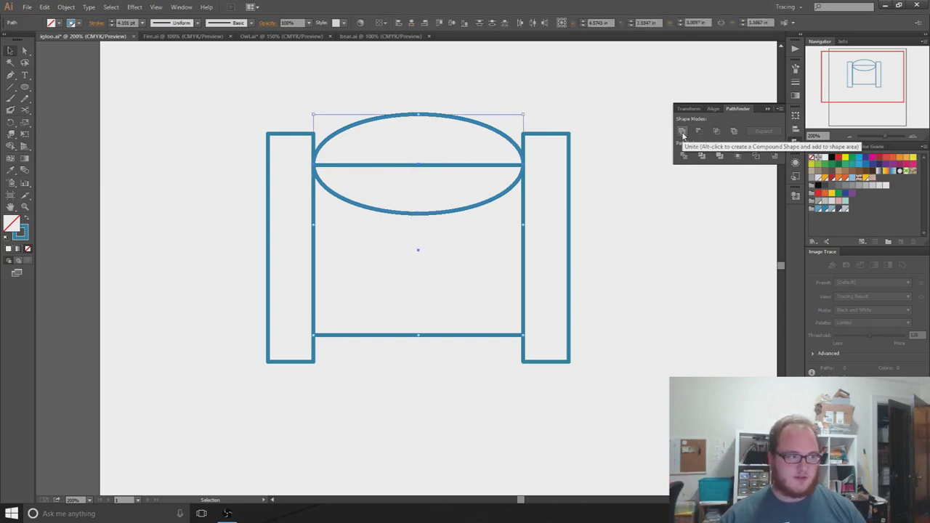
click(797, 144)
click(796, 144)
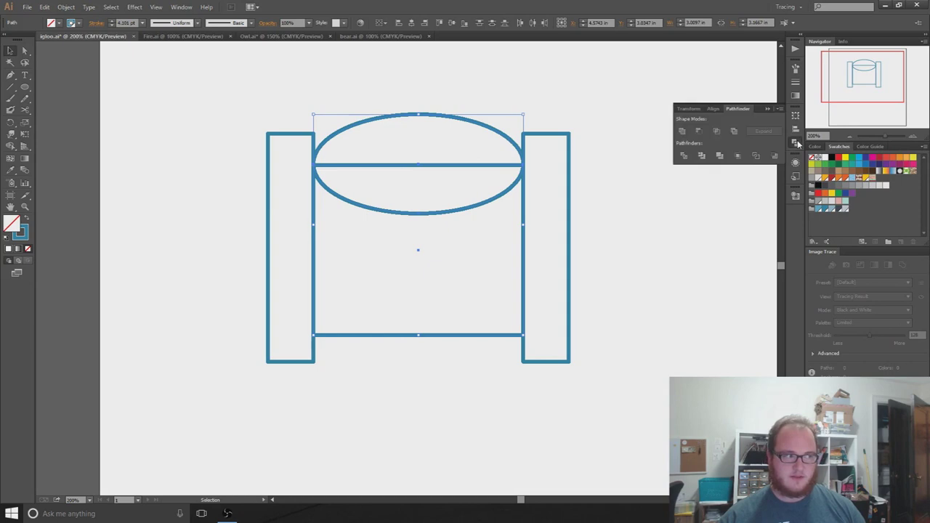
click(683, 133)
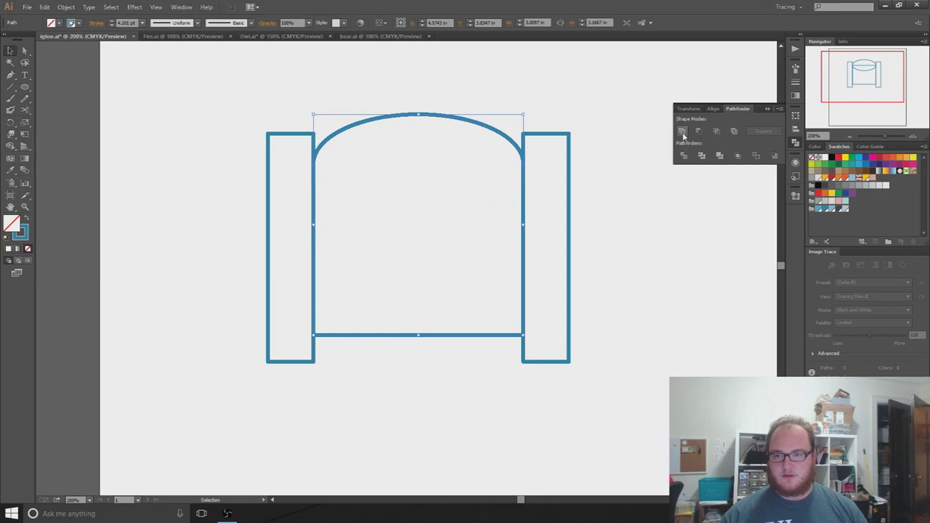
click(385, 447)
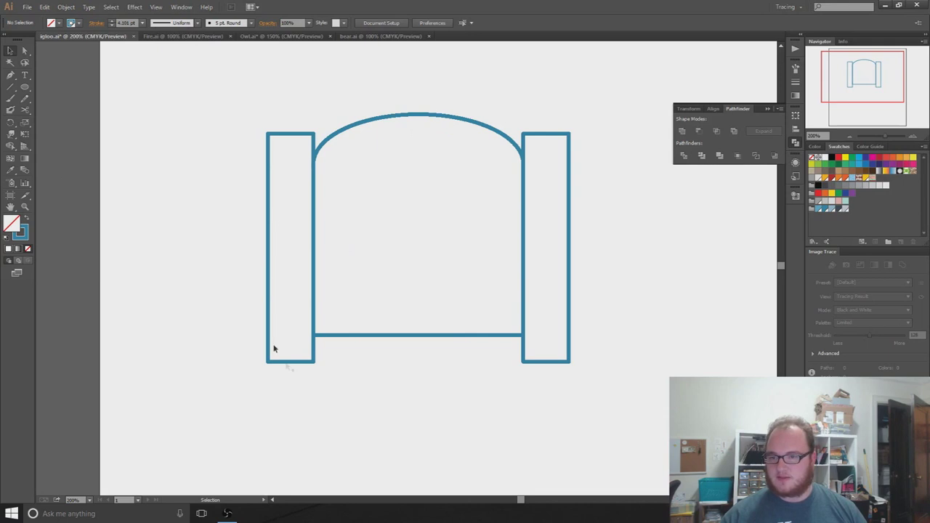
- Frame the view around the left column and arch, then select the arch and the left pillar
scroll(266, 262, up, 2)
scroll(265, 261, down, 2)
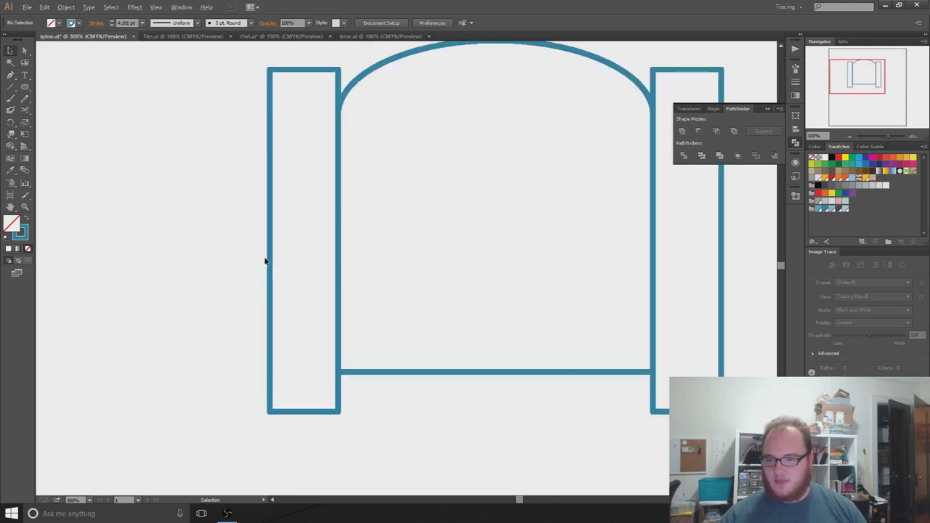
scroll(265, 262, up, 2)
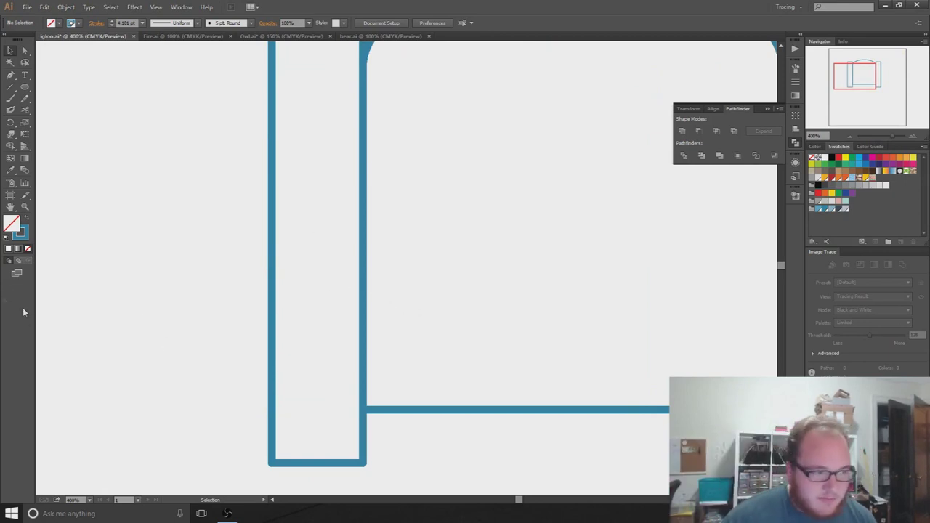
drag(237, 256, 264, 229)
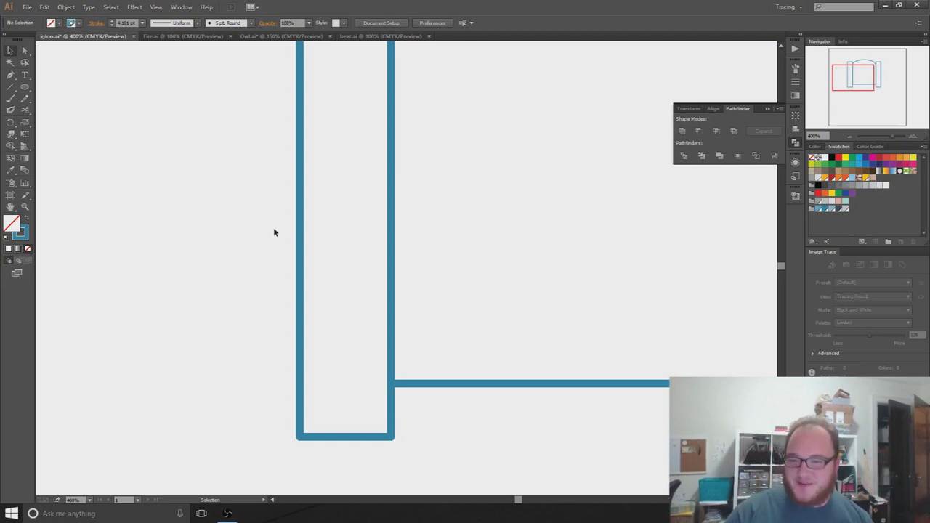
key(space)
drag(317, 169, 347, 245)
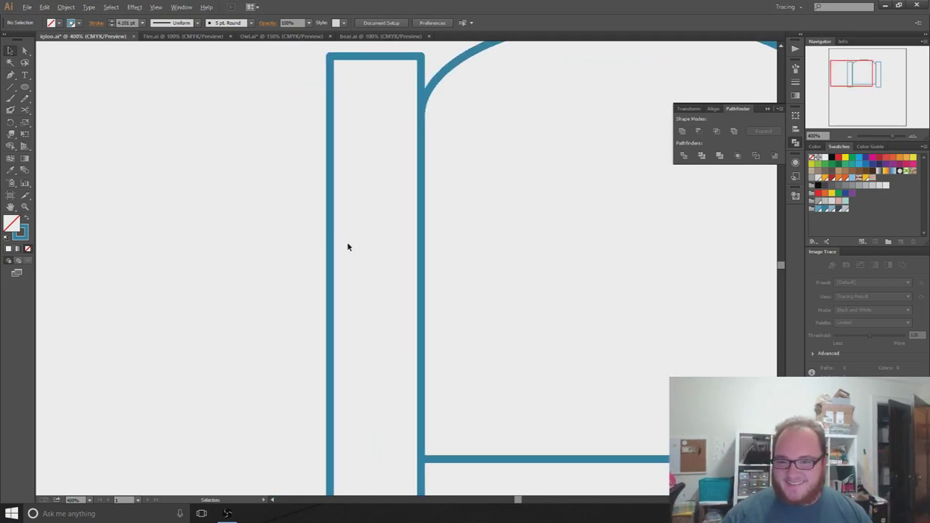
scroll(347, 247, down, 1)
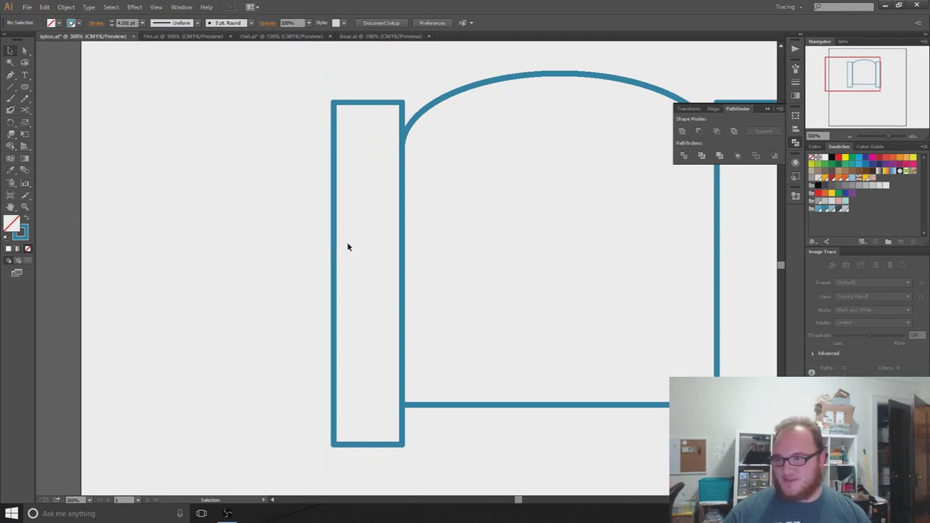
scroll(370, 208, right, 2)
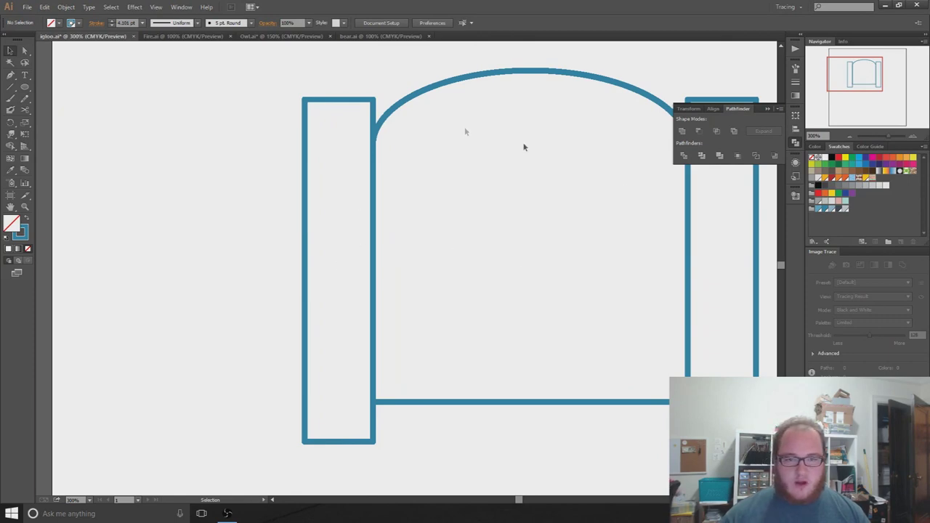
click(374, 258)
drag(264, 94, 312, 172)
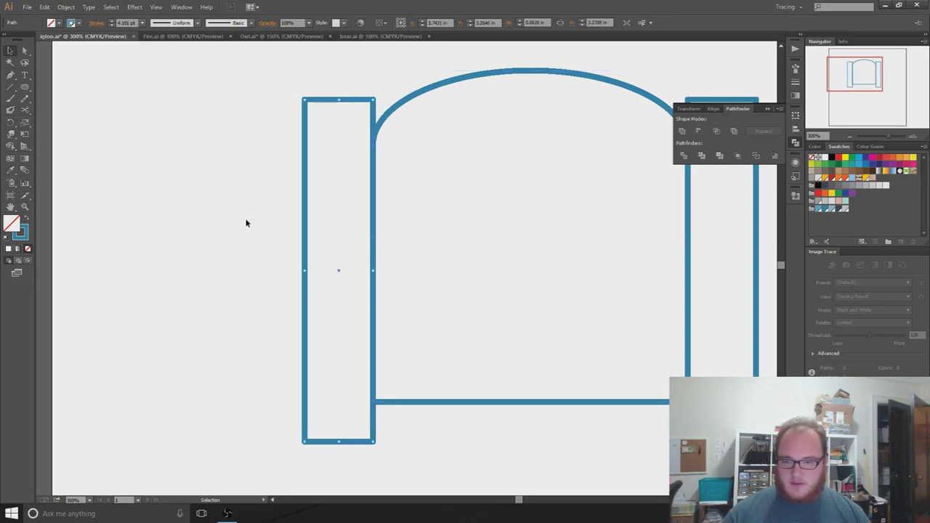
- Draw a vertical Pen line from the left pillar's top to bottom and Alt-drag copies to its right
click(11, 75)
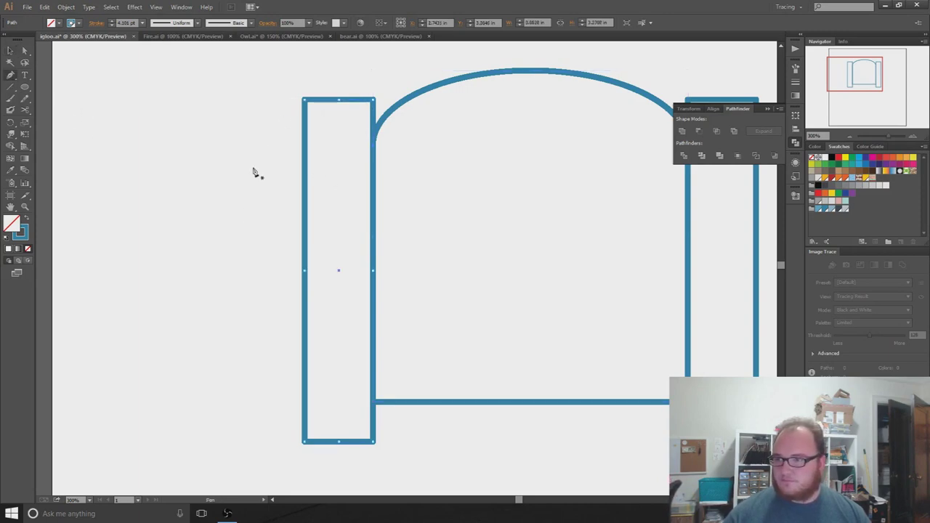
click(317, 114)
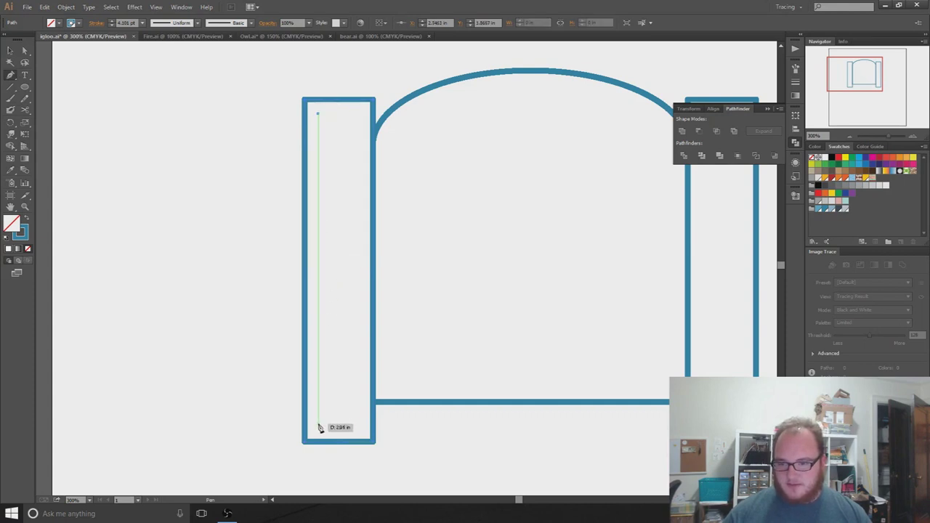
click(318, 425)
click(11, 51)
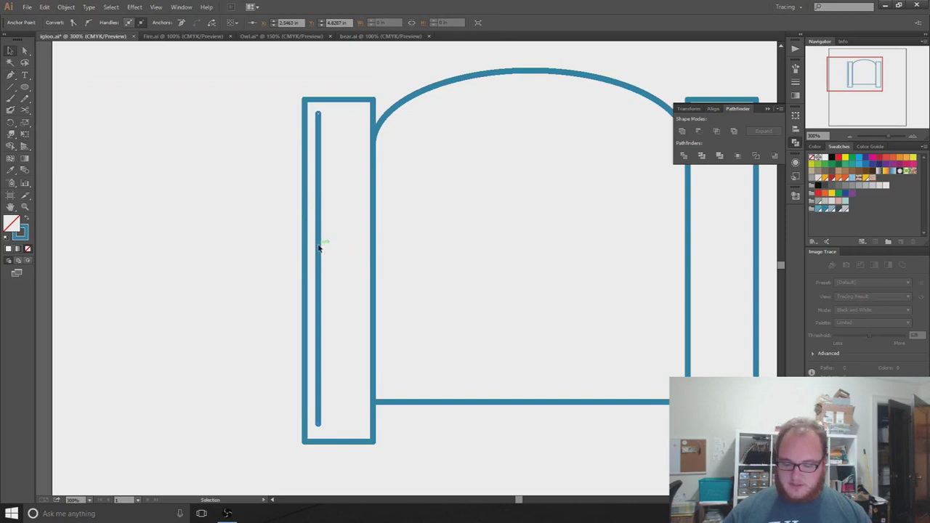
drag(317, 248, 356, 246)
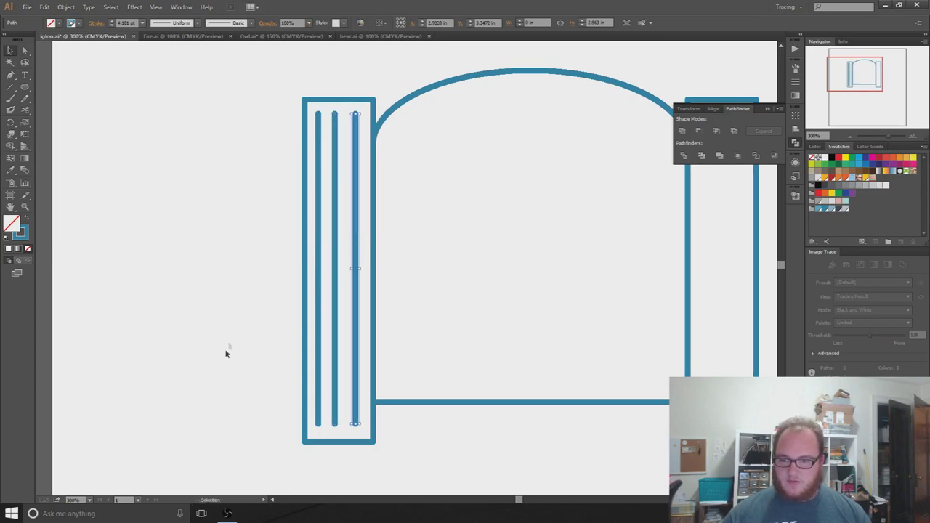
click(216, 436)
- Shift the third groove line slightly toward the left pillar's right edge
scroll(321, 385, up, 1)
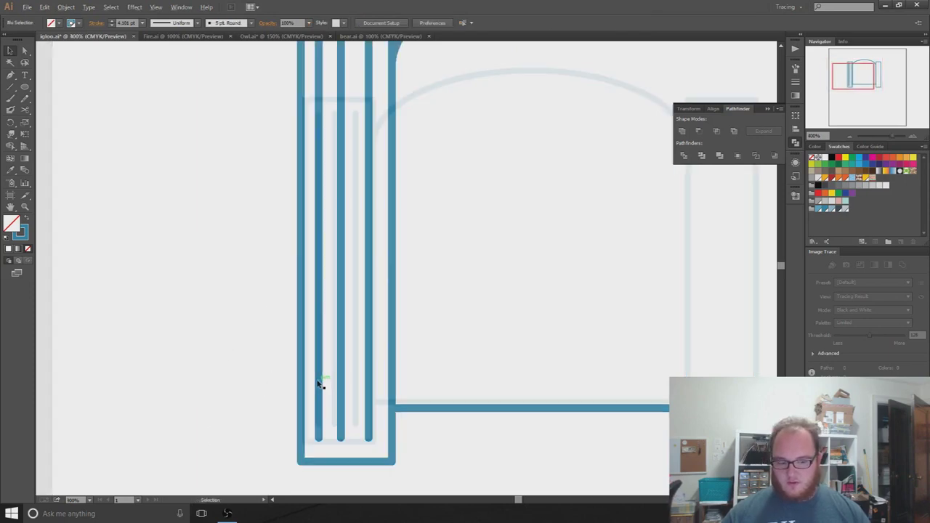
click(318, 430)
shift+click(342, 431)
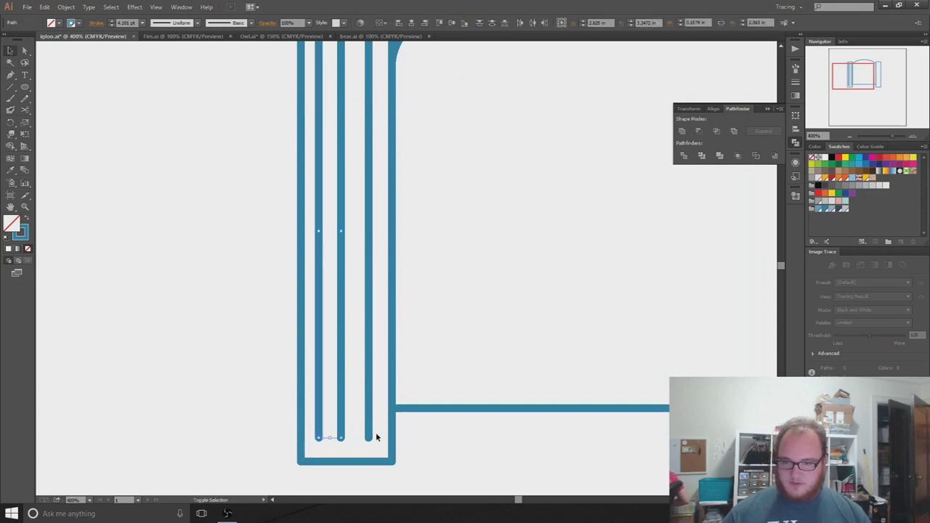
shift+click(369, 432)
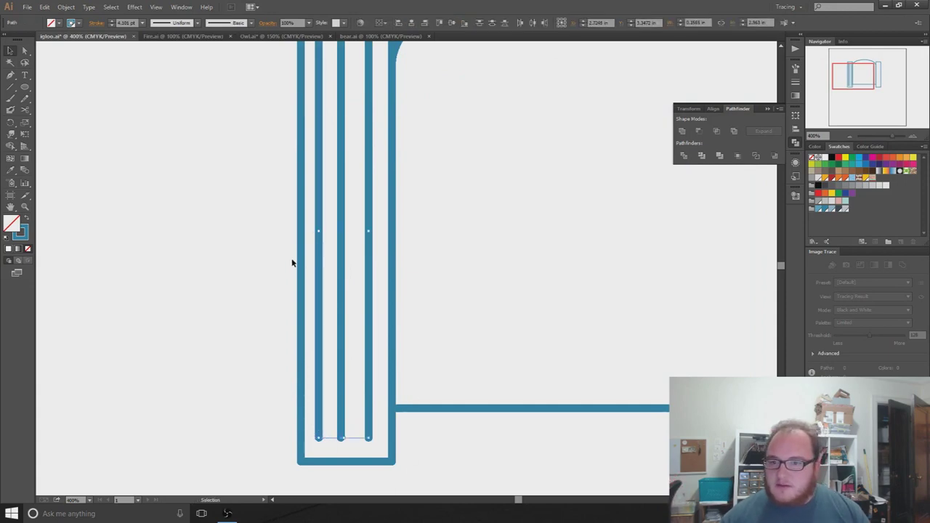
scroll(292, 263, up, 3)
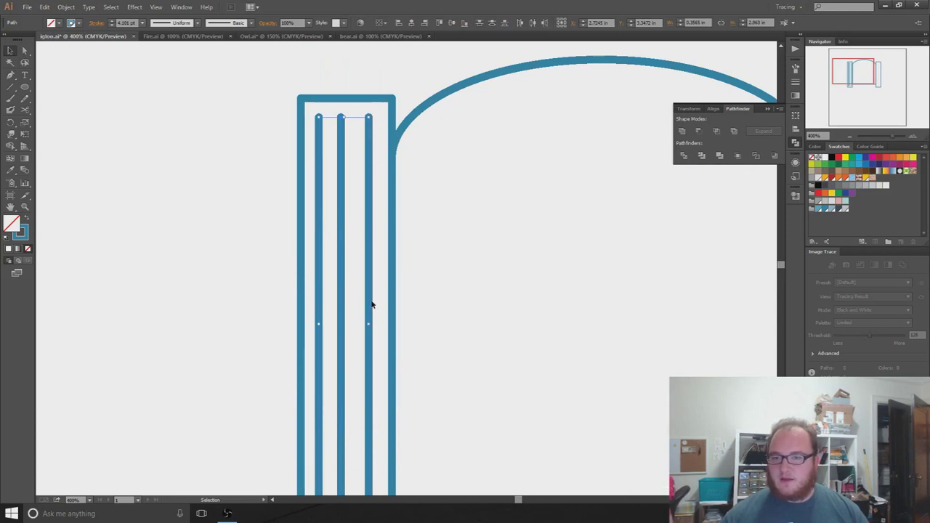
key(ctrl+shift+a)
drag(370, 400, 374, 401)
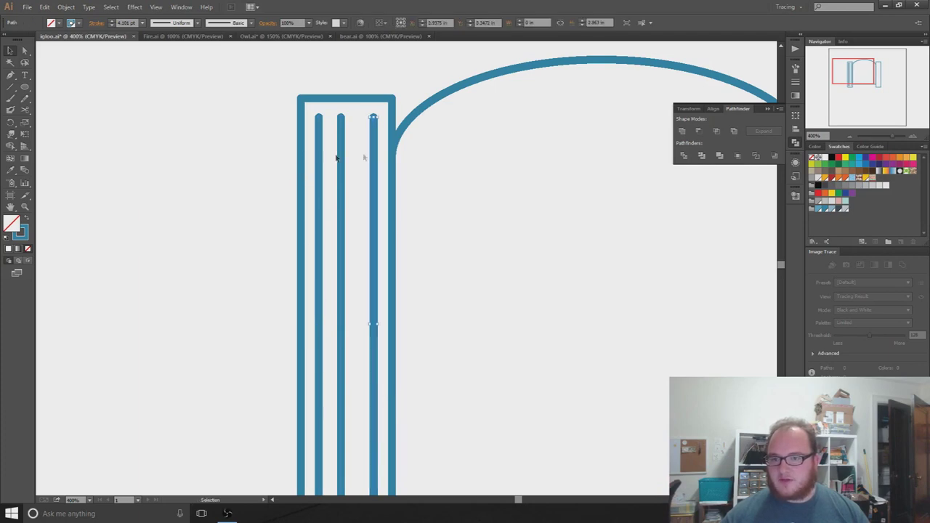
- Space the three groove lines evenly with Horizontal Distribute Center after undoing a trial Align Center
click(320, 137)
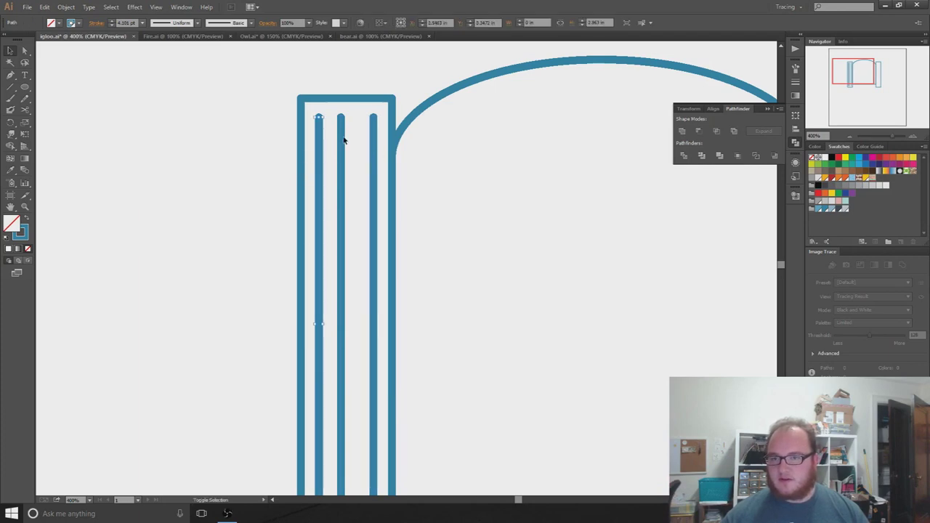
shift+click(341, 139)
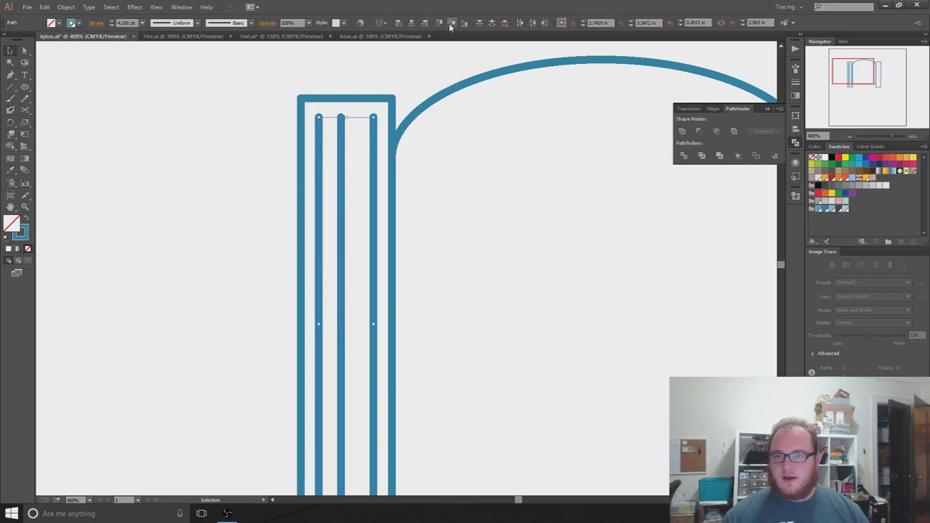
click(411, 22)
key(ctrl+z)
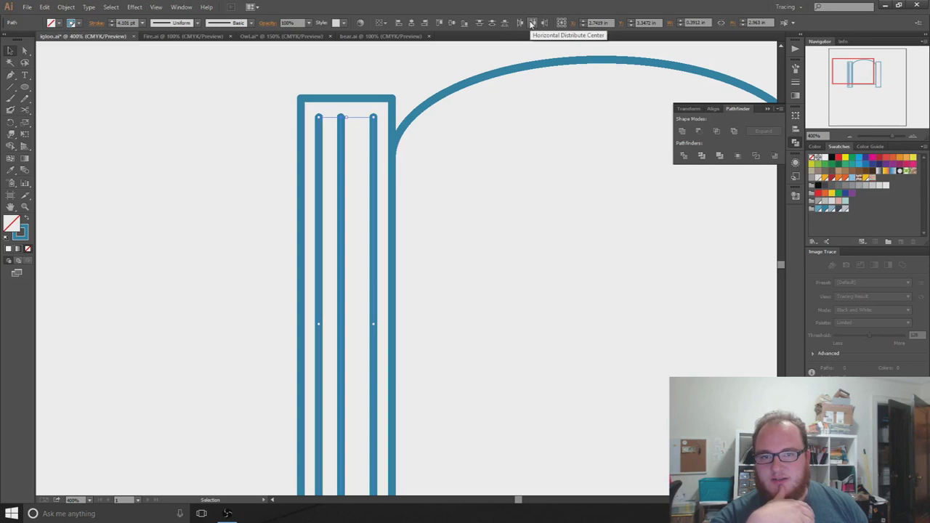
click(531, 23)
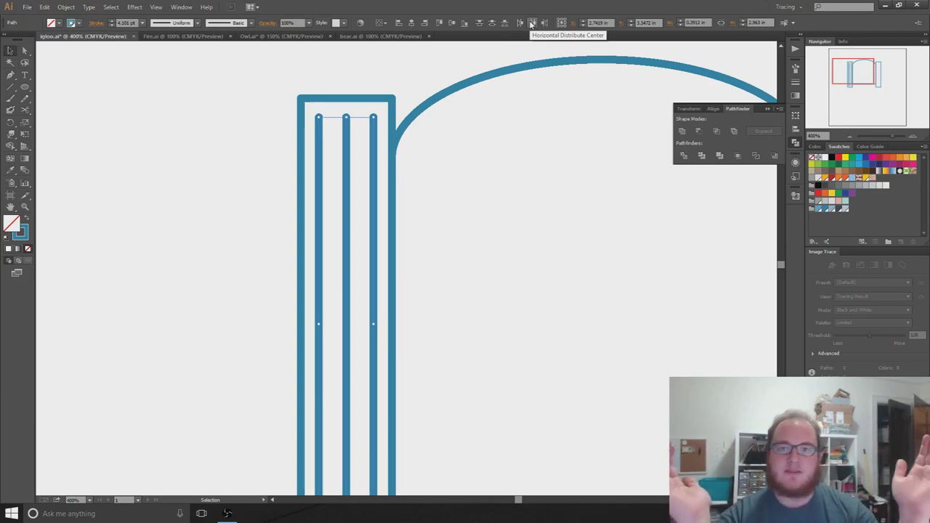
click(232, 218)
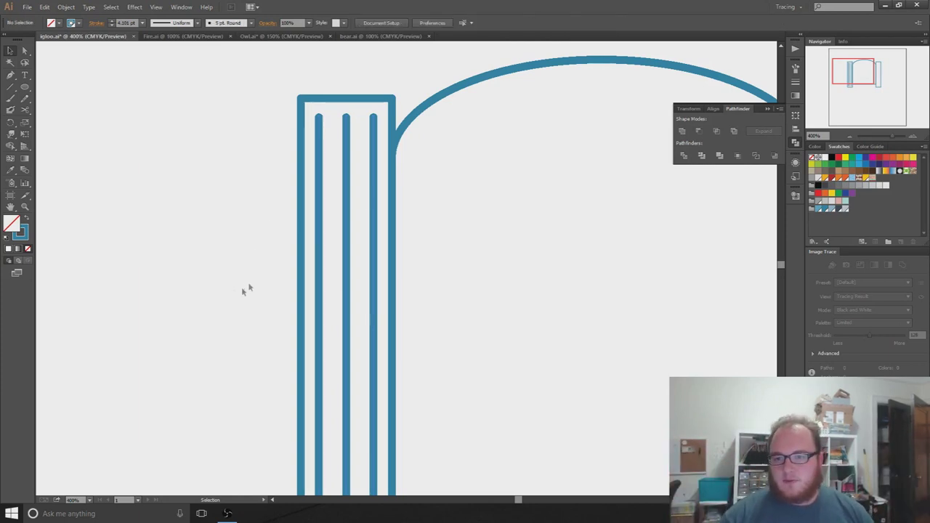
- Check the groove spacing by selecting the leftmost and third lines in turn
scroll(211, 283, down, 1)
scroll(212, 282, down, 3)
scroll(211, 283, up, 2)
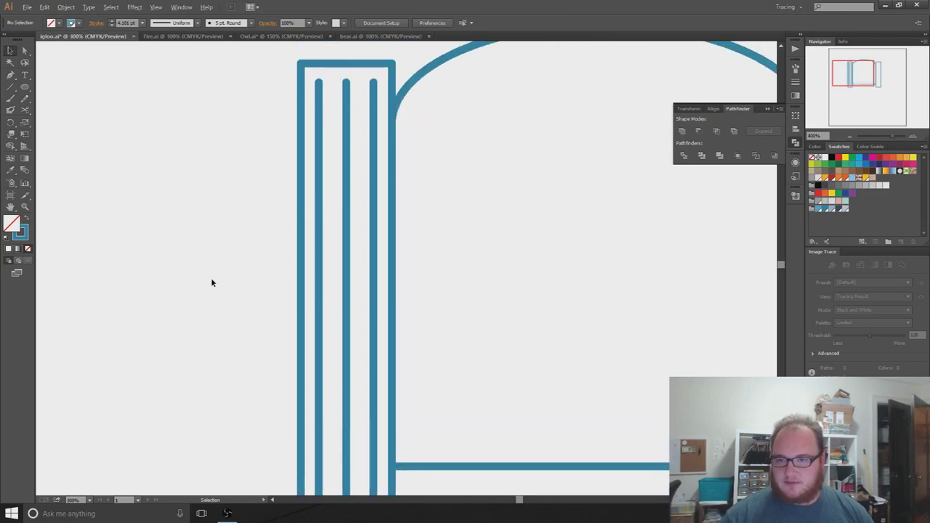
scroll(211, 282, down, 1)
scroll(212, 283, down, 1)
scroll(211, 282, up, 1)
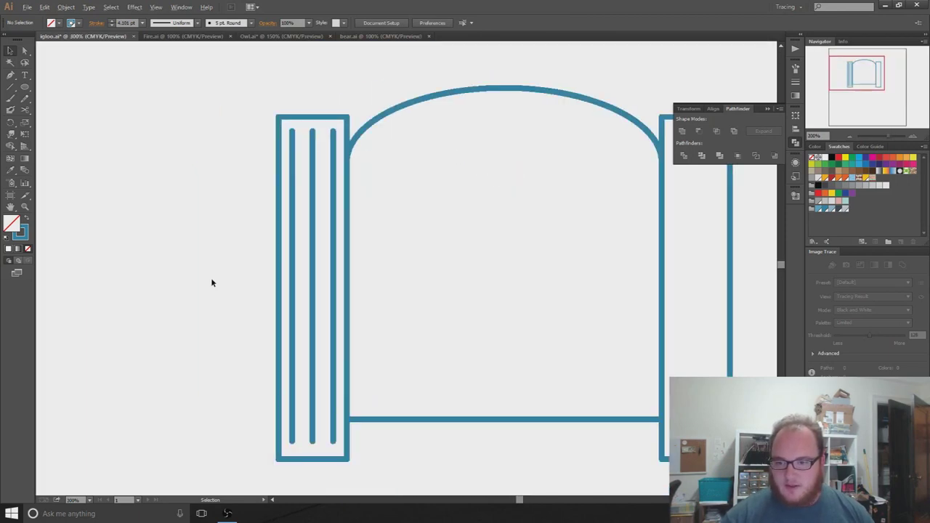
click(293, 410)
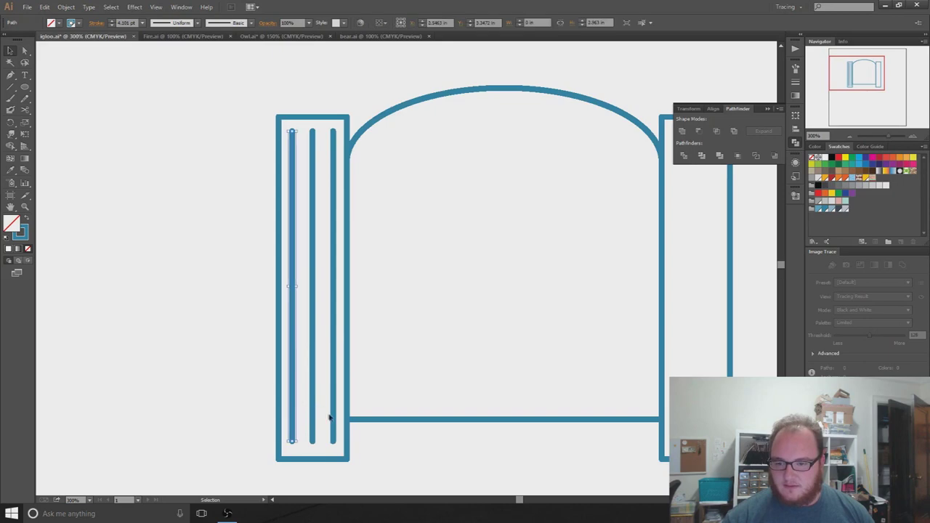
click(332, 415)
click(252, 384)
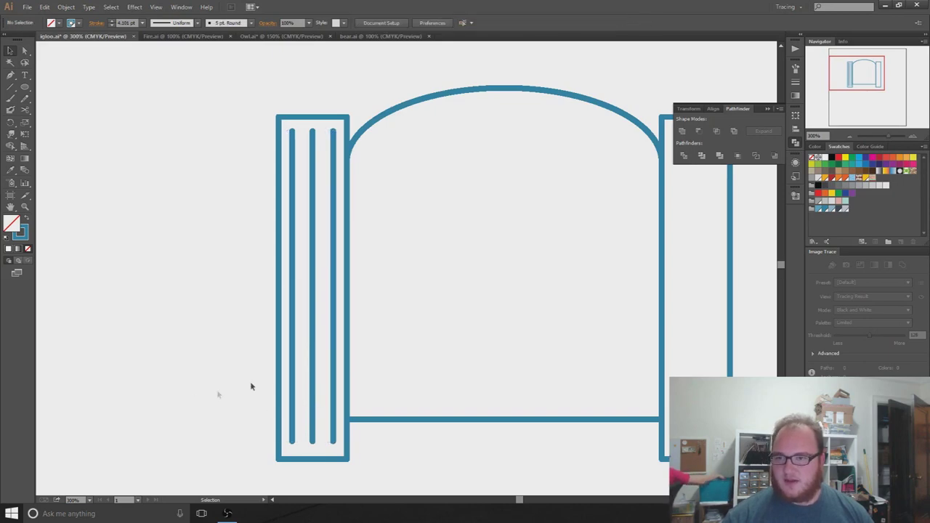
click(295, 357)
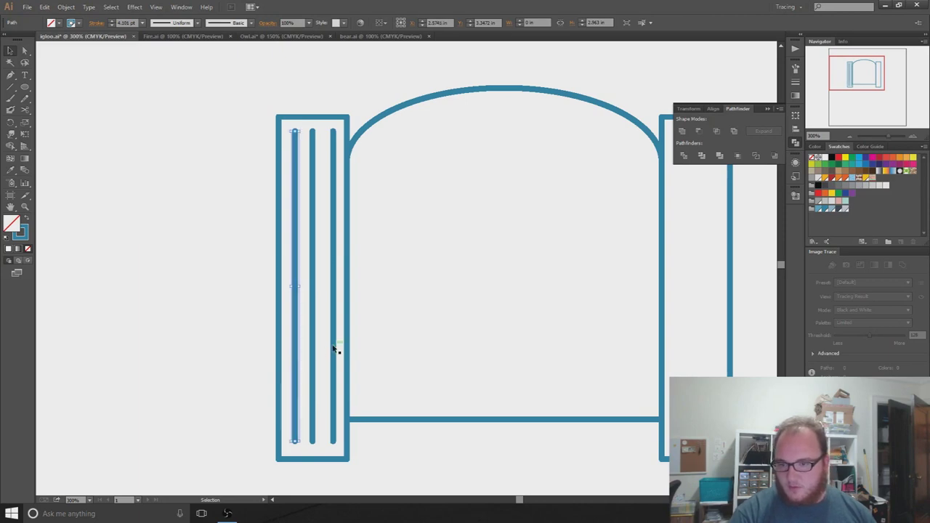
click(336, 349)
click(332, 347)
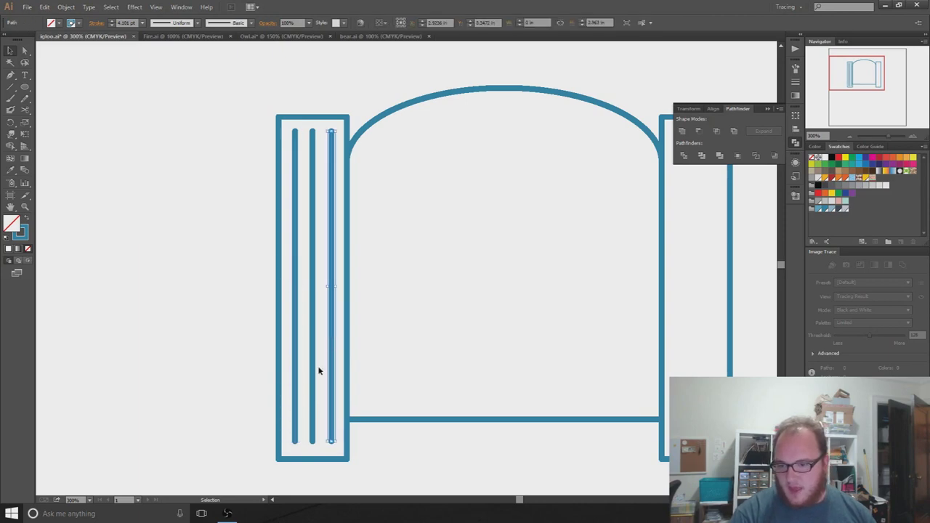
click(229, 385)
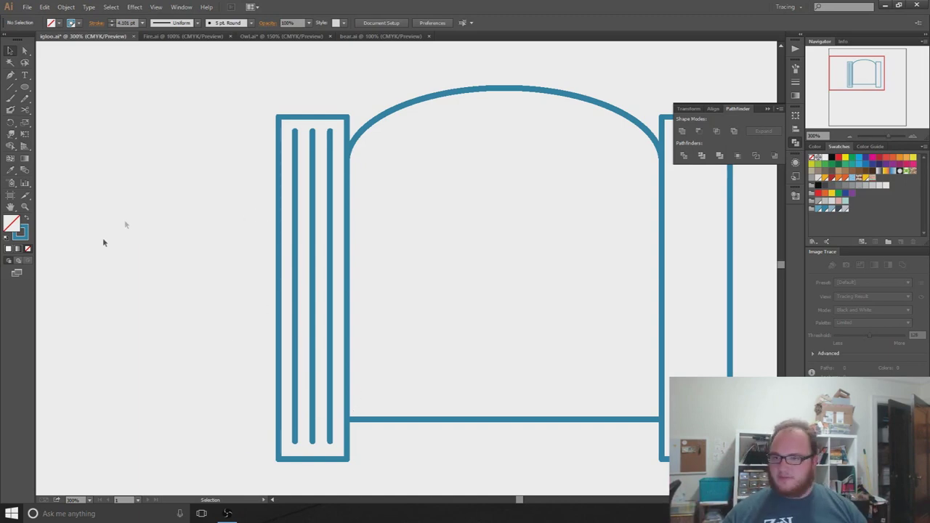
click(25, 88)
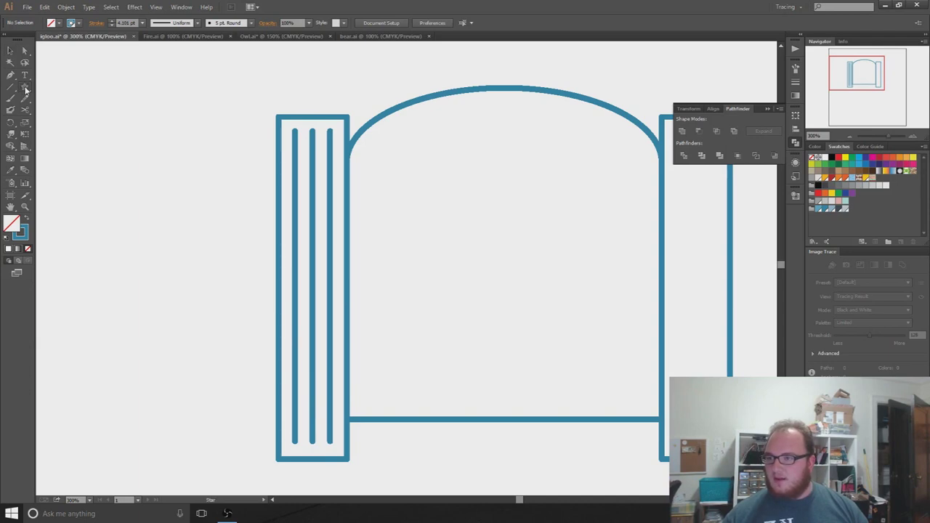
- Draw a trial rounded rectangle atop the left pillar, then delete it
alt+click(25, 87)
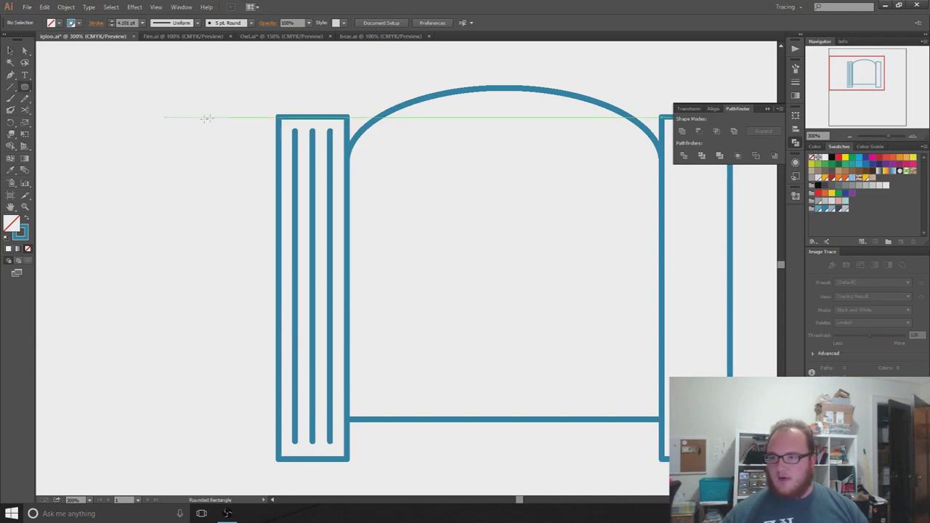
drag(247, 82, 362, 123)
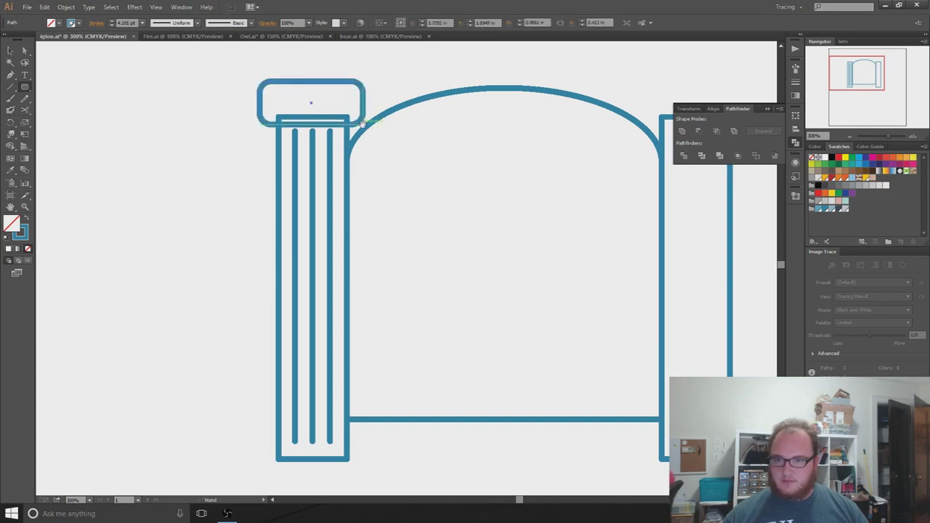
drag(343, 72, 296, 136)
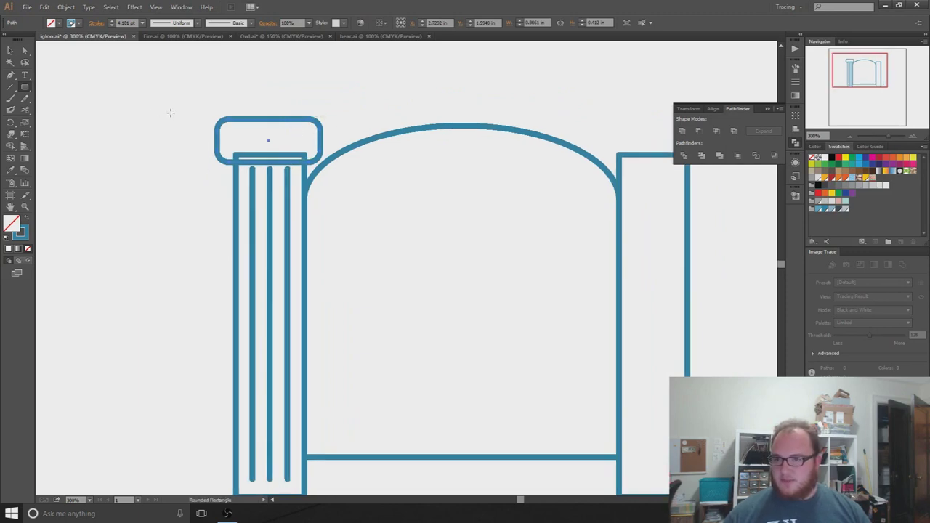
scroll(170, 113, up, 5)
key(v)
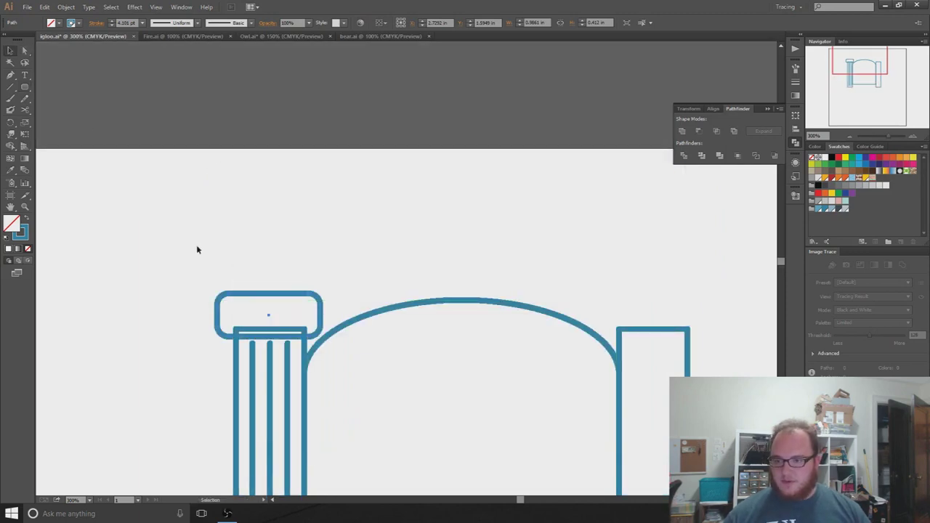
drag(193, 236, 232, 312)
key(Delete)
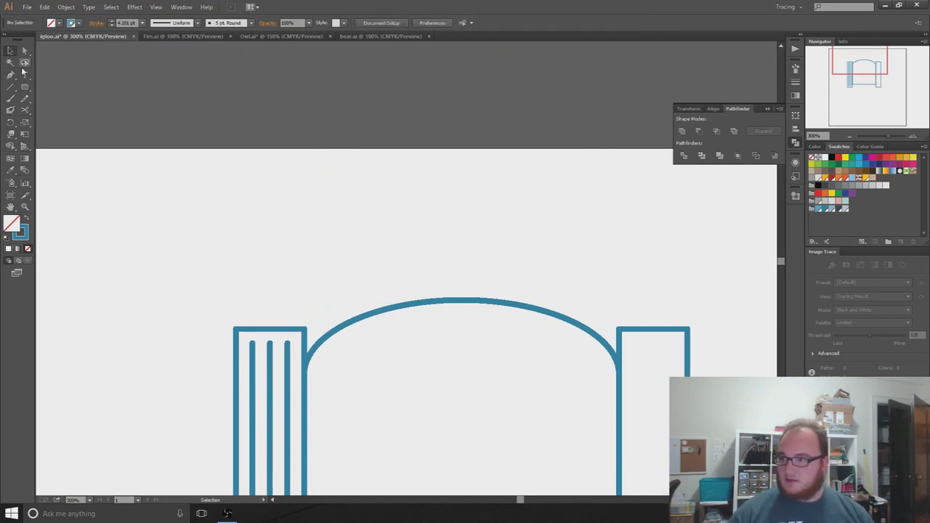
- Redraw the rounded-rectangle capital about 0.76 by 0.52 in, adjusting corner rounding with arrow keys
click(24, 86)
drag(135, 204, 364, 366)
key(Up)
key(Up)
key(Up)
key(Up)
key(Up)
key(Up)
key(Up)
key(Up)
key(Down)
key(Down)
key(Down)
key(Down)
key(Down)
key(Down)
key(Down)
key(Down)
key(Left)
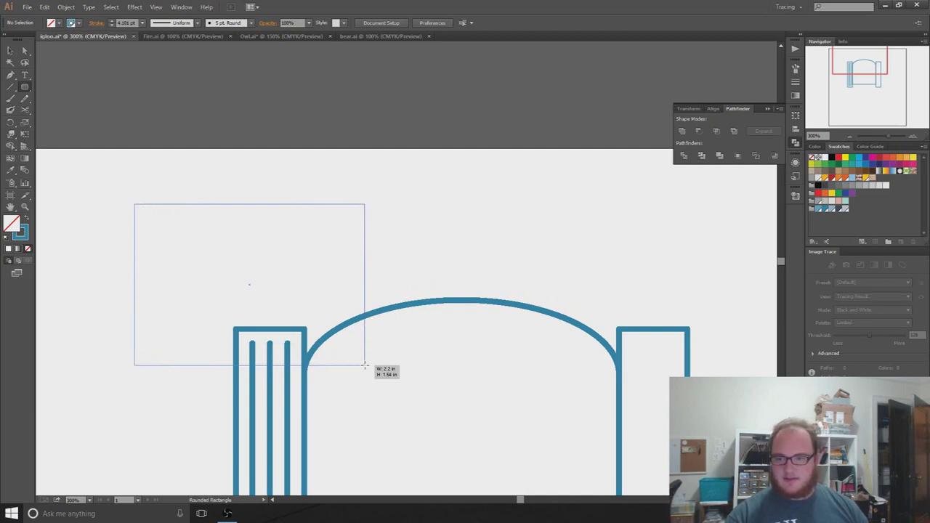
key(Up)
key(Up)
key(Up)
key(Up)
key(Up)
key(Up)
key(Up)
key(Up)
drag(364, 365, 225, 253)
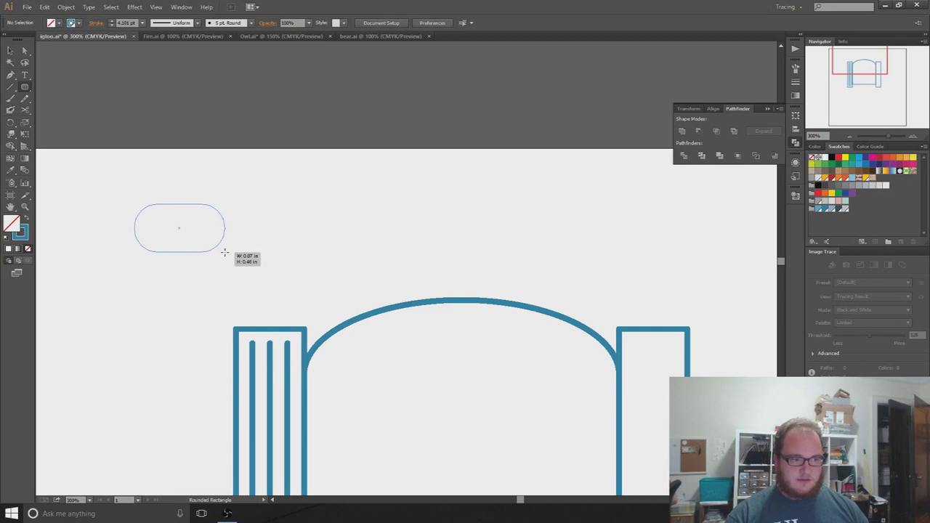
key(Down)
key(Down)
key(Down)
key(Down)
key(Down)
key(Down)
key(Down)
key(Down)
mouse_move(224, 253)
mouse_down()
mouse_move(197, 237)
mouse_move(214, 258)
mouse_move(225, 243)
mouse_move(393, 312)
mouse_move(235, 272)
mouse_move(351, 367)
mouse_move(219, 355)
mouse_move(322, 320)
mouse_move(362, 369)
mouse_move(327, 339)
mouse_move(358, 338)
mouse_move(333, 340)
mouse_move(333, 356)
mouse_move(320, 333)
mouse_up()
key(Up)
key(Up)
key(Up)
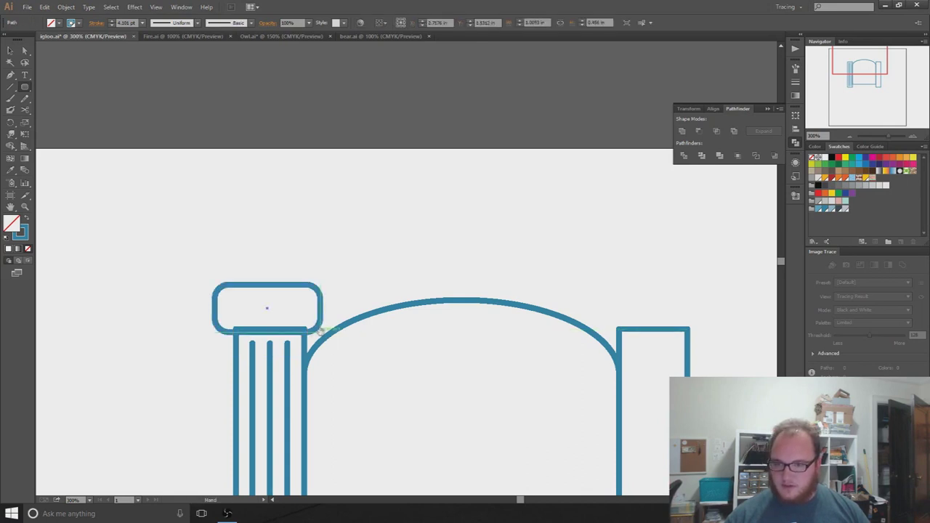
scroll(288, 288, down, 3)
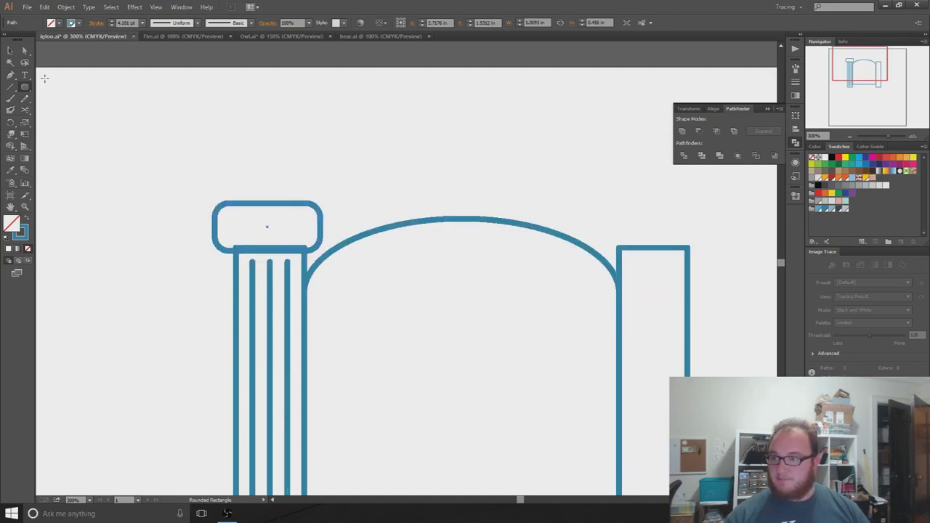
- Drag the capital's top edge down to make it slightly shorter
click(11, 51)
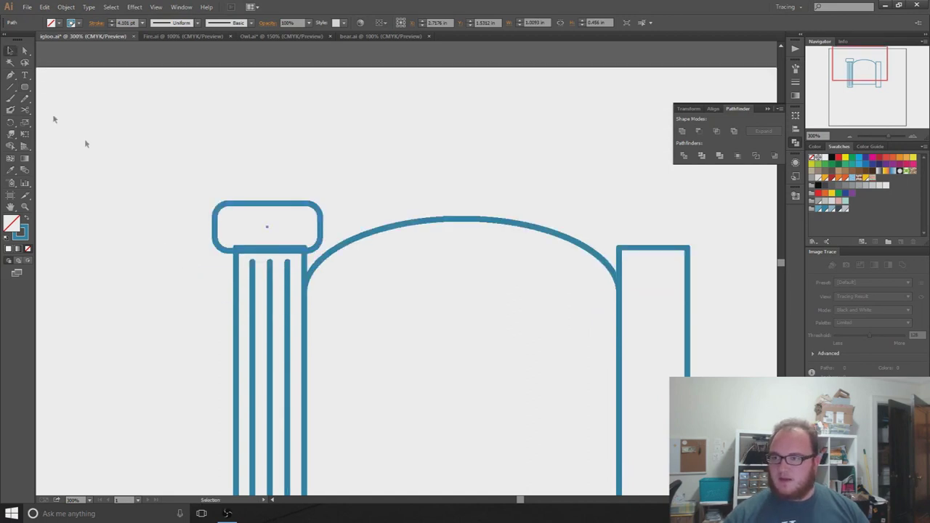
click(265, 203)
click(268, 205)
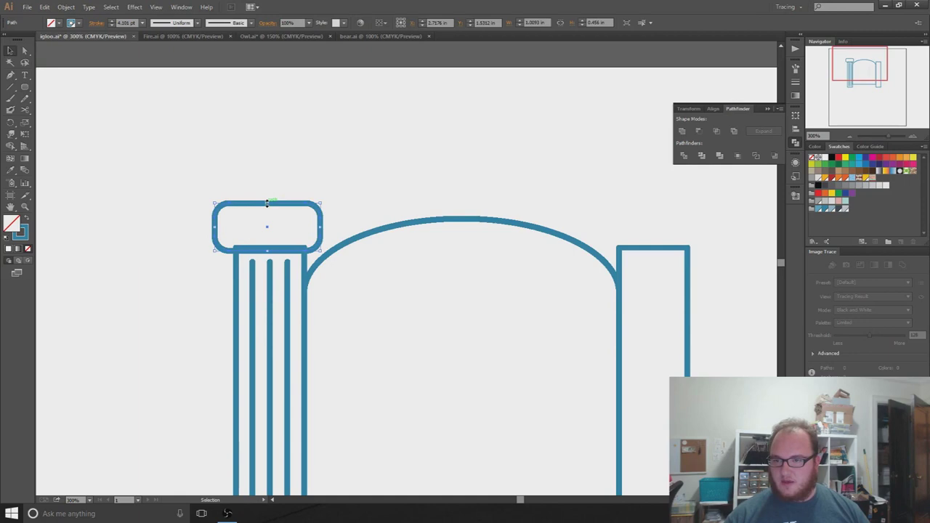
drag(266, 204, 265, 211)
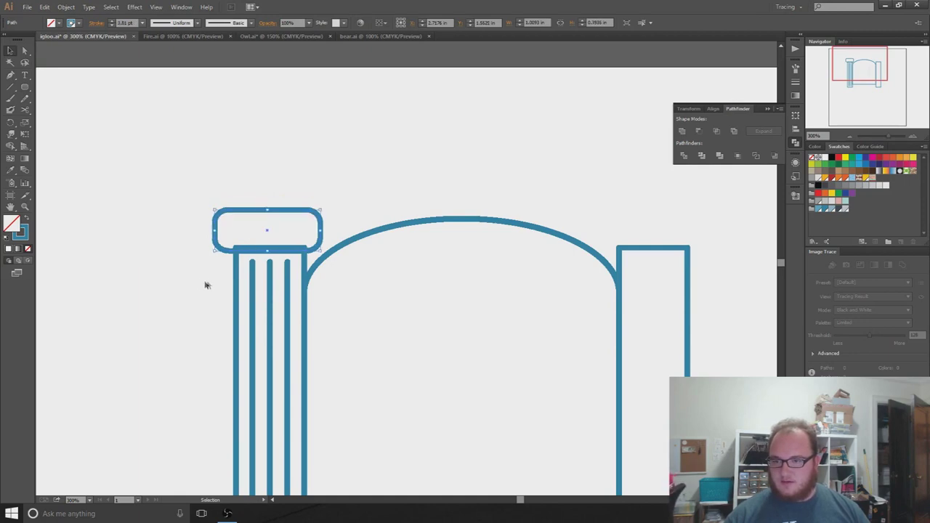
click(197, 282)
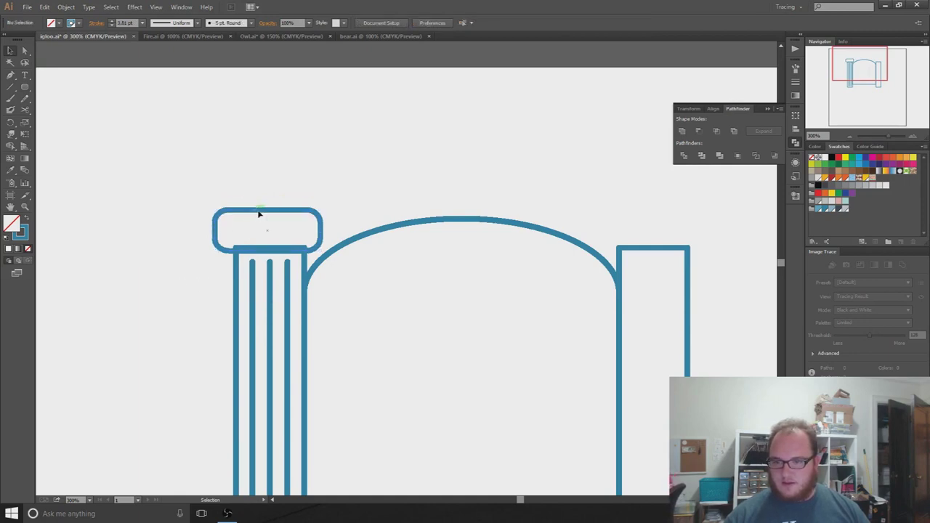
- Fill the rounded capital with white from the Control bar Fill swatches
drag(258, 213, 255, 217)
click(58, 22)
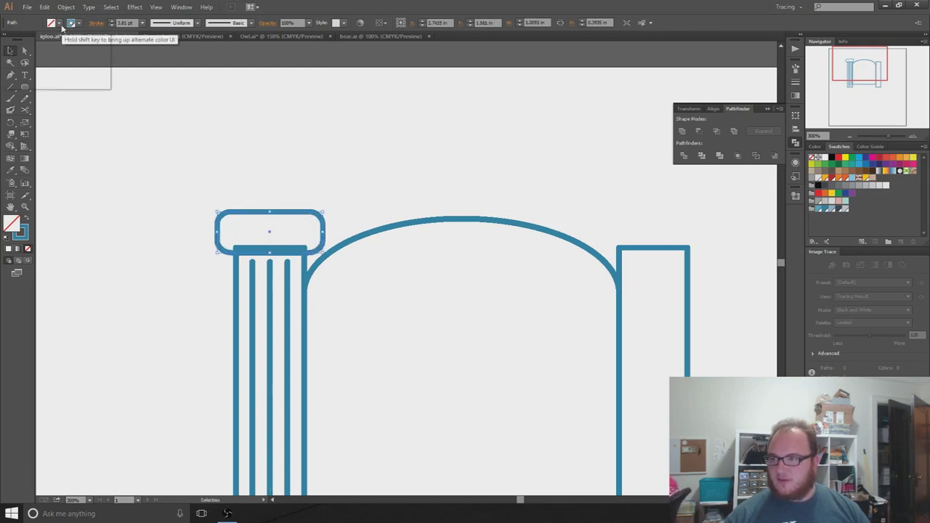
click(17, 40)
click(125, 283)
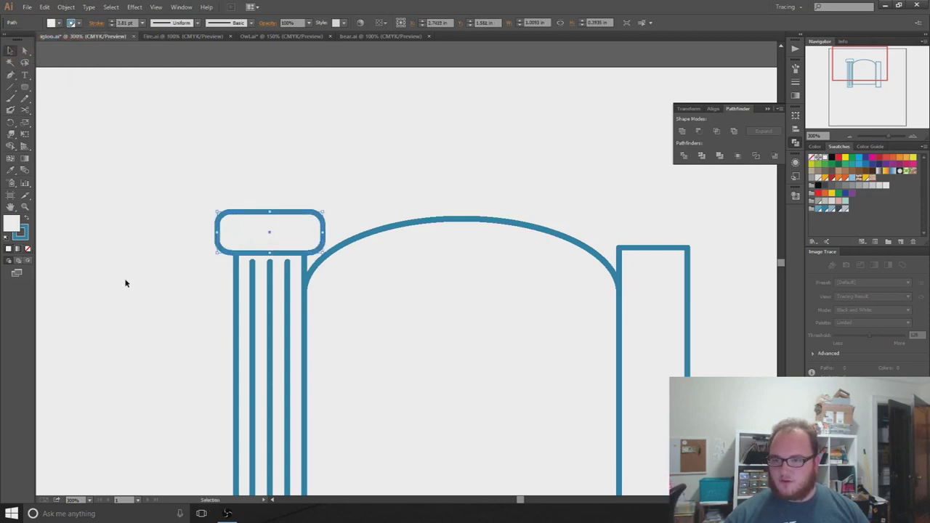
scroll(122, 287, down, 3)
click(128, 246)
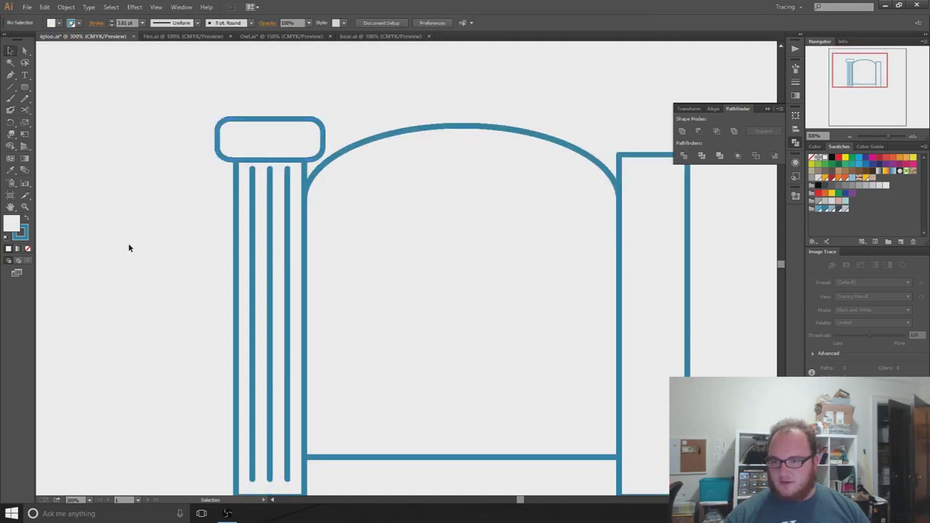
scroll(129, 247, down, 1)
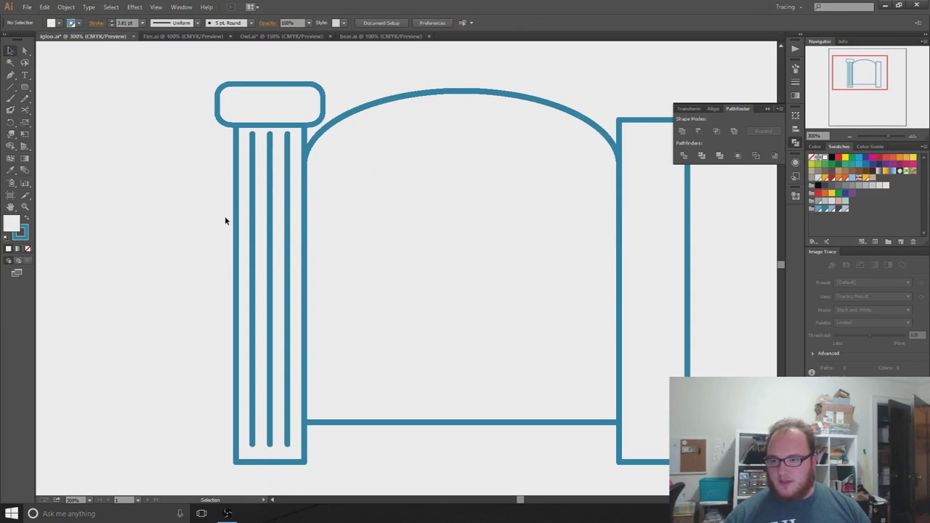
drag(311, 228, 313, 225)
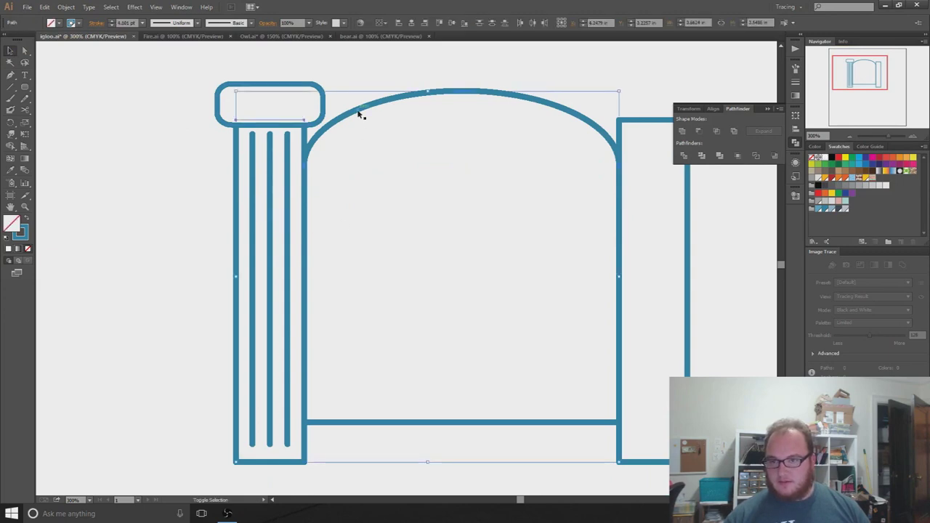
- Group the column's parts, try moving the group left, and undo the move
click(234, 193)
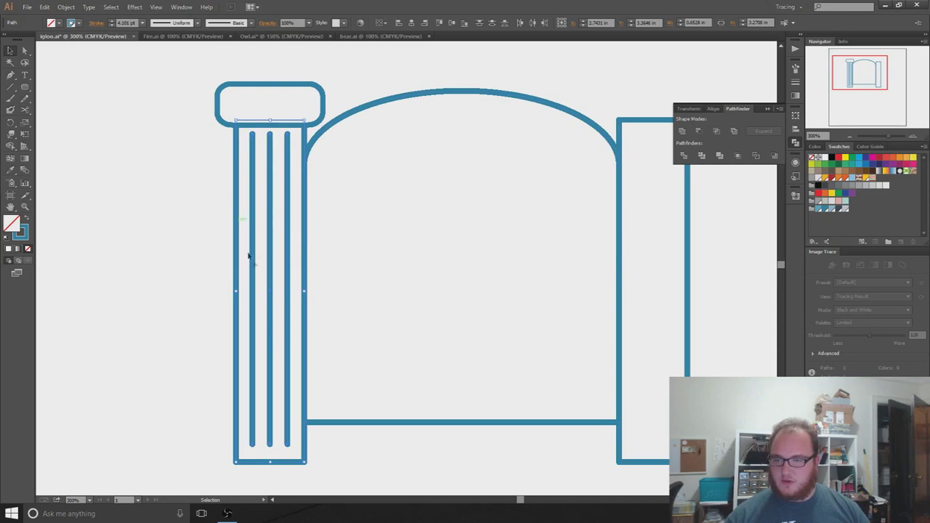
right_click(270, 161)
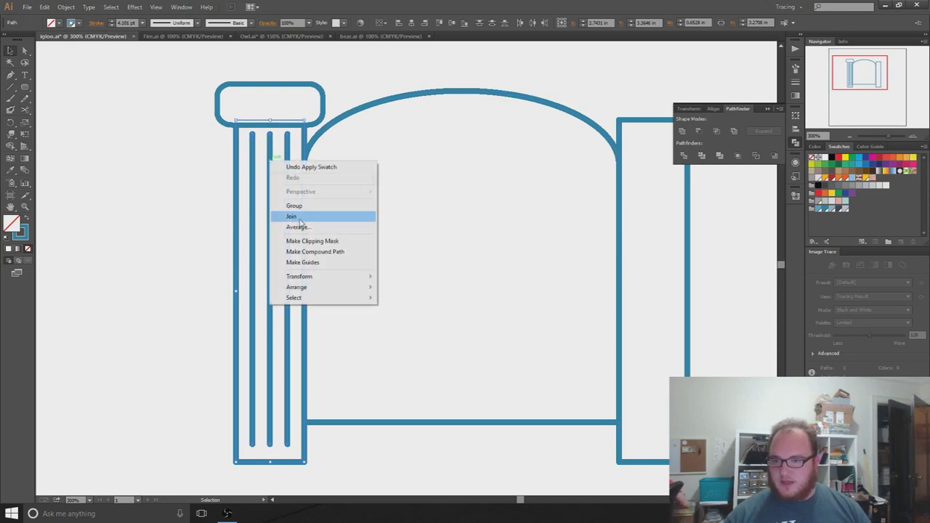
click(297, 206)
drag(271, 241, 195, 245)
key(ctrl+z)
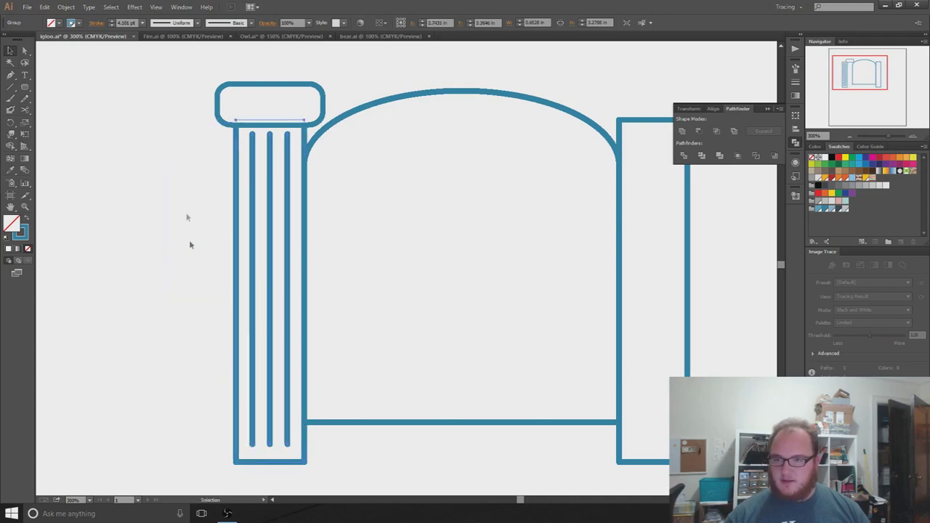
drag(177, 88, 276, 263)
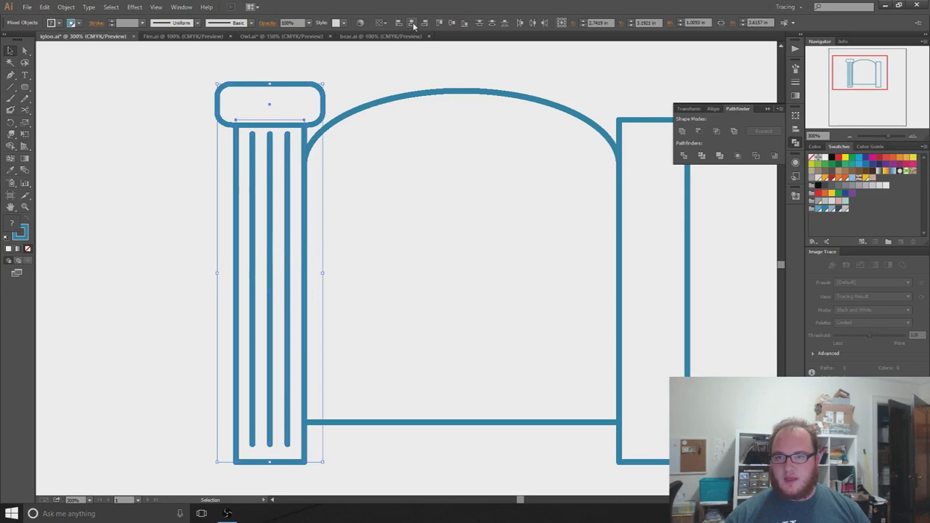
click(175, 102)
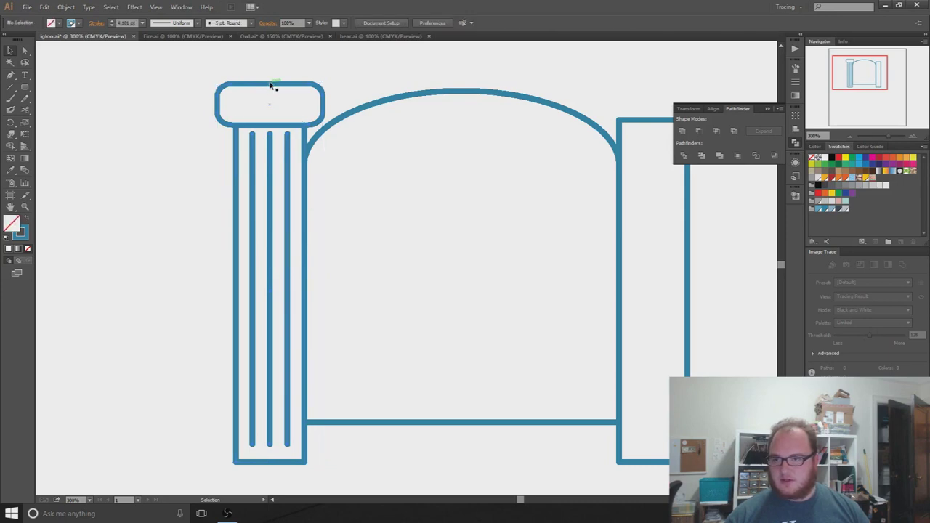
- Centre the capital over the column with Horizontal Align Center and lower it onto the column top
drag(270, 86, 222, 73)
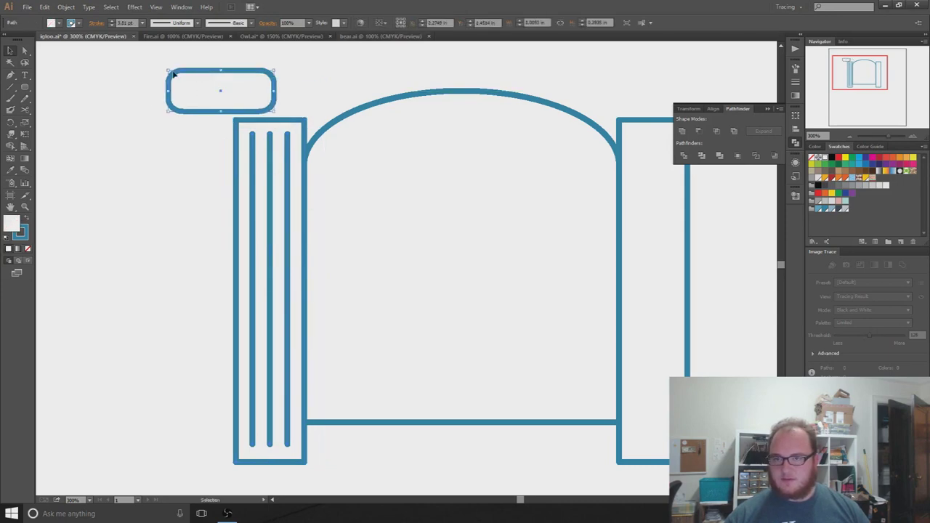
drag(139, 94, 281, 258)
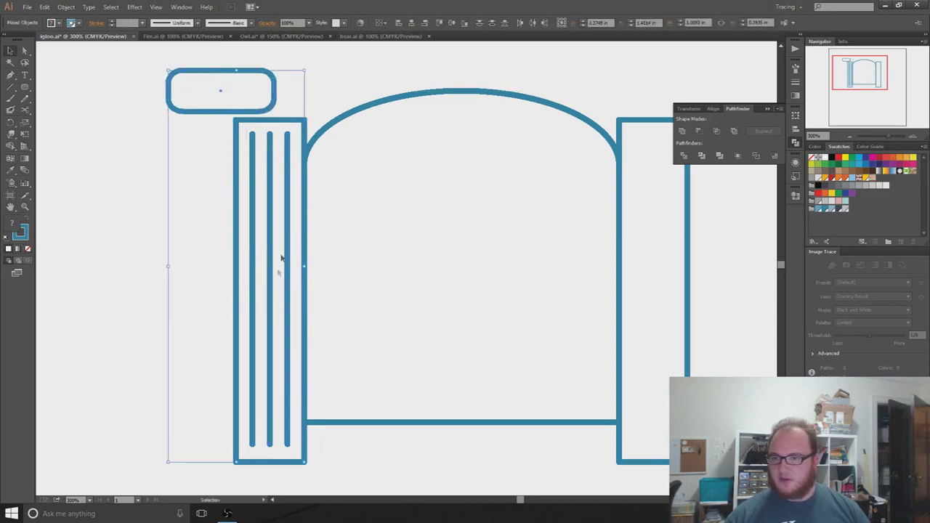
click(411, 23)
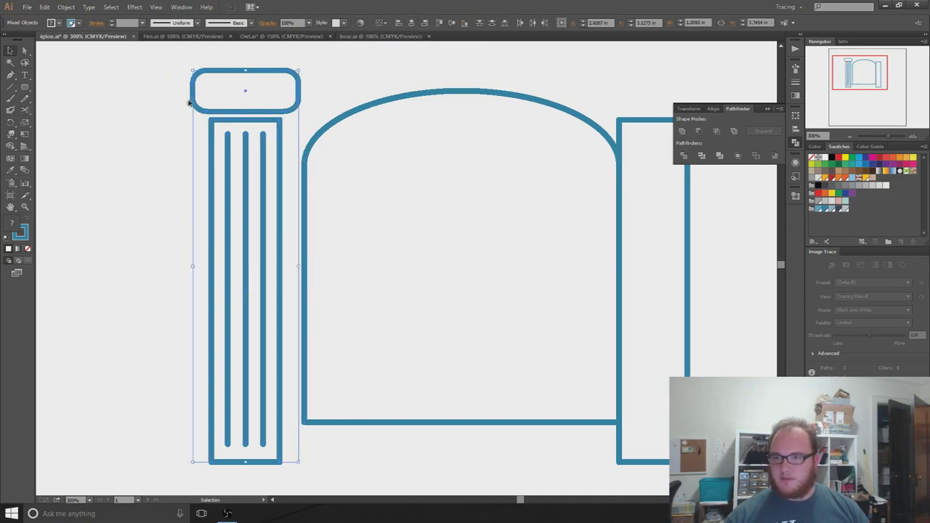
click(270, 82)
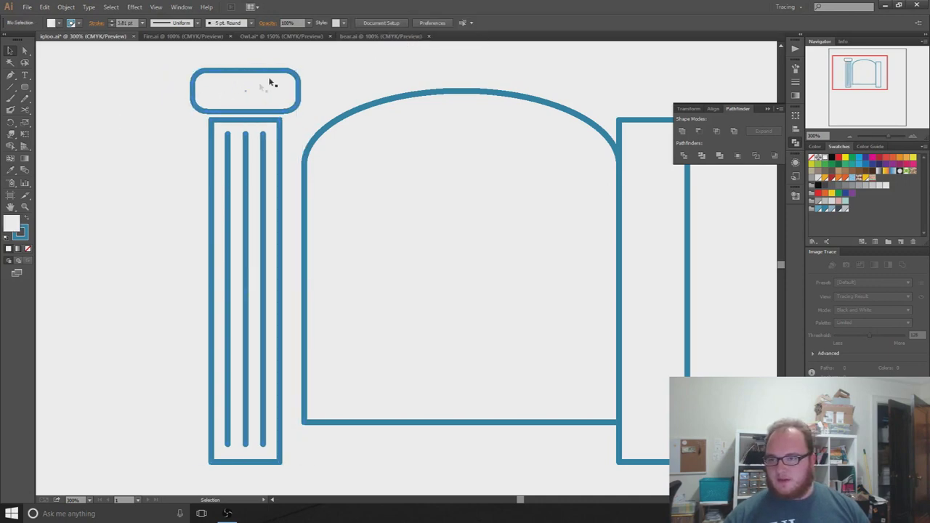
mouse_move(231, 79)
mouse_down()
mouse_move(203, 342)
mouse_move(215, 52)
mouse_move(224, 103)
mouse_move(226, 85)
mouse_up()
click(134, 339)
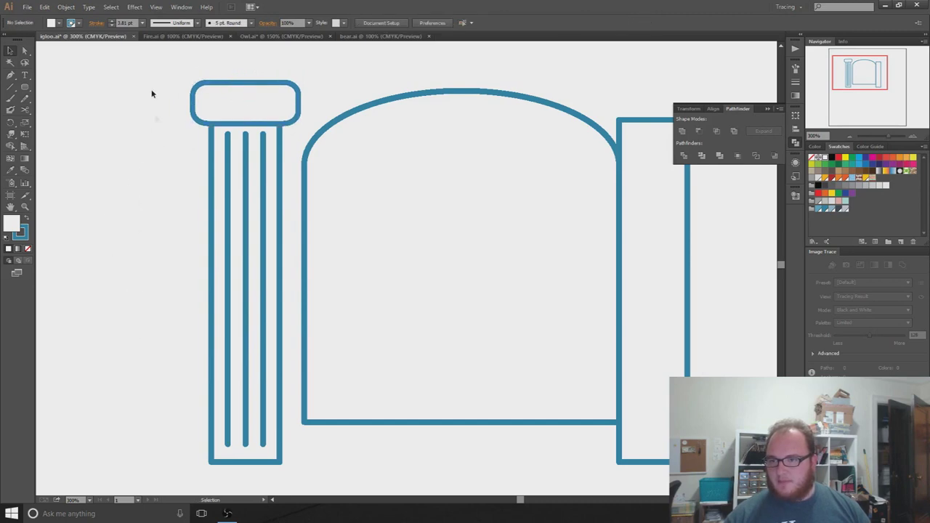
drag(152, 92, 261, 295)
right_click(263, 295)
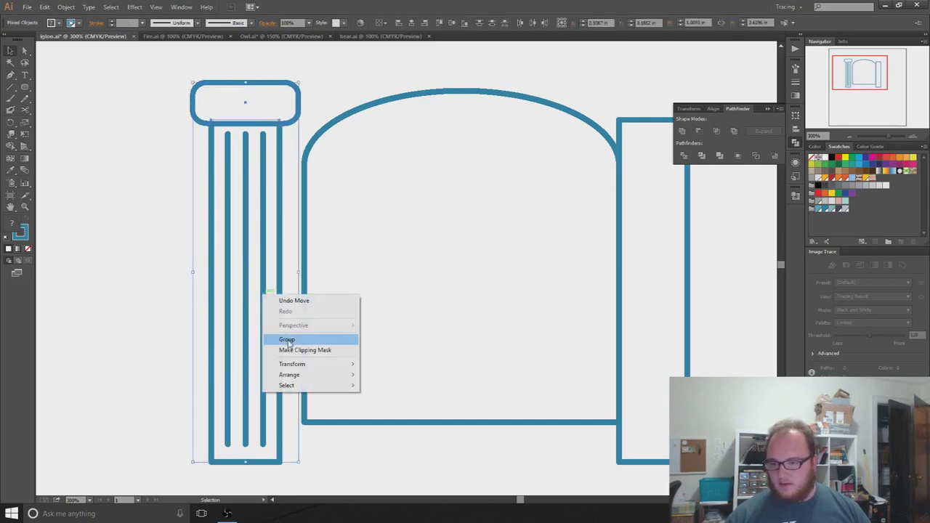
- Group the capital and fluted column, then drag and arrow-nudge the group right against the arch
click(287, 340)
click(143, 264)
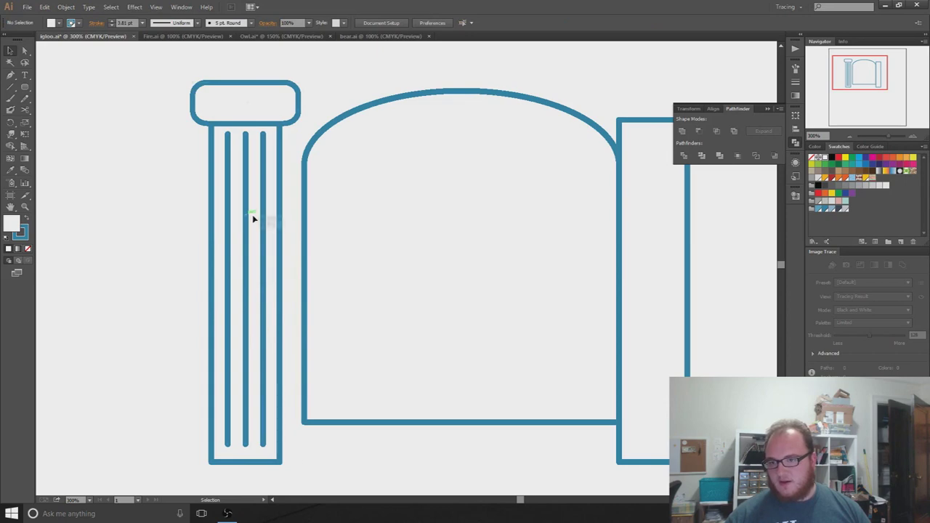
drag(252, 218, 266, 211)
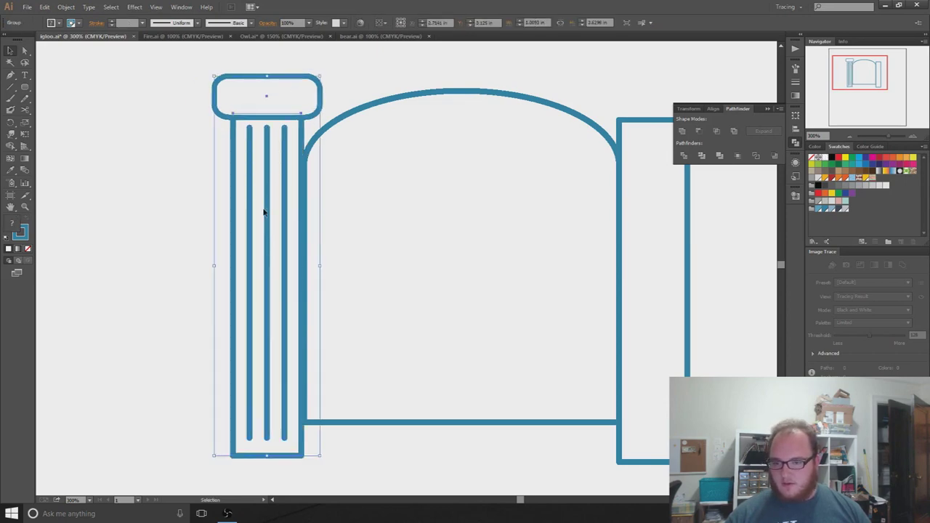
key(Right)
key(Up)
key(Up)
key(Right)
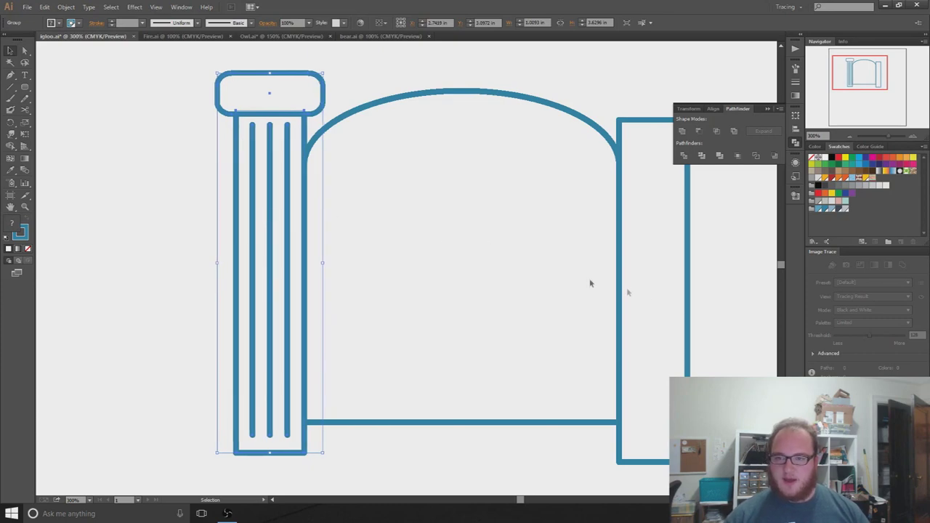
click(690, 259)
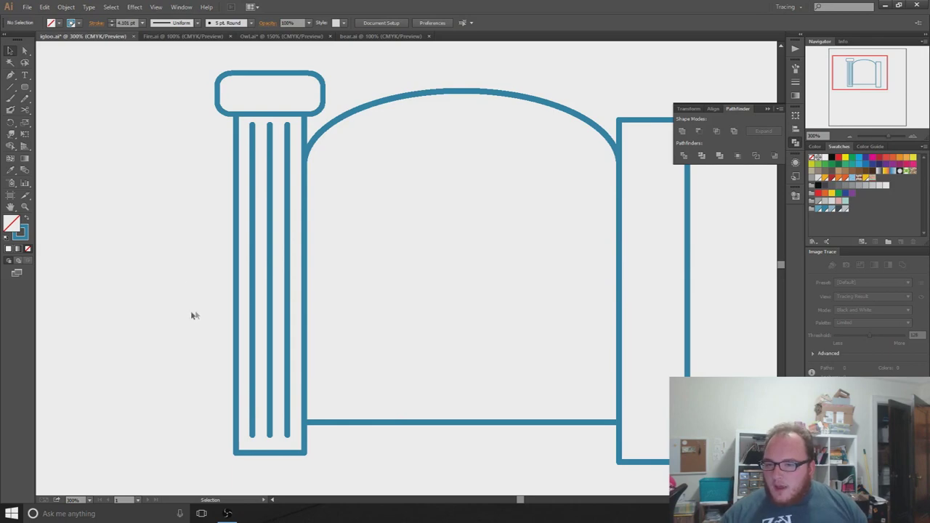
scroll(186, 315, down, 1)
scroll(186, 311, down, 1)
scroll(186, 311, up, 2)
scroll(186, 310, down, 2)
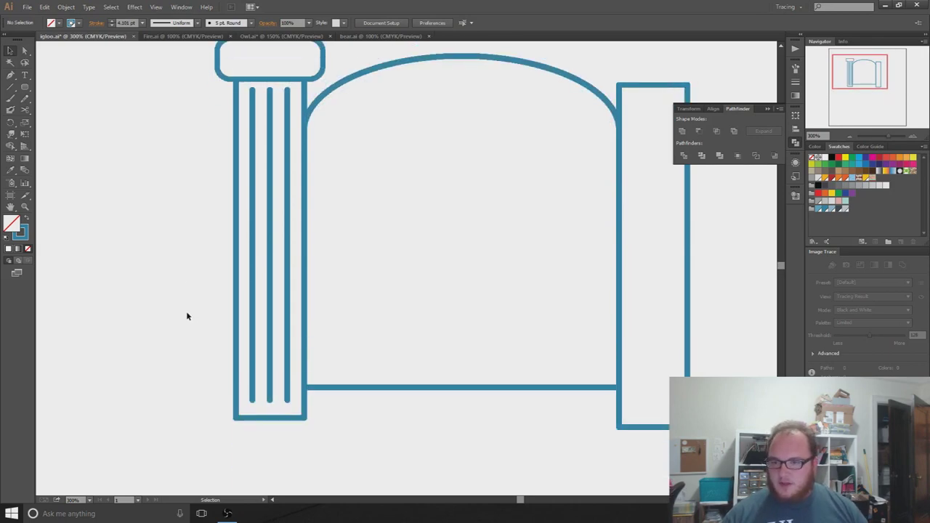
scroll(240, 259, up, 1)
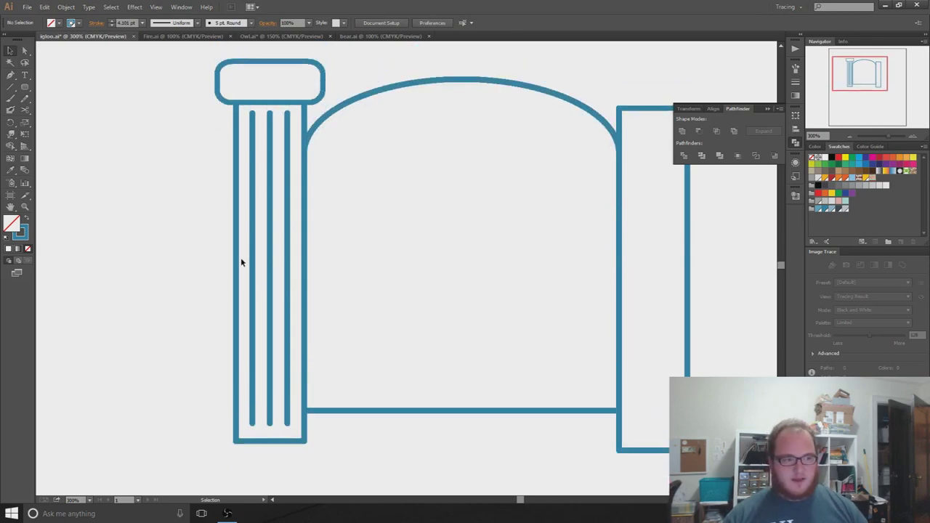
scroll(211, 336, up, 5)
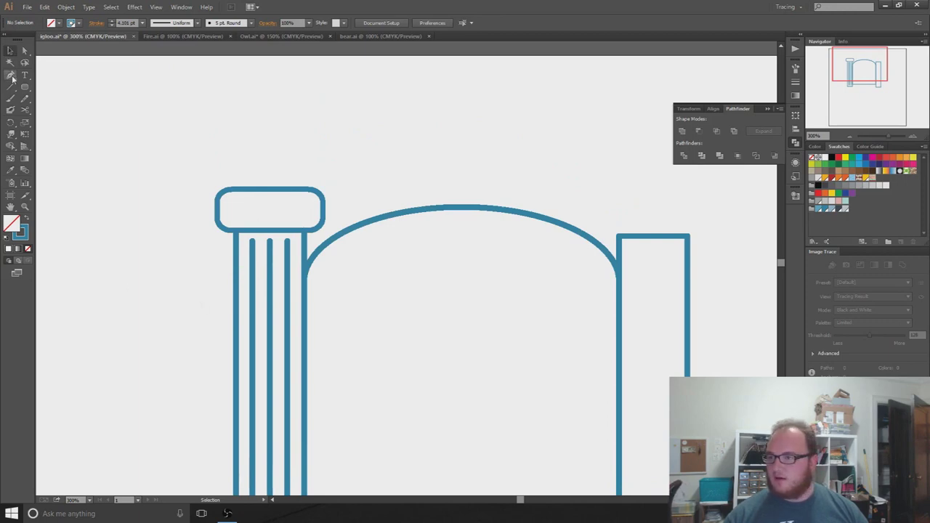
- Draw a wide rectangle across the tops of both columns and the arch as the mantel
key(l)
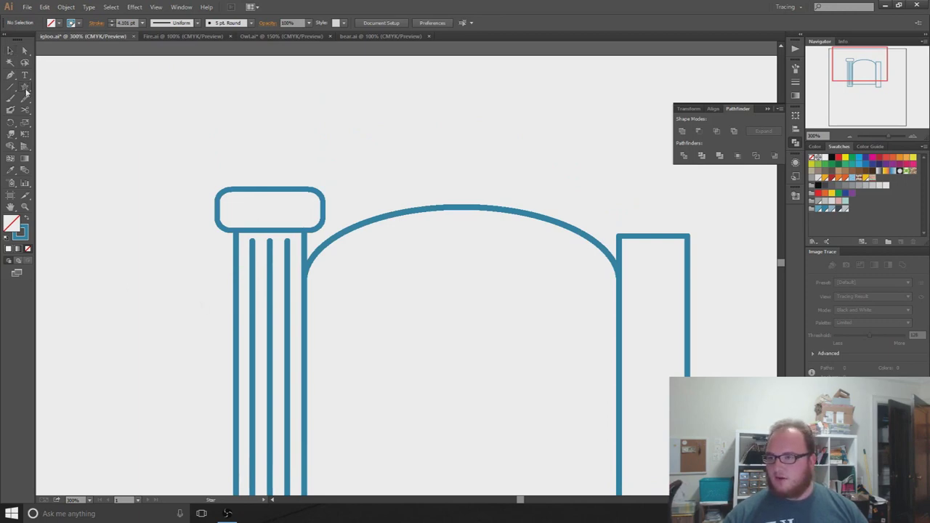
drag(192, 117, 630, 186)
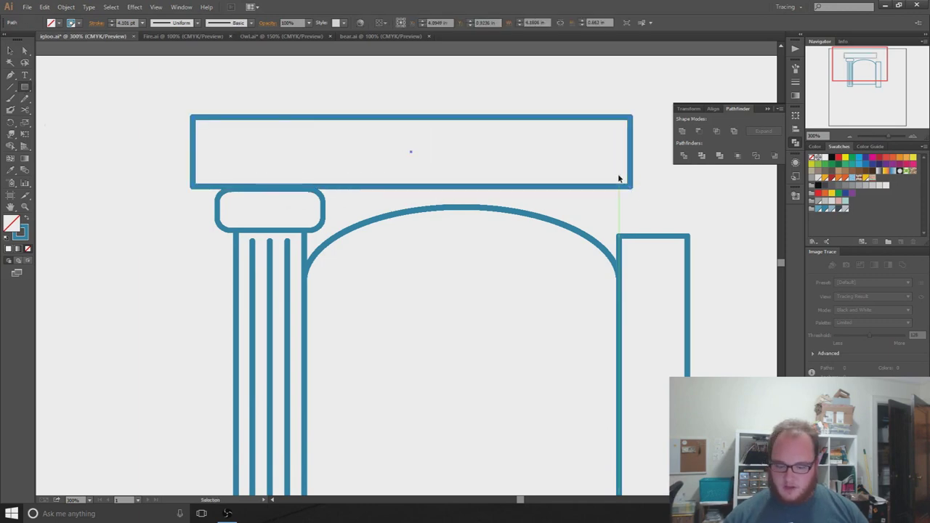
key(ctrl+z)
mouse_move(201, 109)
mouse_down()
mouse_move(237, 150)
mouse_move(498, 216)
mouse_move(690, 191)
mouse_move(707, 199)
mouse_move(716, 187)
mouse_up()
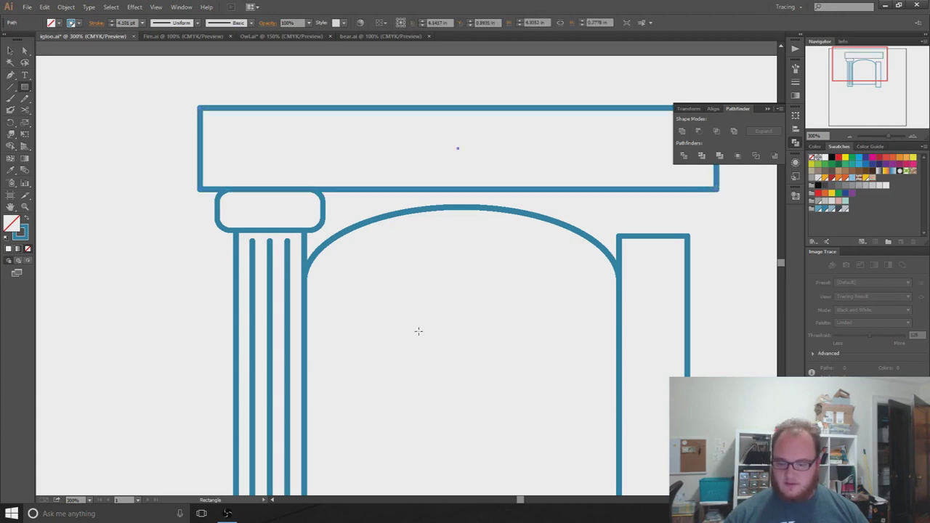
scroll(419, 331, down, 2)
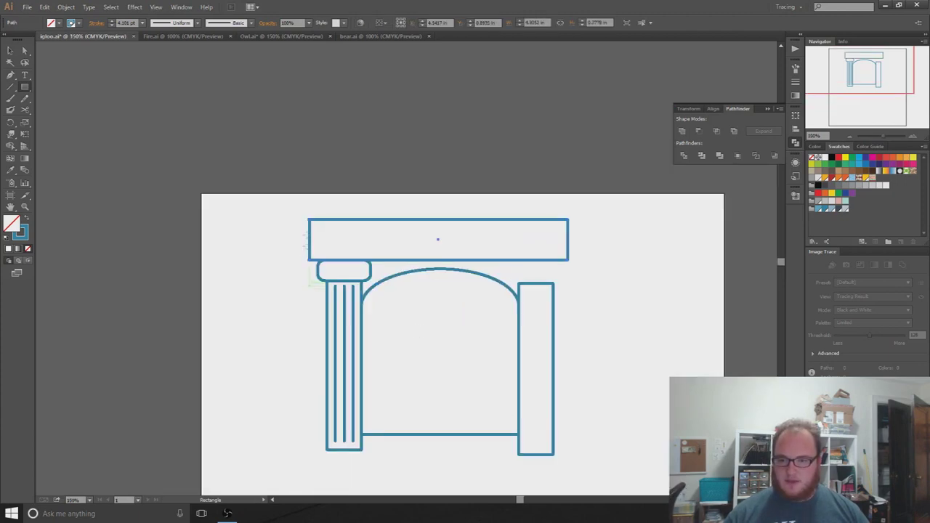
- Marquee-select the top beam and arch and centre them horizontally on each other
key(v)
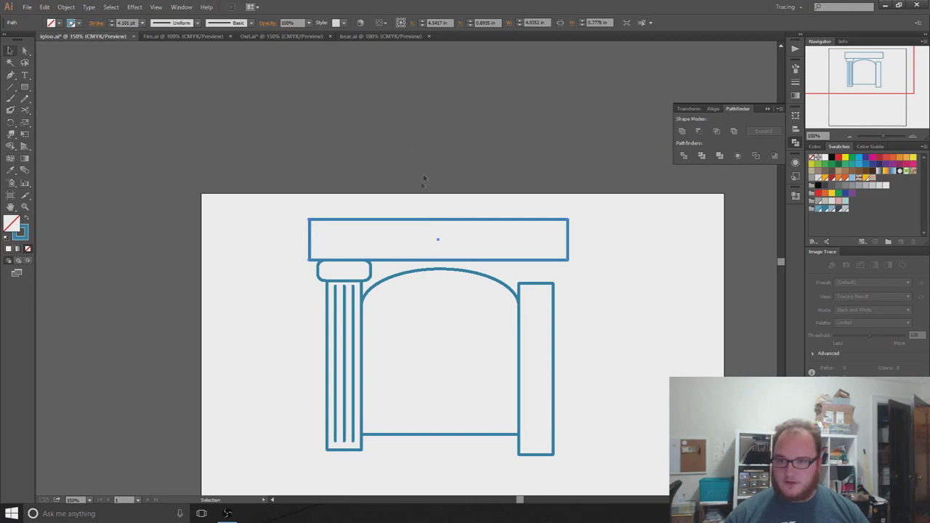
drag(423, 179, 455, 378)
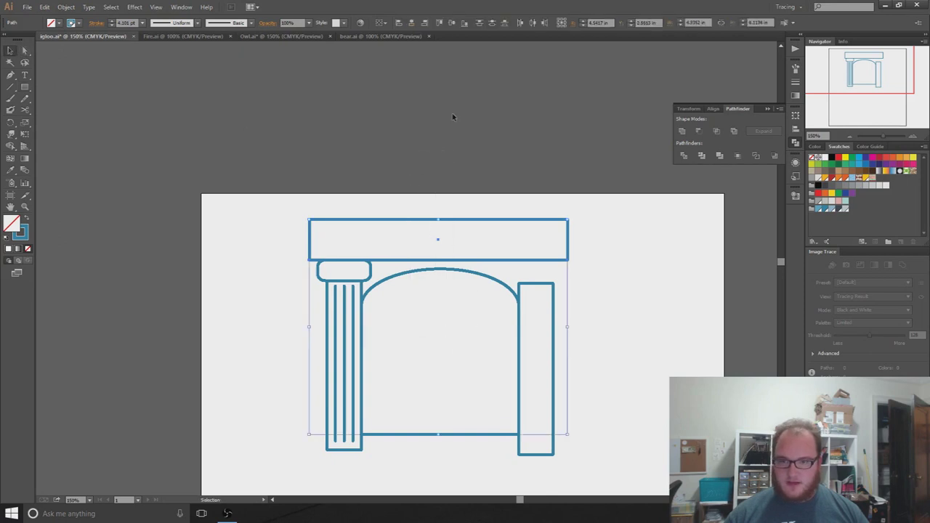
click(411, 24)
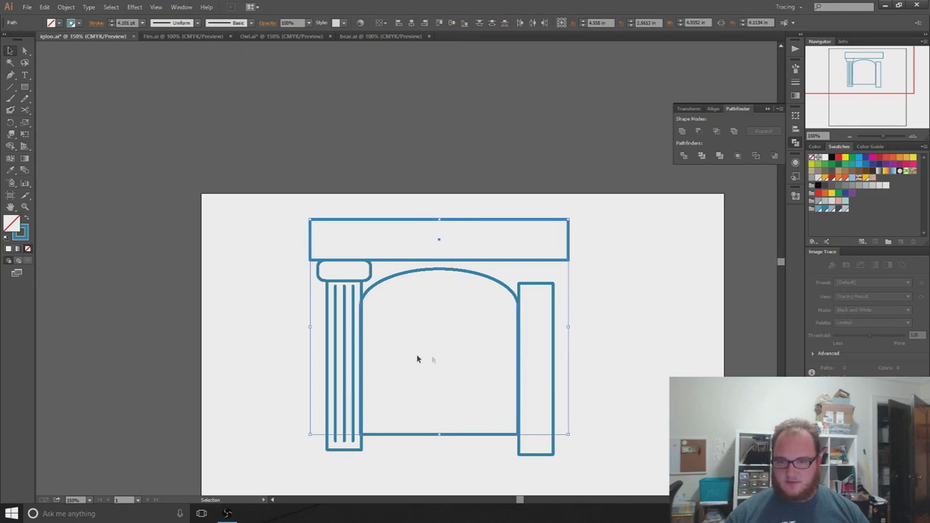
- Move the left column straight down
click(297, 438)
click(331, 379)
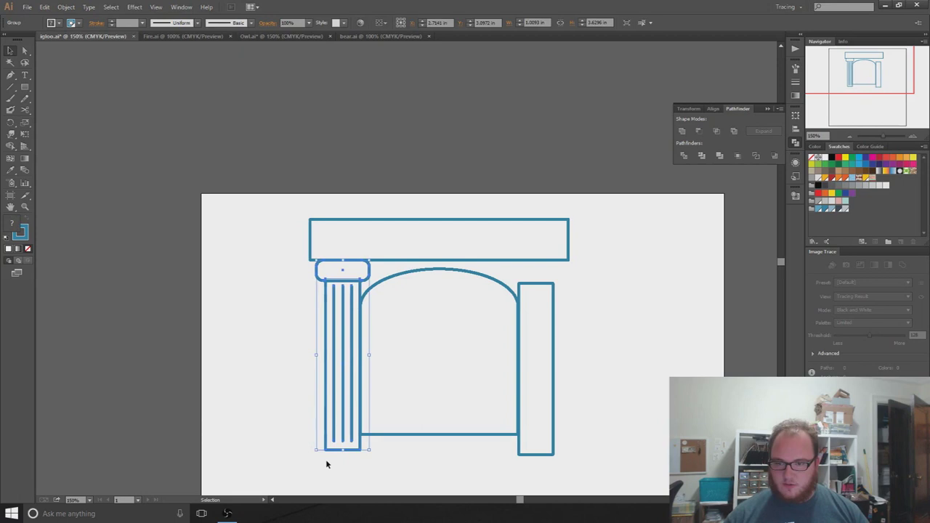
click(284, 374)
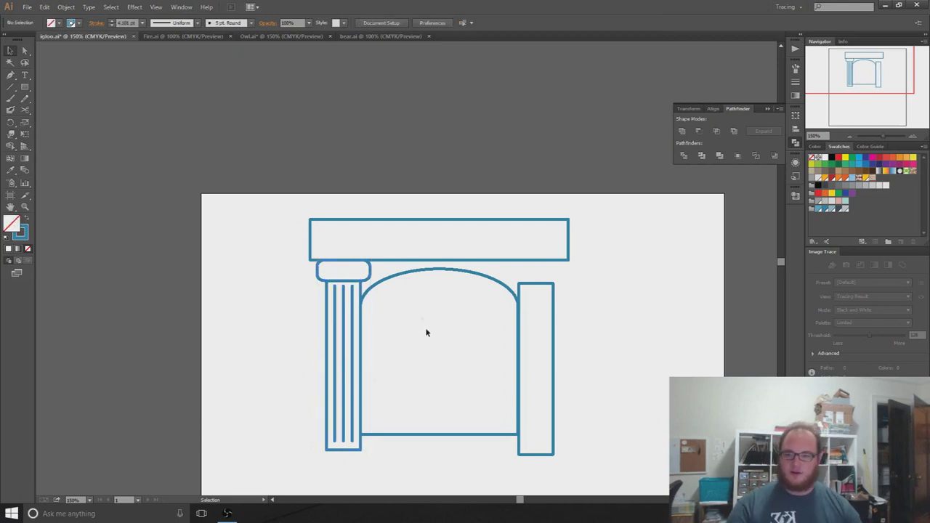
scroll(344, 369, down, 3)
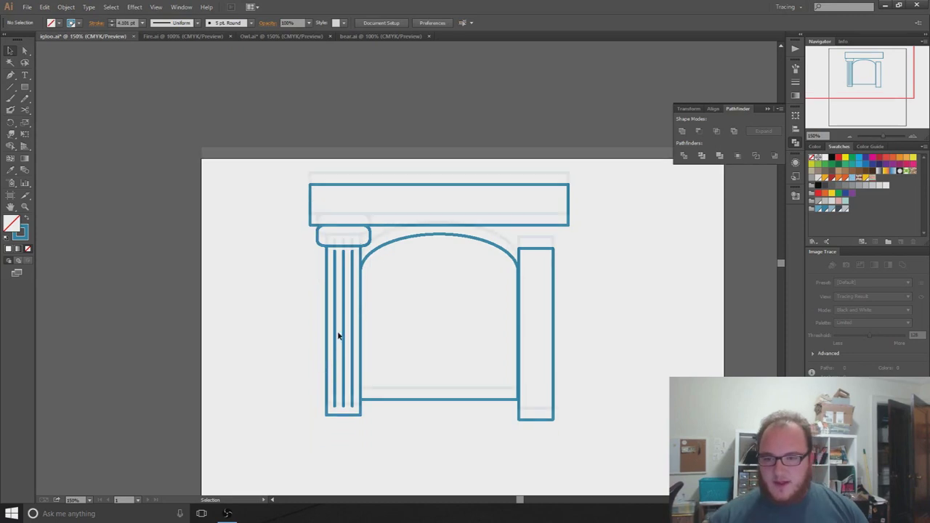
scroll(342, 263, up, 4)
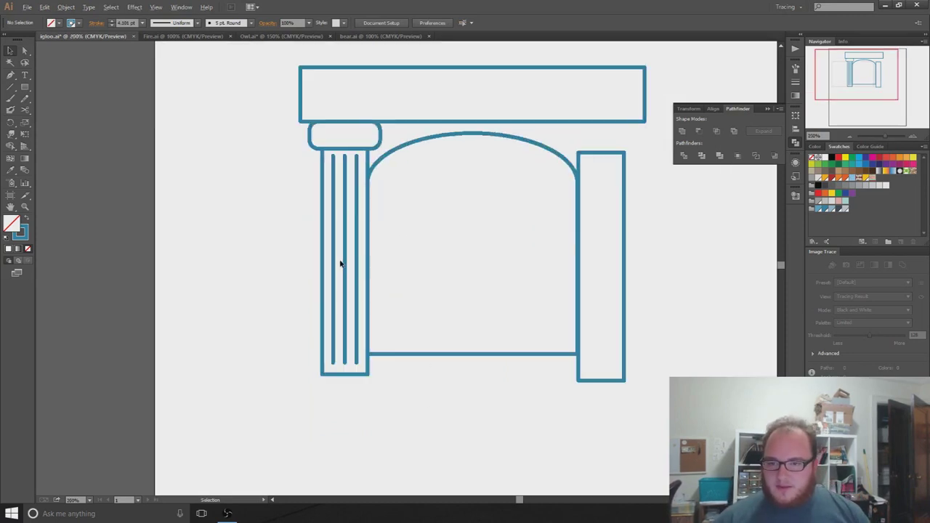
scroll(340, 209, down, 4)
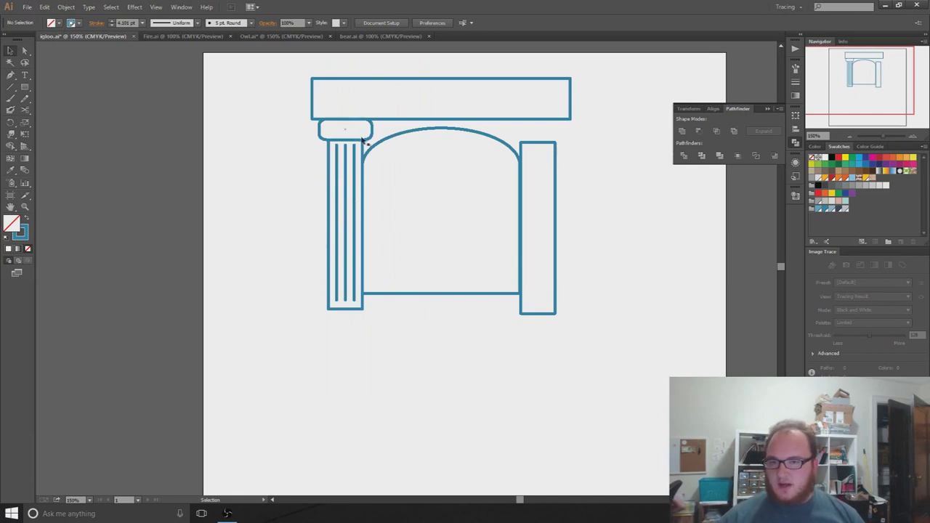
drag(362, 143, 362, 302)
key(ctrl+z)
right_click(352, 221)
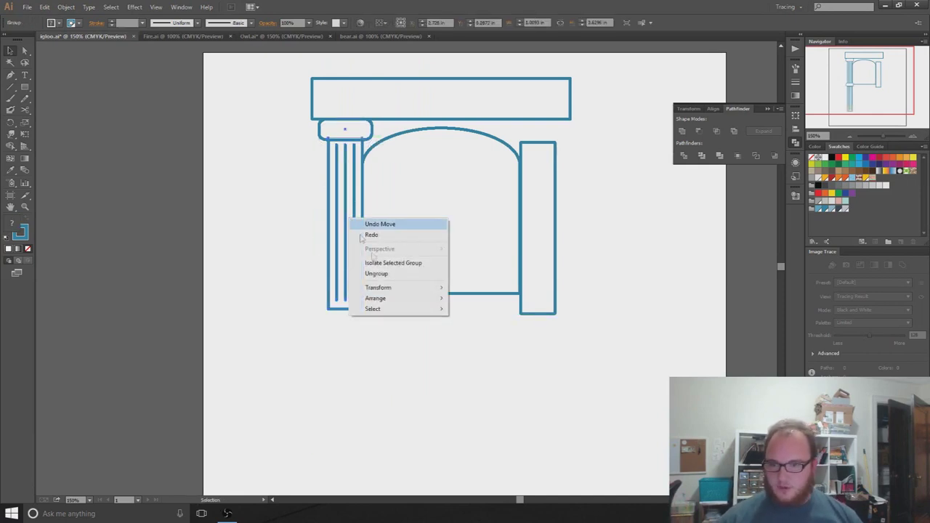
click(255, 196)
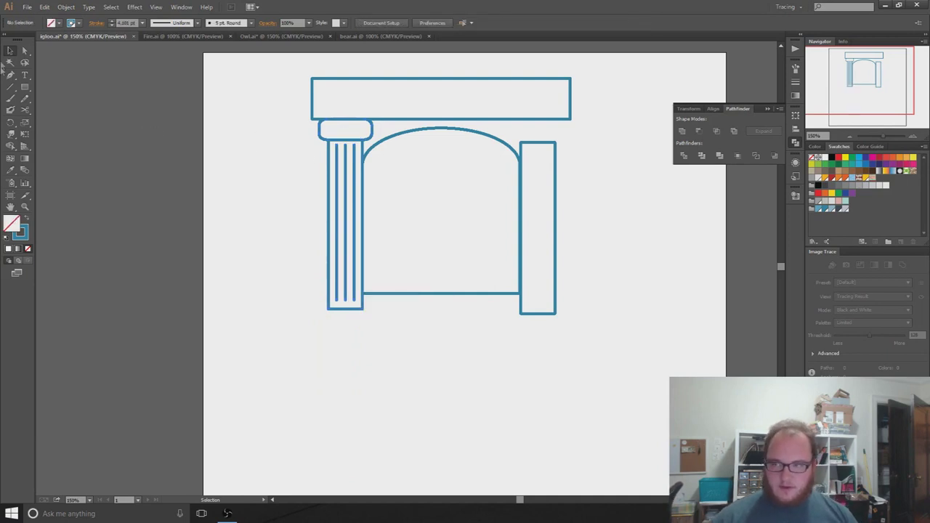
click(24, 50)
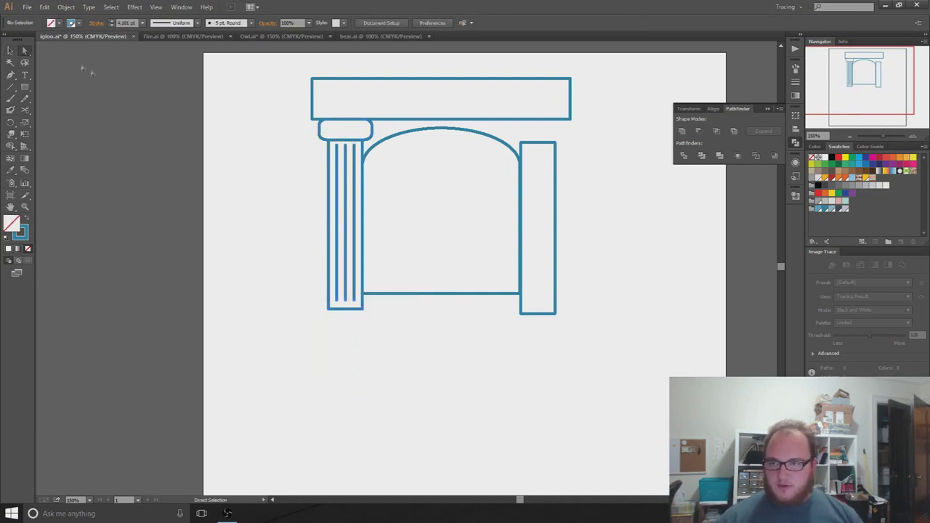
click(321, 134)
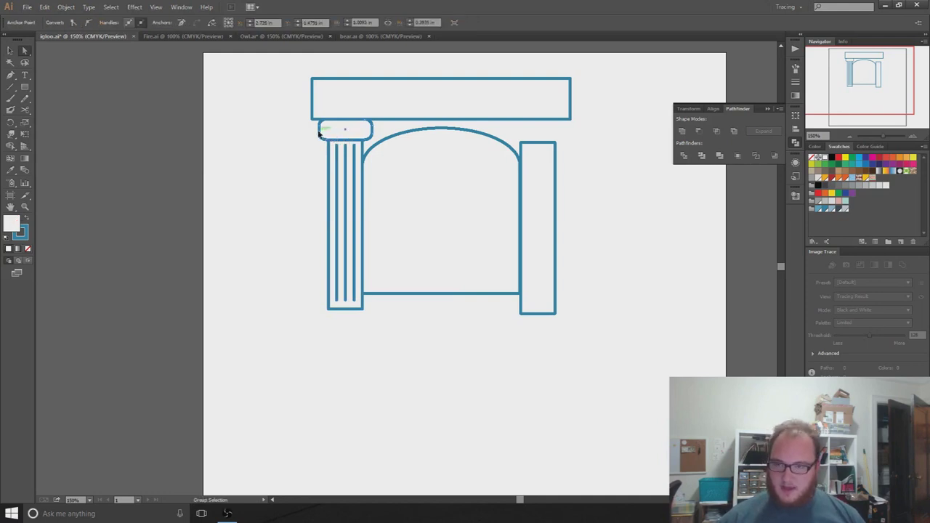
drag(320, 133, 307, 357)
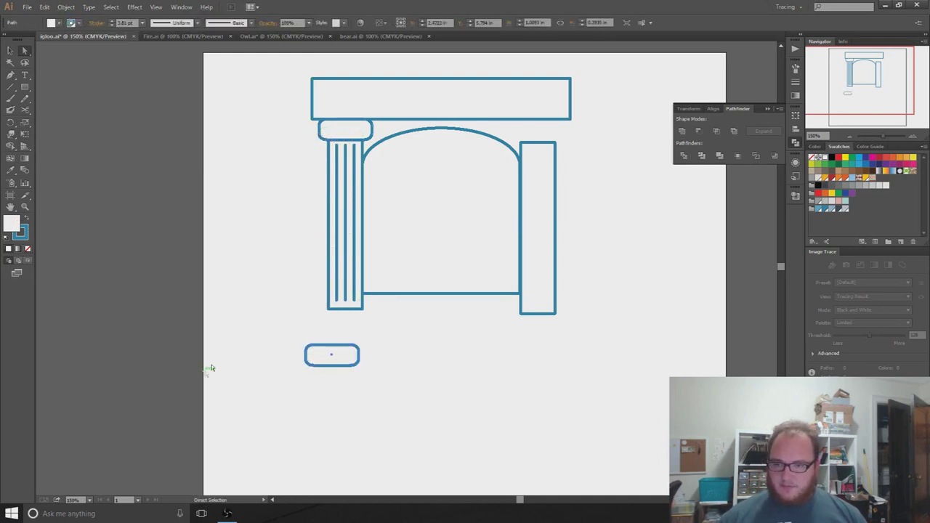
click(270, 329)
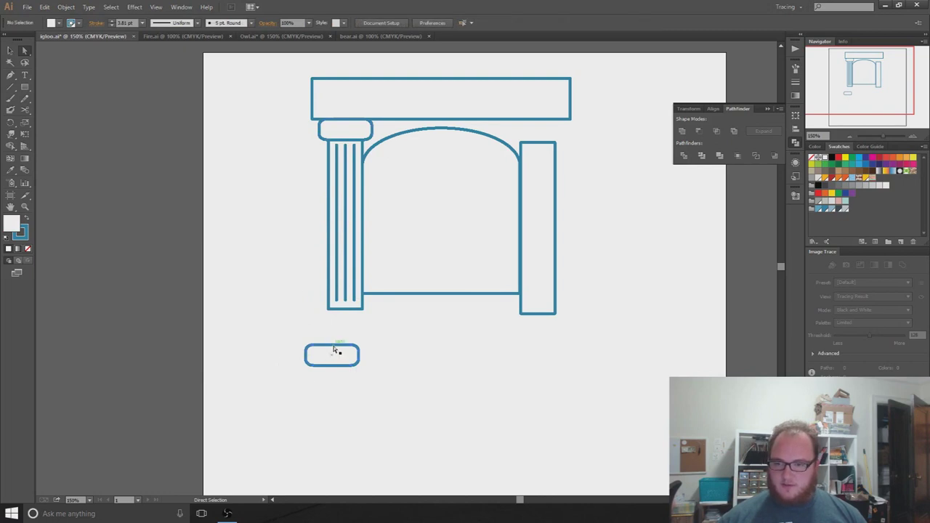
drag(334, 347, 348, 313)
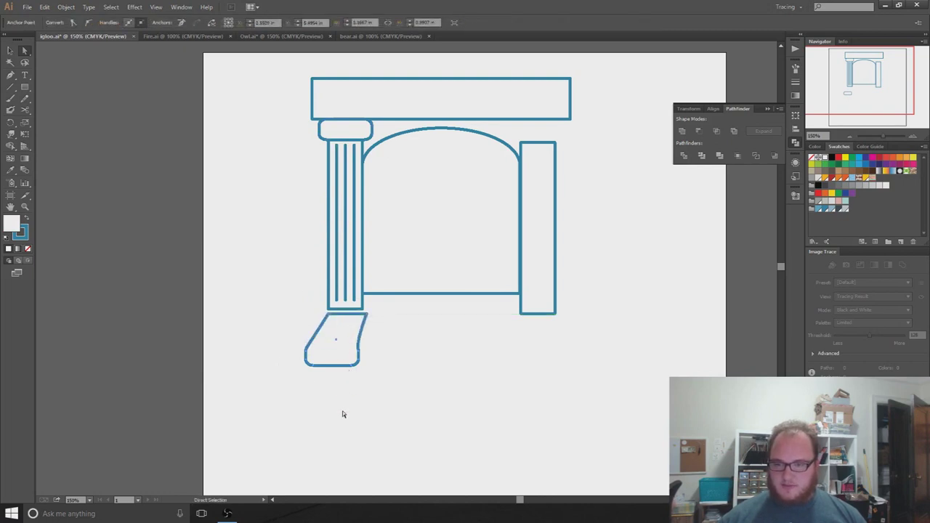
key(ctrl+z)
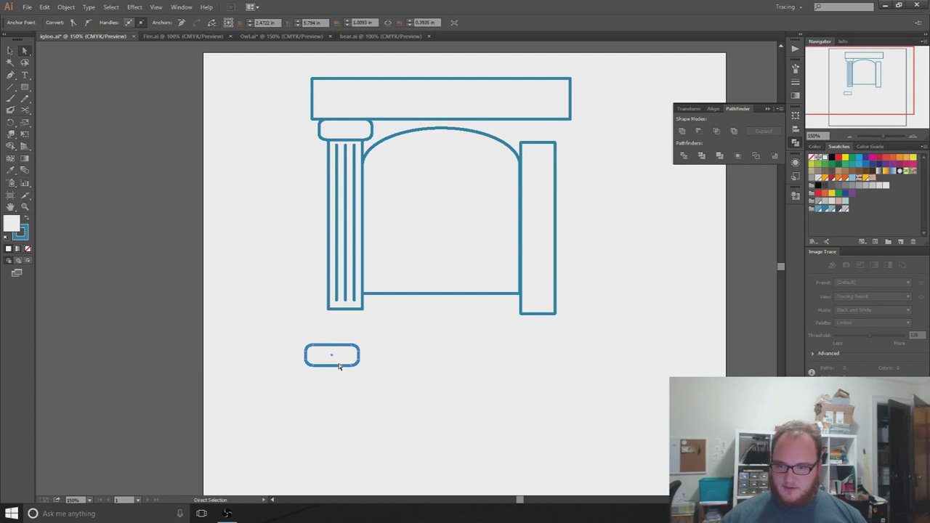
click(10, 51)
click(181, 261)
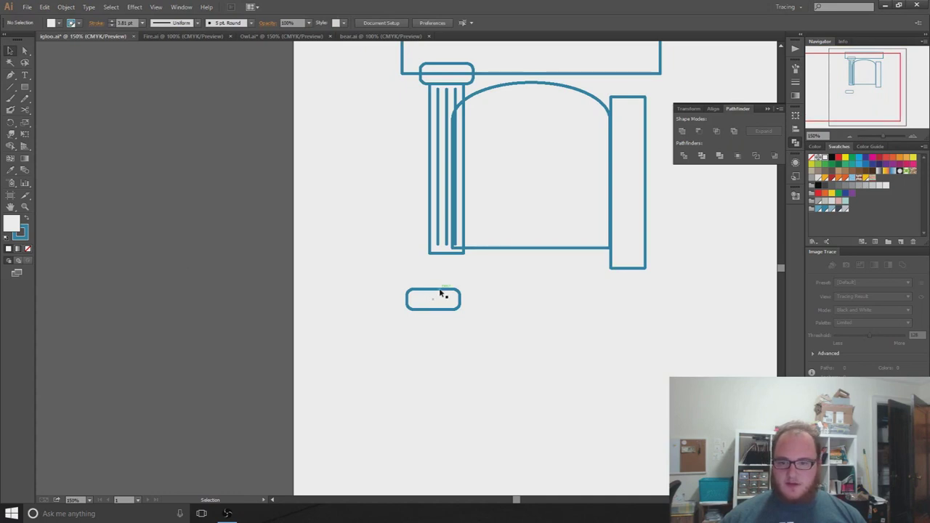
mouse_move(443, 293)
mouse_down()
mouse_move(515, 307)
mouse_move(442, 304)
mouse_up()
key(ctrl+z)
key(ctrl+z)
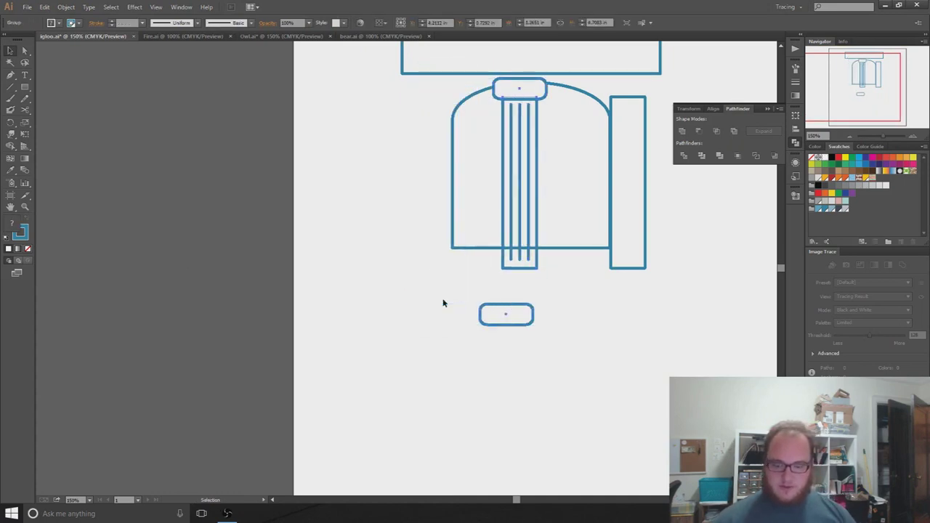
key(ctrl+z)
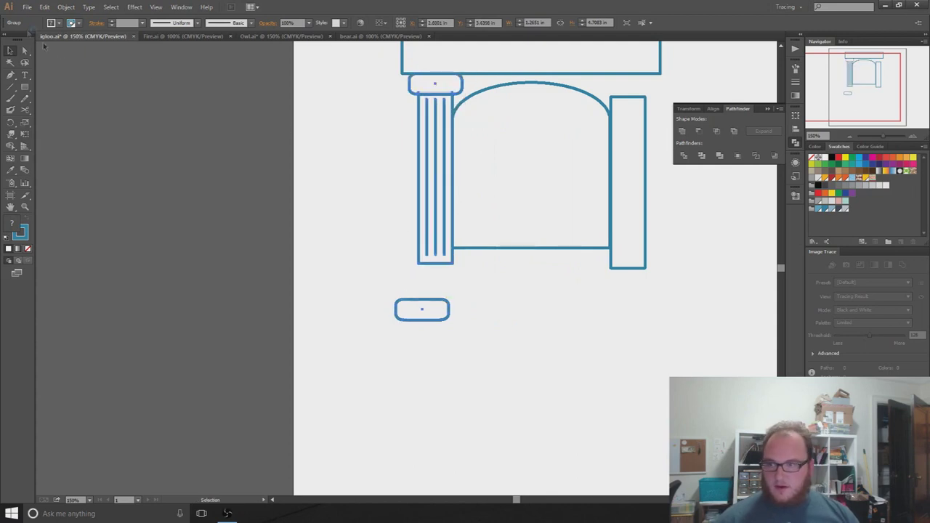
drag(516, 401, 356, 296)
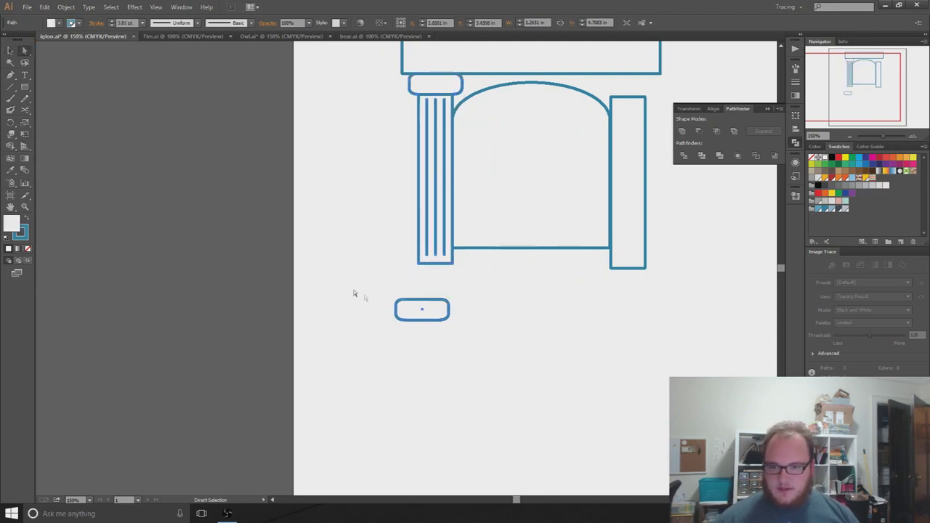
drag(410, 304, 426, 269)
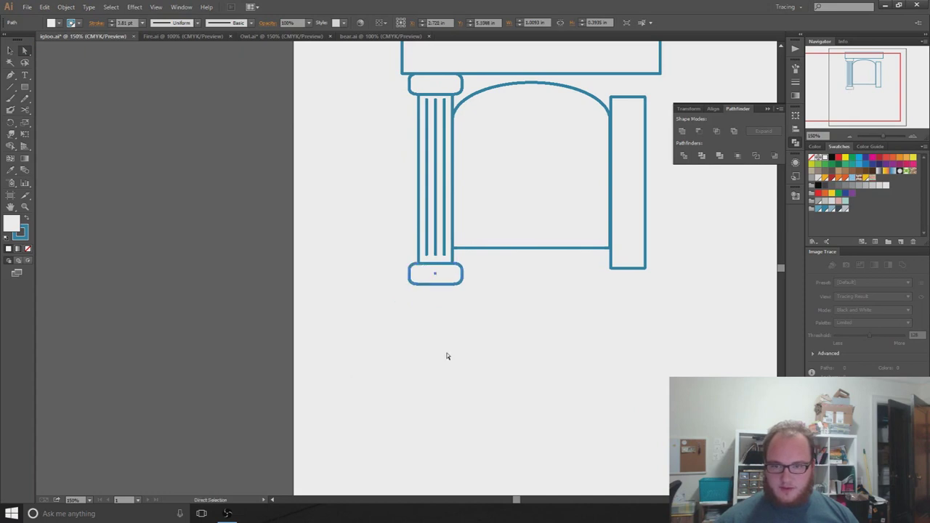
drag(458, 368, 410, 294)
key(Delete)
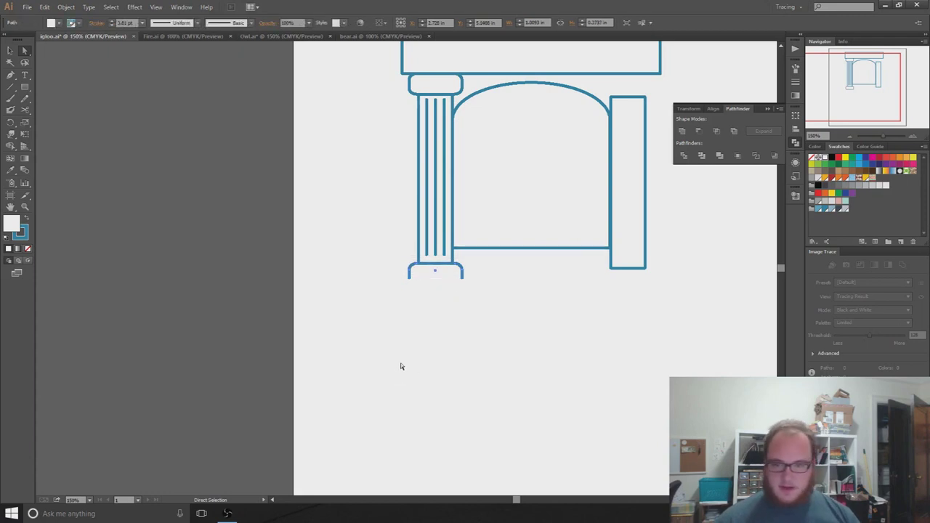
key(Delete)
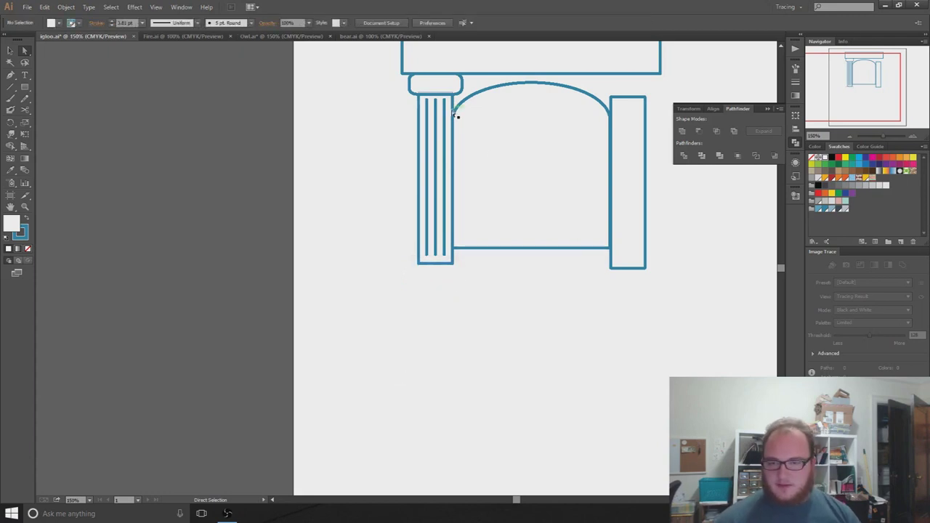
drag(404, 80, 411, 88)
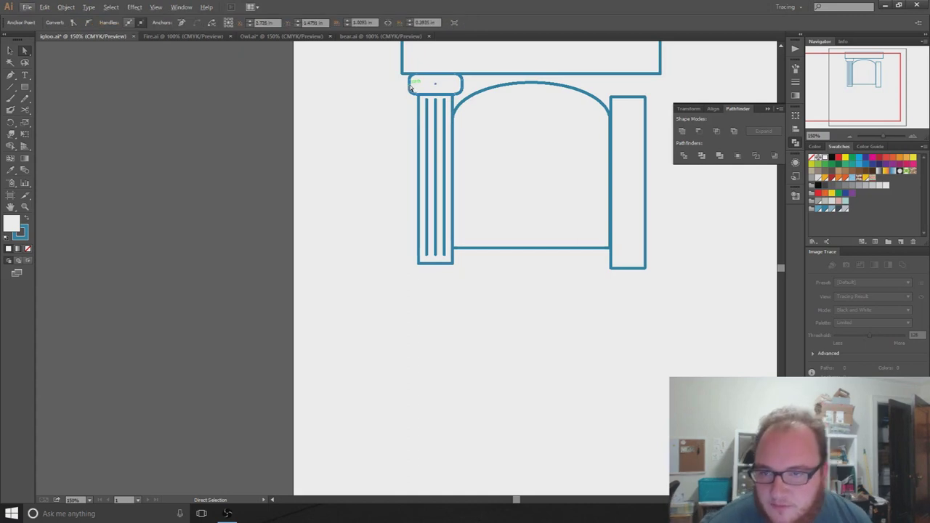
key(backslash)
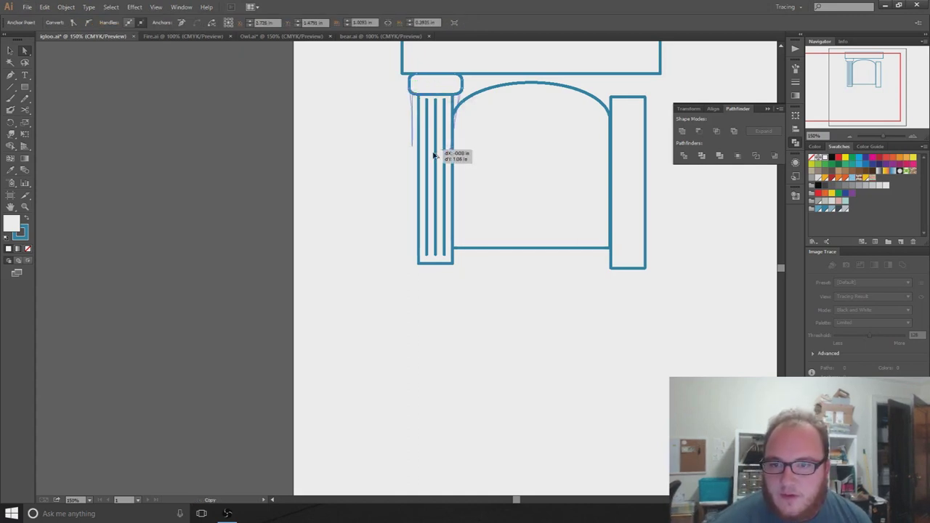
drag(450, 215, 410, 214)
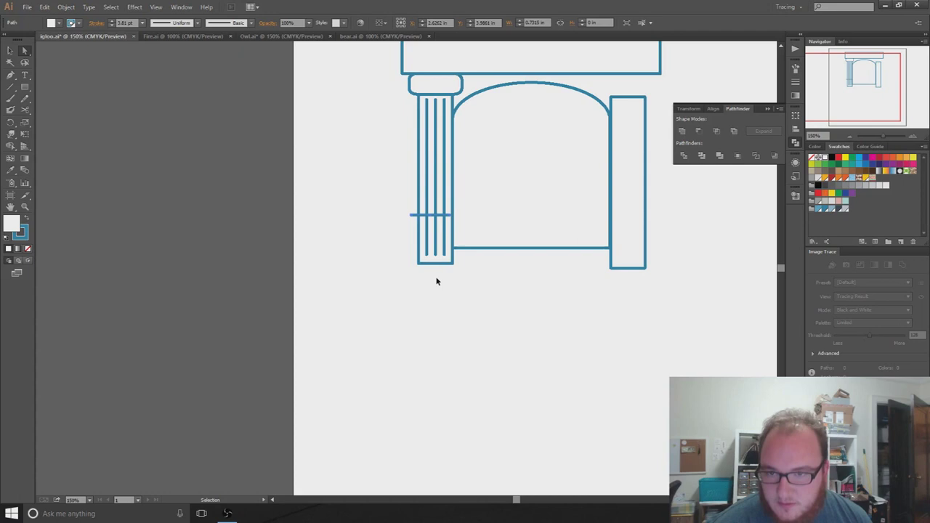
key(ctrl+z)
click(380, 90)
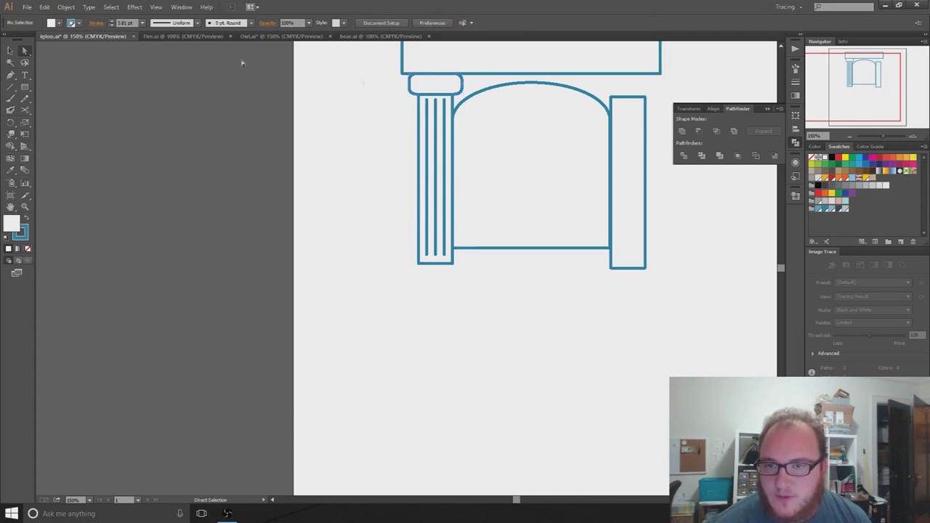
click(11, 50)
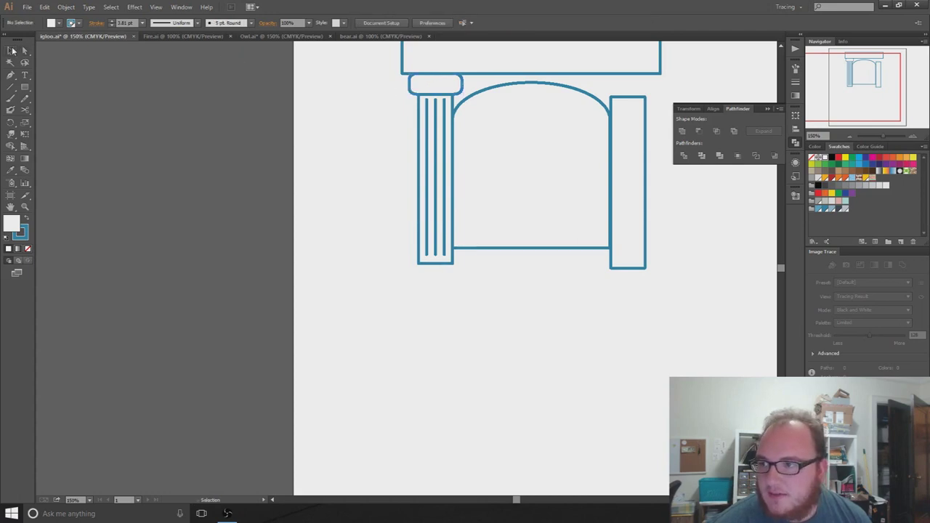
- Copy the left column's rounded capital straight down to the column's foot as a matching base
double_click(426, 86)
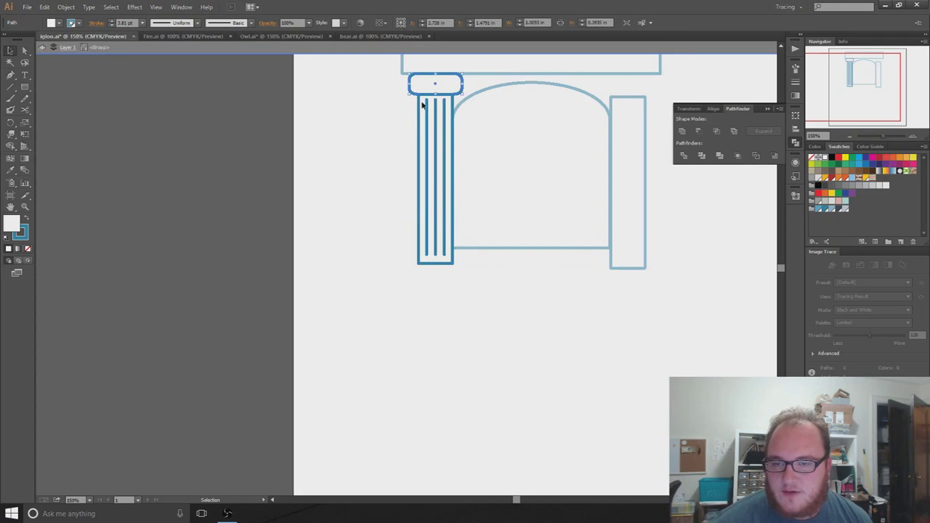
double_click(381, 128)
double_click(435, 88)
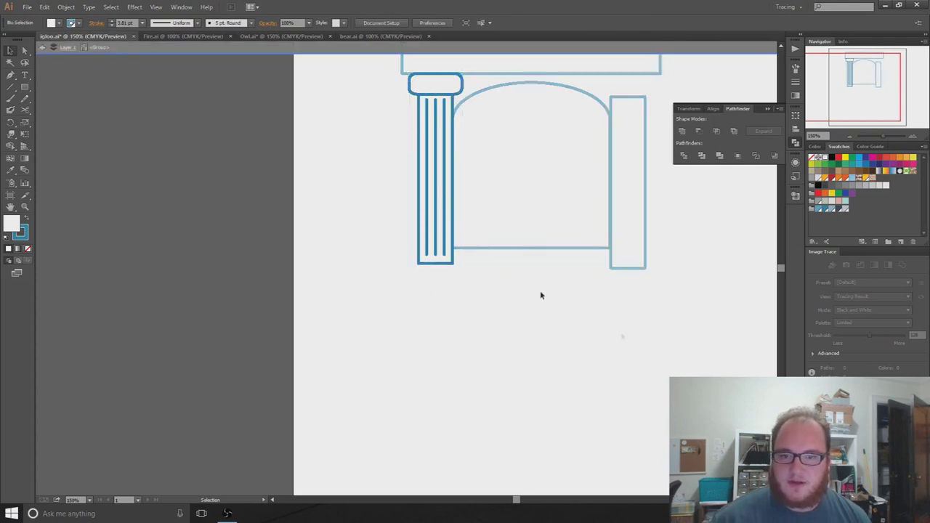
click(455, 87)
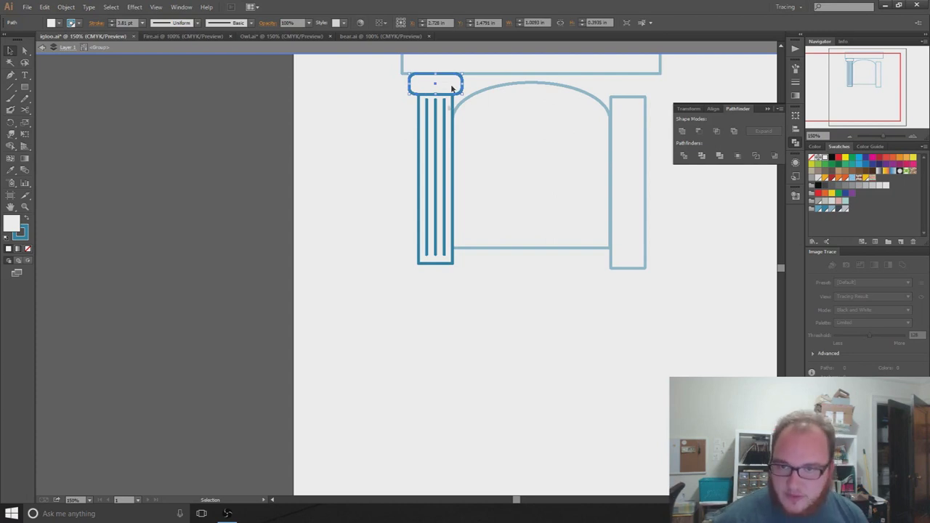
drag(452, 87, 449, 276)
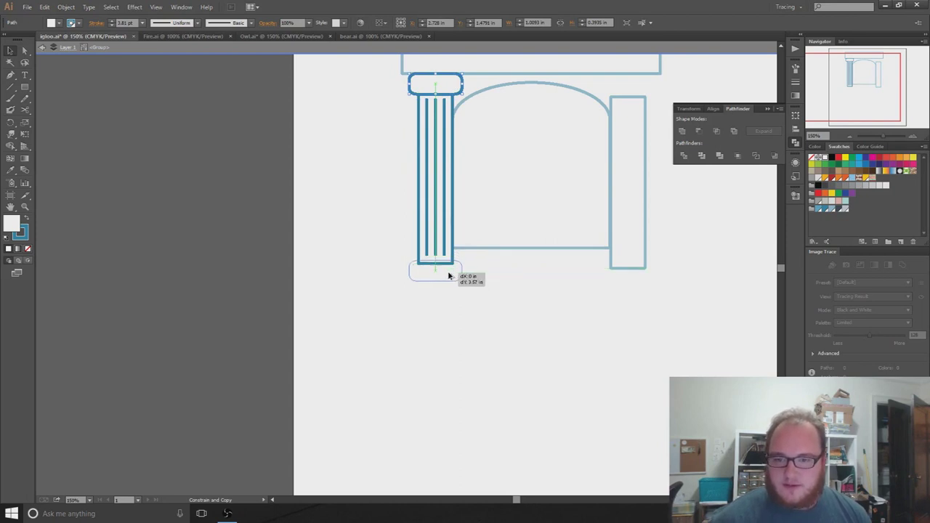
drag(448, 276, 449, 276)
double_click(548, 347)
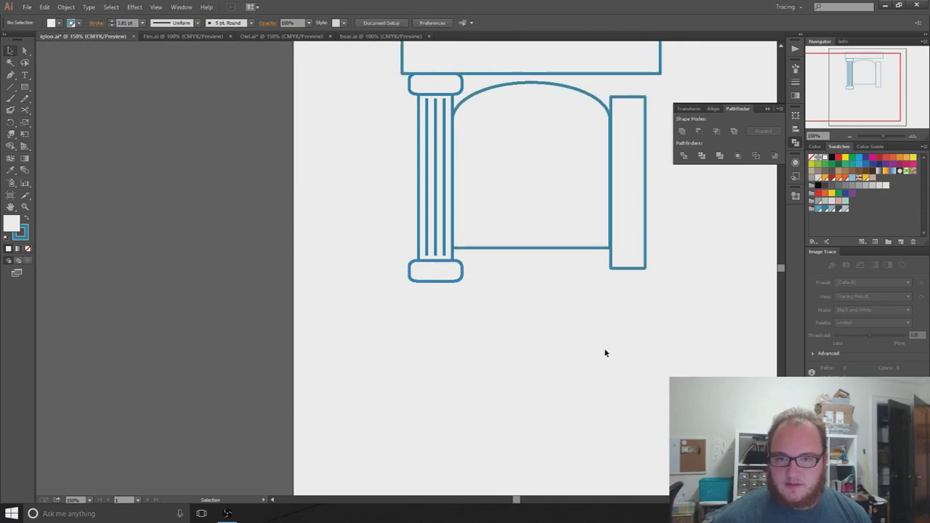
scroll(597, 354, up, 2)
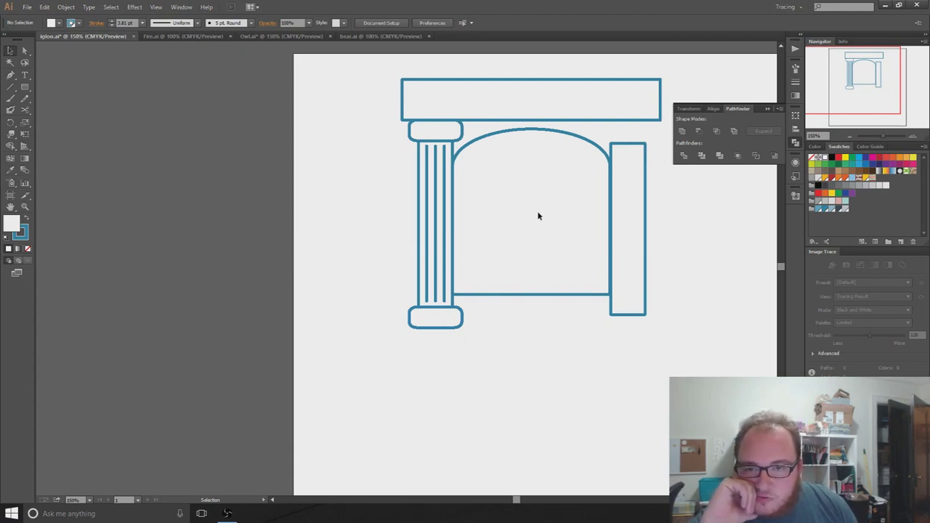
- Raise the arch's top up to meet the mantel beam
click(520, 133)
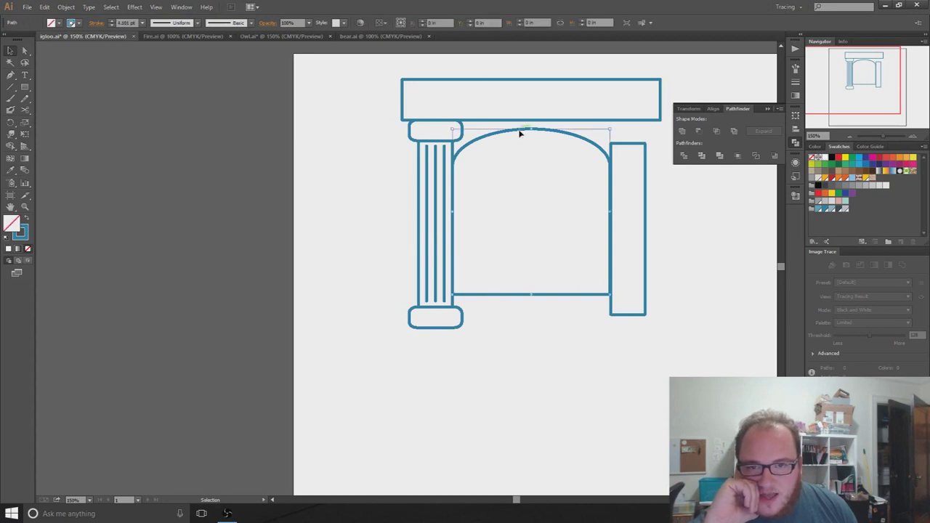
drag(531, 130, 530, 120)
click(386, 337)
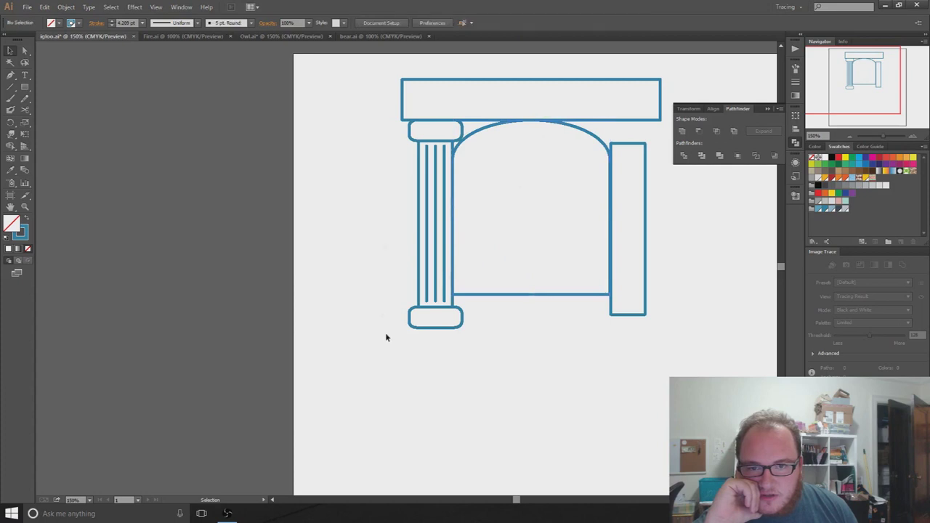
- Lower the arch's bottom edge slightly toward the column's new base
click(533, 294)
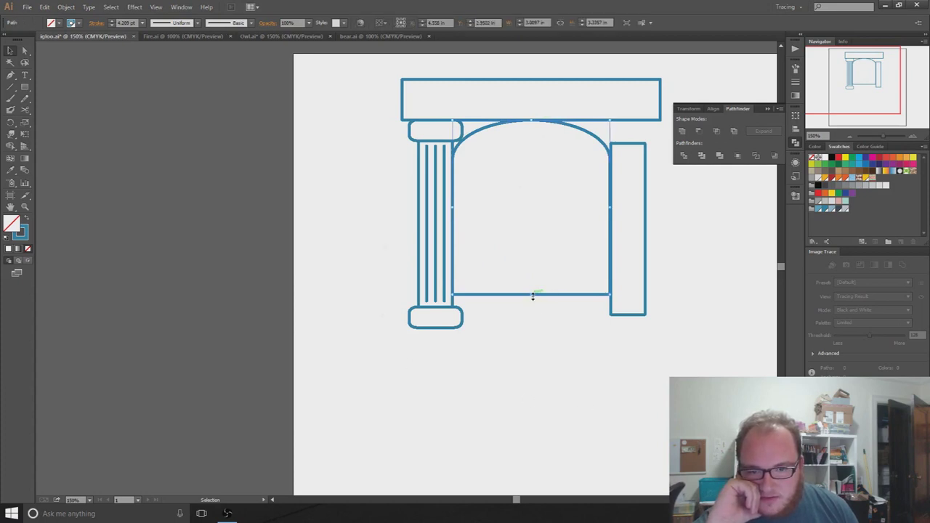
drag(532, 295, 535, 307)
click(522, 432)
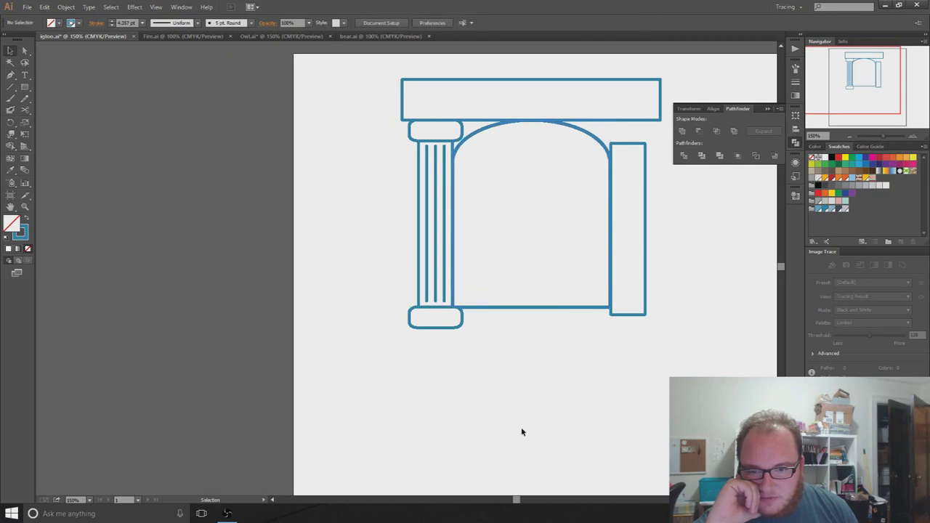
click(528, 307)
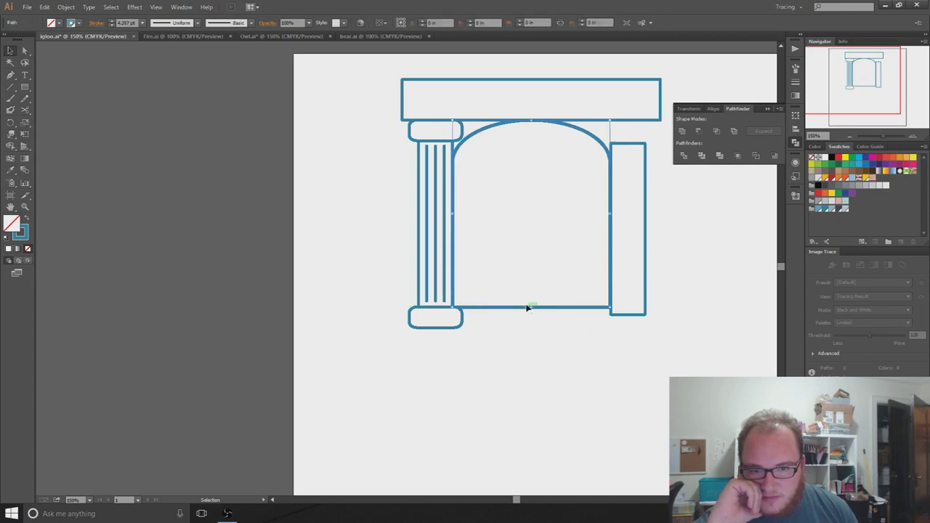
drag(533, 309, 534, 300)
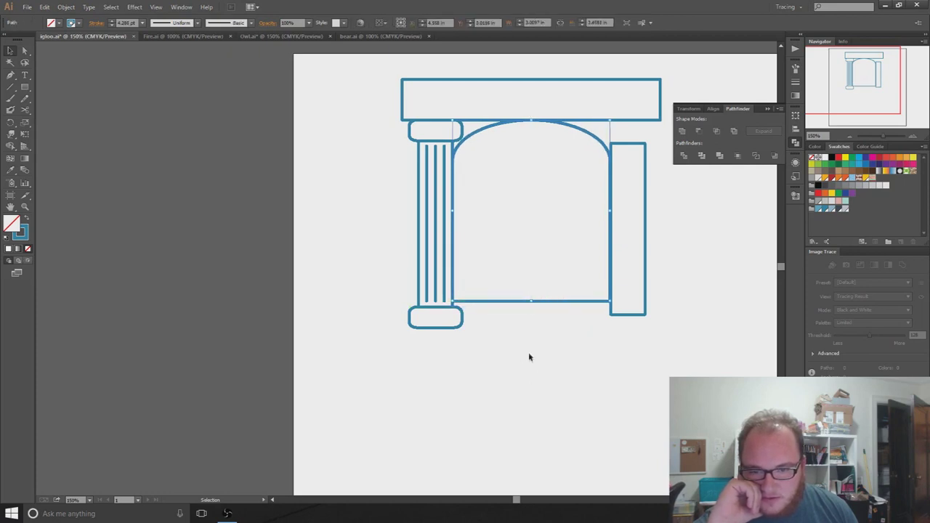
click(529, 356)
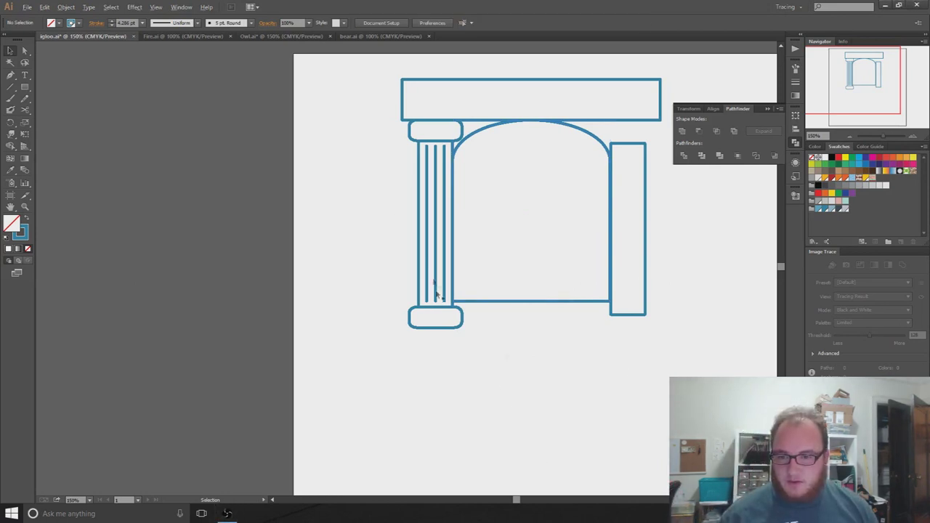
- Fill the left column's shaft with light teal
scroll(438, 294, up, 3)
double_click(402, 246)
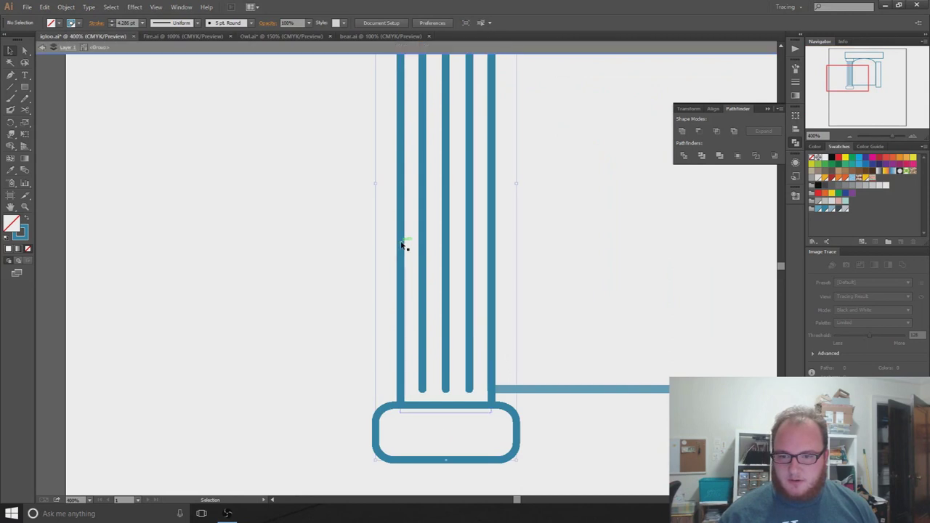
click(402, 246)
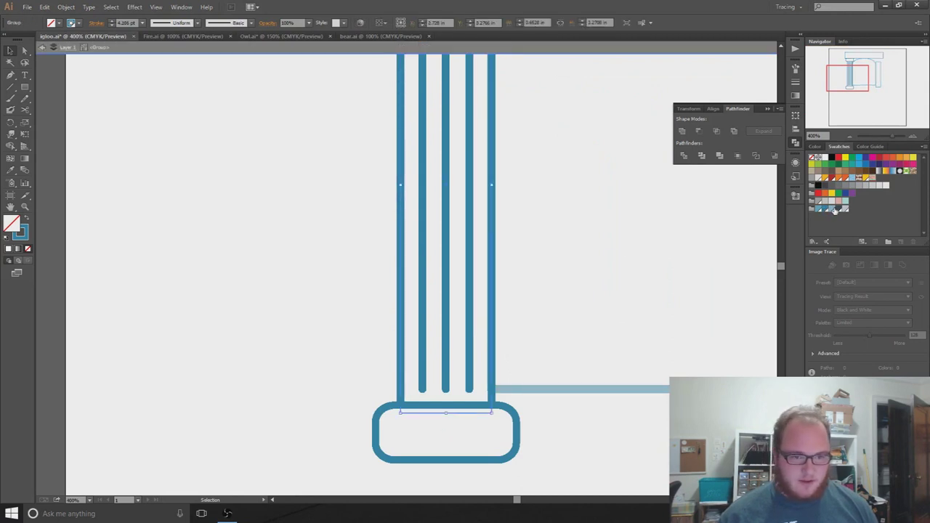
click(834, 208)
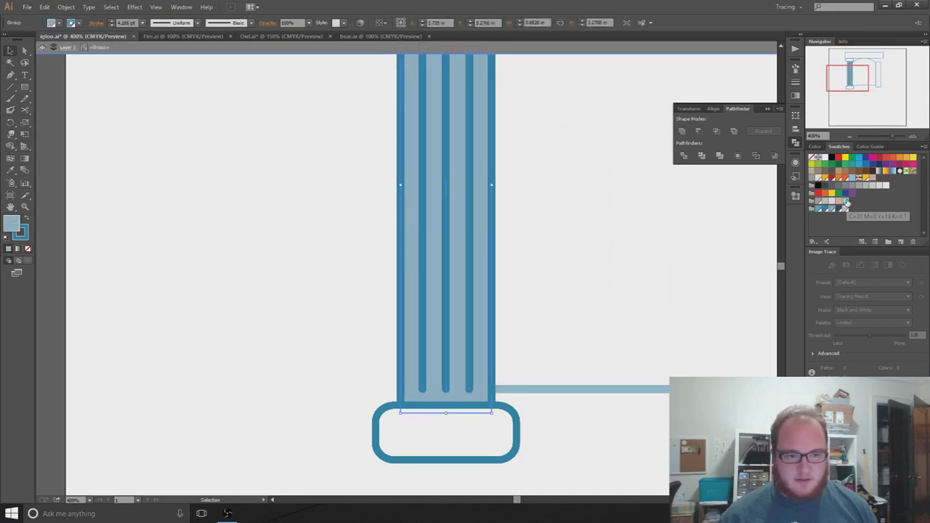
click(845, 202)
double_click(330, 270)
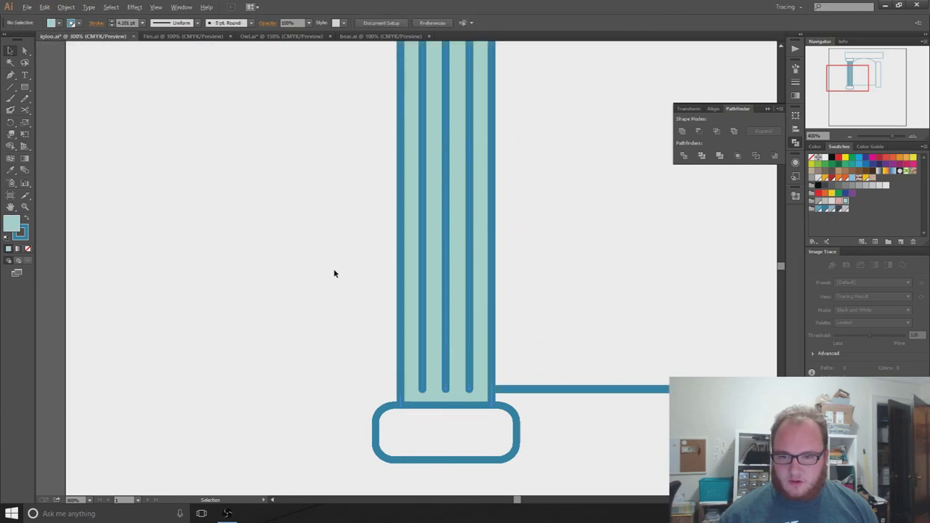
- Fill the column's capital with dark blue and its base with a lighter blue
scroll(334, 273, down, 2)
drag(327, 235, 342, 280)
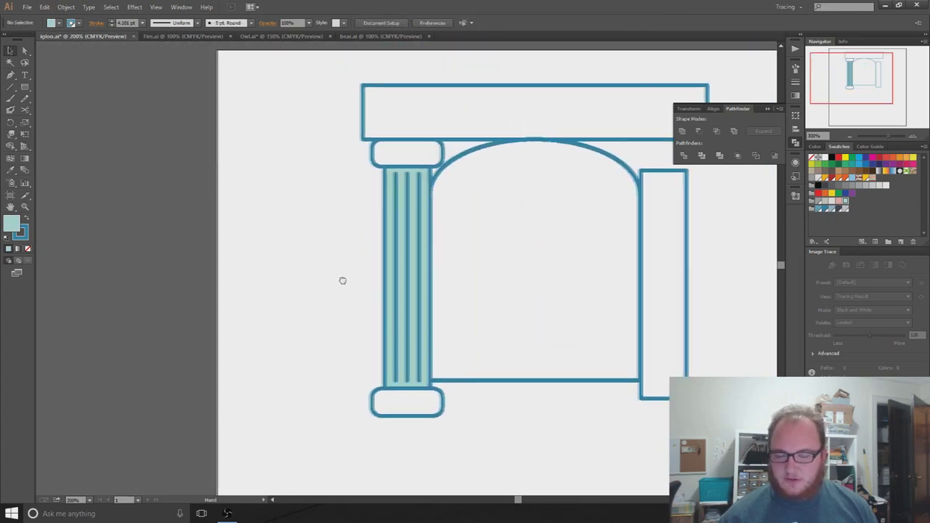
click(406, 159)
double_click(429, 149)
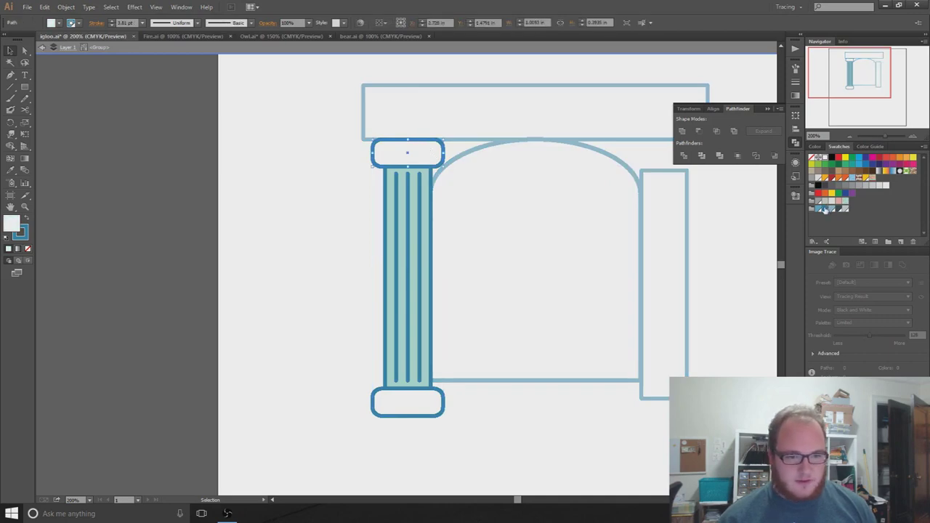
click(824, 209)
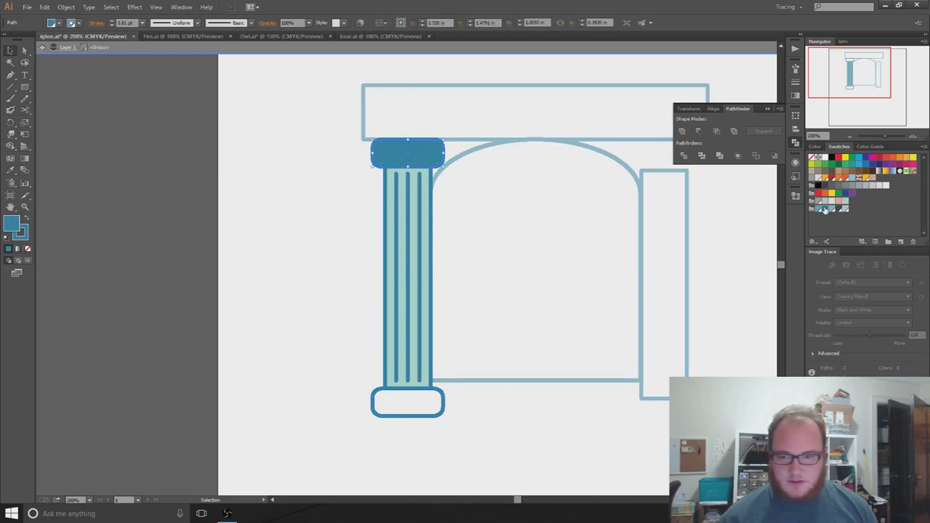
click(426, 407)
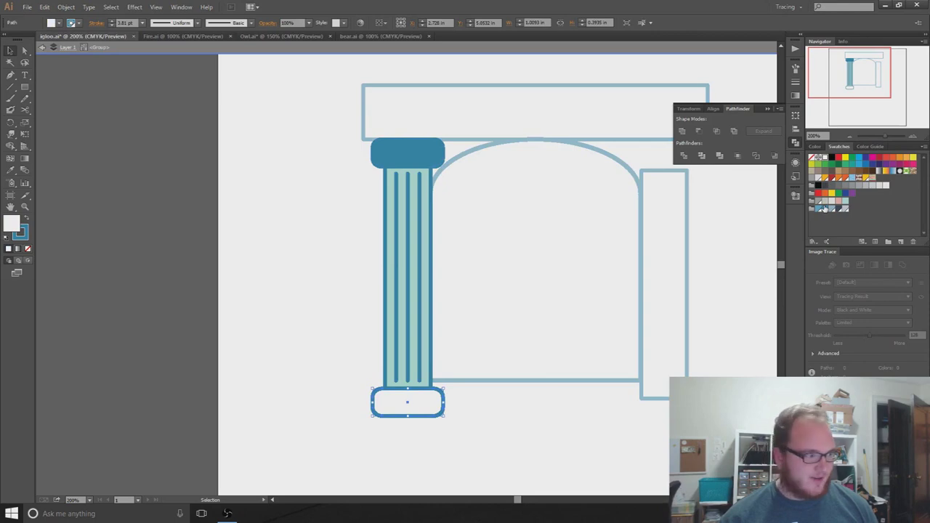
click(824, 210)
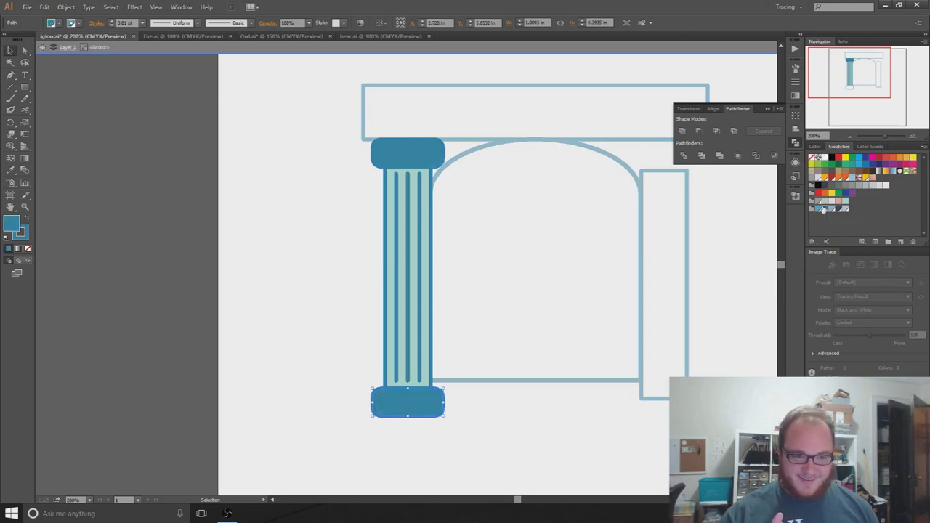
click(818, 210)
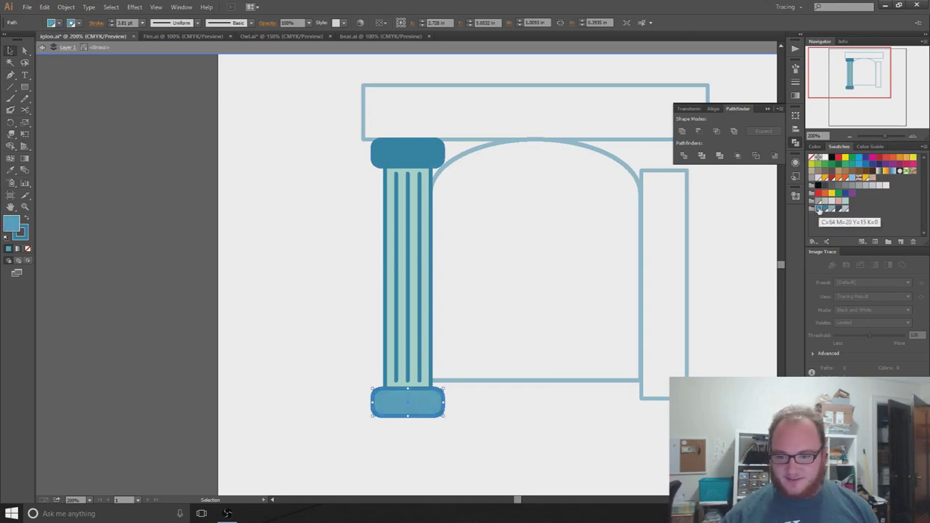
- Give the top capital the same lighter blue fill as the base
scroll(411, 166, down, 5)
click(411, 166)
scroll(412, 221, up, 3)
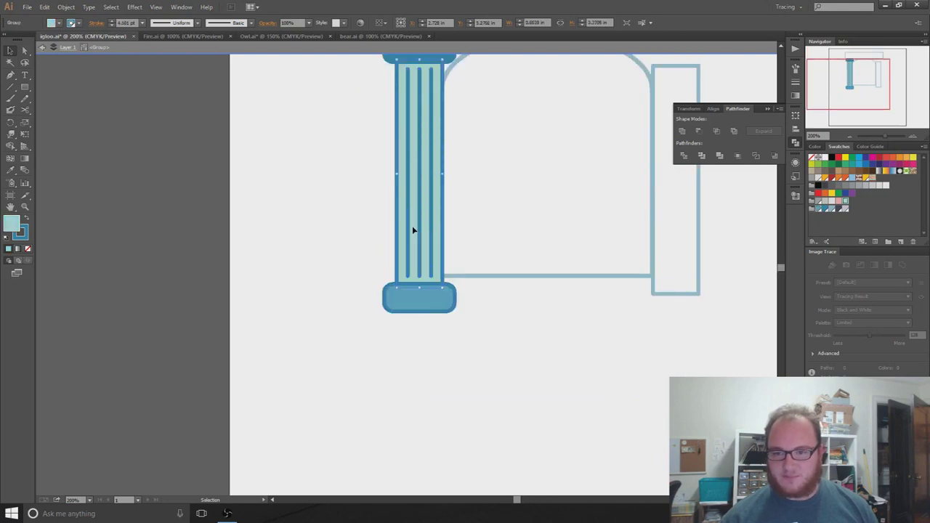
click(431, 95)
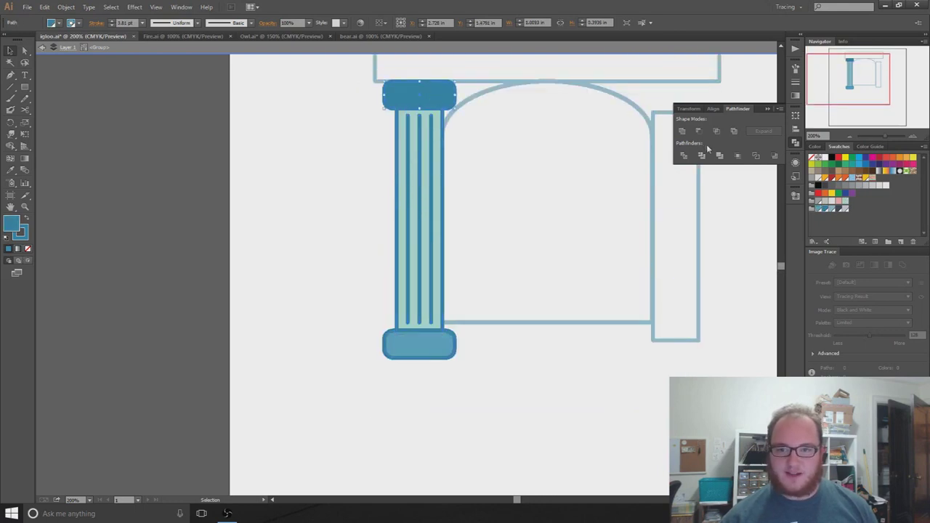
click(820, 209)
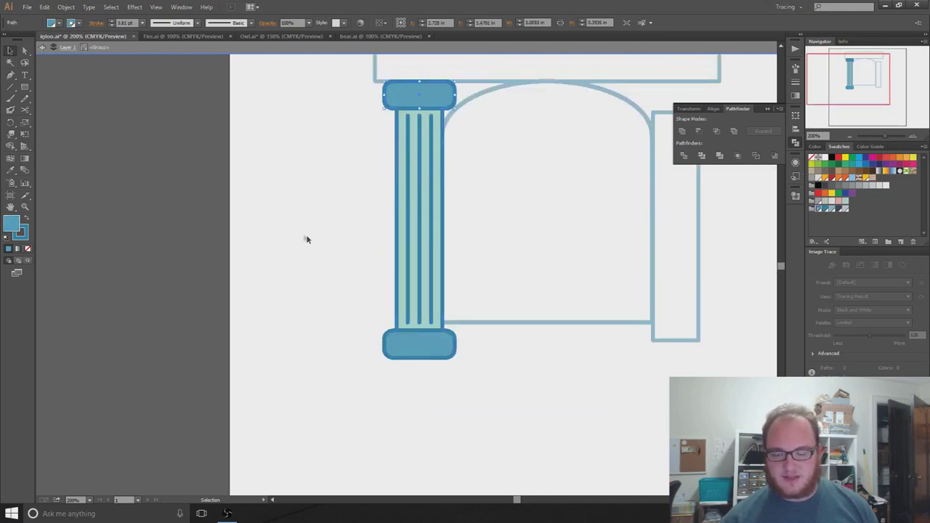
click(317, 309)
scroll(317, 298, up, 1)
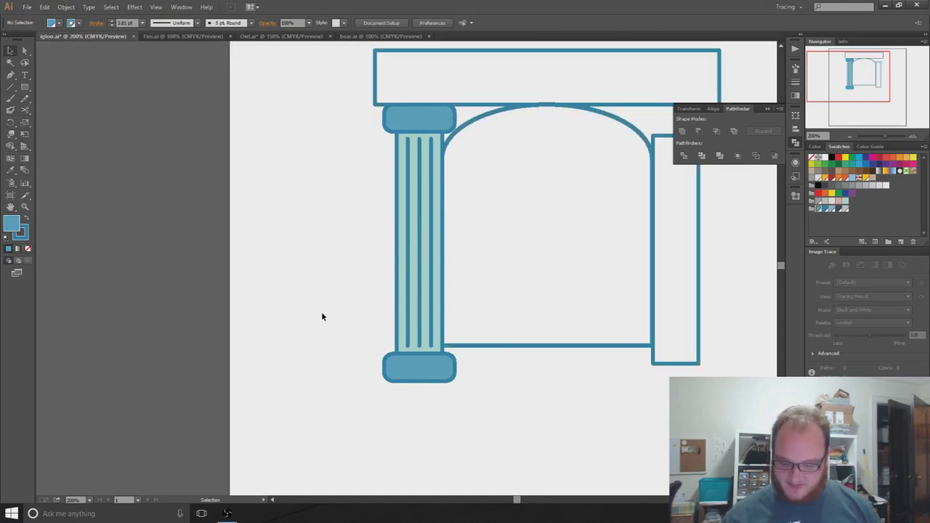
- Copy the capital's blue onto the mantel beam with the Eyedropper
drag(306, 265, 254, 285)
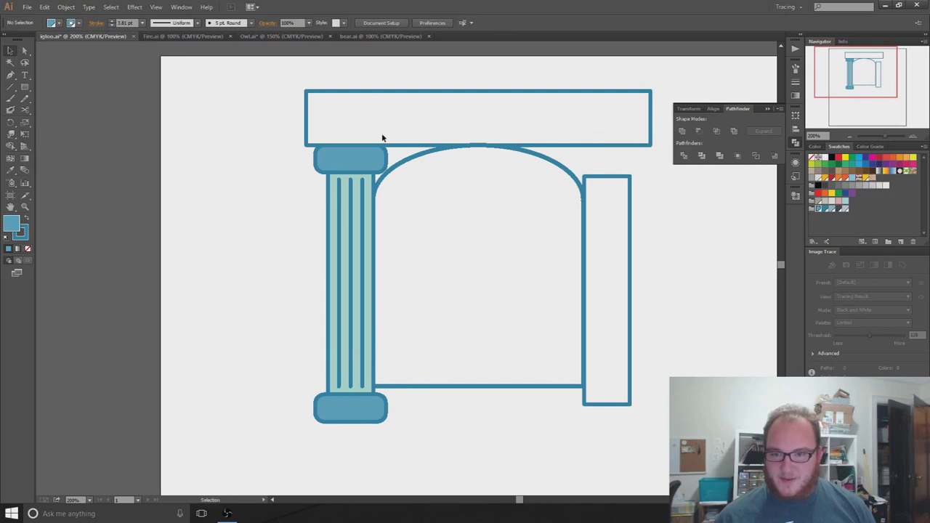
click(365, 94)
key(i)
click(352, 161)
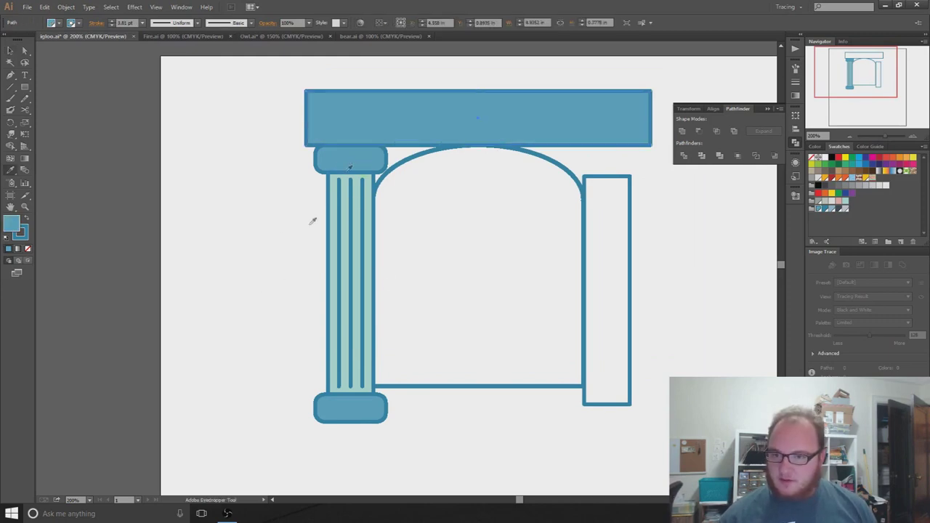
key(v)
click(270, 353)
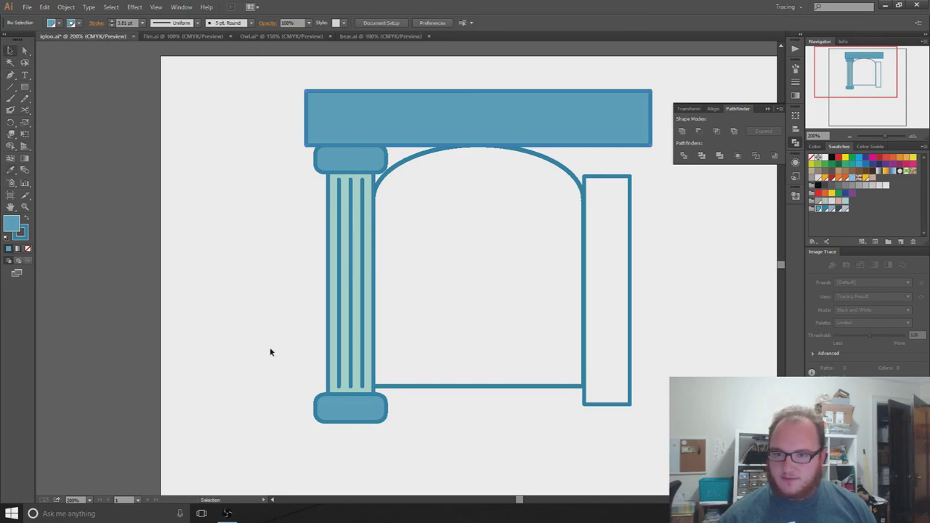
- Try slate, grey and teal swatches on the mantel bar, settling on light grey-blue
click(481, 131)
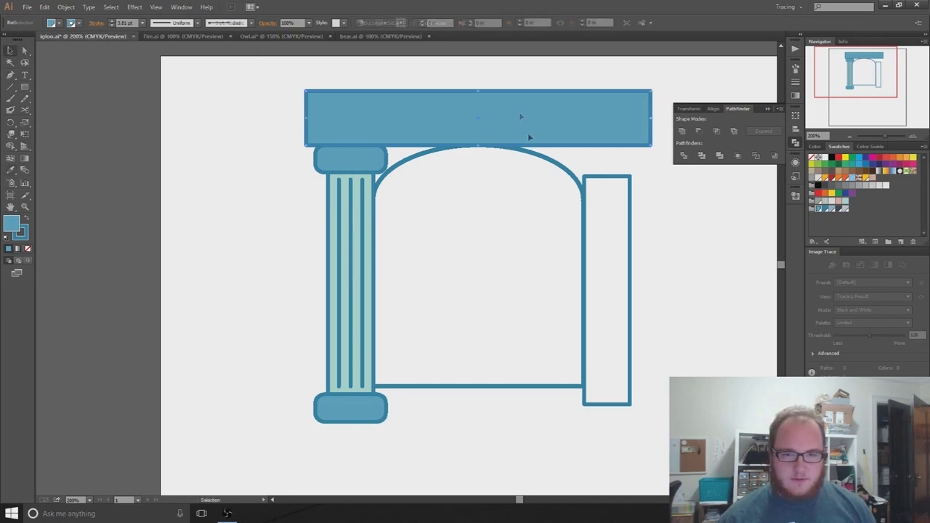
click(843, 209)
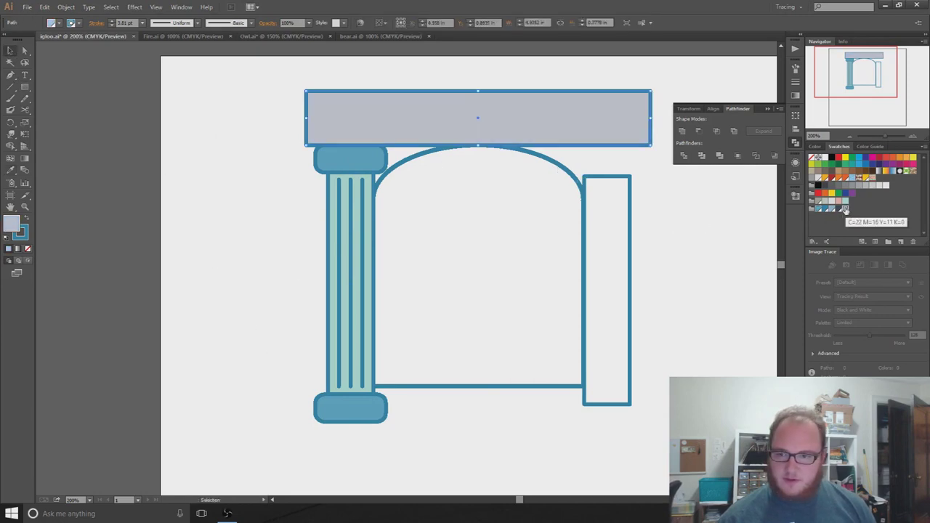
click(839, 209)
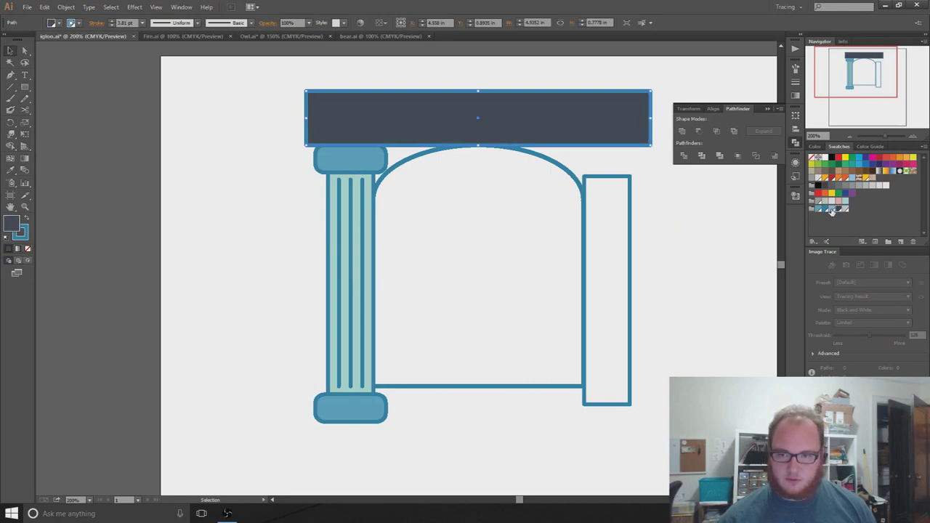
click(835, 208)
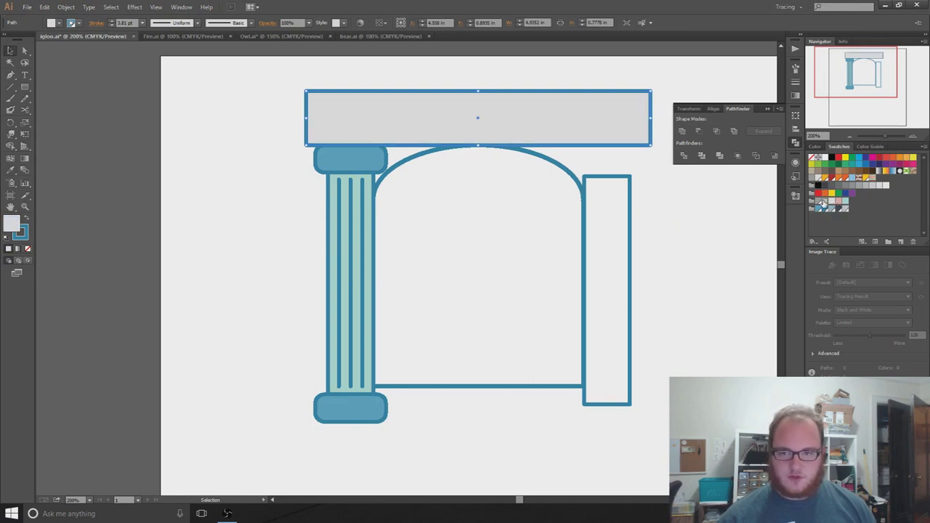
click(823, 204)
click(827, 204)
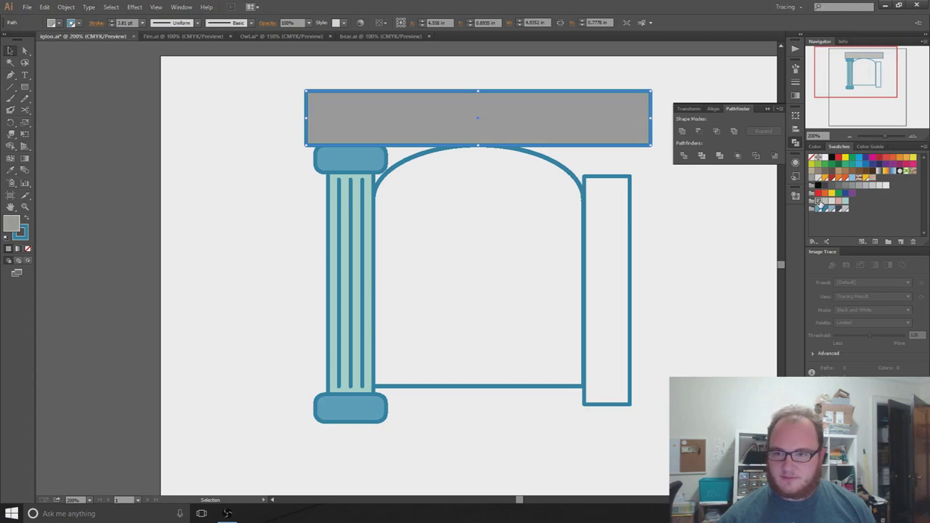
click(843, 206)
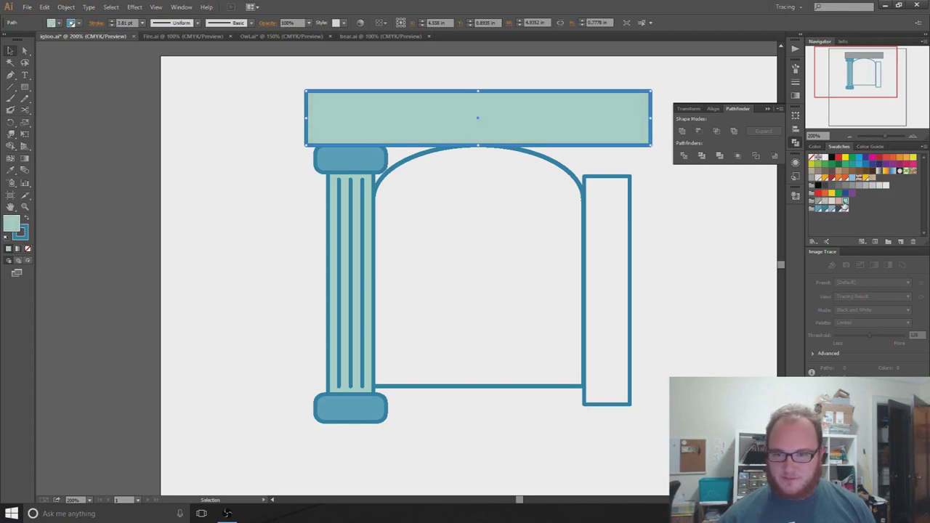
click(831, 208)
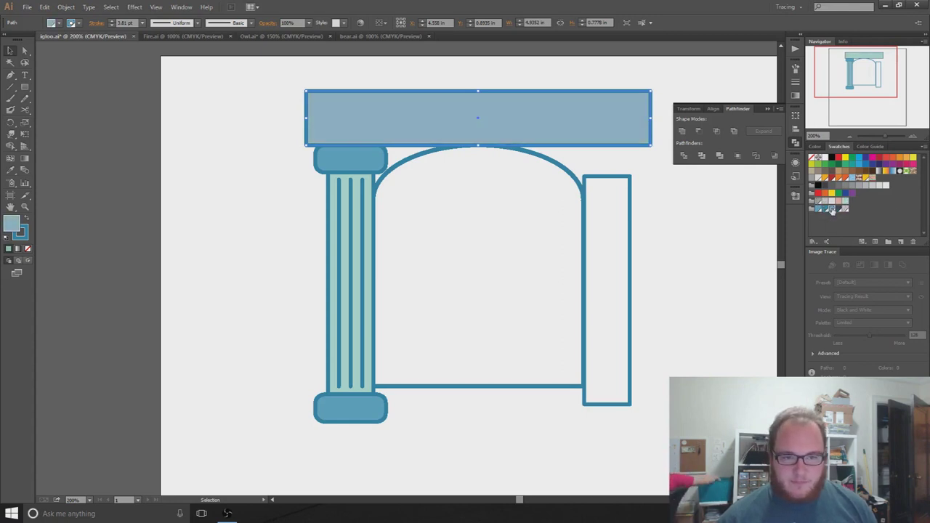
click(271, 214)
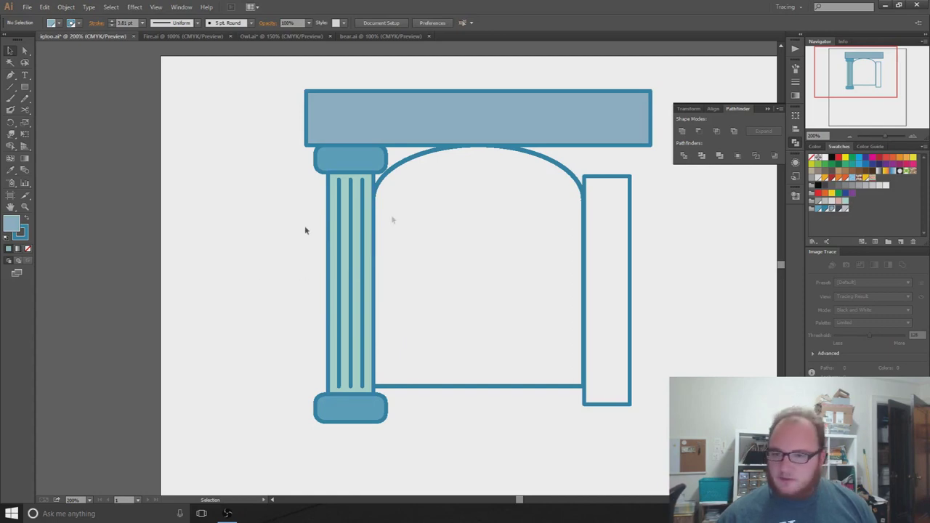
click(183, 35)
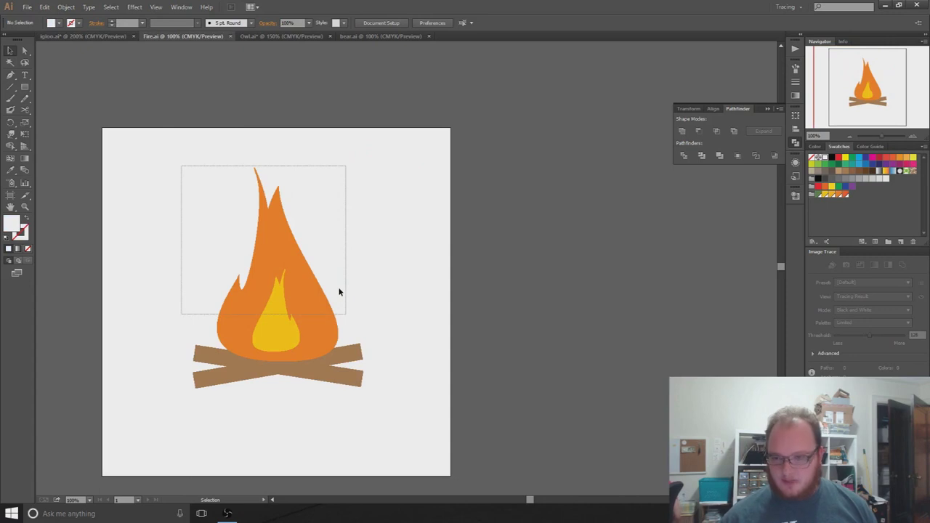
key(ctrl+alt+2)
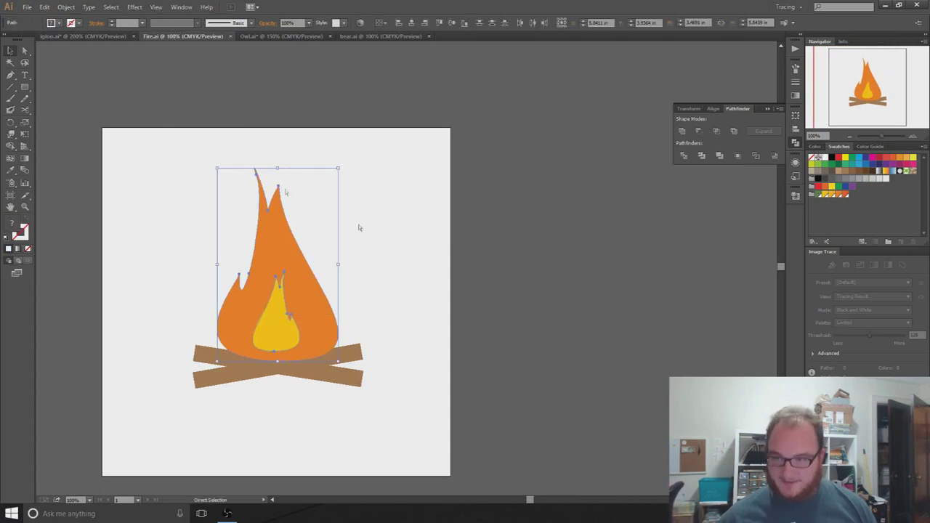
click(98, 35)
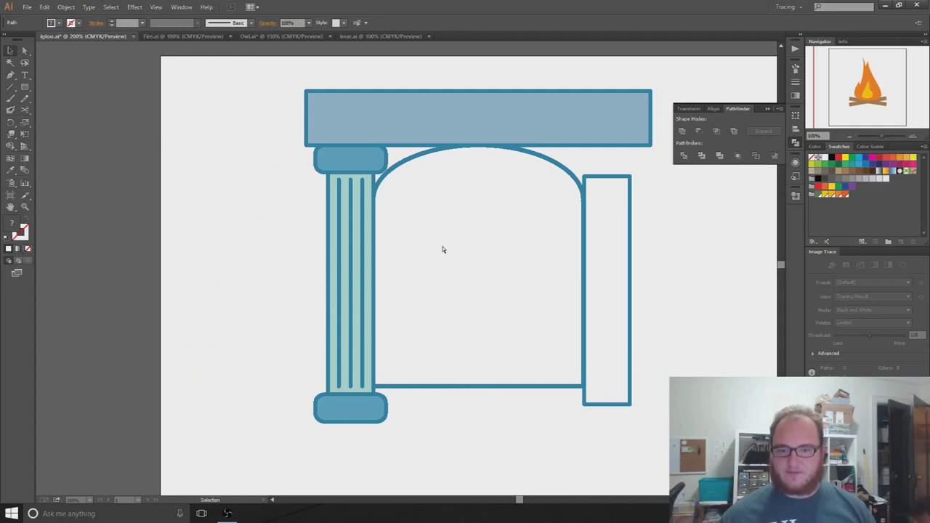
key(ctrl+v)
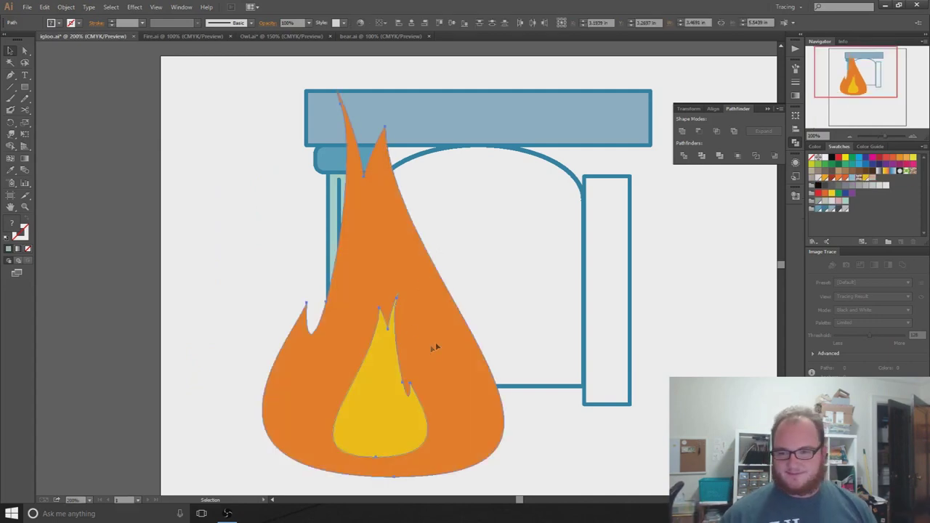
drag(435, 347, 523, 345)
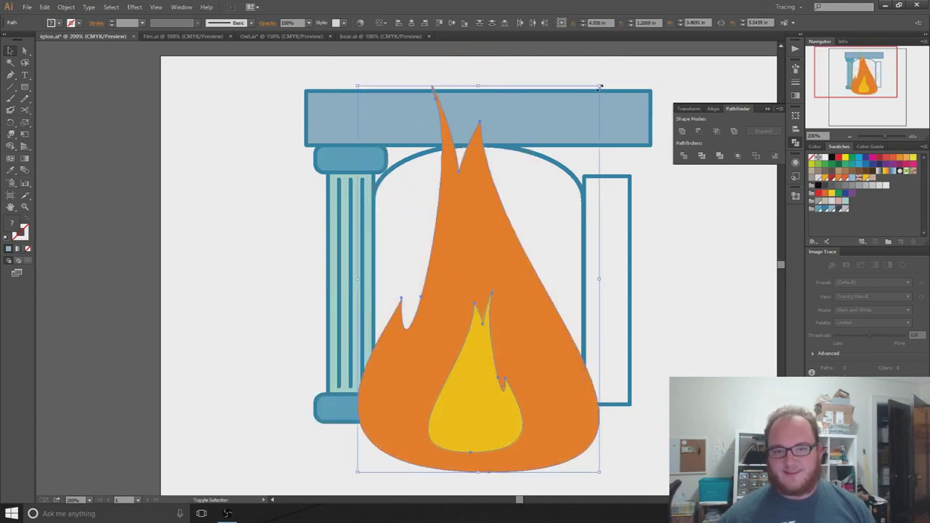
drag(599, 86, 479, 278)
drag(453, 428, 509, 319)
click(504, 443)
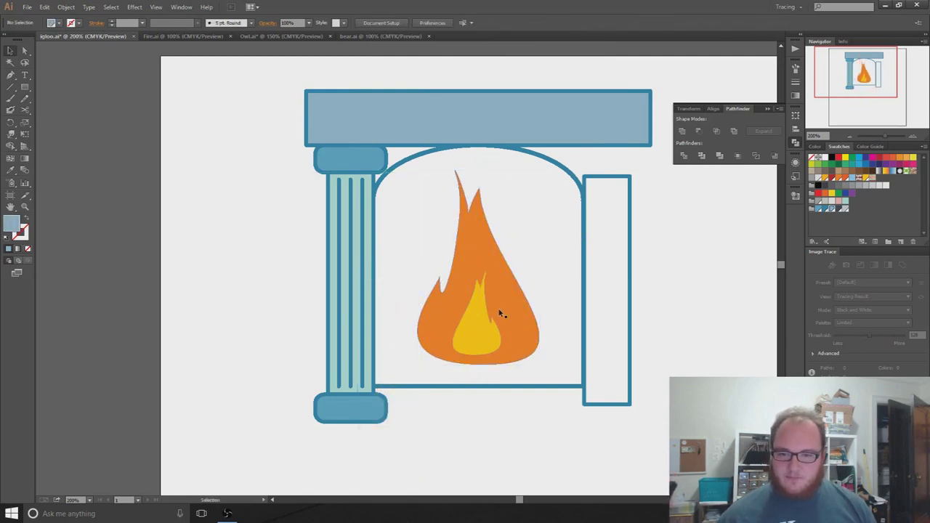
drag(500, 314, 486, 322)
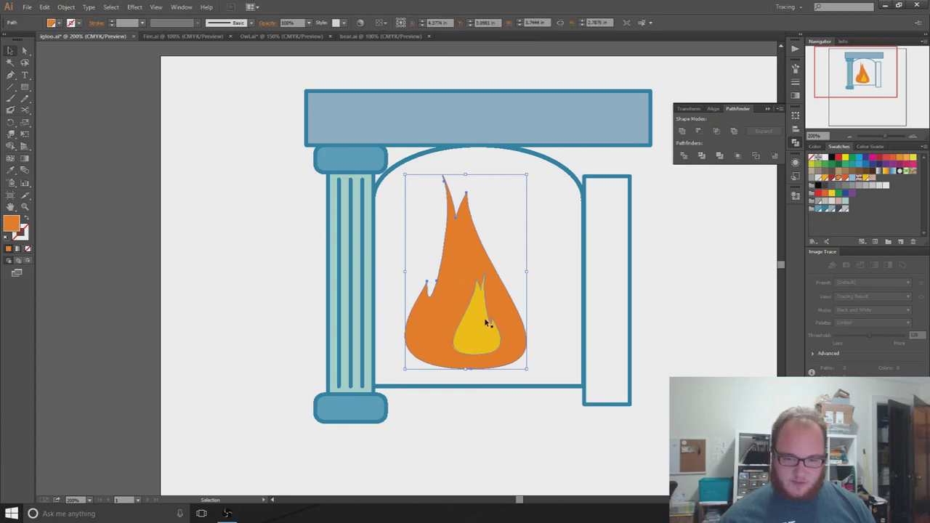
click(486, 321)
key(Delete)
click(486, 321)
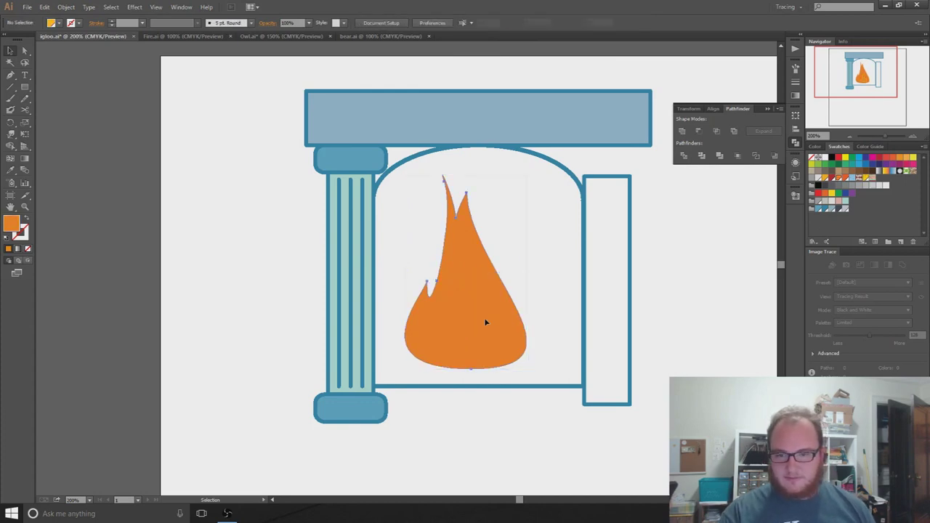
key(Delete)
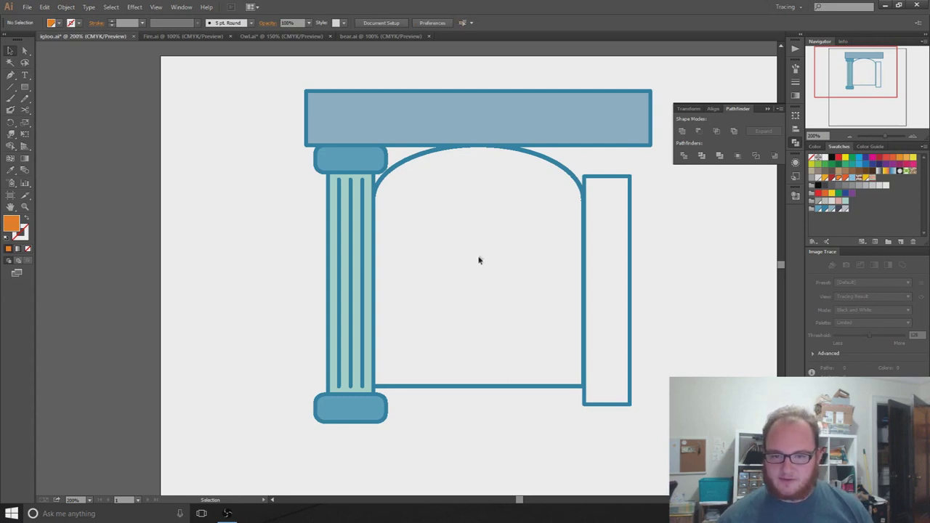
click(11, 74)
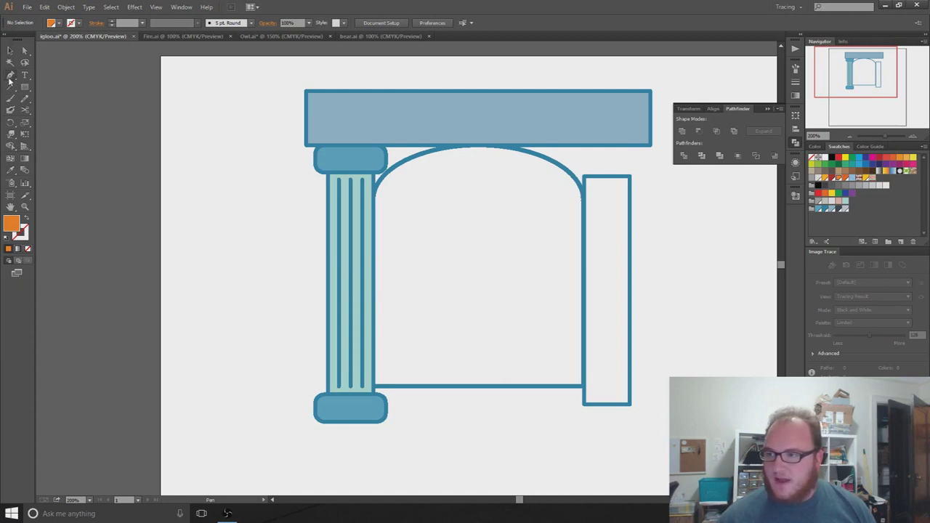
scroll(445, 352, up, 2)
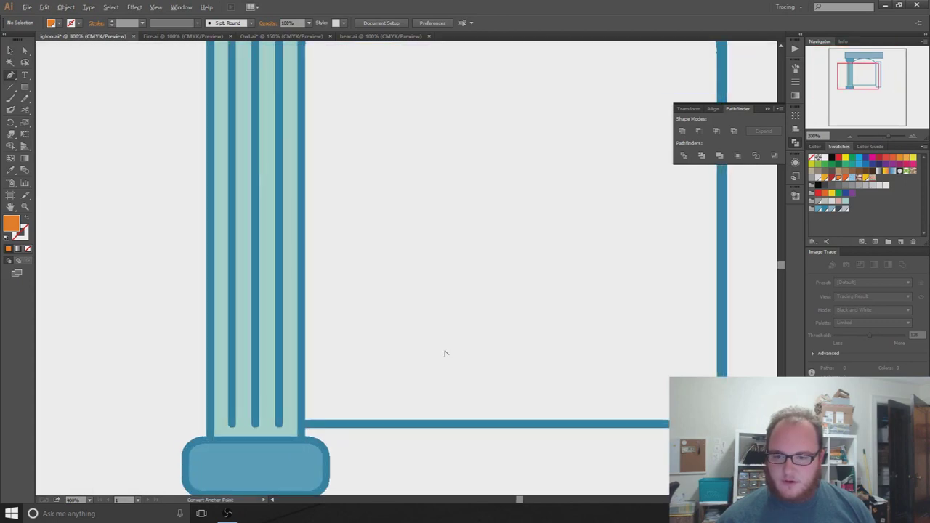
scroll(445, 353, down, 2)
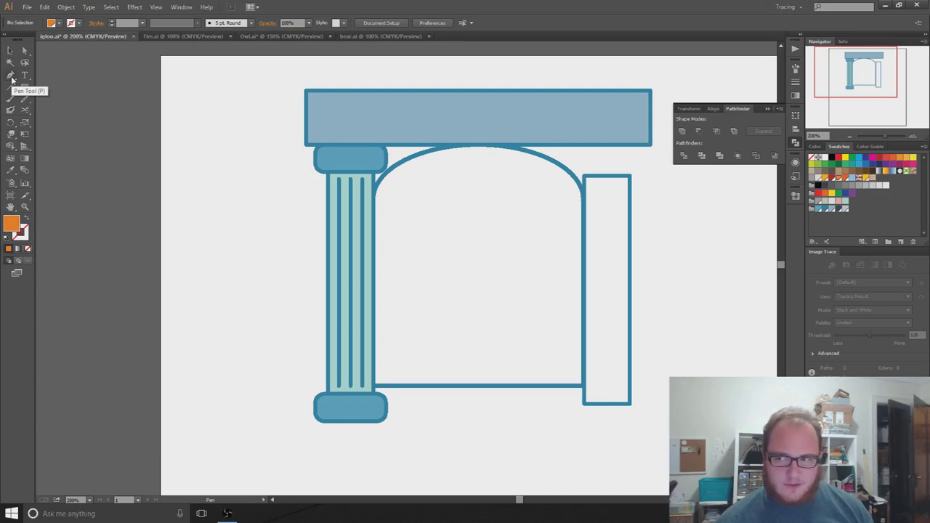
click(11, 77)
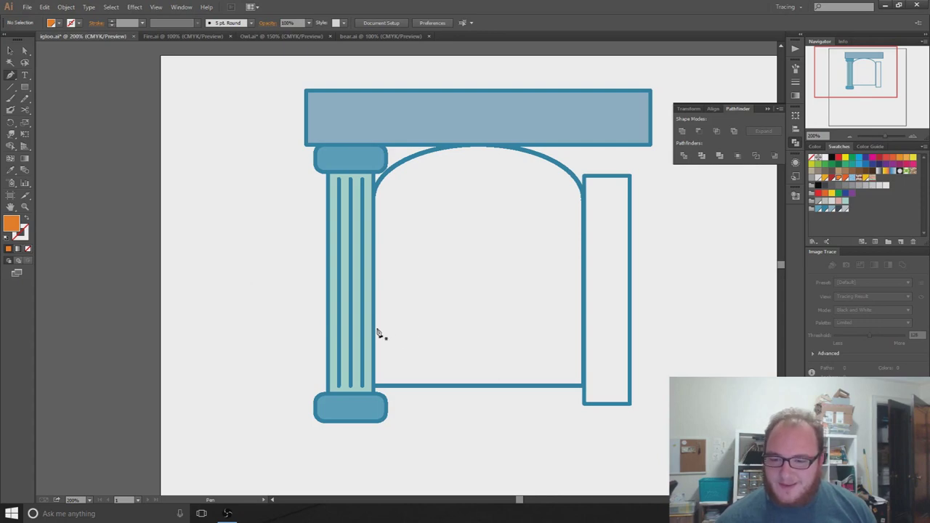
click(24, 87)
drag(382, 245, 582, 342)
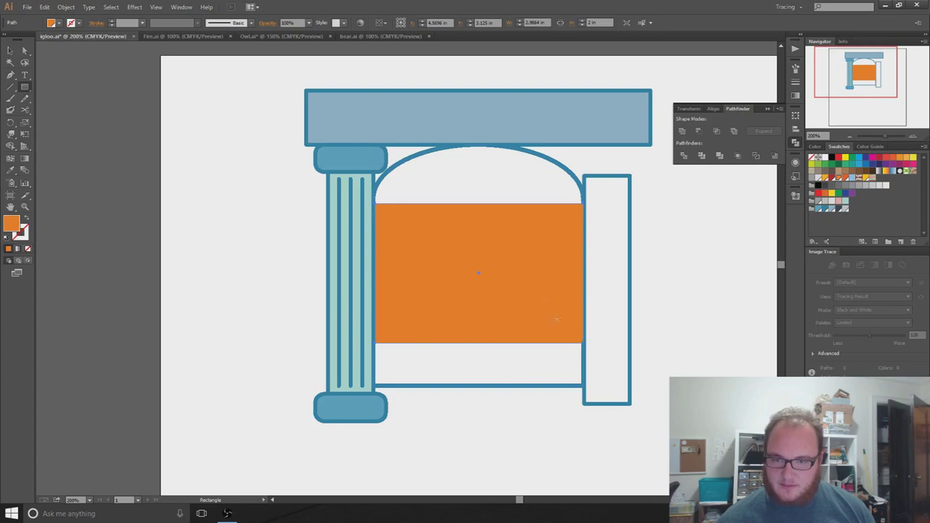
key(i)
click(524, 189)
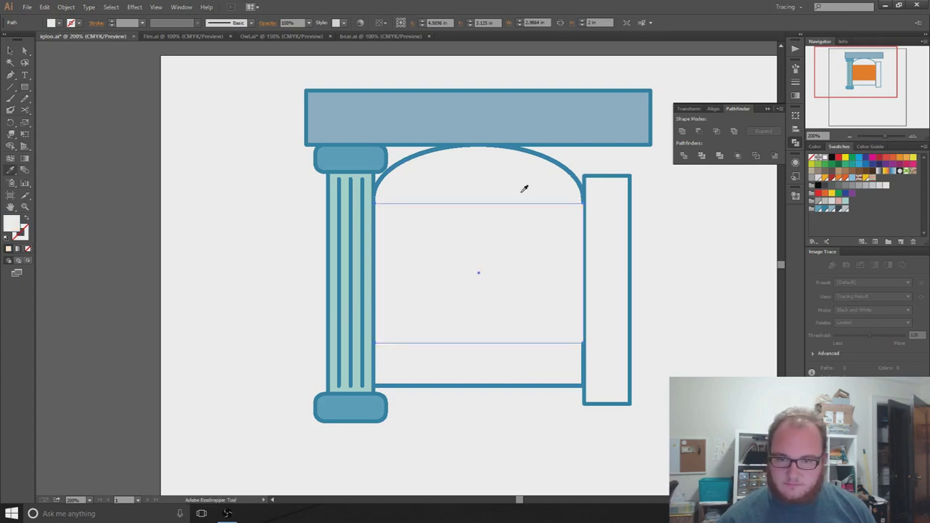
click(539, 382)
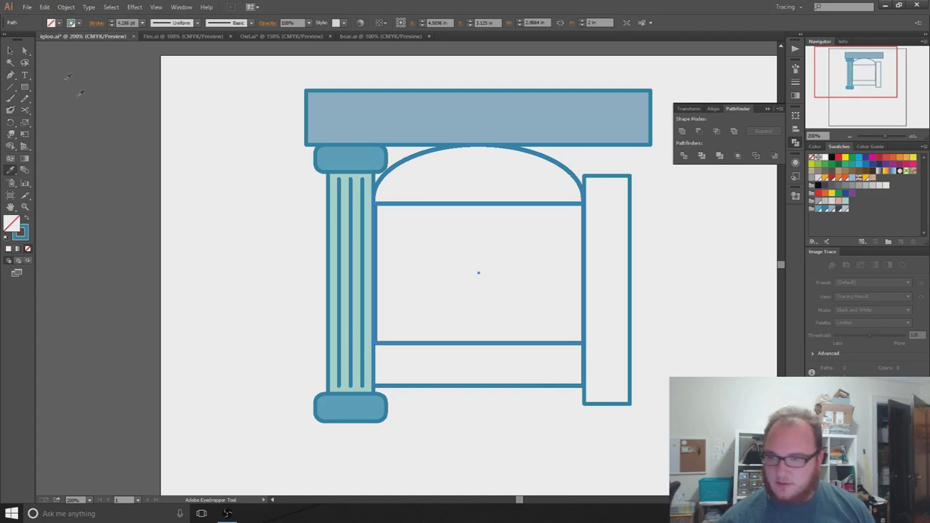
key(v)
click(210, 234)
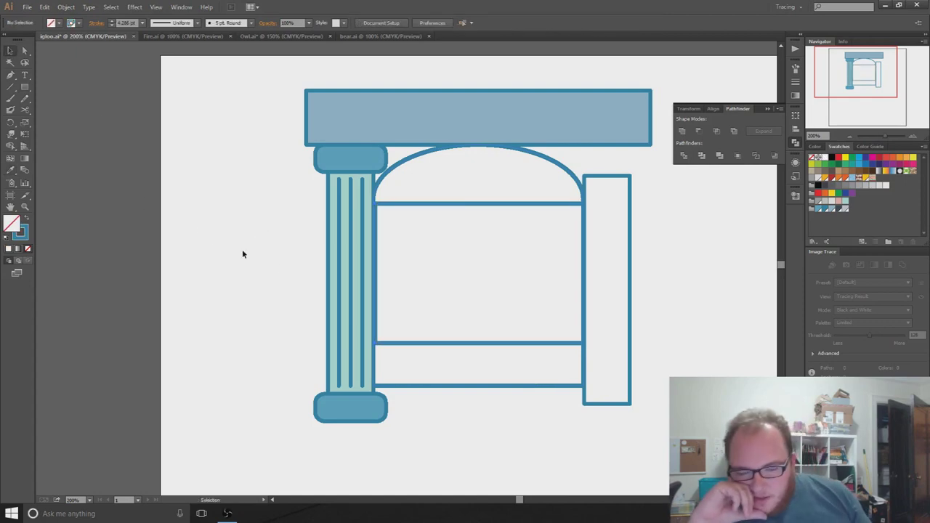
click(459, 206)
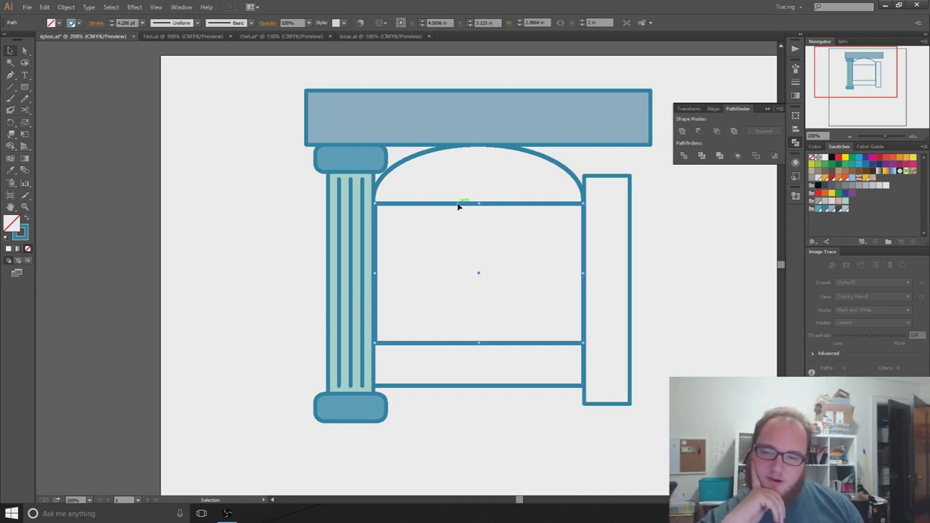
key(Delete)
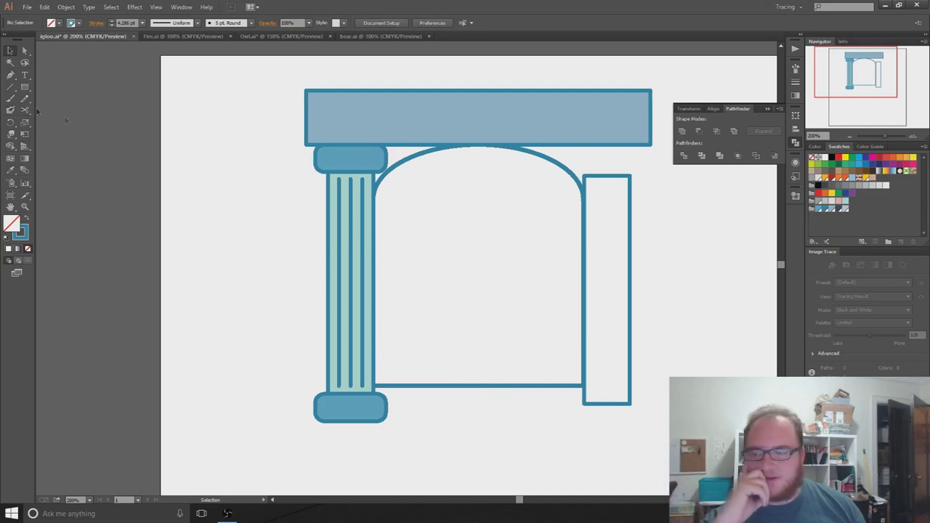
- Draw a horizontal line near the arch bottom with a dark slate stroke
click(10, 87)
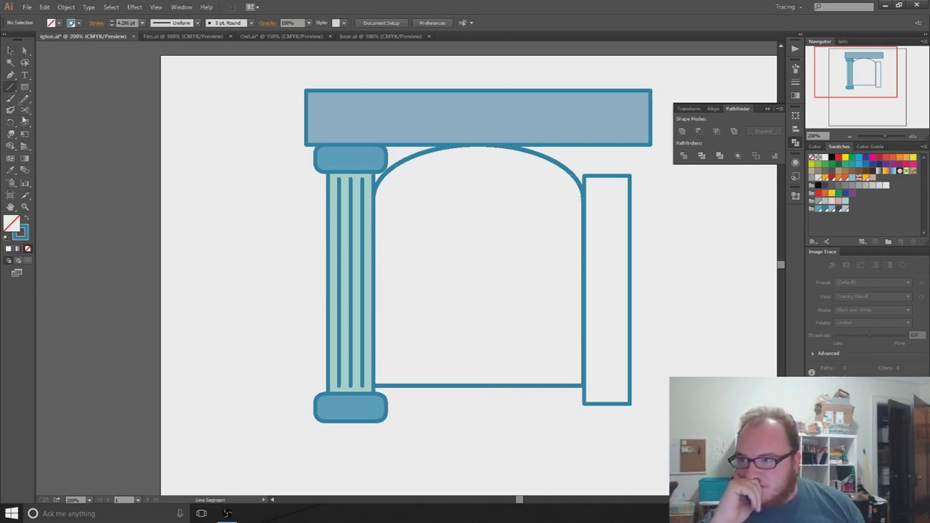
key(p)
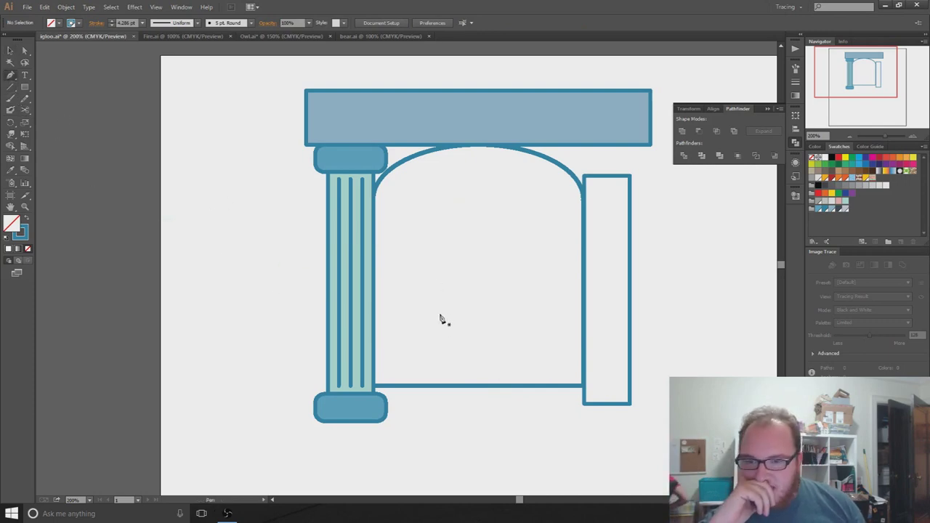
click(399, 347)
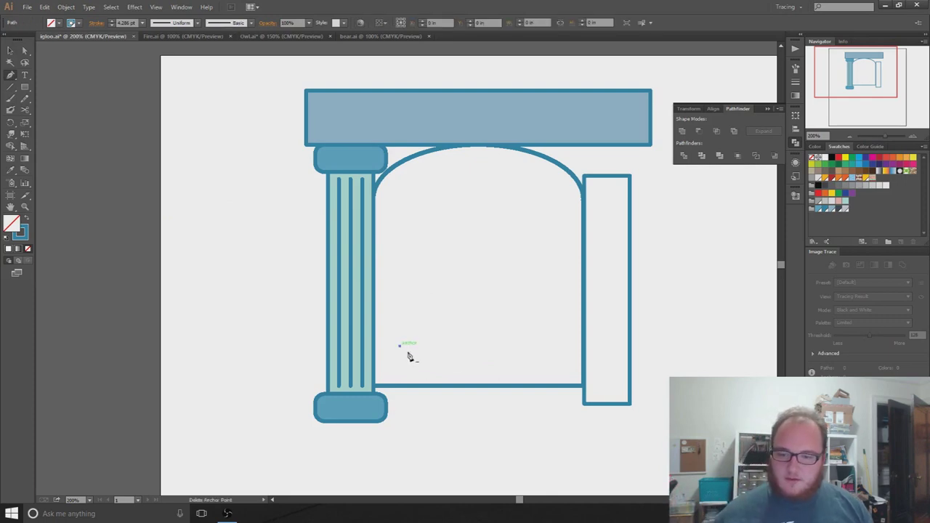
click(547, 346)
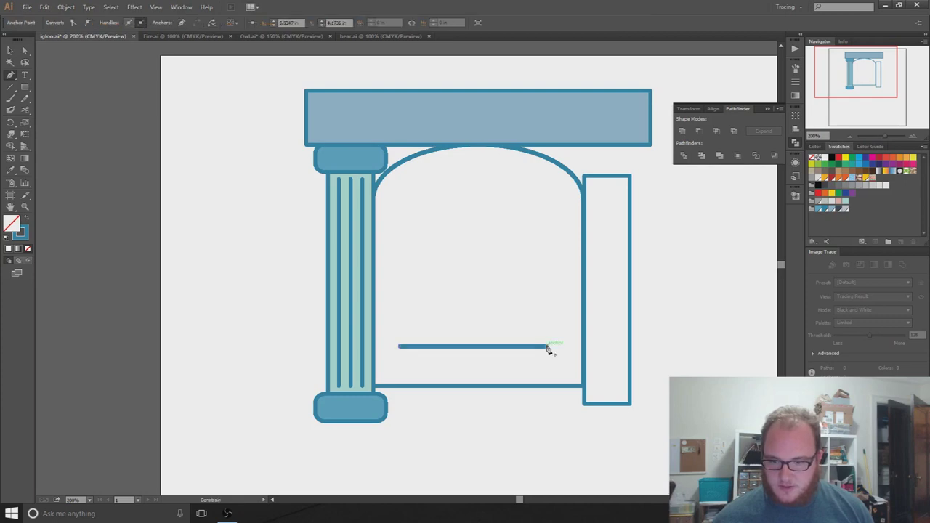
click(842, 212)
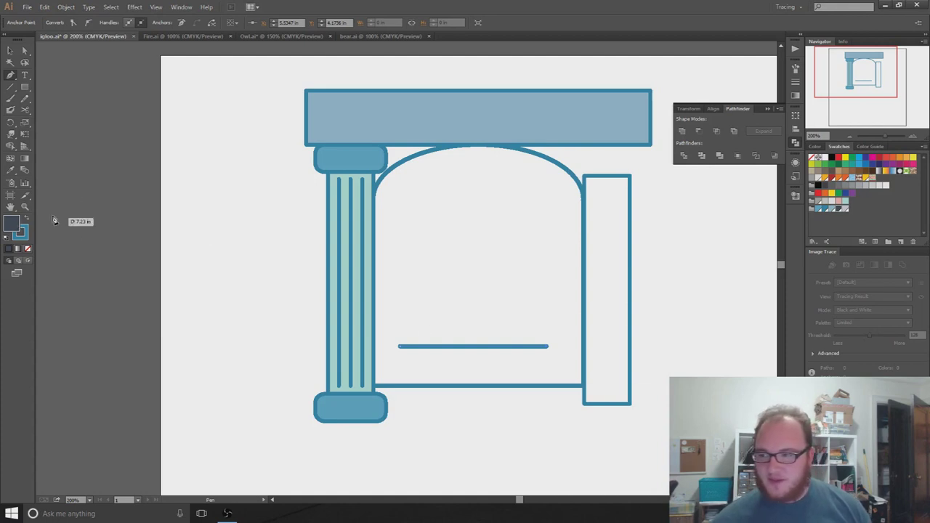
click(26, 219)
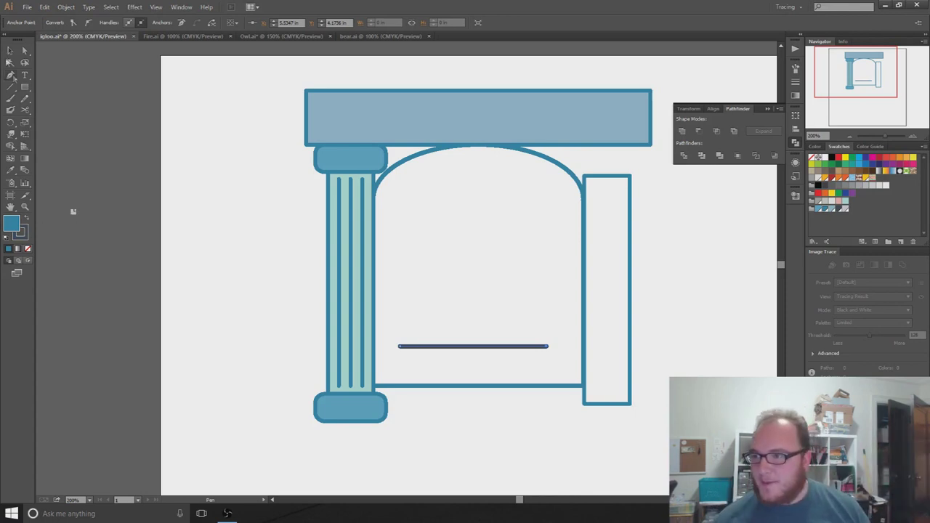
- Nudge the grate bar slightly right and up, then deselect it
key(v)
key(ctrl+shift+a)
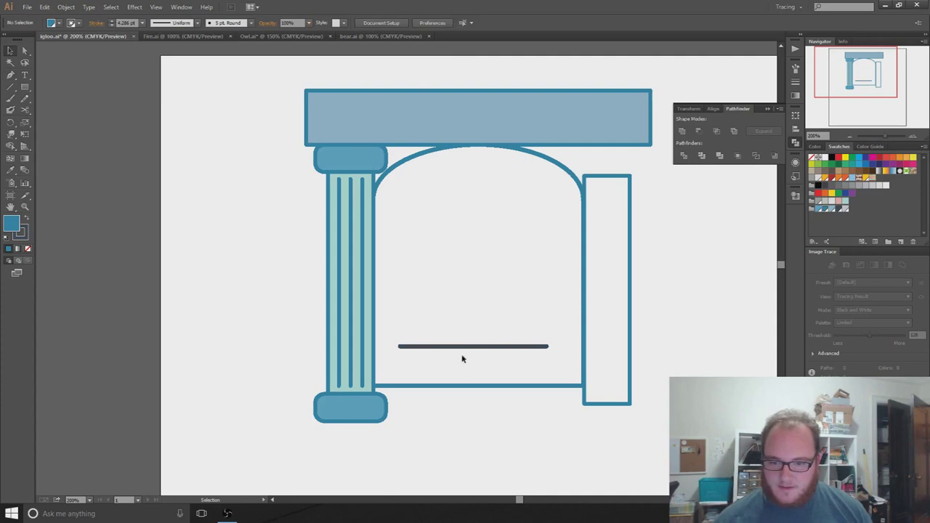
drag(472, 347, 477, 347)
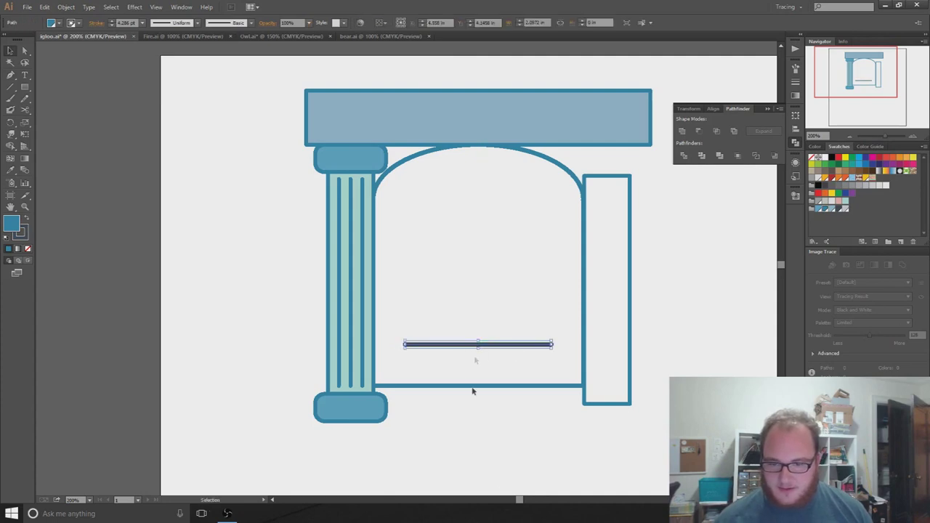
key(ctrl+shift+a)
click(10, 75)
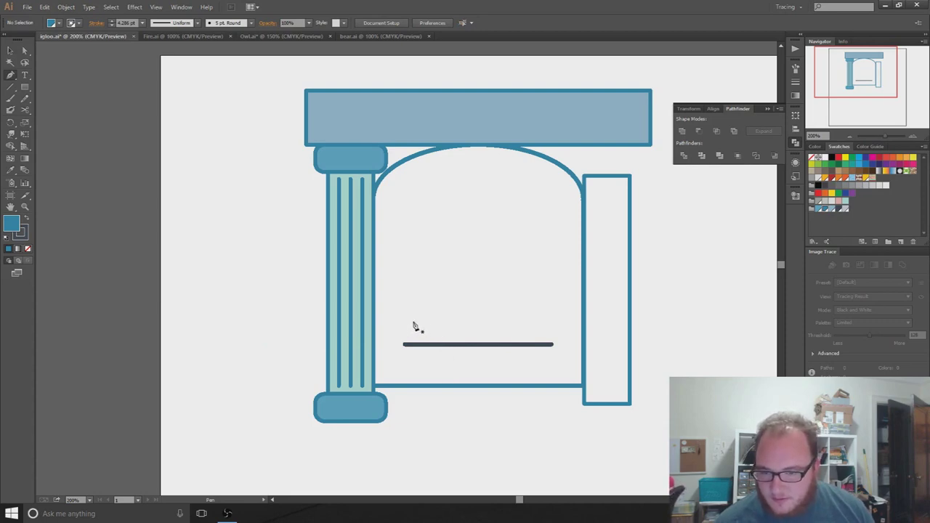
- Pen-draw a small curved hook at the bar's left end and set its stroke to None
click(413, 345)
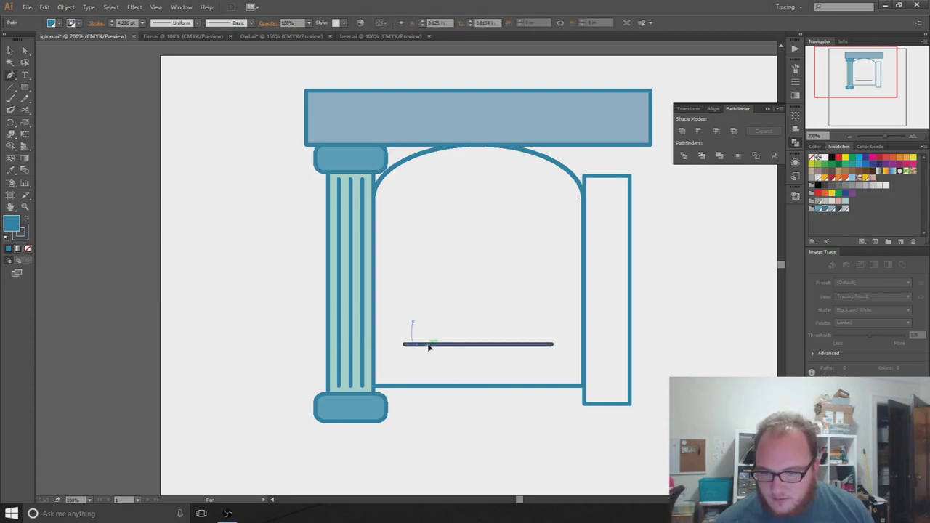
click(427, 346)
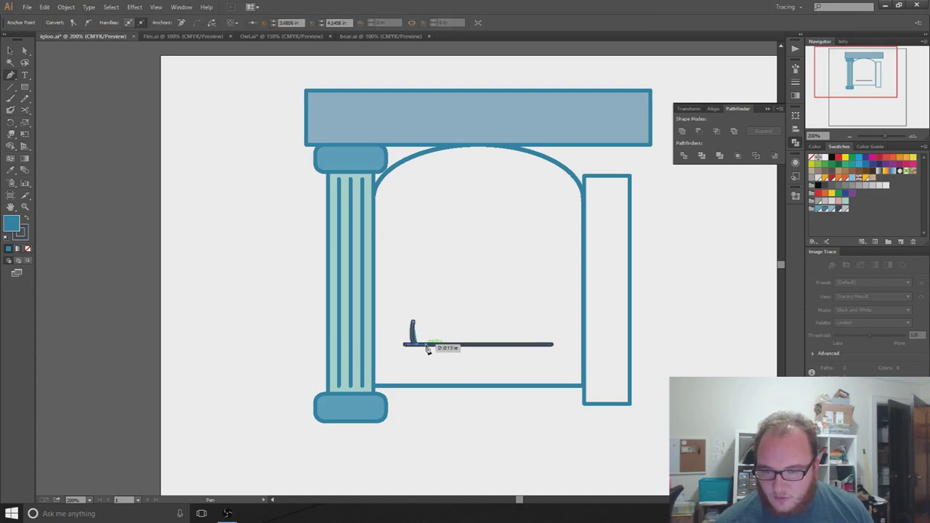
click(11, 50)
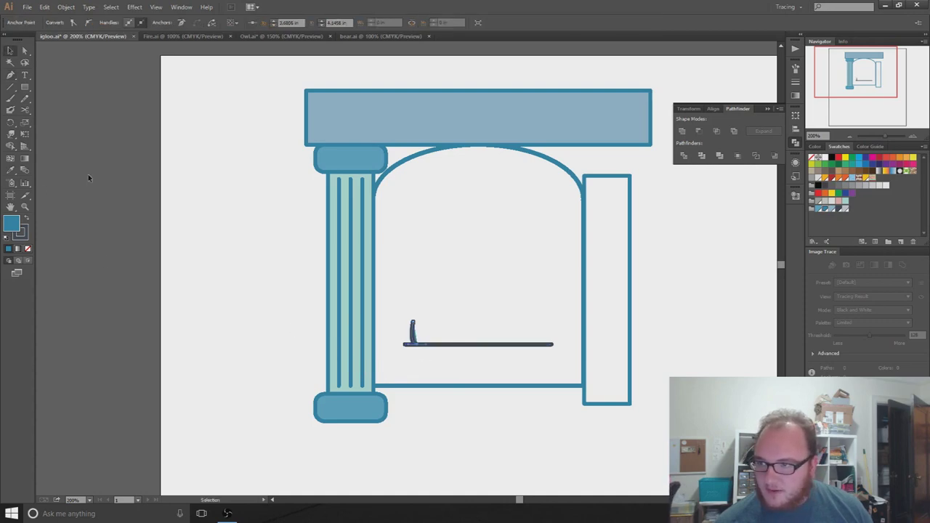
click(416, 337)
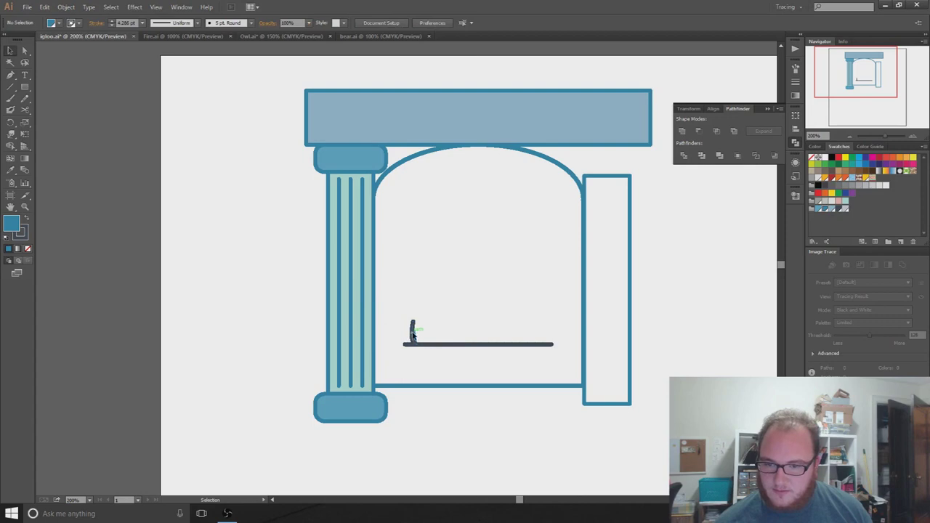
click(73, 24)
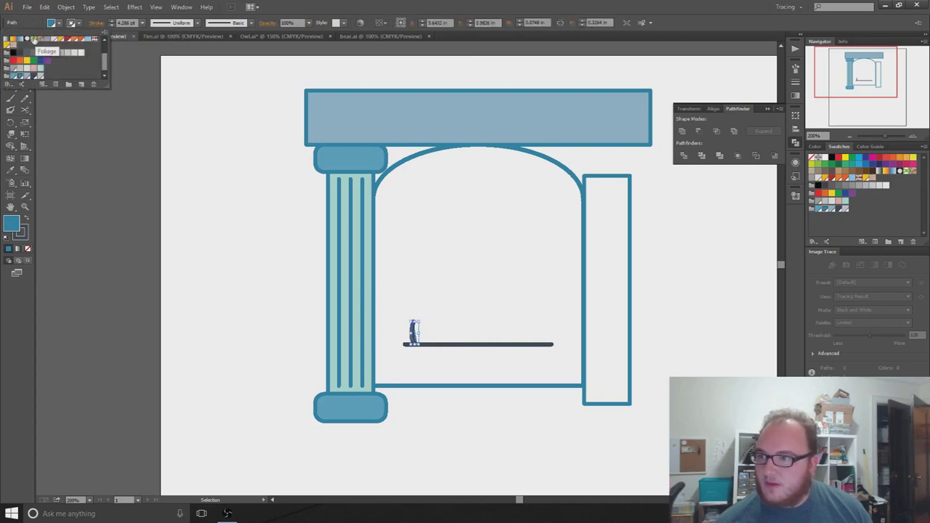
click(12, 39)
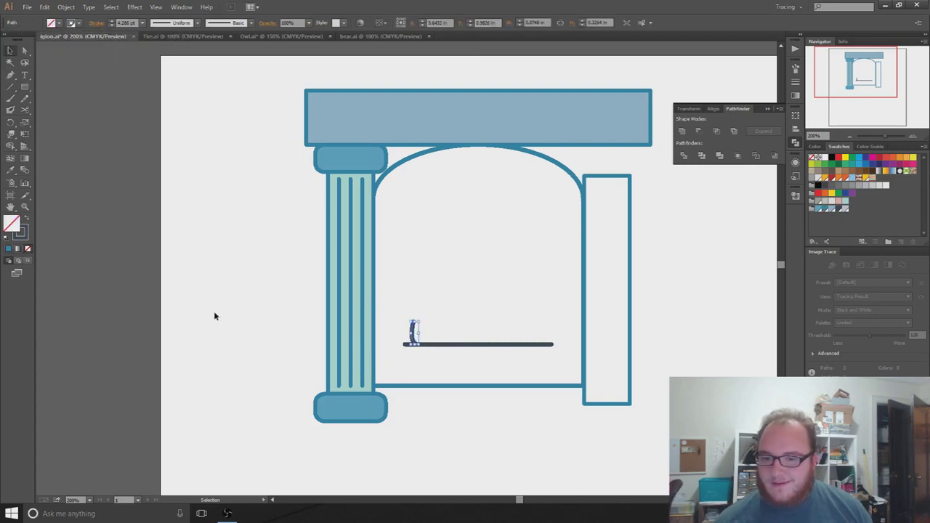
click(564, 461)
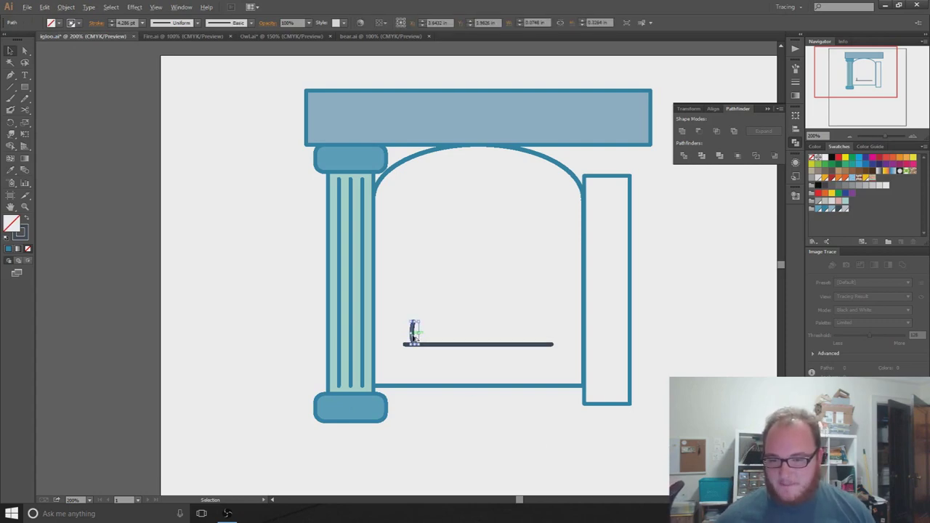
- Alt-drag a copy of the hook just to its right
click(17, 74)
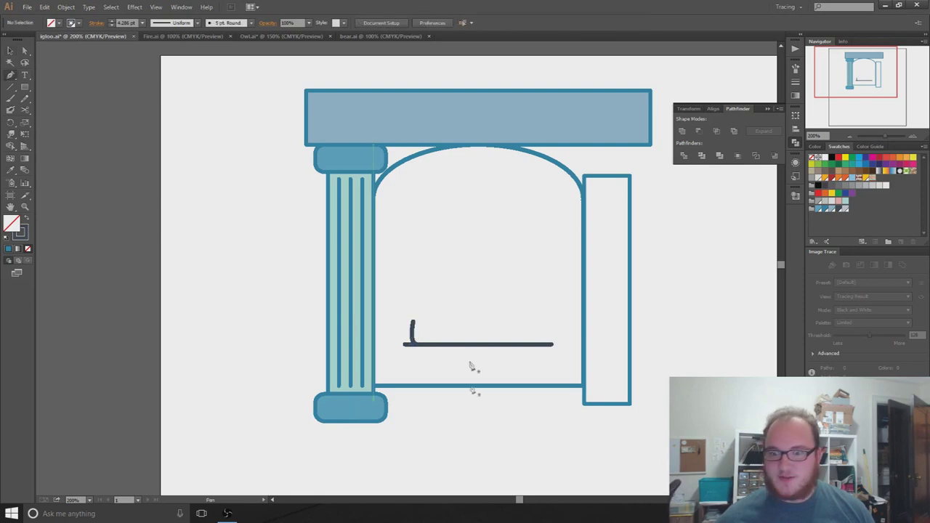
key(v)
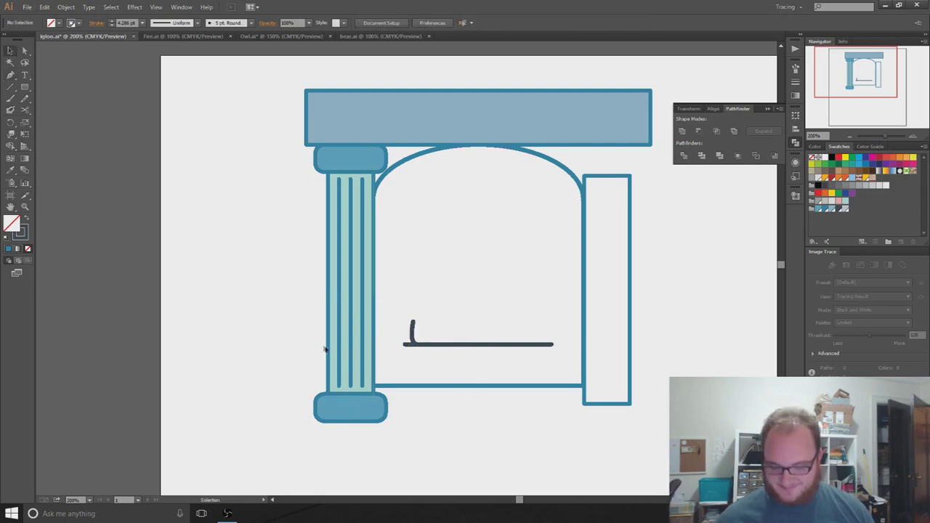
click(412, 332)
drag(413, 330, 437, 337)
key(ctrl+z)
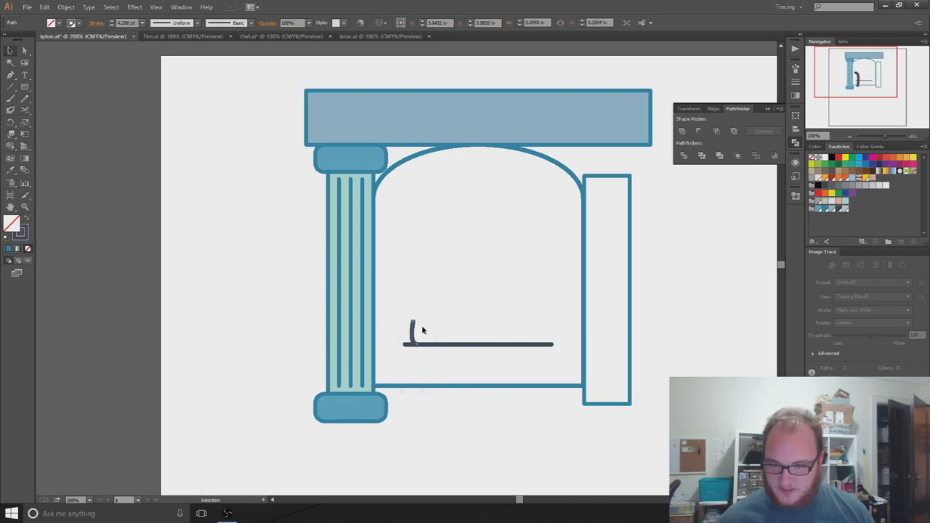
drag(420, 335, 441, 336)
click(467, 423)
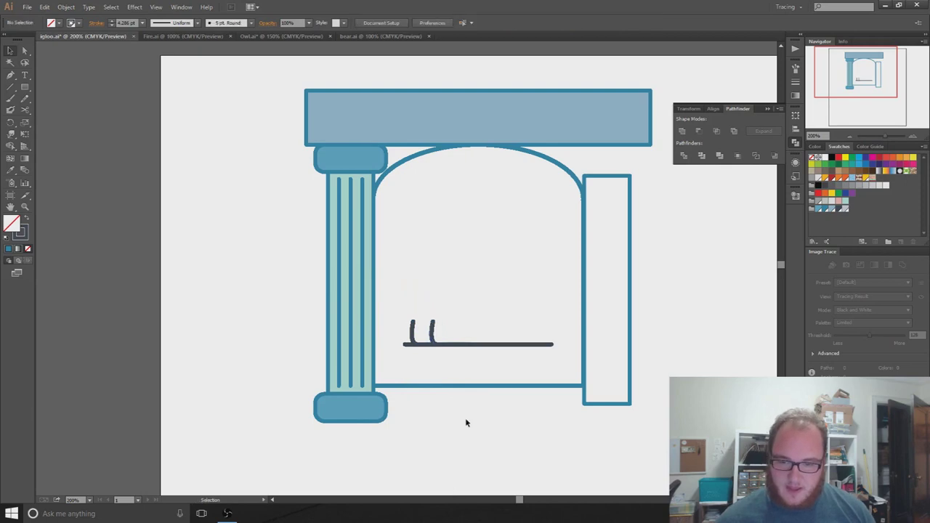
- Repeat the duplication with Ctrl+D along the bar, undoing surplus hooks past its end
click(434, 342)
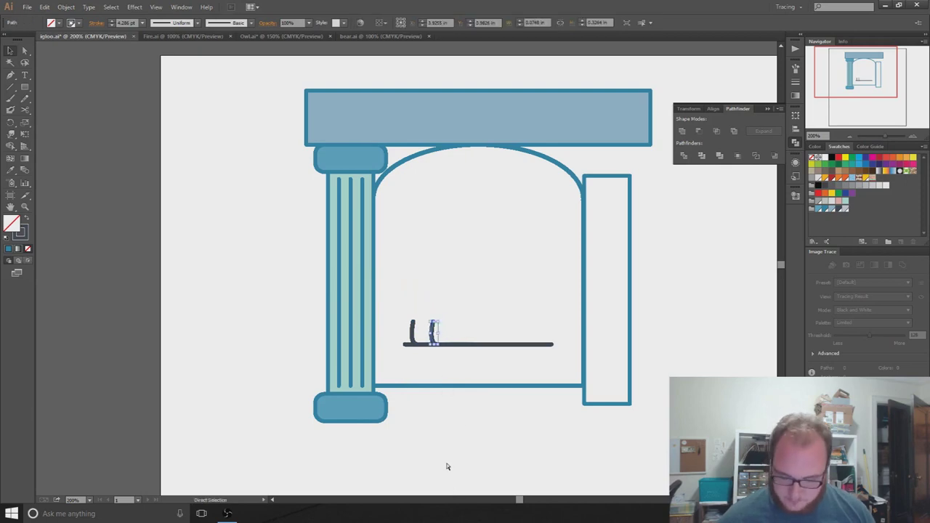
key(ctrl+d)
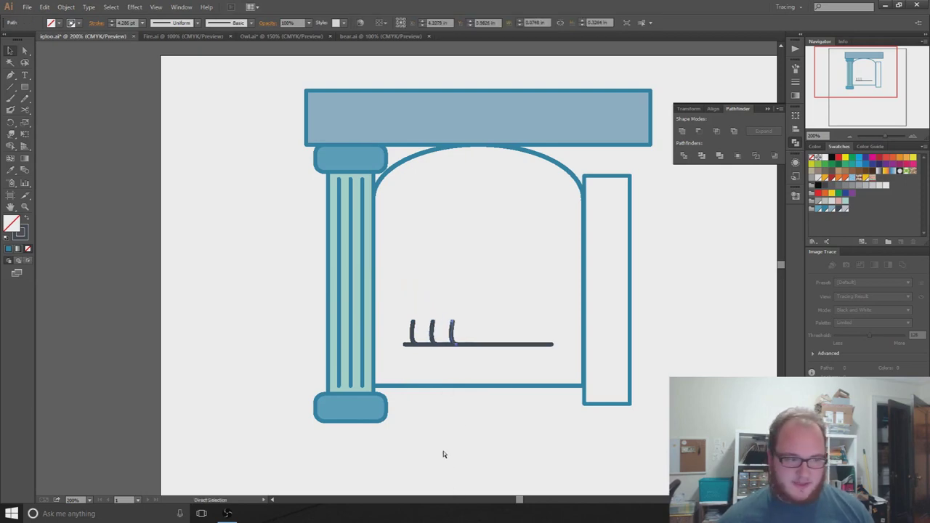
key(v)
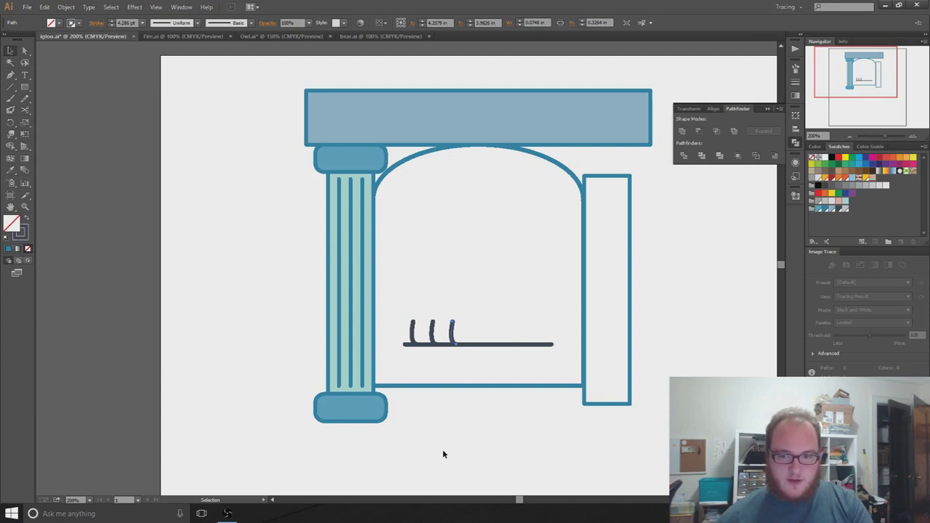
key(ctrl+d)
key(ctrl+d)
key(ctrl+d)
key(ctrl+d)
key(ctrl+d)
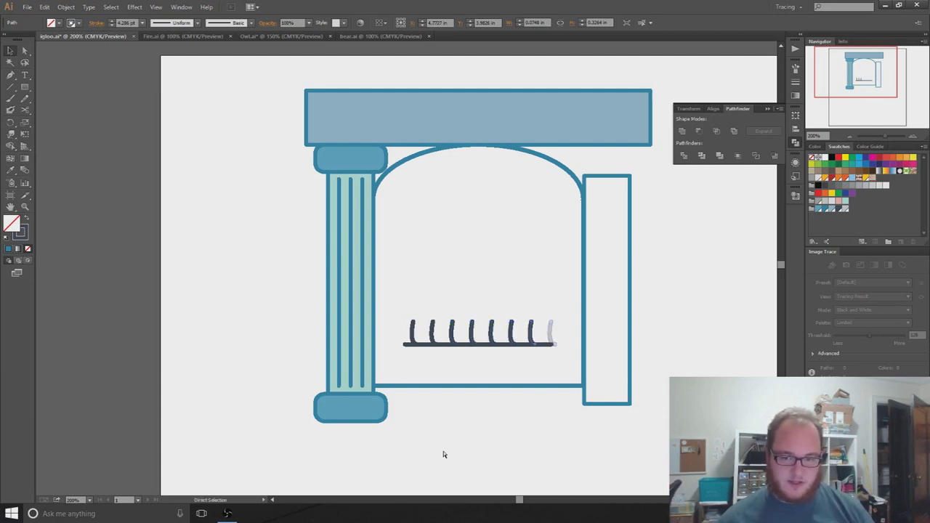
key(ctrl+d)
key(ctrl+d)
key(ctrl+d)
key(ctrl+d)
key(ctrl+d)
key(ctrl+d)
key(ctrl+d)
key(ctrl+d)
key(ctrl+d)
key(ctrl+d)
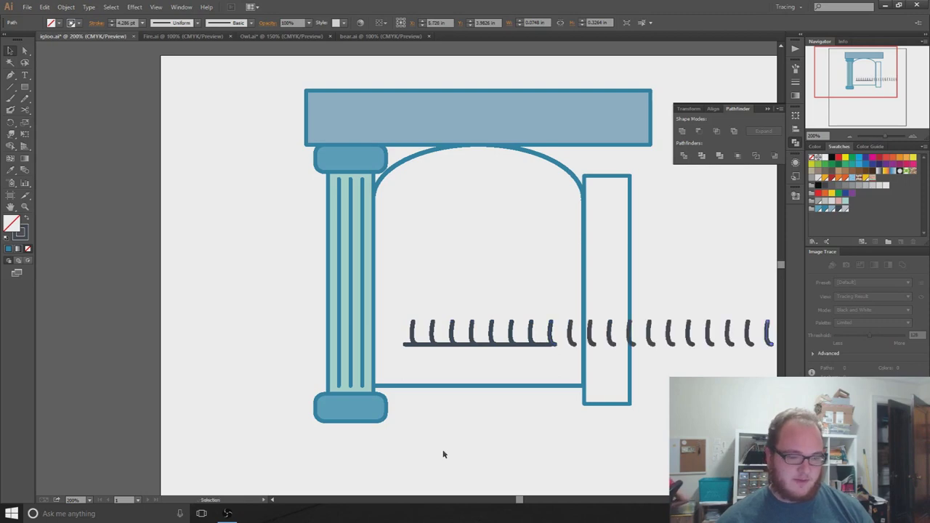
key(ctrl+z)
key(ctrl+z)
key(ctrl+z)
key(ctrl+z)
key(ctrl+z)
key(ctrl+z)
key(ctrl+z)
key(ctrl+z)
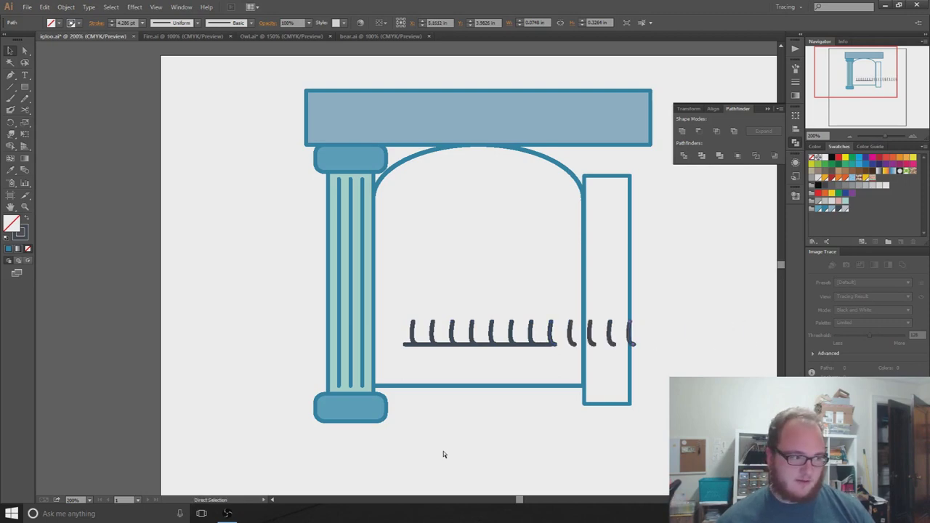
key(ctrl+z)
key(ctrl+z)
key(ctrl+z)
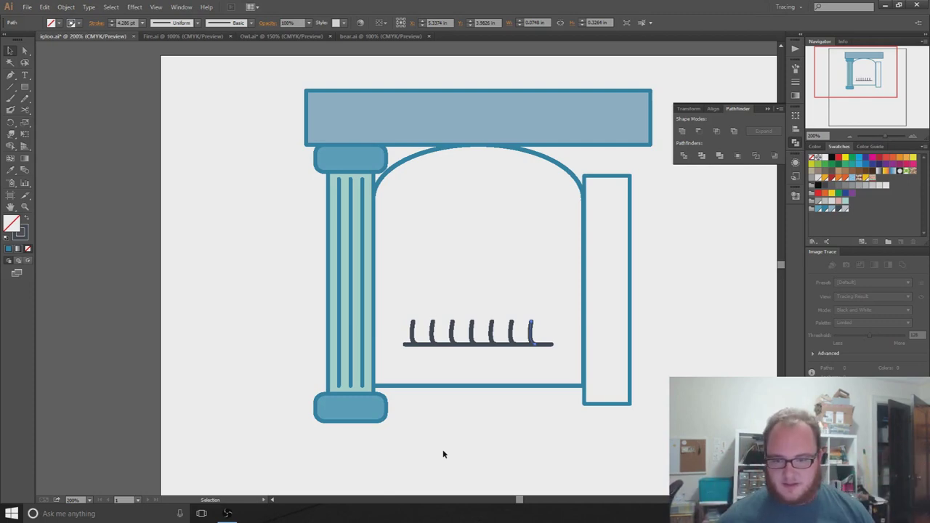
click(10, 74)
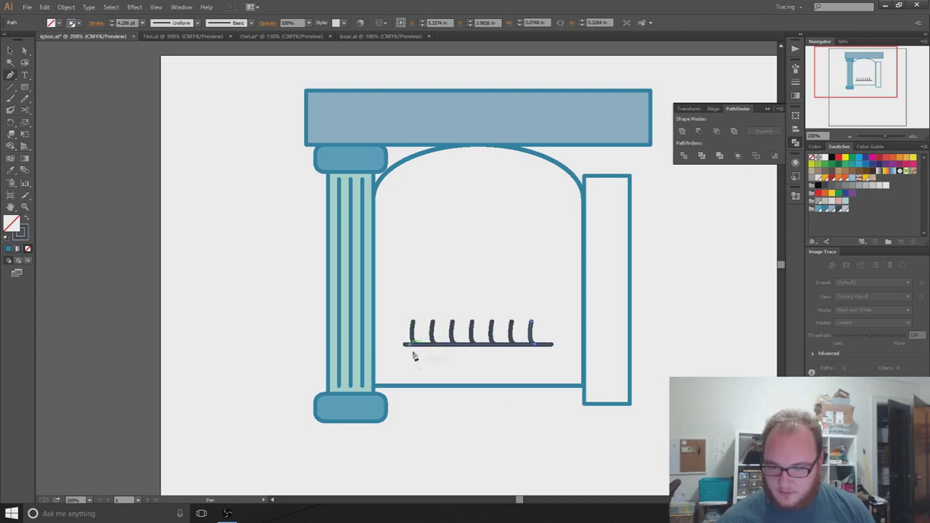
- Pen-draw a curved leg hanging below the bar's left end
click(405, 345)
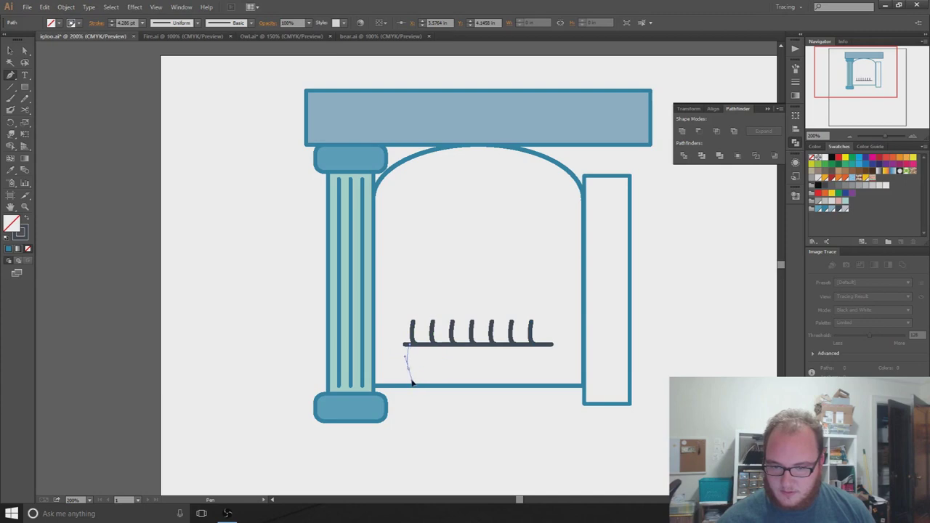
drag(411, 383, 415, 380)
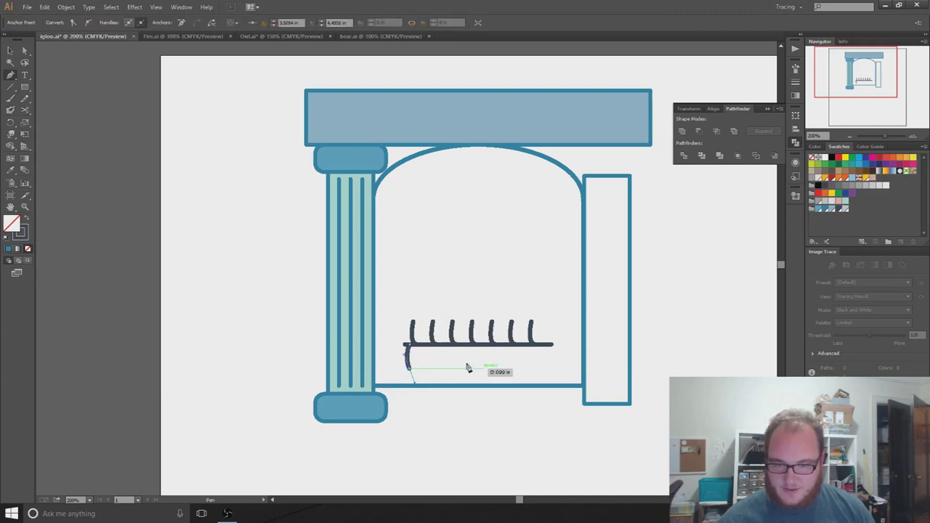
click(10, 51)
click(254, 321)
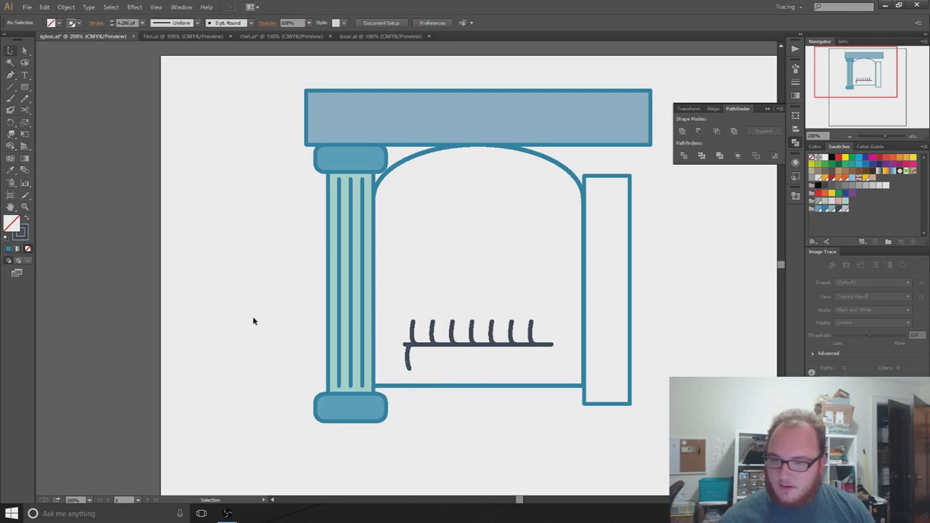
- Copy the leg to the bar's right end, reflect it vertically and nudge it left
drag(408, 364, 555, 369)
right_click(555, 369)
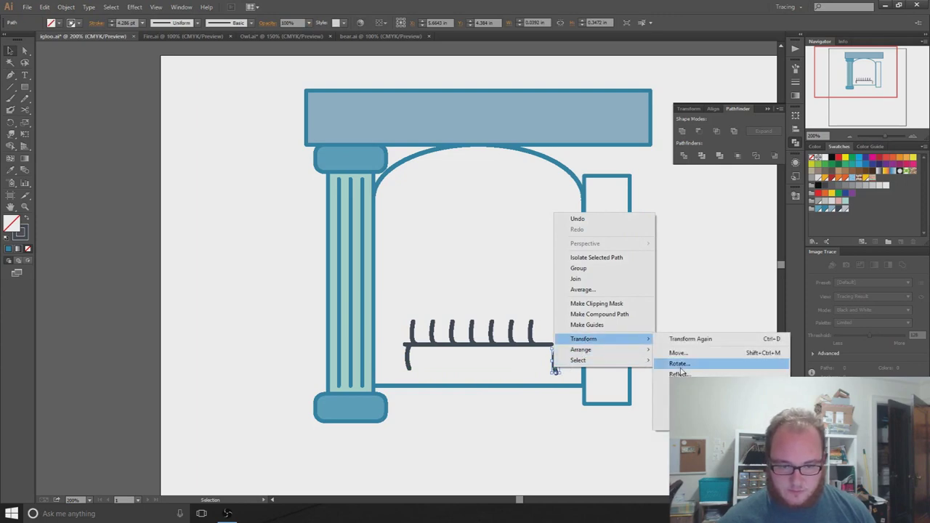
click(680, 374)
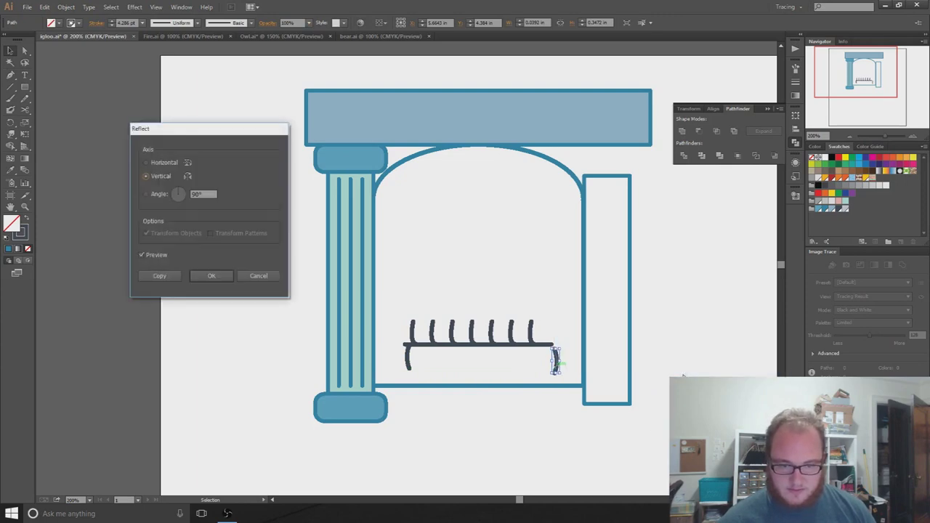
click(213, 275)
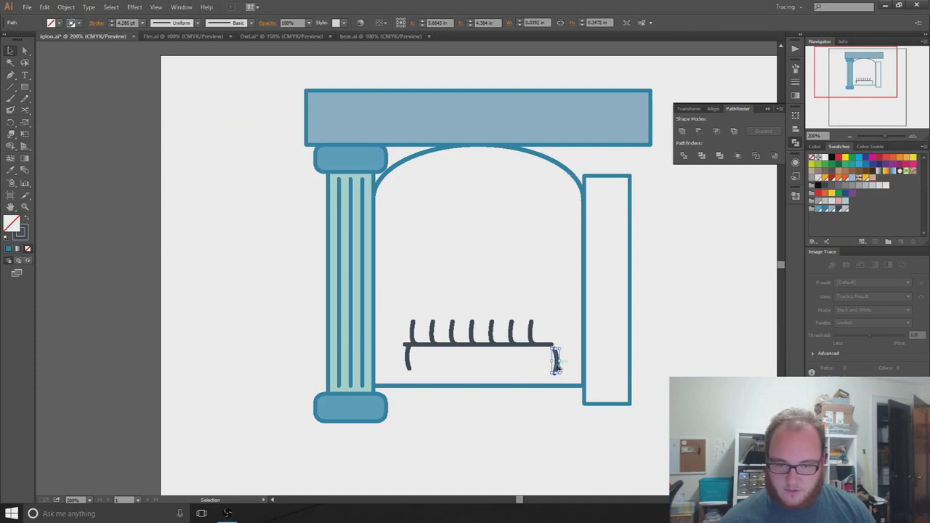
drag(555, 365, 550, 365)
click(540, 425)
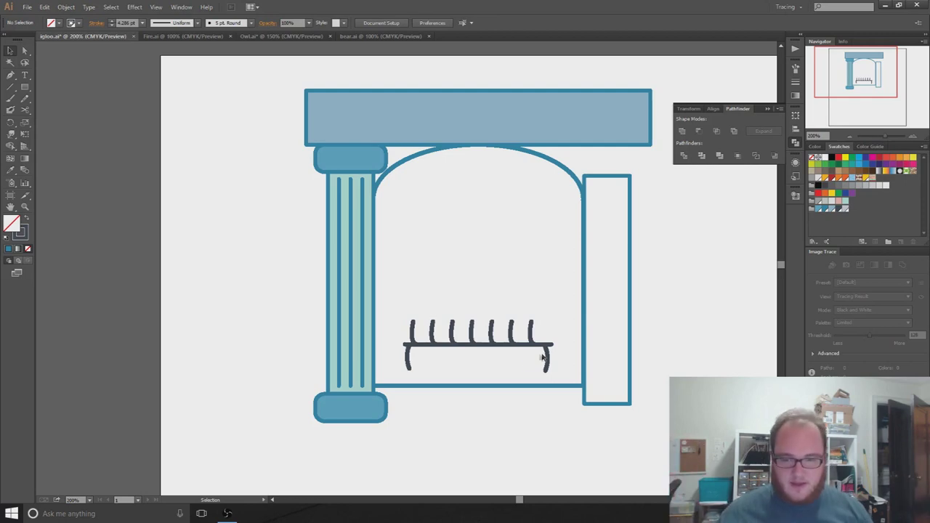
- Group the grate's bottom bar and legs together
drag(498, 365, 401, 361)
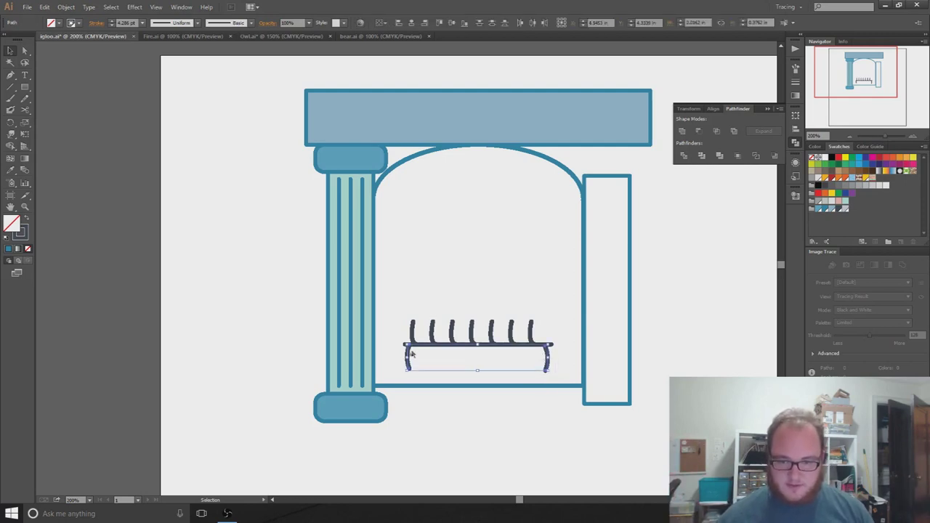
click(568, 371)
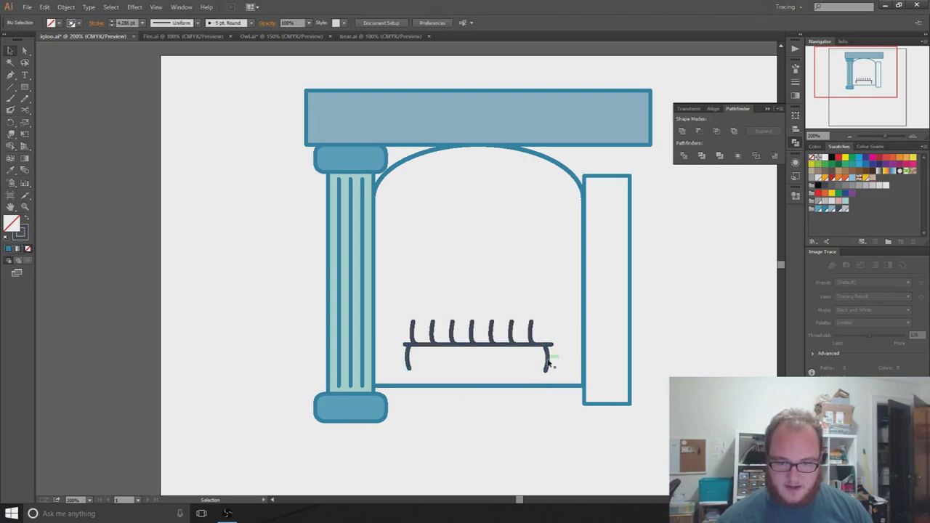
click(549, 363)
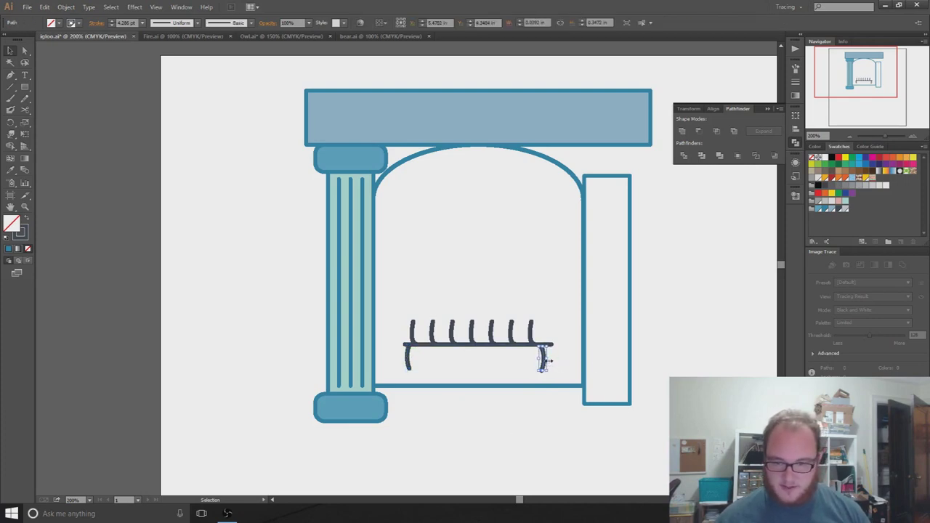
click(512, 448)
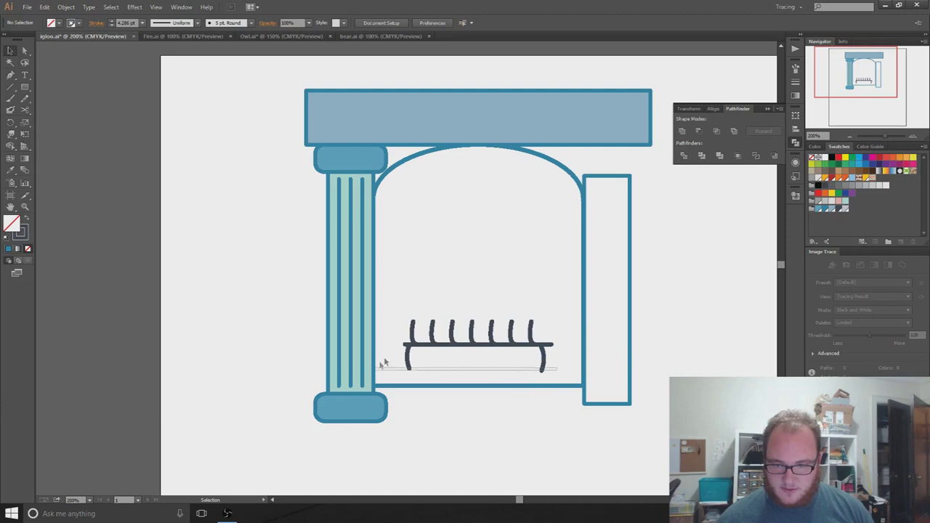
click(404, 354)
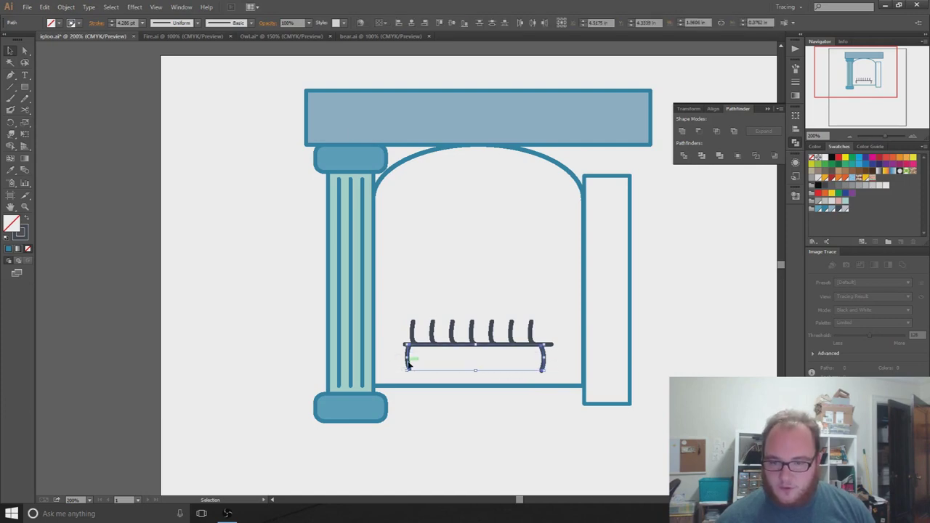
right_click(409, 363)
click(445, 263)
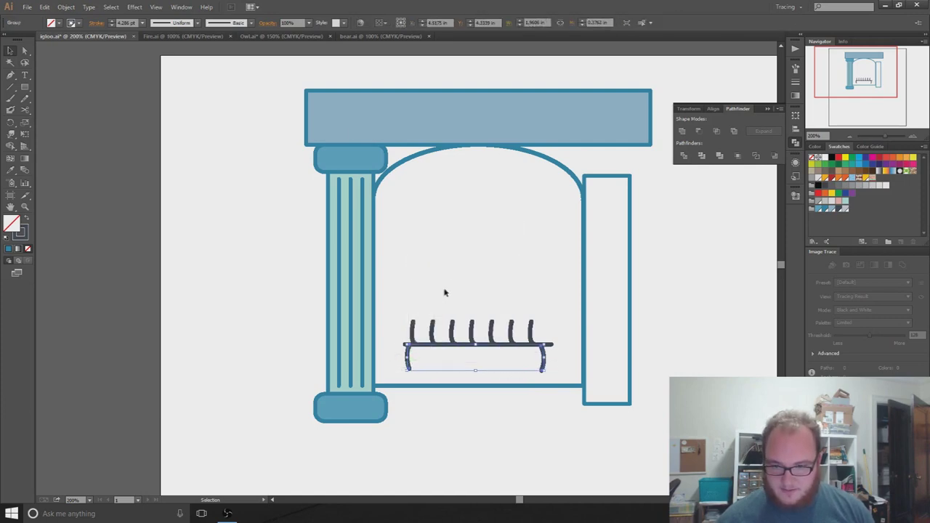
click(436, 293)
- Group the tines with the horizontal bar, then select the whole fire grate
drag(399, 298, 550, 340)
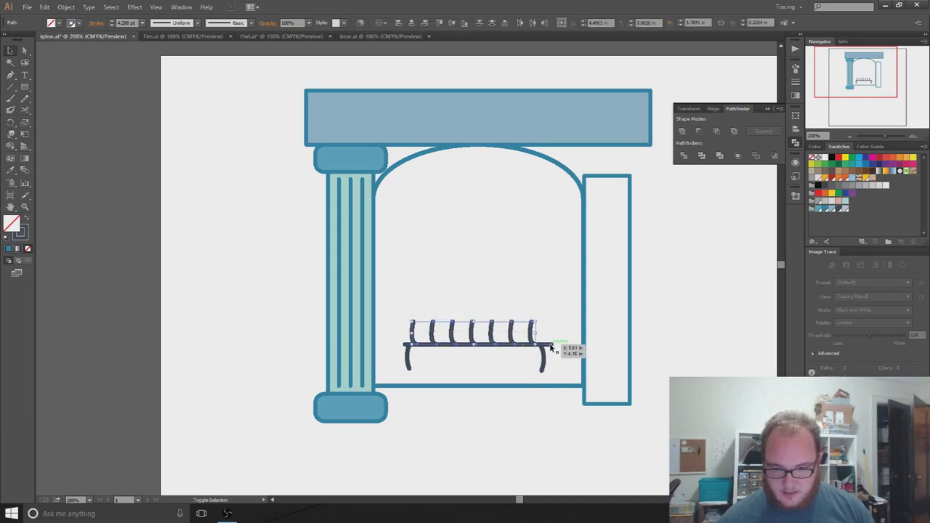
shift+click(552, 344)
right_click(551, 345)
click(583, 394)
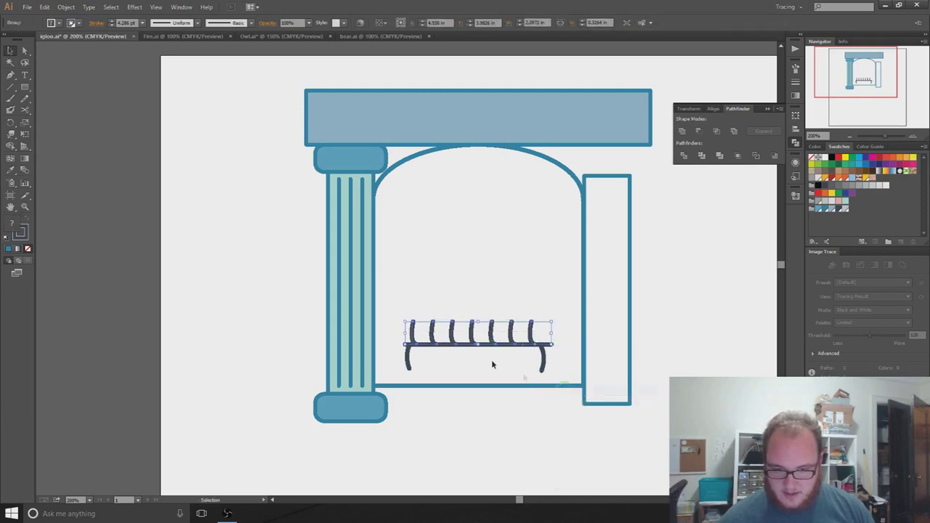
click(485, 356)
drag(436, 269, 553, 363)
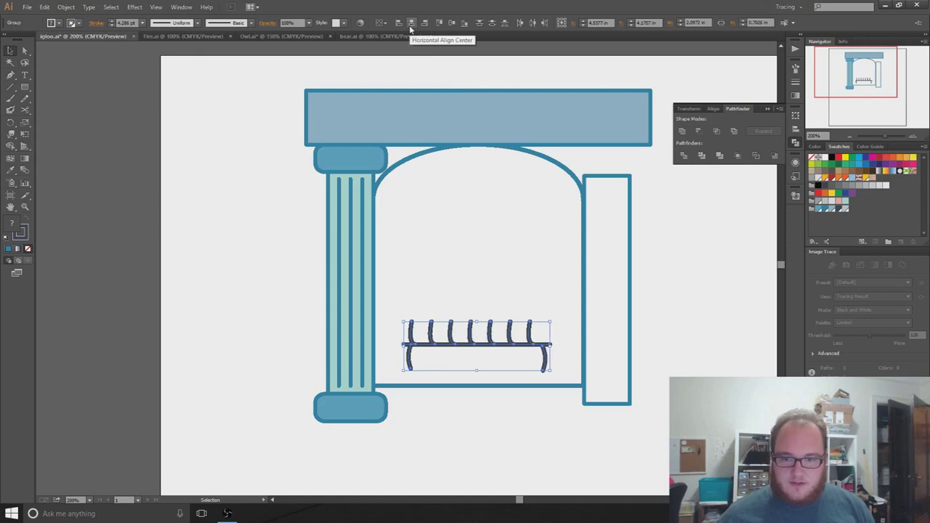
click(521, 451)
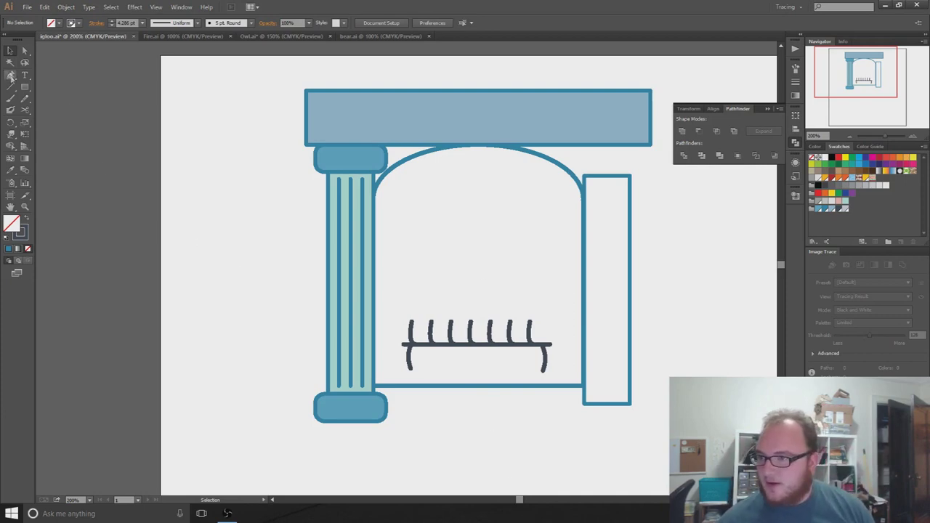
click(10, 86)
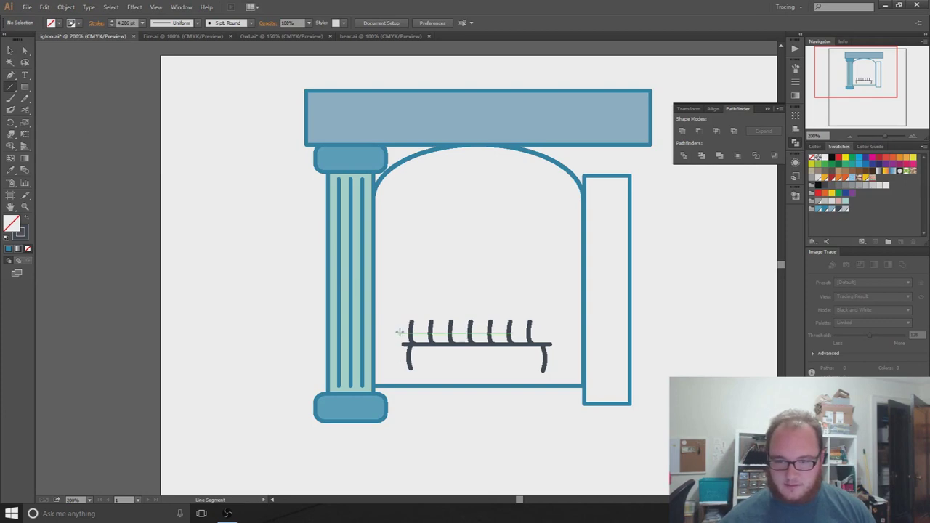
- Draw a straight Pen line across the grate's tines from its left end to its right end
click(398, 332)
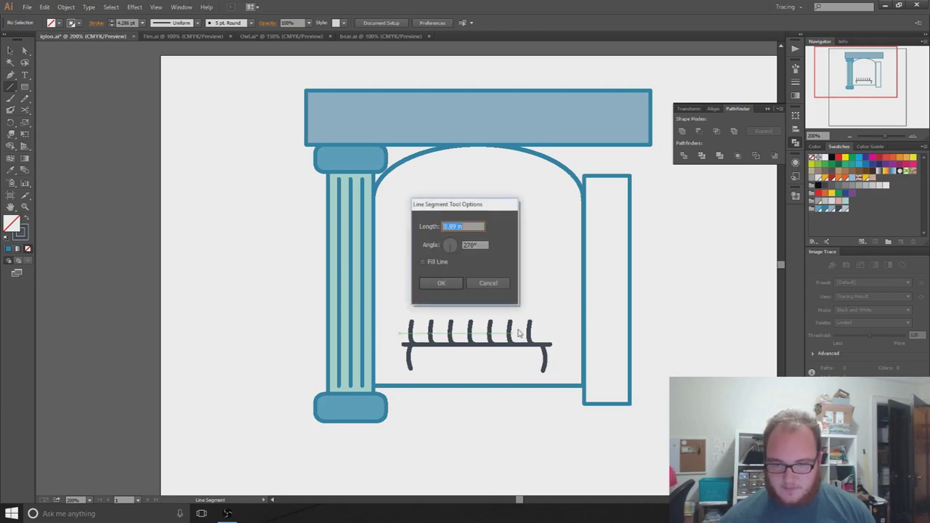
click(476, 289)
key(p)
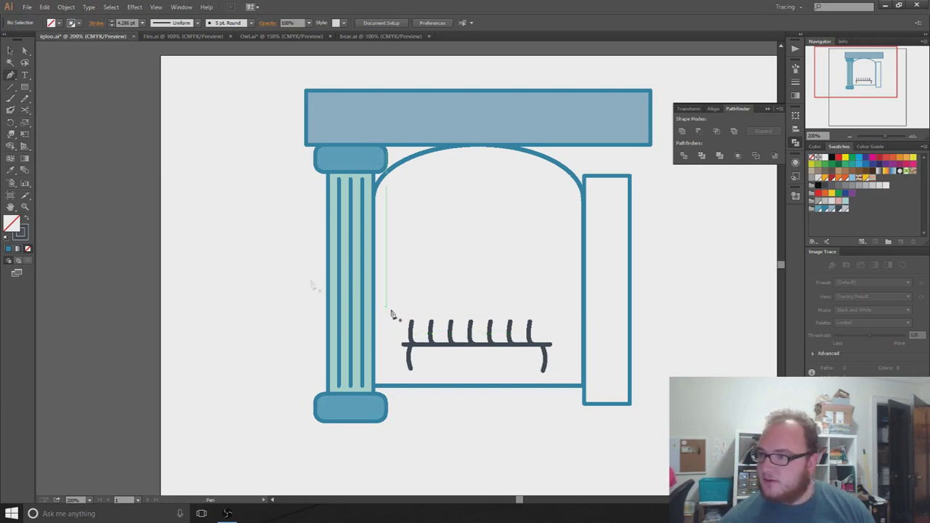
click(399, 333)
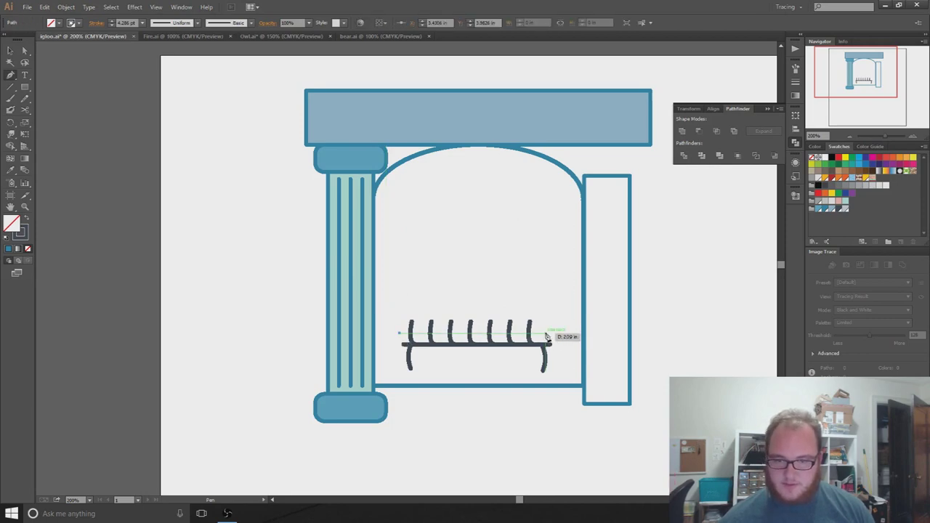
click(546, 334)
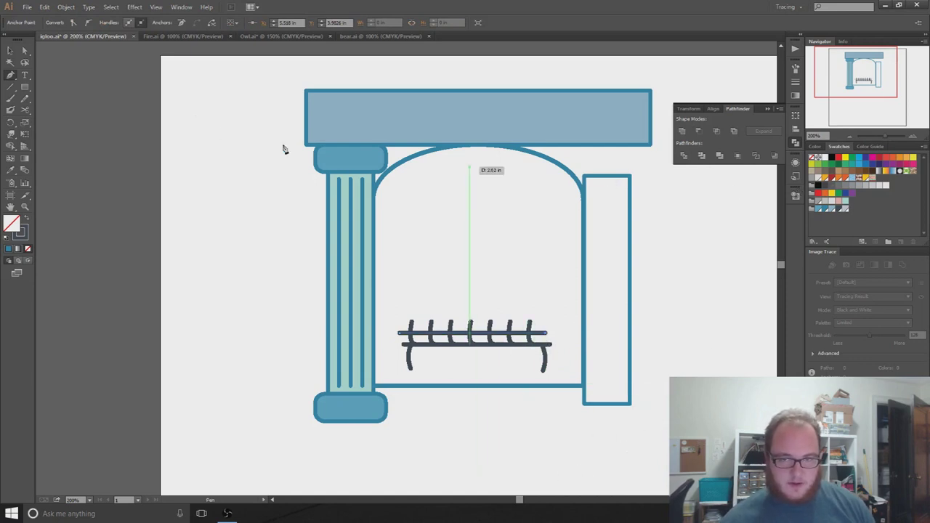
- Give the new line a brown stroke from the Swatches panel
click(25, 235)
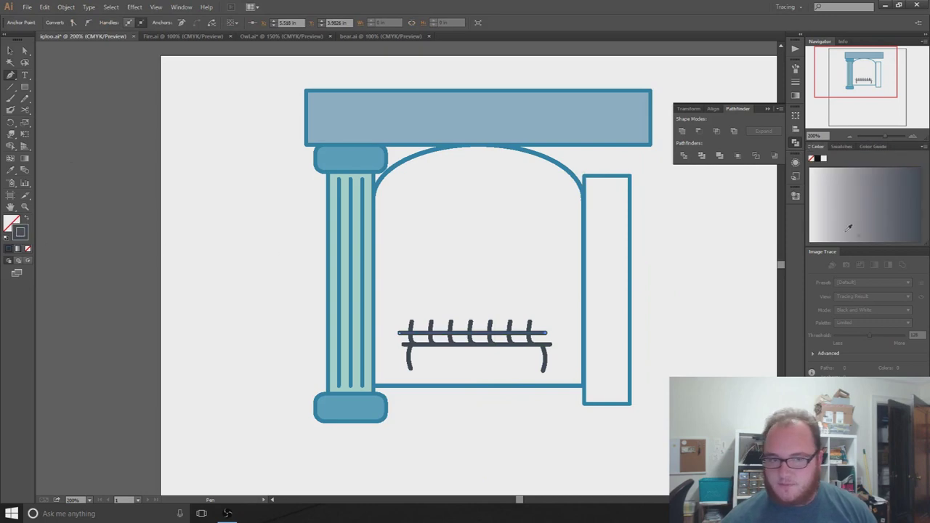
click(840, 147)
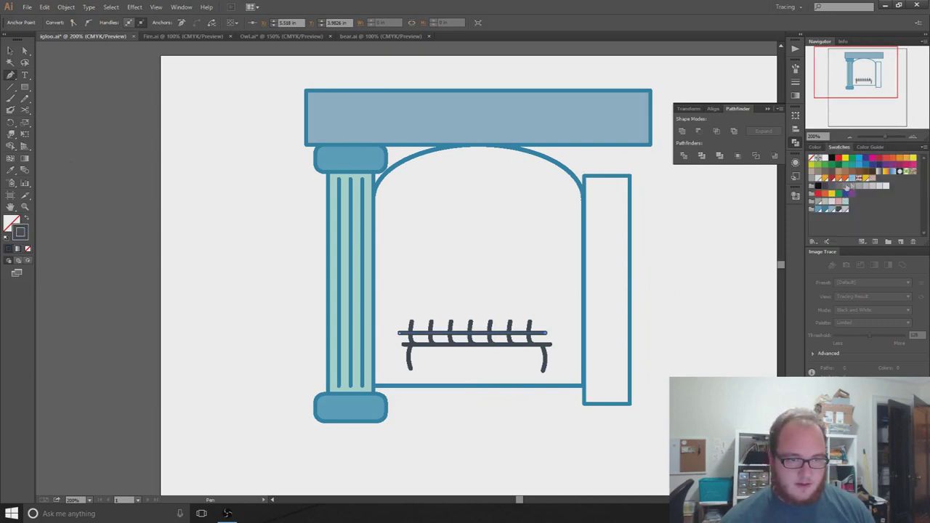
click(867, 175)
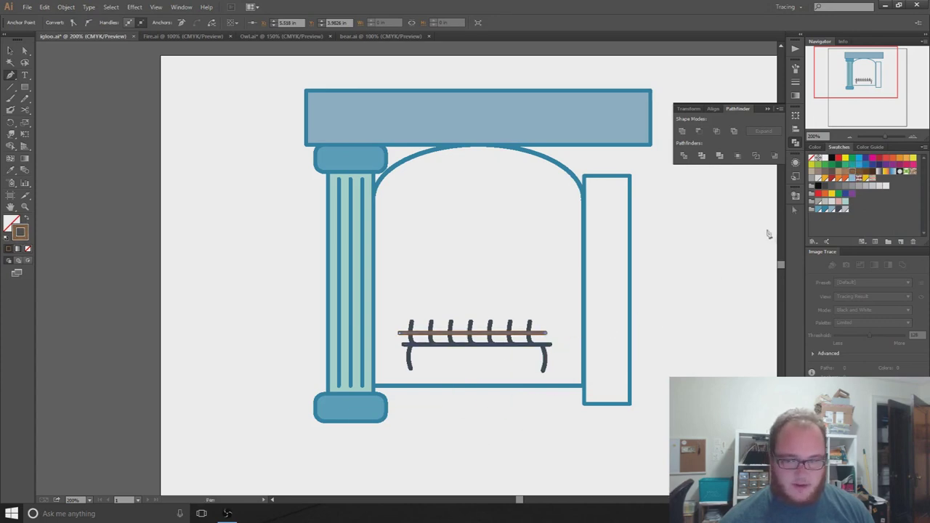
click(847, 171)
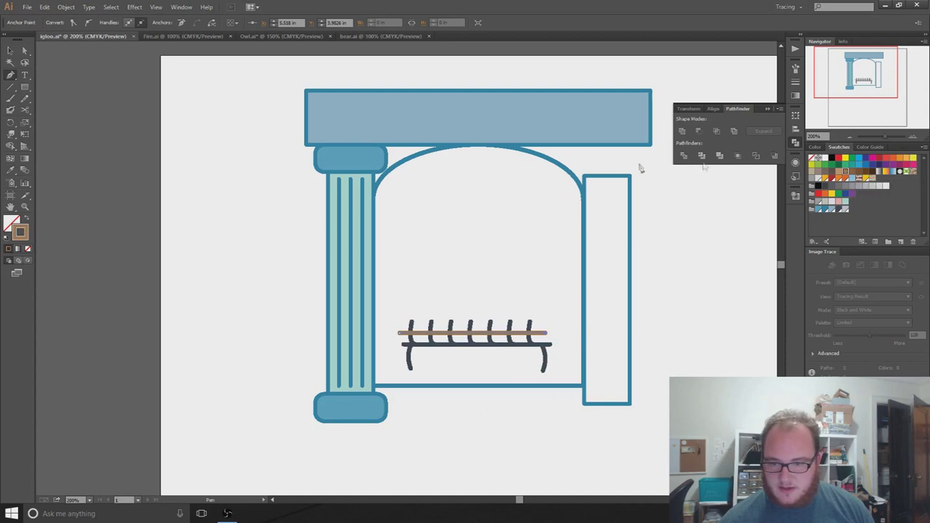
- Select the brown line and set its stroke weight to 19 pt
key(v)
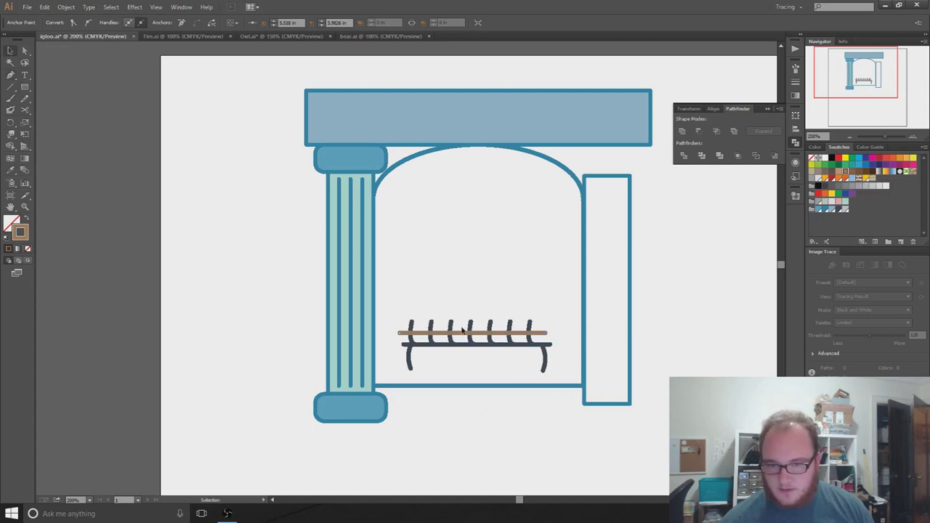
click(460, 336)
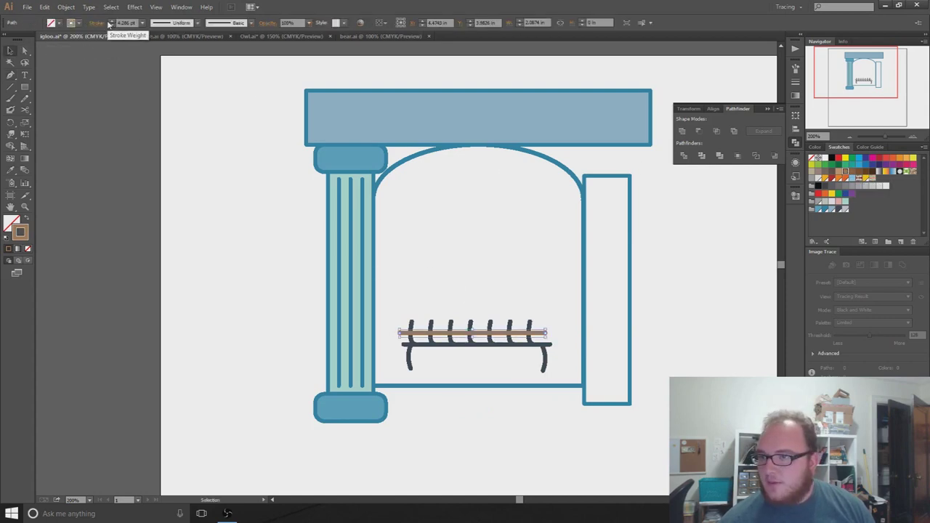
click(113, 21)
click(113, 21)
click(113, 21)
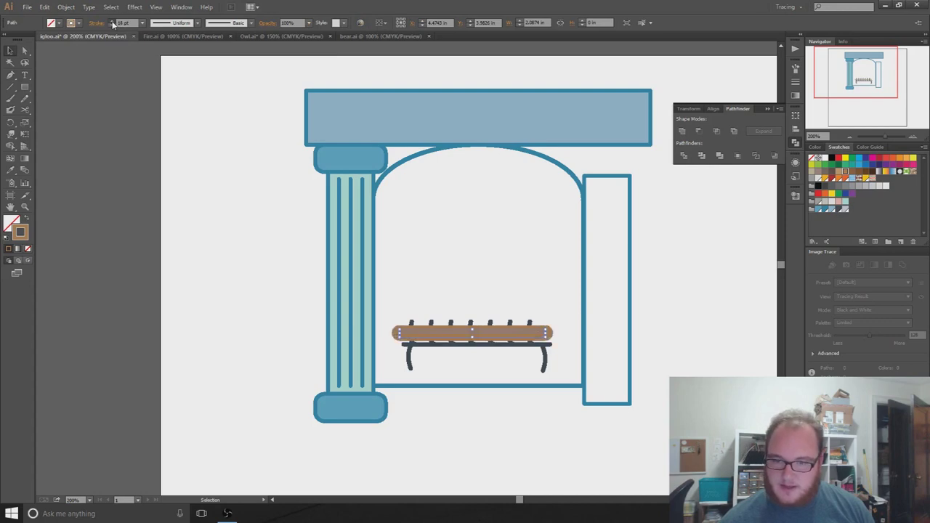
click(112, 21)
click(112, 21)
click(112, 22)
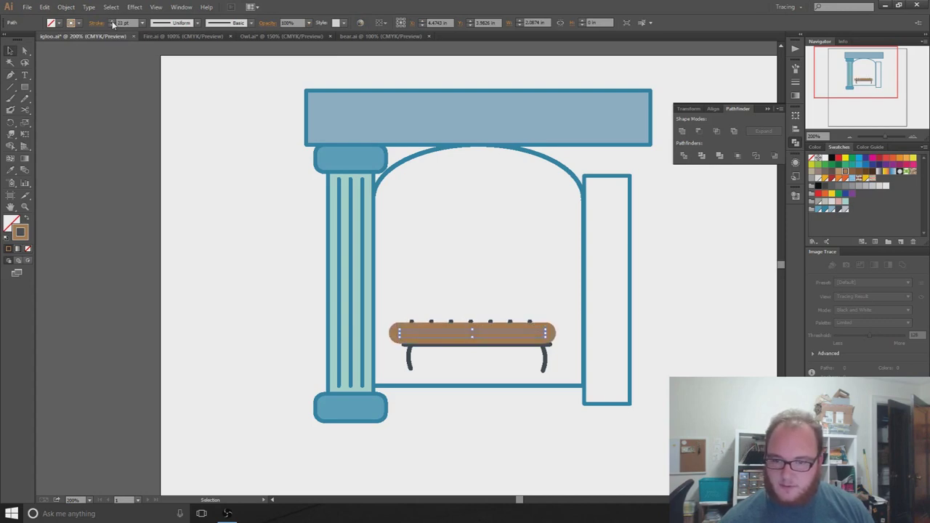
click(113, 25)
click(112, 26)
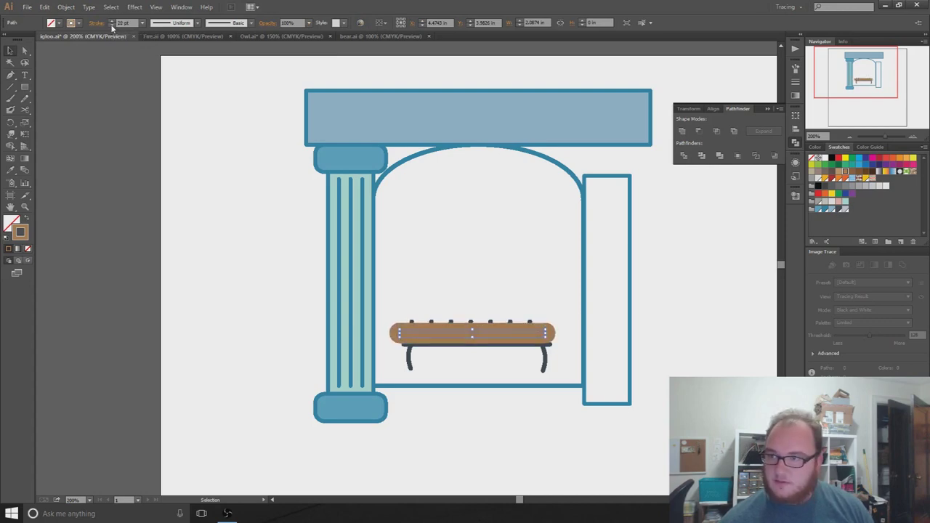
click(193, 303)
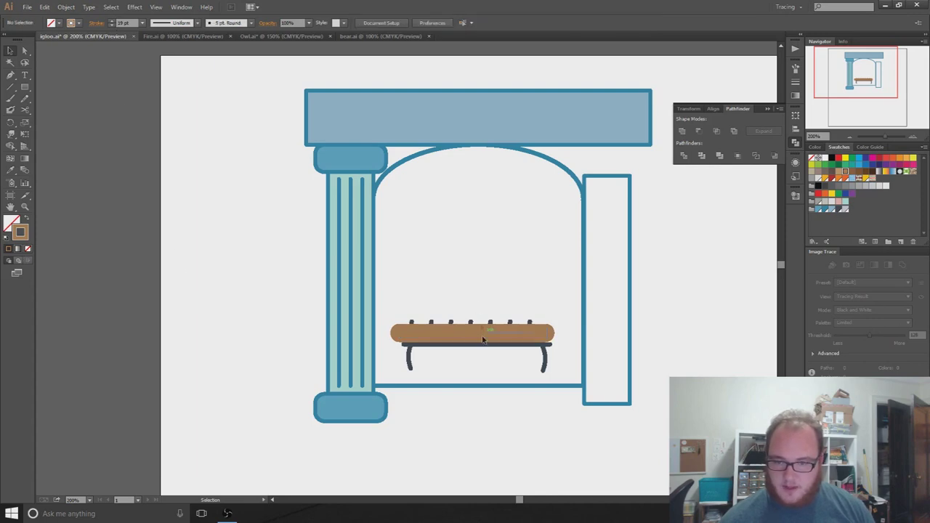
- Send the brown log backward so the grate's tines sit in front of it
click(475, 334)
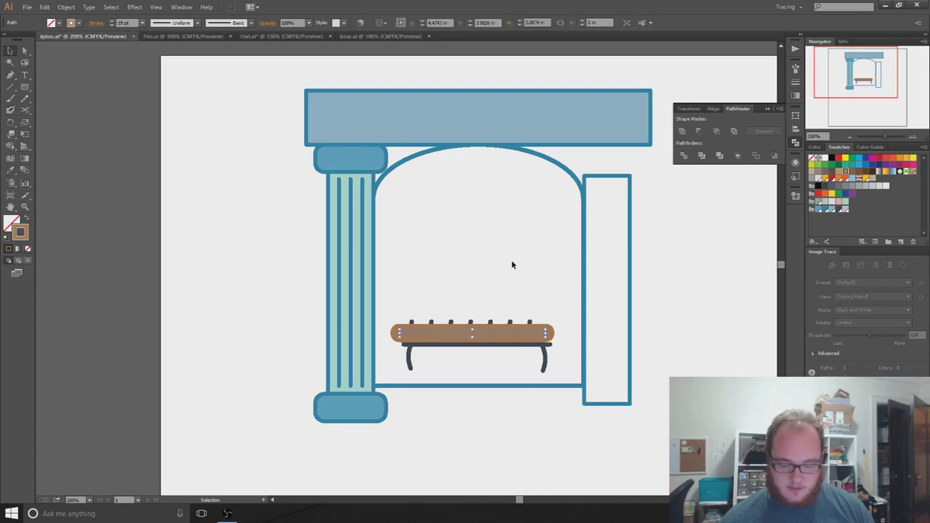
key(a)
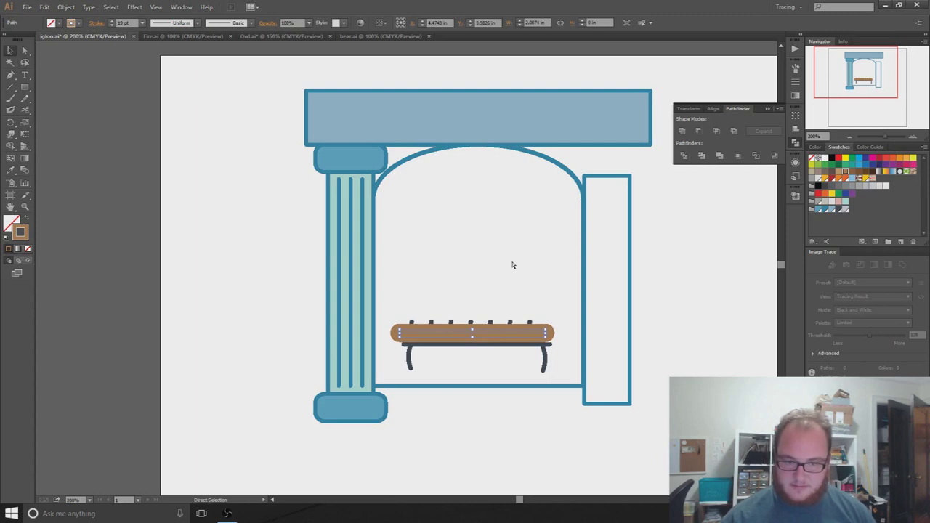
key(v)
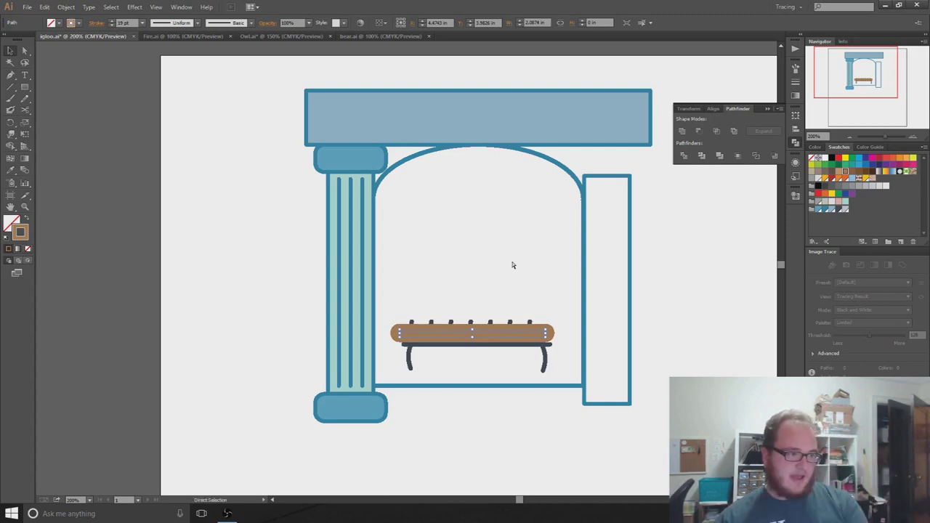
key(a)
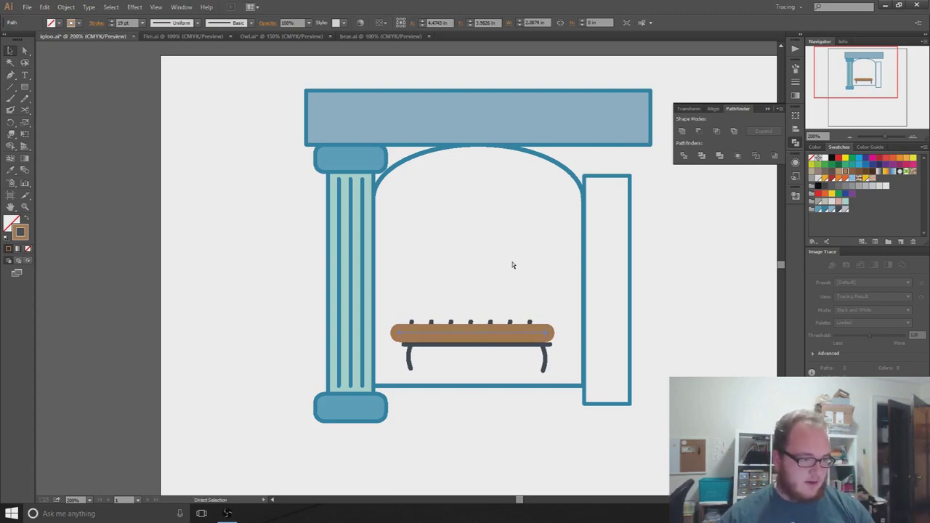
key(ctrl+shift+bracketright)
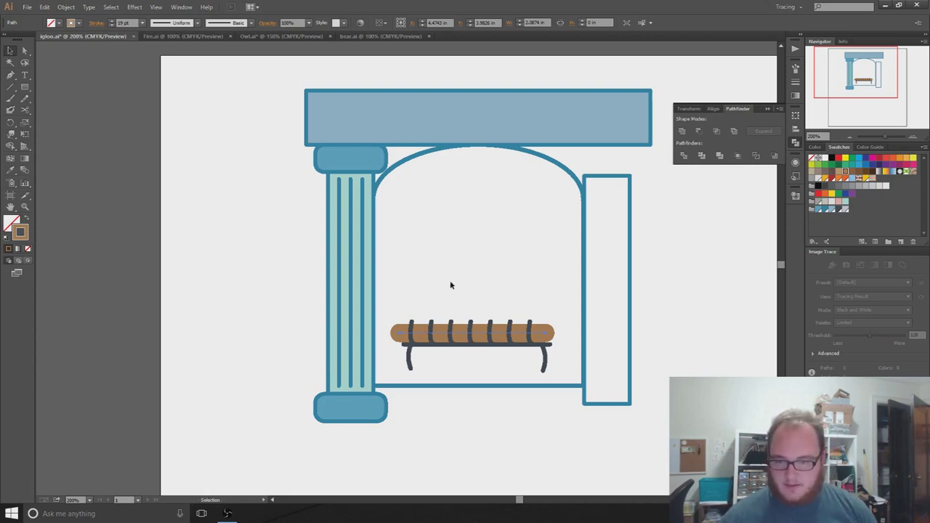
click(457, 311)
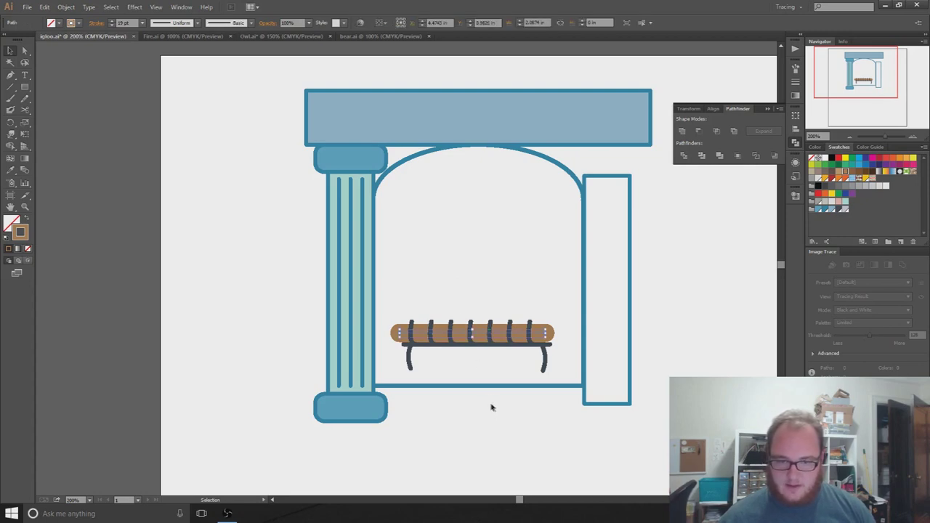
click(545, 333)
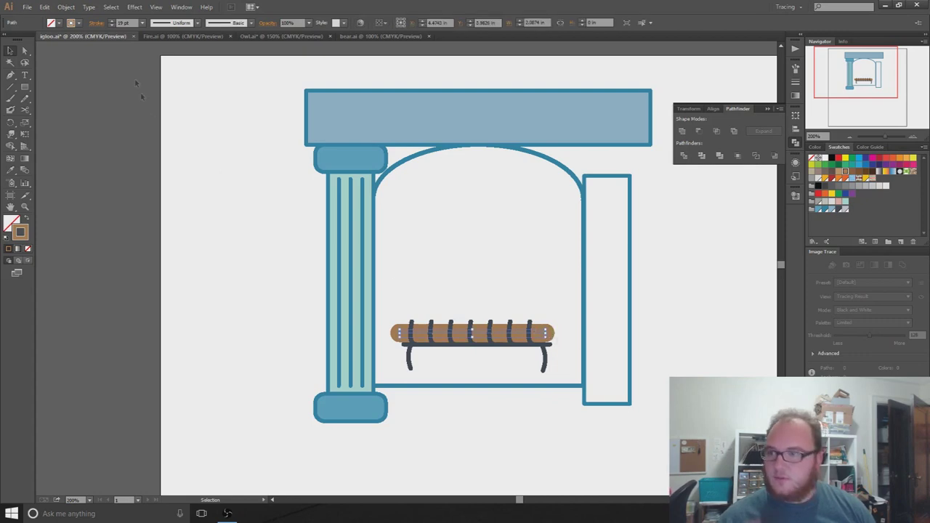
click(465, 374)
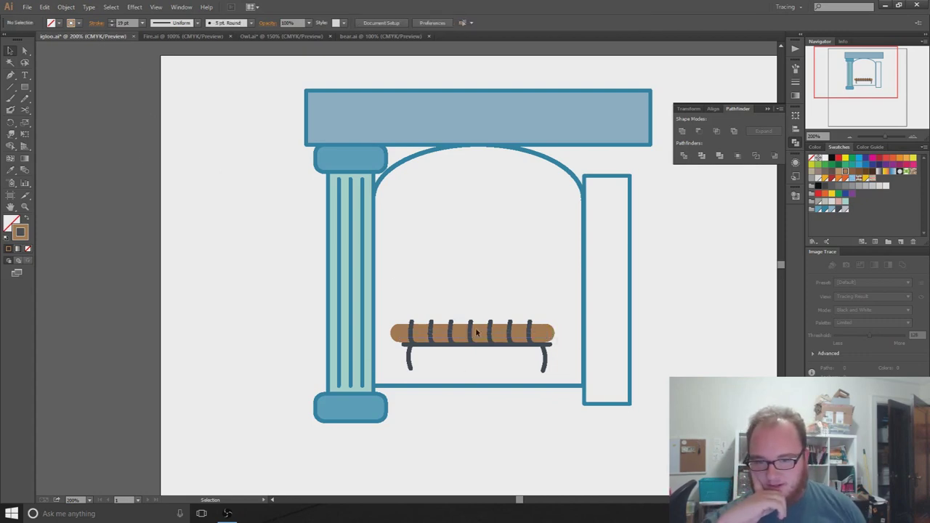
- Drag the log's left and right end anchors inward so it fits within the grate
click(478, 337)
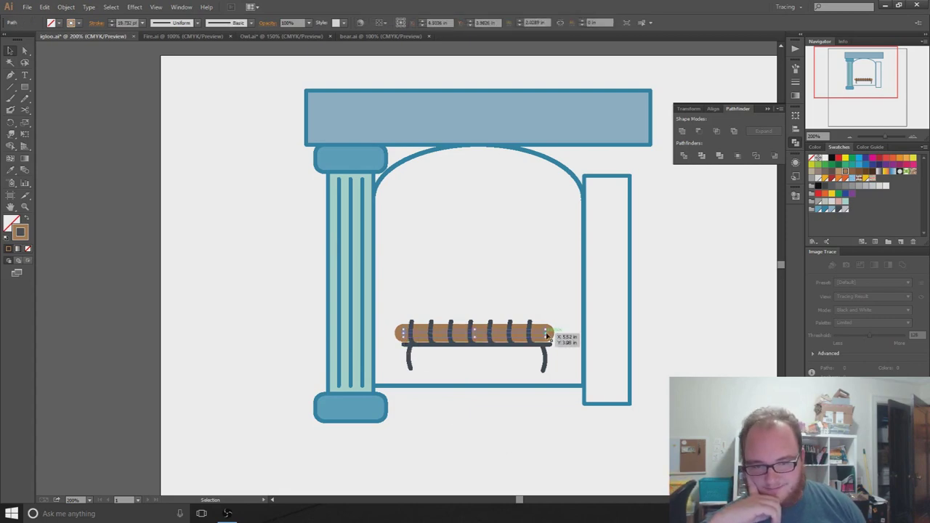
drag(546, 335, 538, 334)
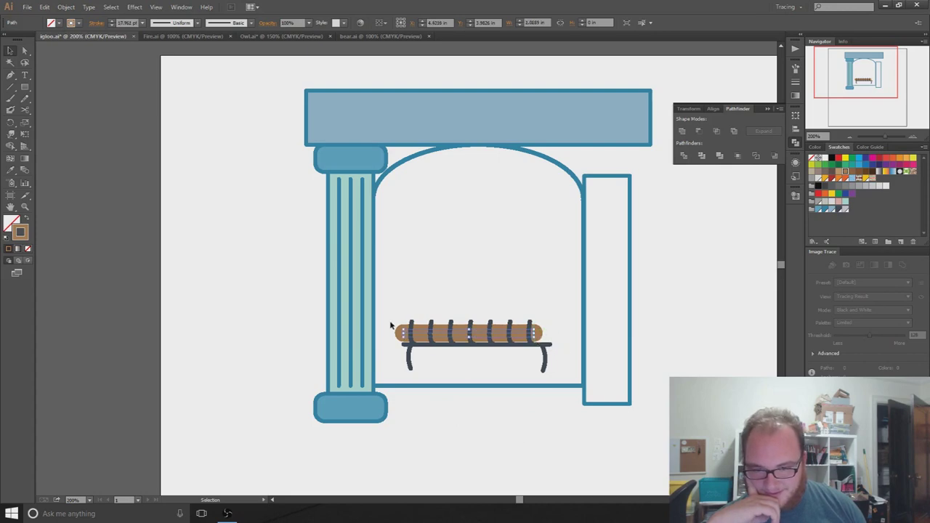
drag(397, 333, 401, 334)
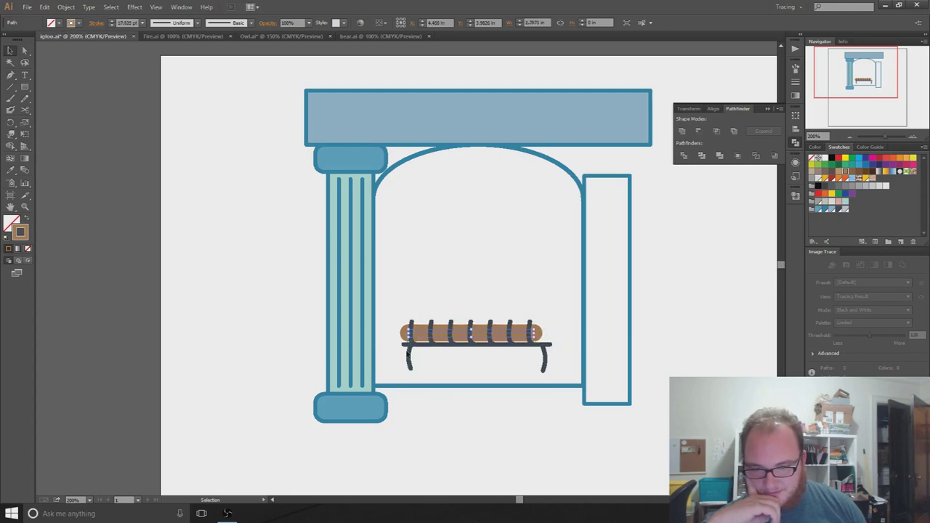
click(493, 398)
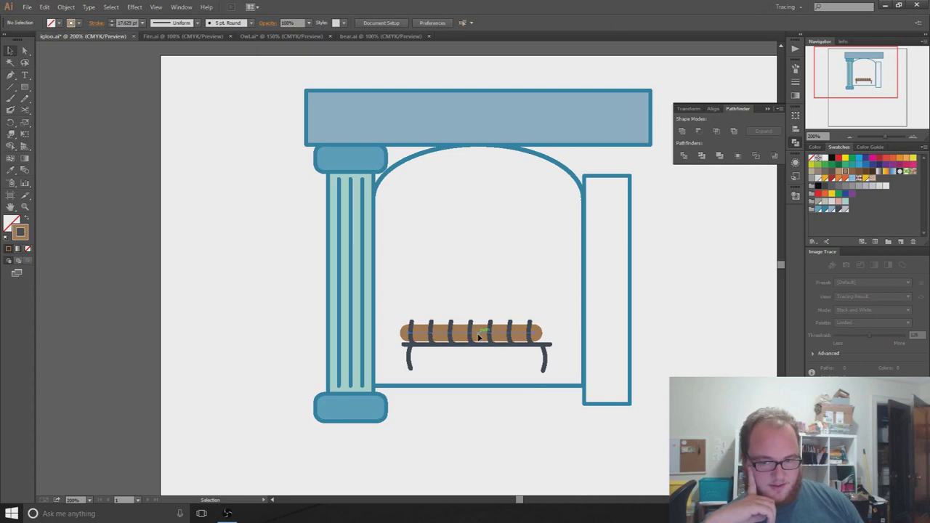
click(478, 335)
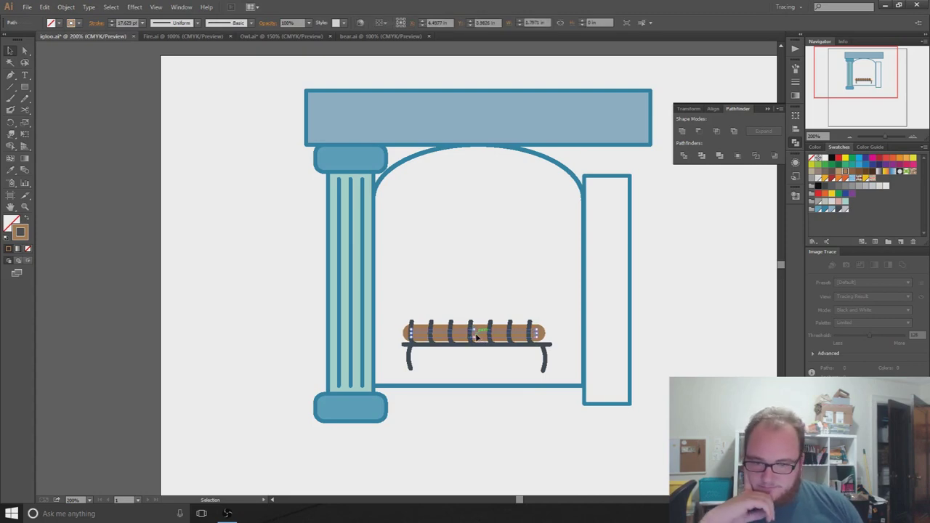
click(478, 377)
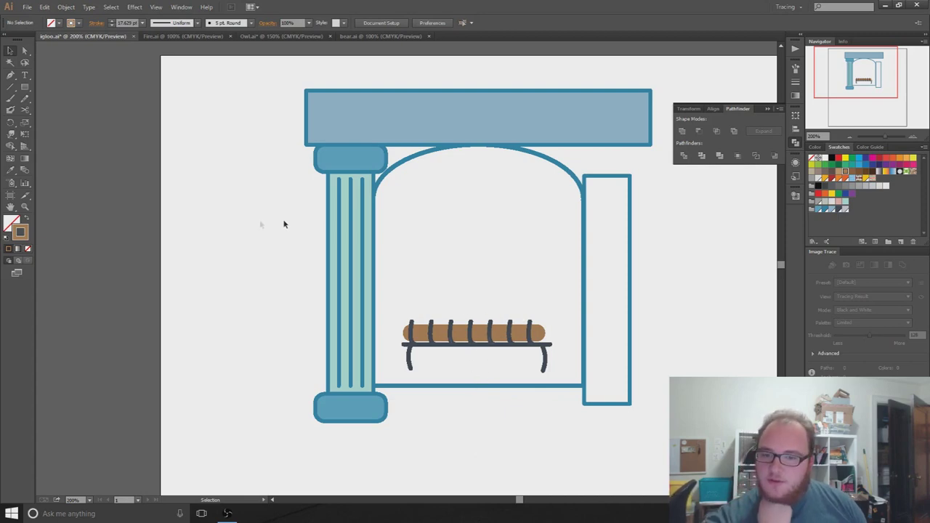
click(10, 75)
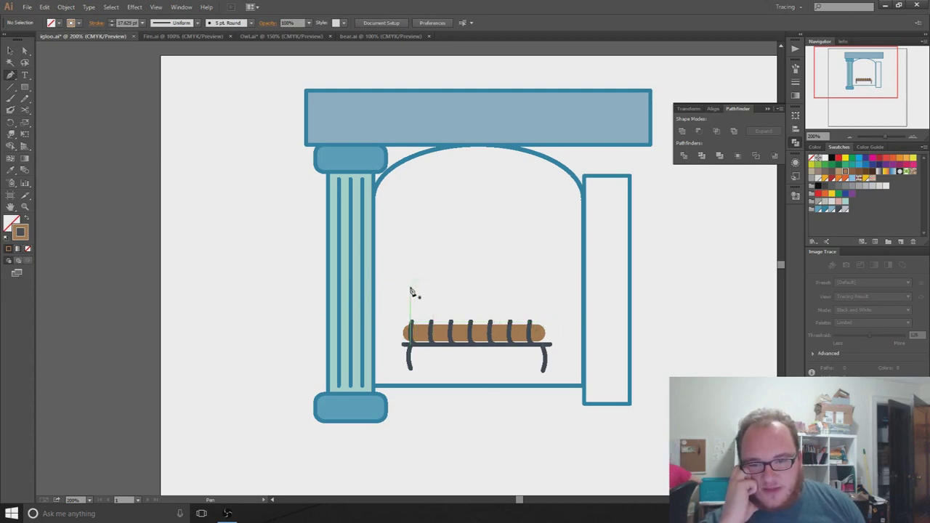
- In Fire.ai, group the orange and yellow flame shapes, copy them, and return to igloo.ai
click(155, 35)
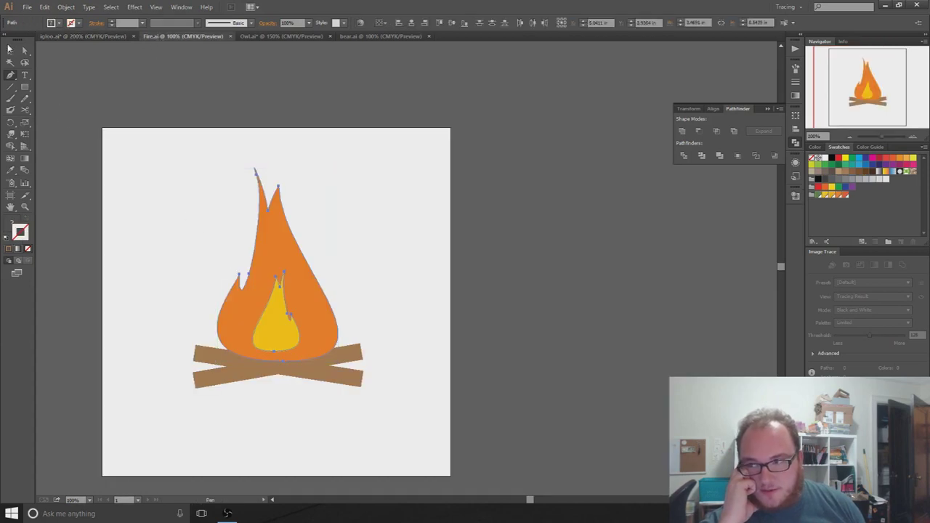
click(9, 49)
drag(173, 125, 267, 256)
right_click(290, 310)
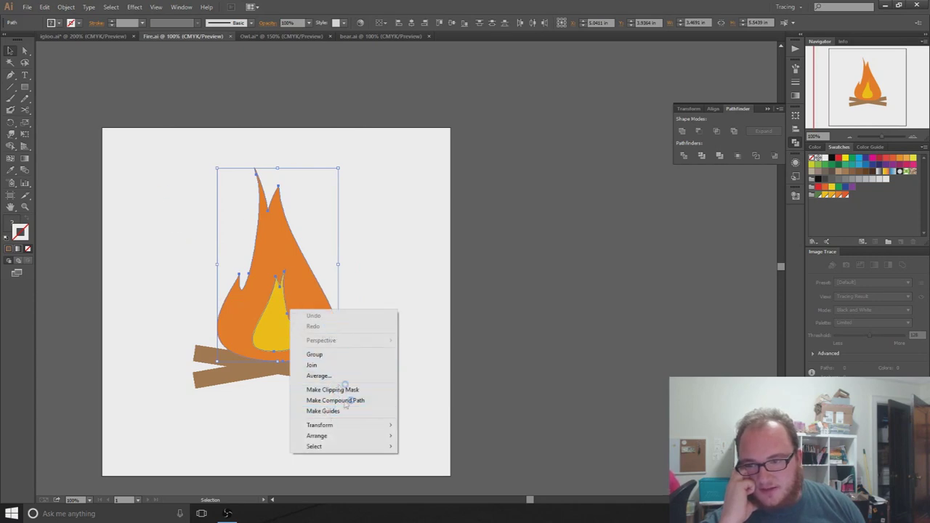
click(319, 354)
drag(195, 161, 346, 306)
key(a)
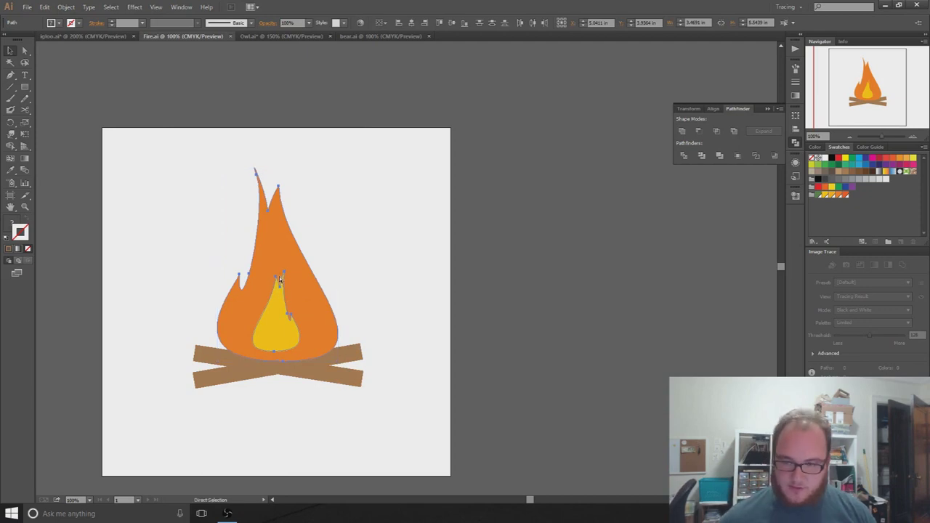
click(91, 37)
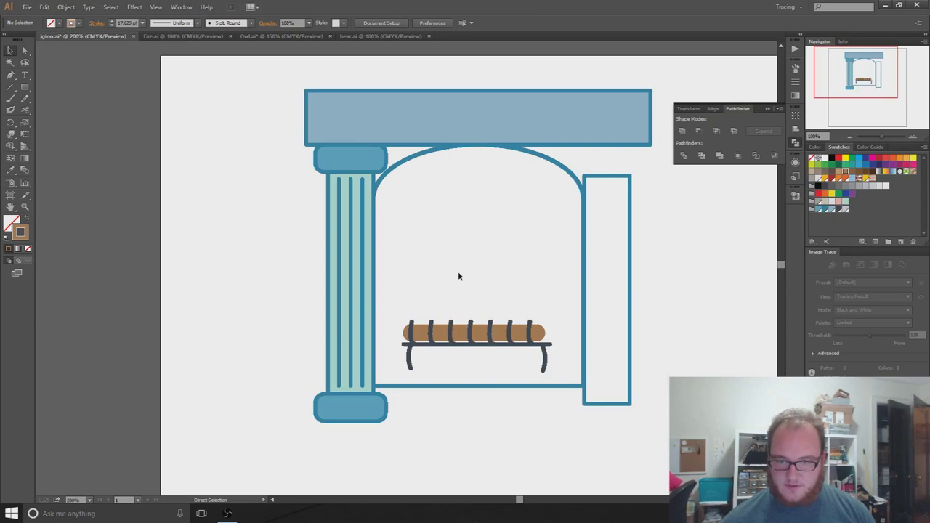
- Paste the flame into the fireplace and scale it down to sit just above the log
key(ctrl+v)
mouse_move(438, 327)
mouse_down()
mouse_move(529, 272)
mouse_move(541, 297)
mouse_up()
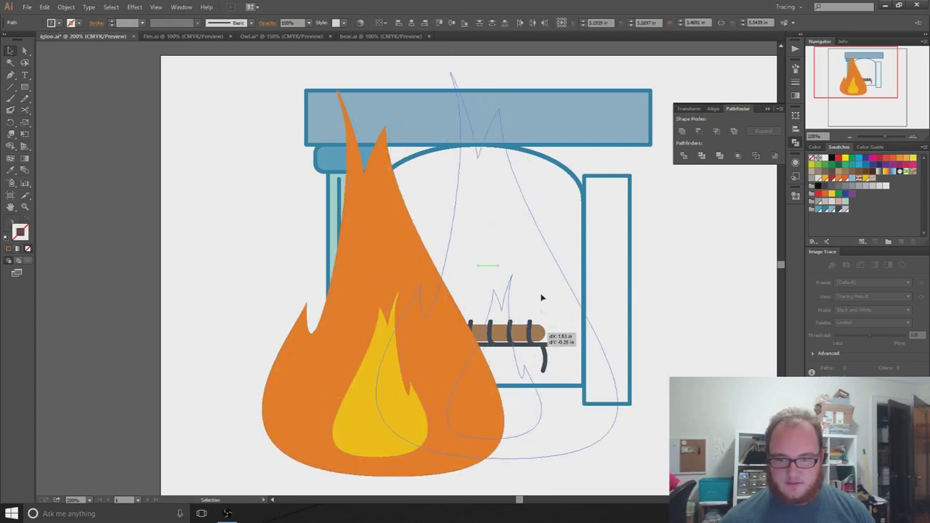
drag(559, 128, 559, 129)
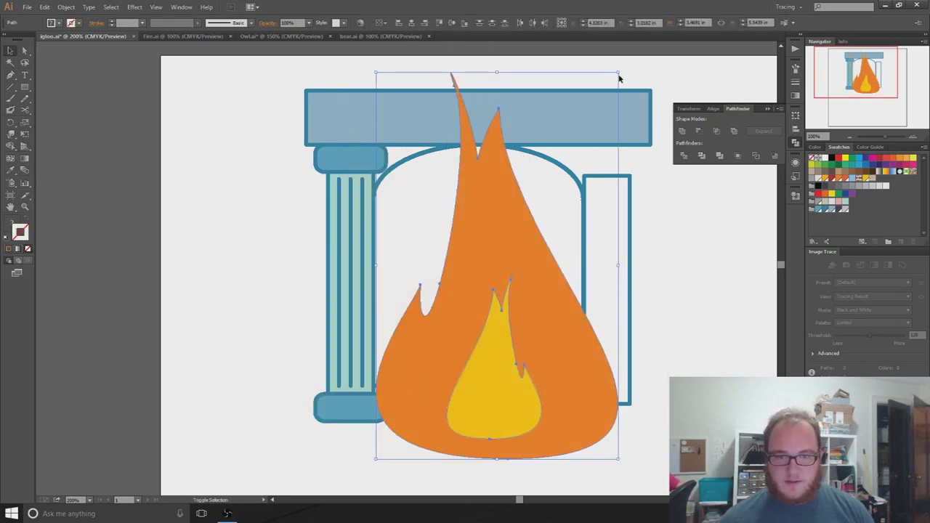
drag(617, 72, 467, 312)
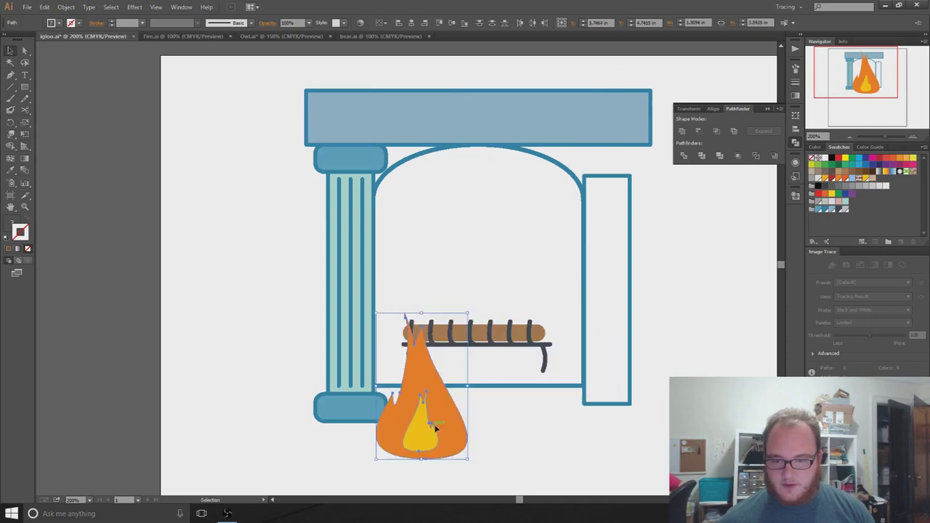
drag(447, 425, 494, 287)
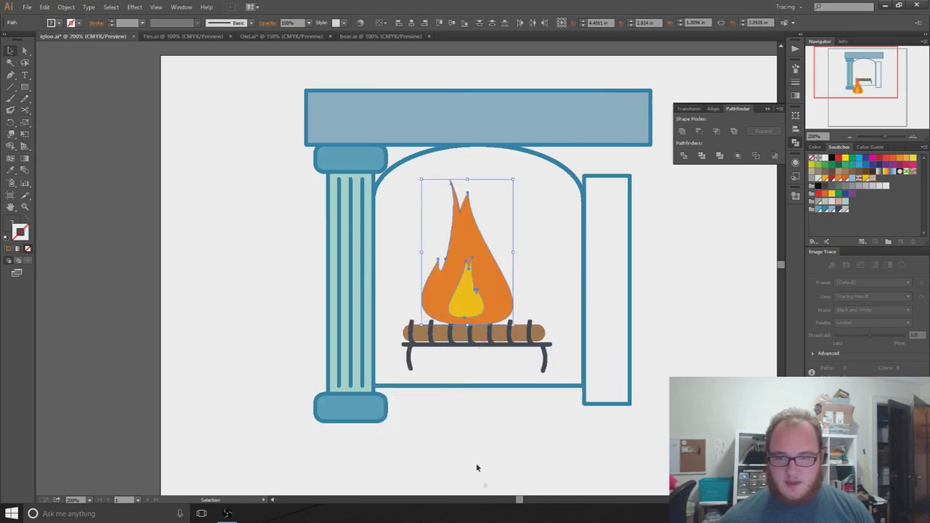
- Move the orange and yellow flames onto the pasteboard left of the drawing
click(499, 480)
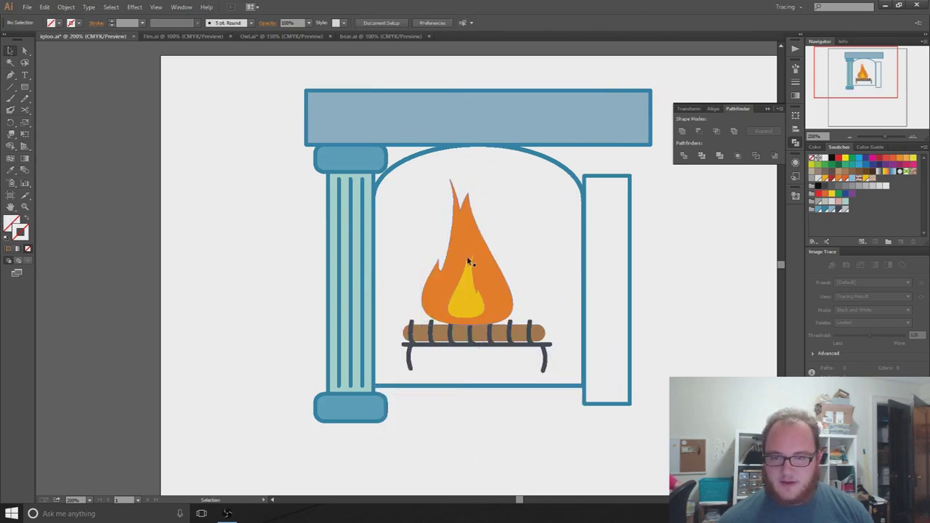
drag(480, 259, 230, 244)
drag(465, 300, 207, 284)
- Start a new flame path with curved anchors just above the log
click(10, 75)
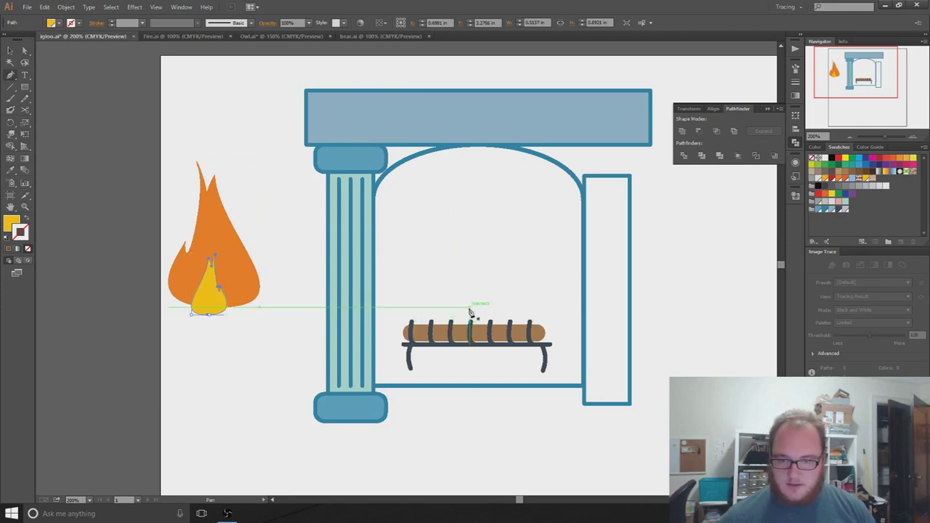
drag(469, 309, 489, 310)
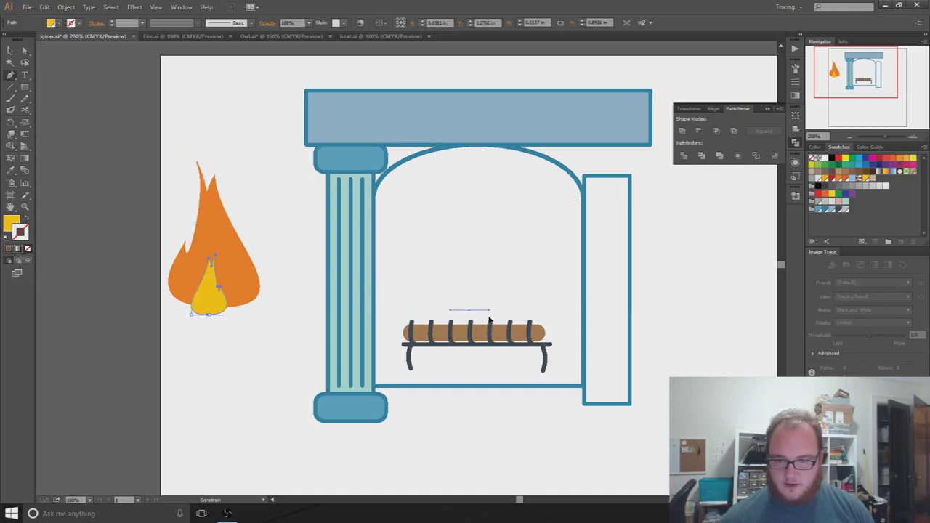
drag(468, 310, 474, 314)
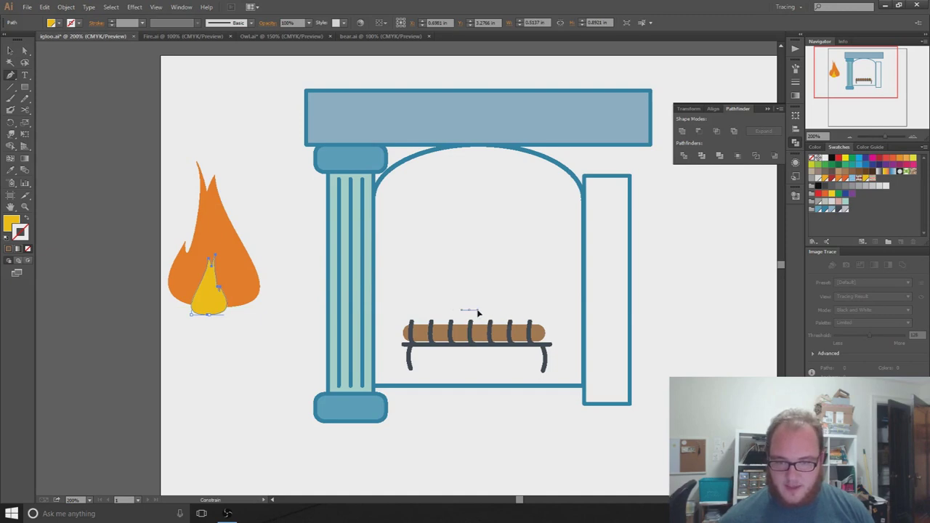
drag(497, 314, 497, 313)
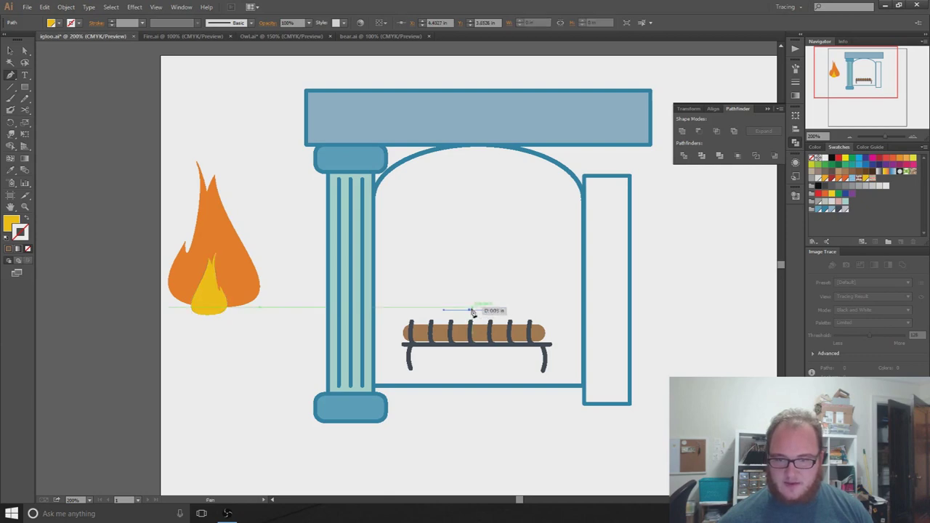
click(510, 219)
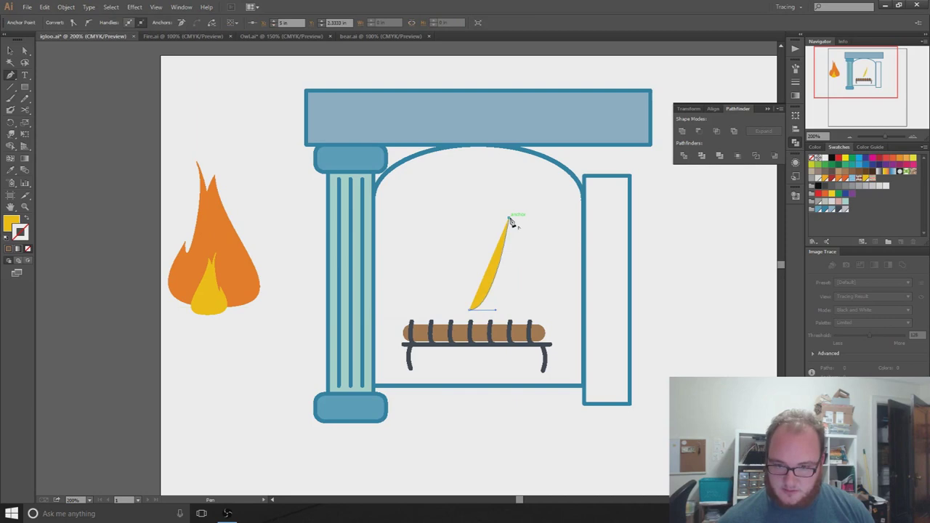
key(ctrl+z)
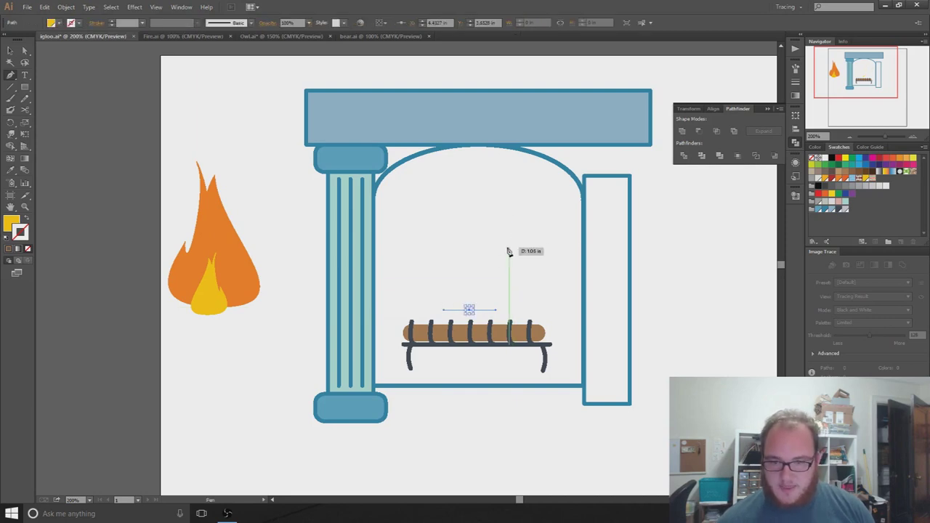
- Add curved and zigzag anchors up to a pointed flame tip, then undo the last few points
drag(508, 251, 465, 200)
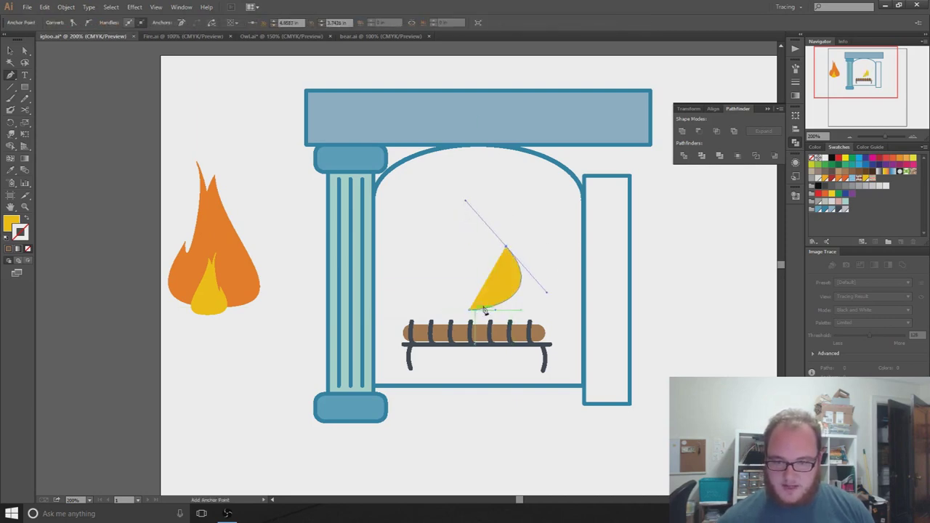
drag(452, 202, 440, 254)
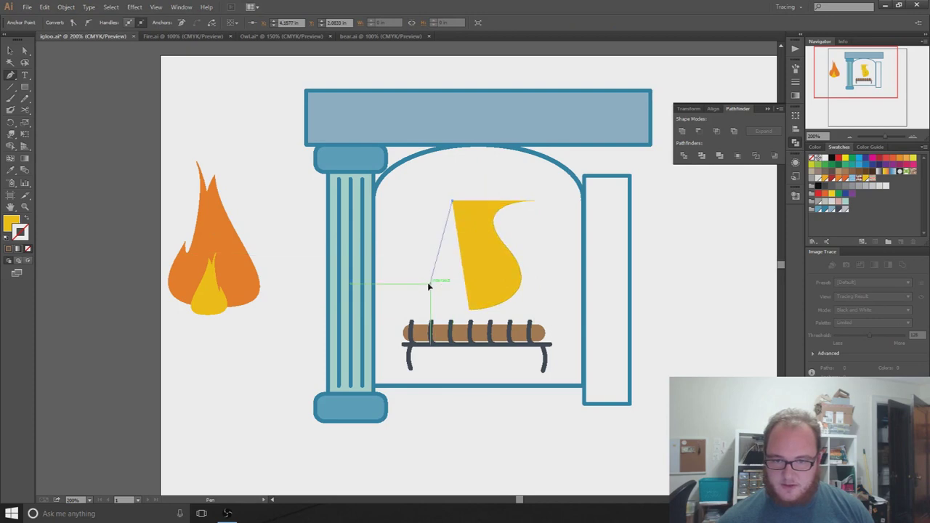
click(430, 283)
click(416, 225)
click(426, 176)
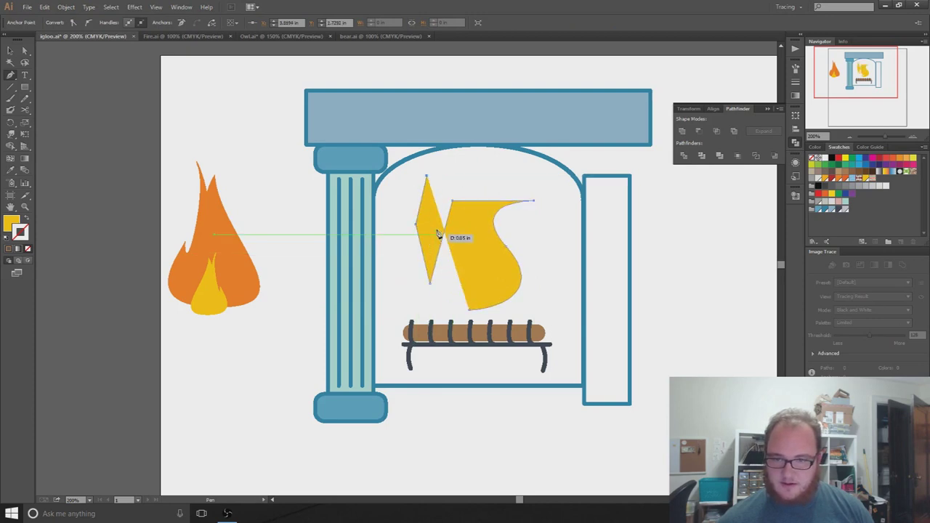
click(457, 176)
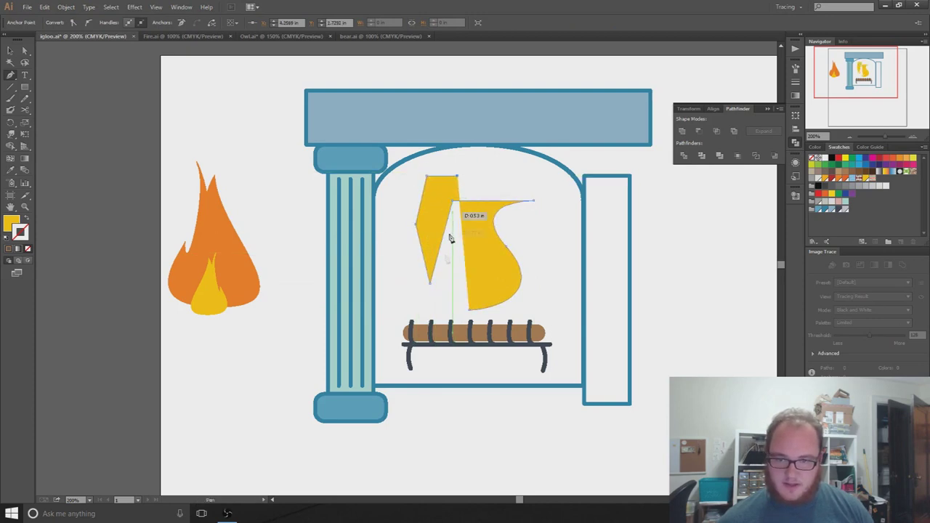
click(497, 175)
drag(497, 175, 523, 150)
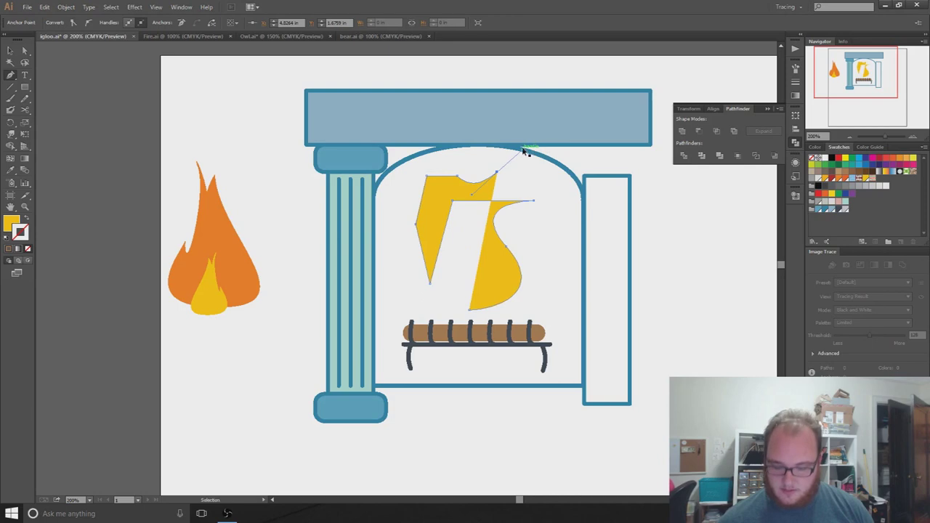
key(ctrl+z)
key(ctrl+z)
key(ctrl+z)
key(ctrl+z)
key(ctrl+z)
key(ctrl+z)
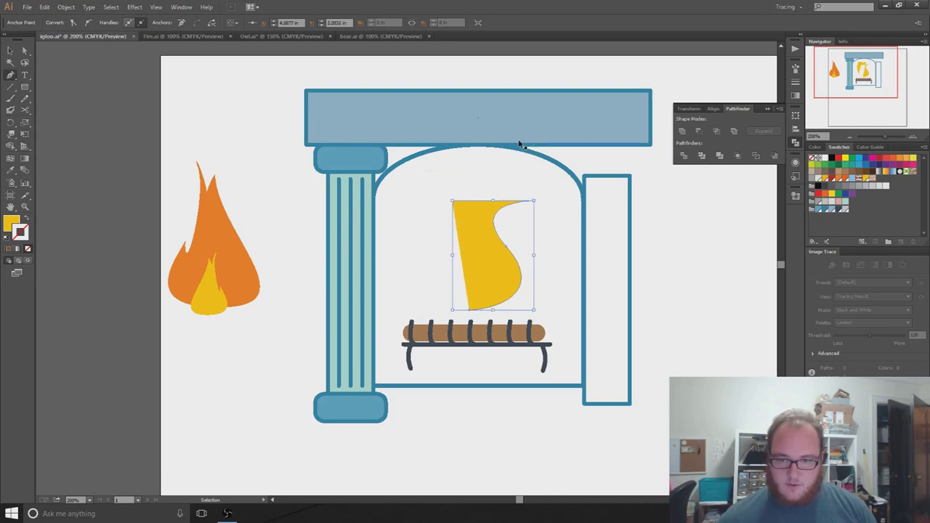
key(ctrl+z)
key(ctrl+z)
key(ctrl+z)
key(ctrl+z)
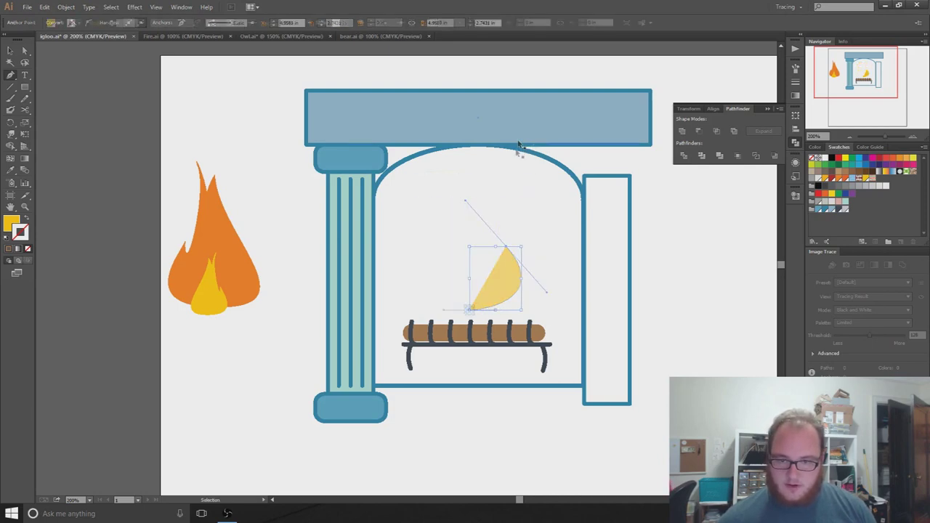
- Redraw the flame above the log and drag its top anchor and handles into a curved tapering tip
drag(482, 311, 523, 313)
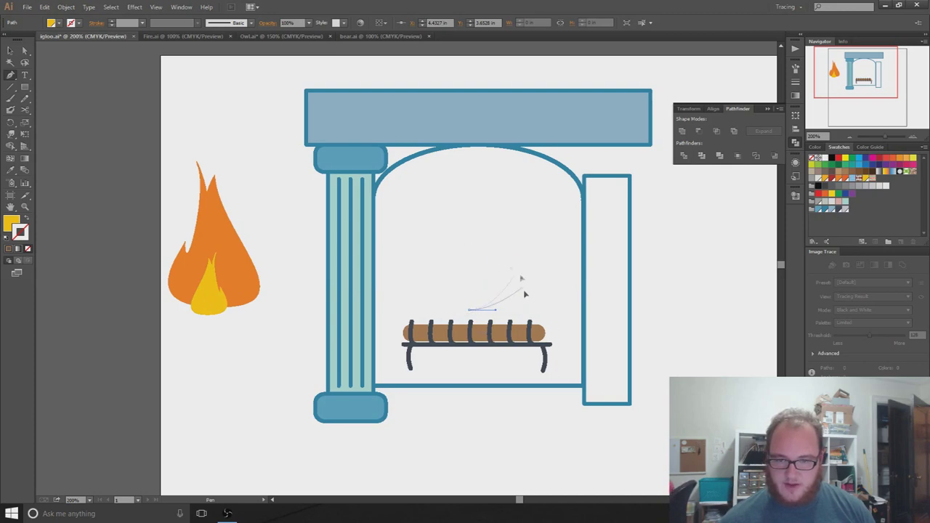
drag(520, 295, 496, 209)
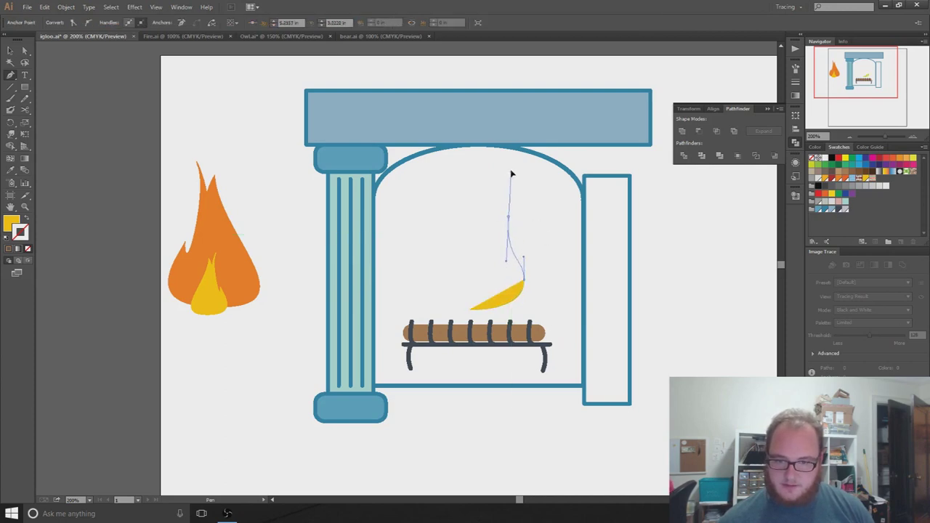
drag(511, 175, 505, 265)
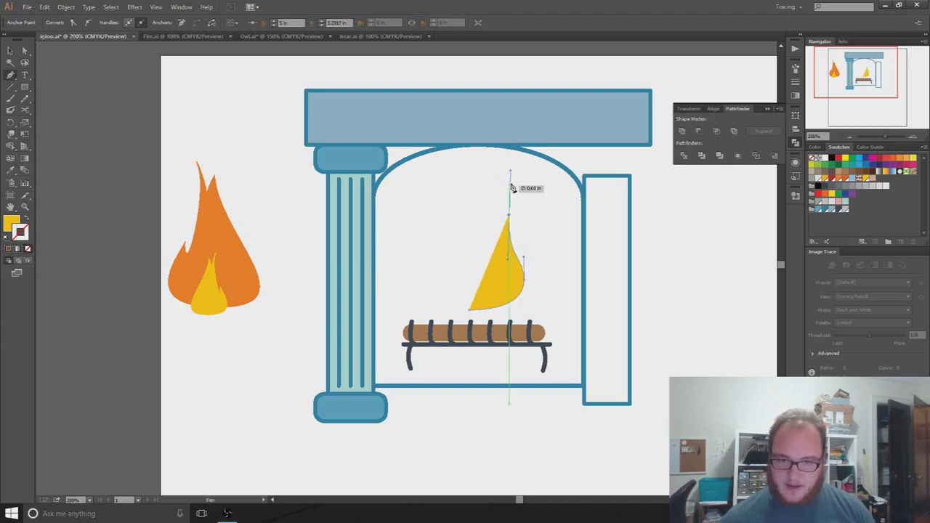
drag(510, 174, 510, 172)
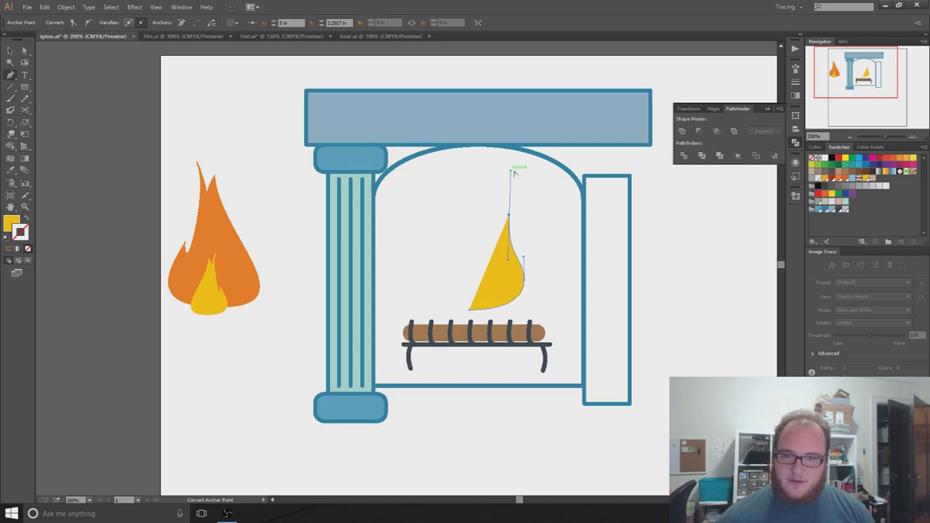
drag(511, 172, 479, 266)
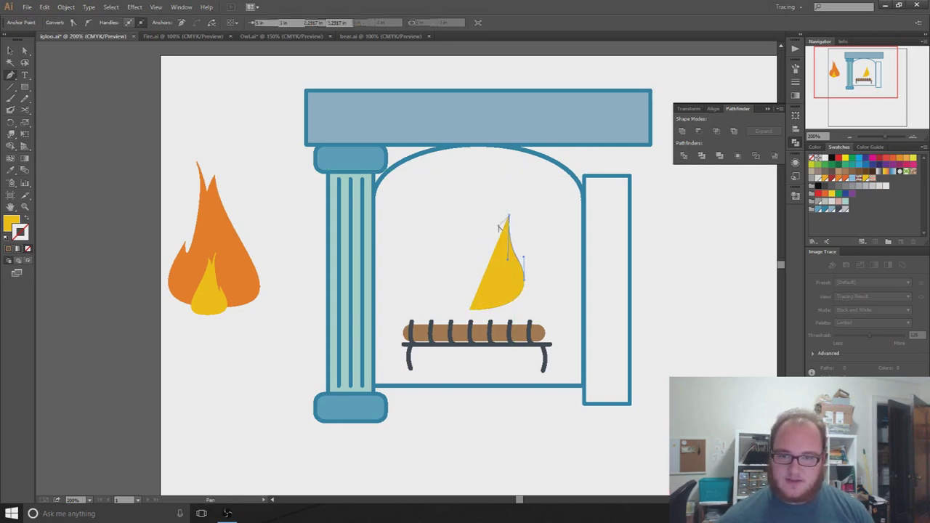
drag(508, 216, 499, 276)
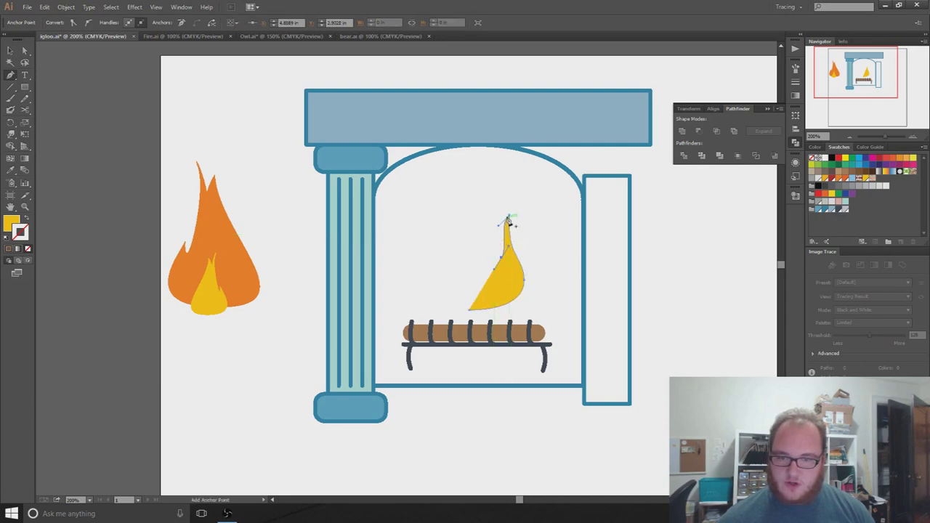
click(11, 52)
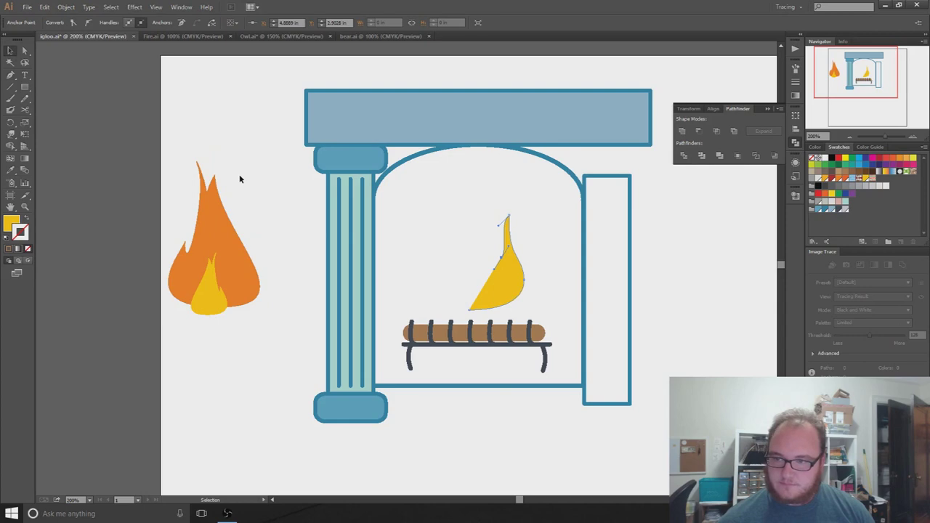
click(462, 255)
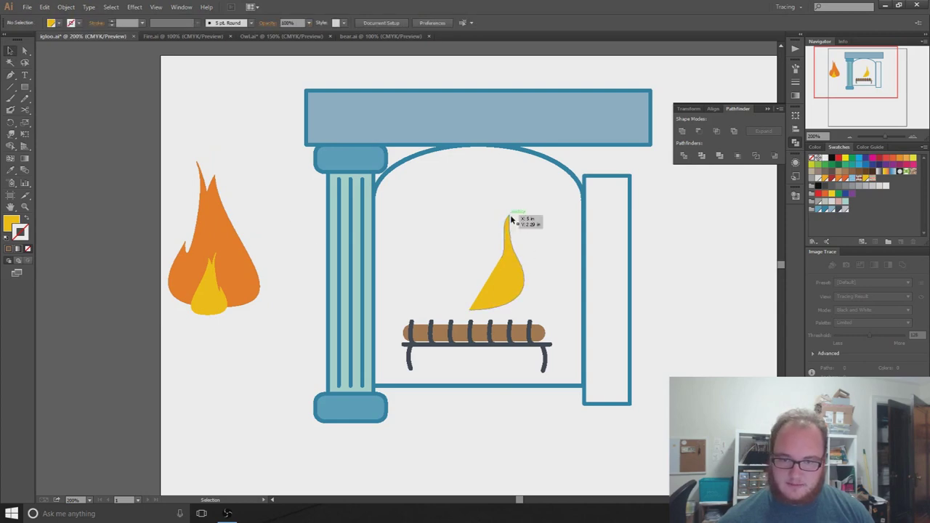
- Zoom out to fit the fireplace and add three curved tongues to the small flame
scroll(510, 218, up, 6)
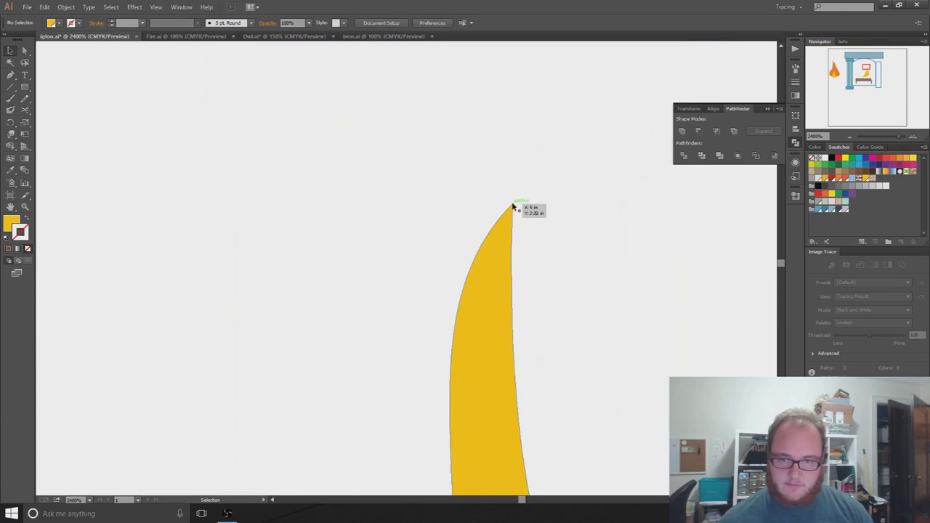
key(ctrl+0)
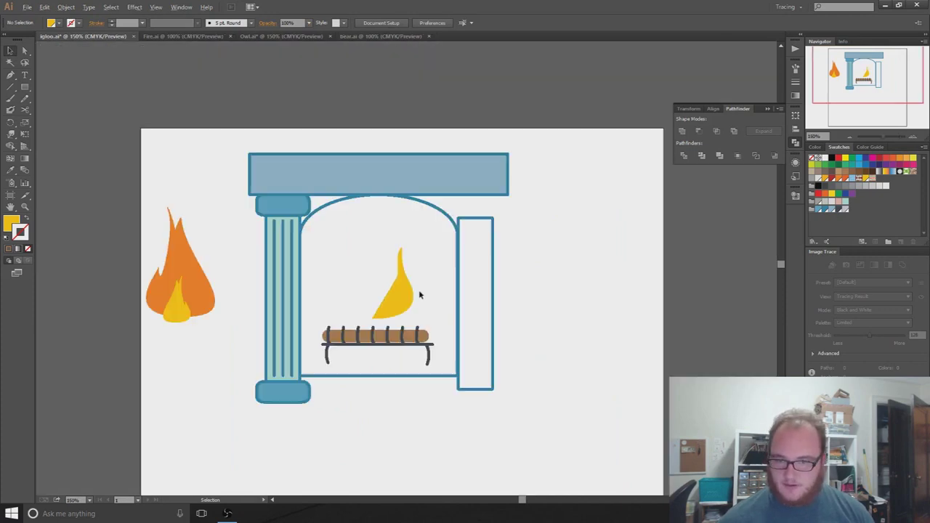
scroll(425, 258, down, 3)
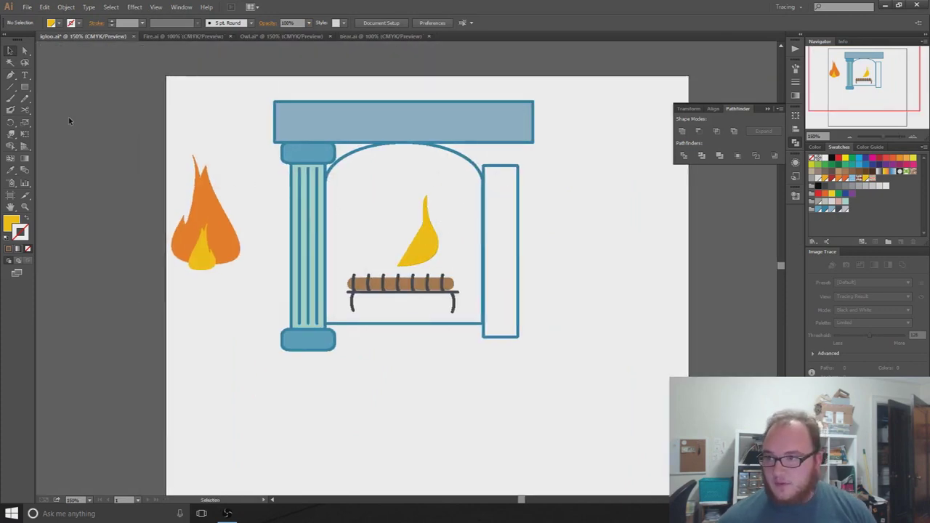
click(9, 75)
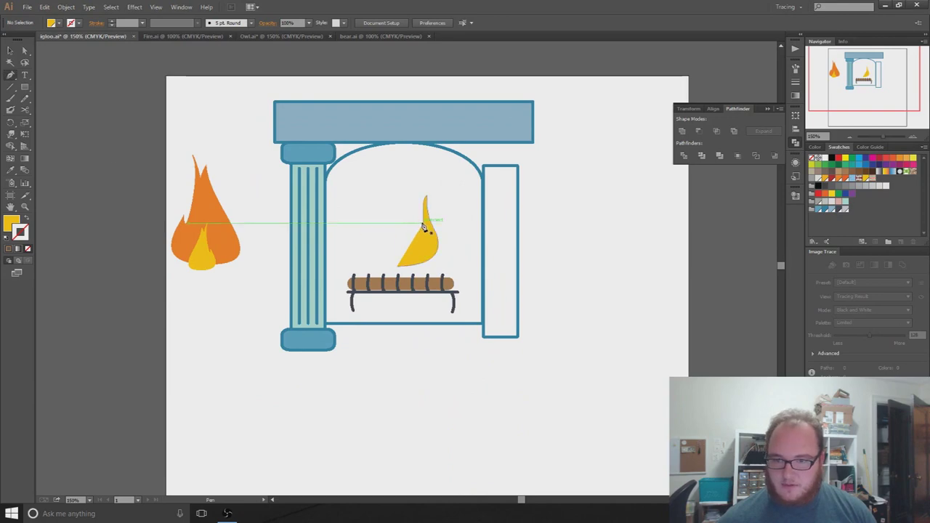
drag(422, 227, 395, 178)
drag(389, 243, 357, 180)
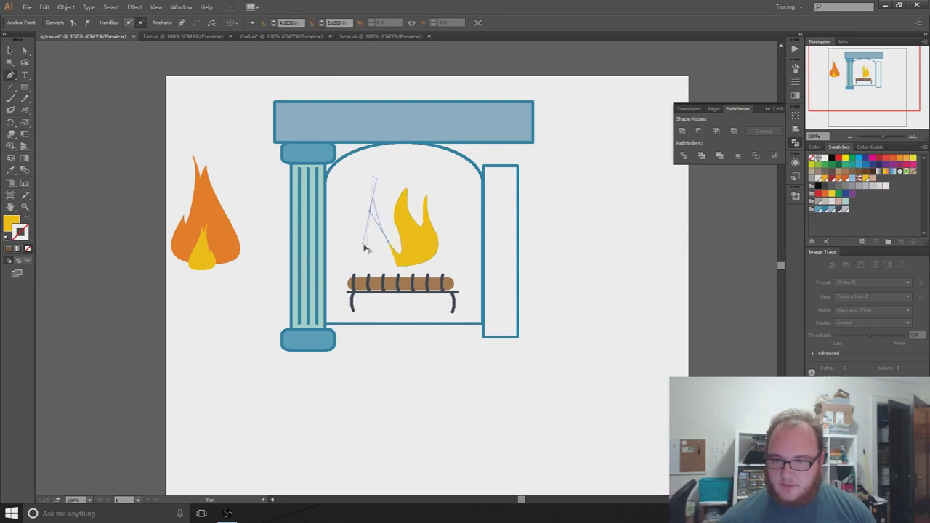
drag(353, 215, 393, 269)
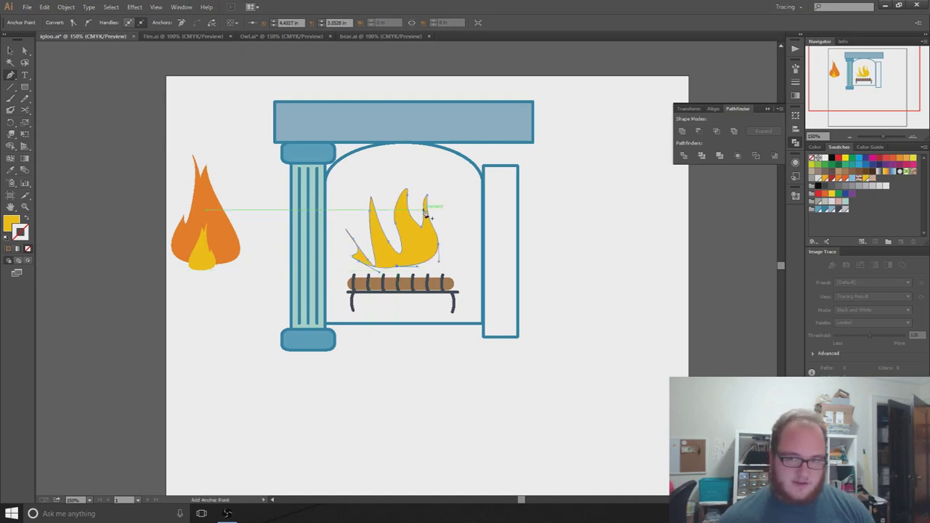
- Select the reshaped flame and delete it
click(10, 51)
click(399, 230)
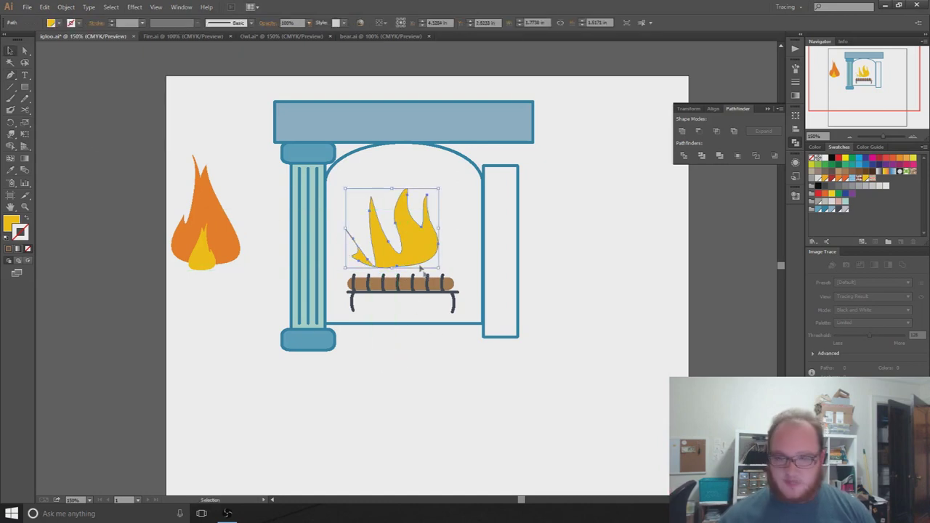
key(Delete)
key(p)
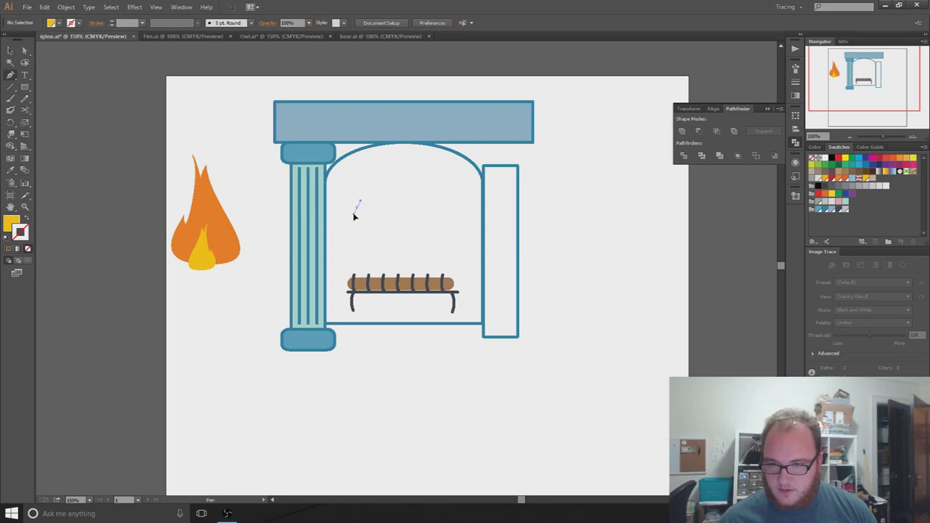
- Draw a curved flame path rising from the log, clearing its fill
drag(354, 216, 374, 278)
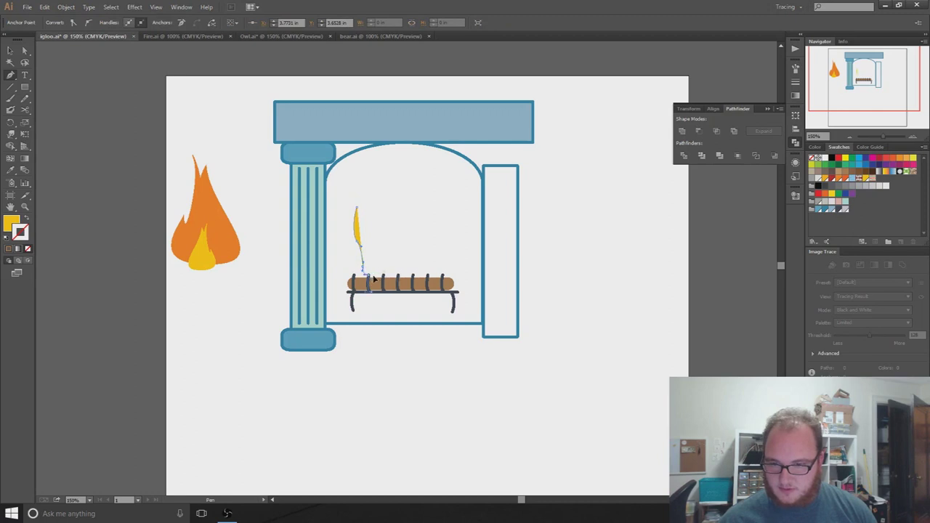
key(/)
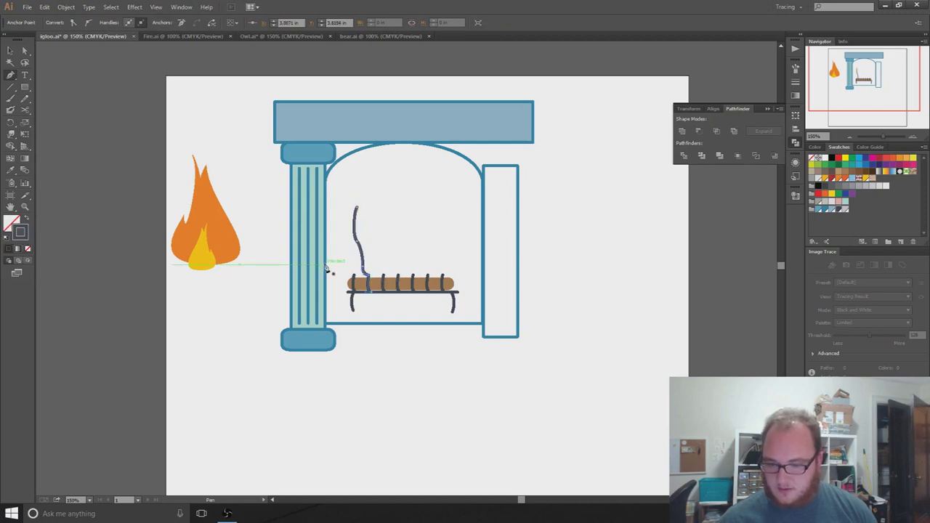
key(ctrl+z)
scroll(377, 287, up, 3)
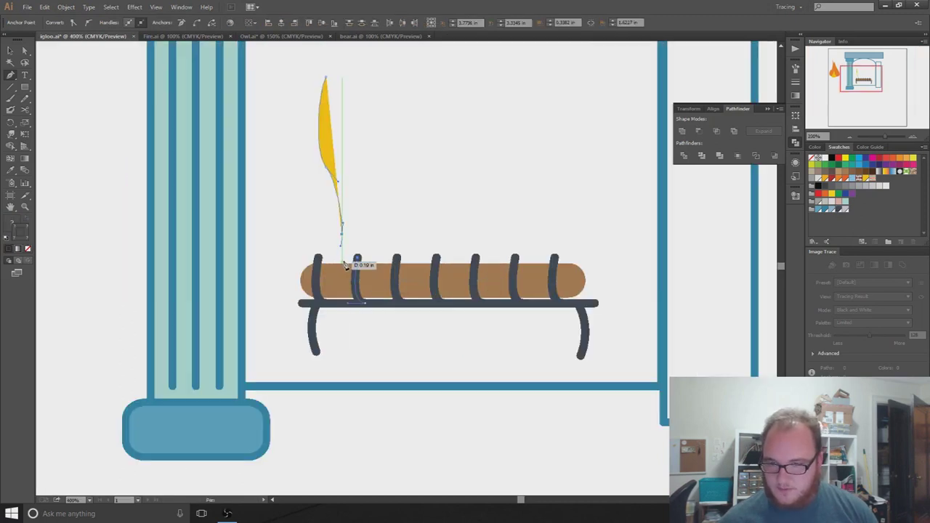
drag(346, 263, 348, 267)
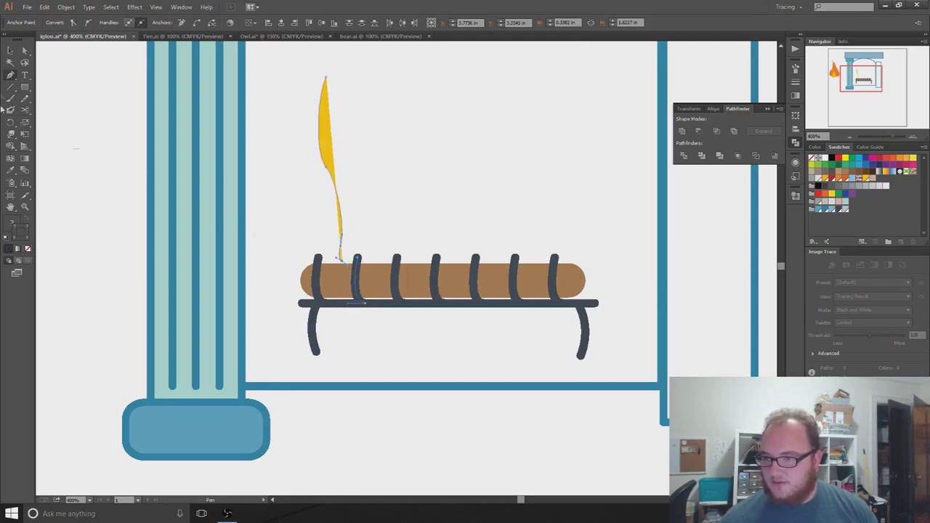
- Swap fill and stroke so the flame path becomes a thin yellow outline
click(10, 52)
click(321, 128)
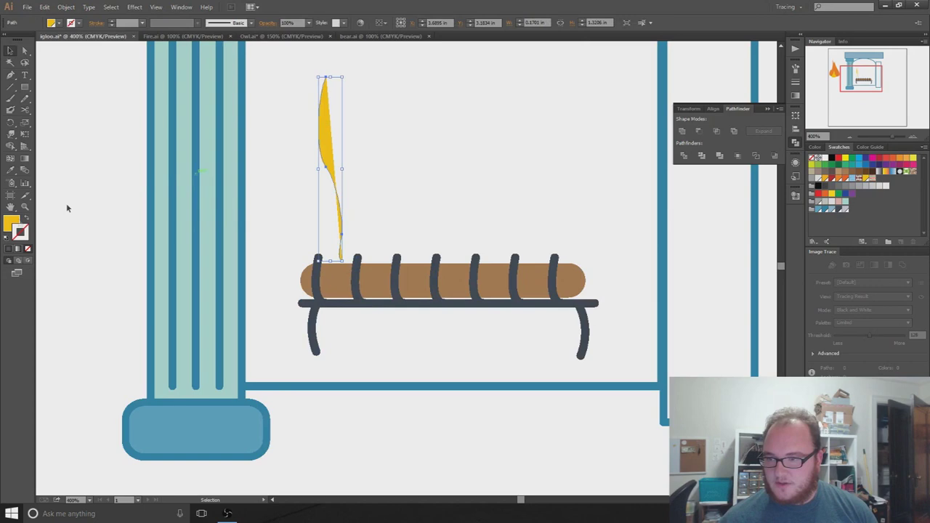
click(28, 221)
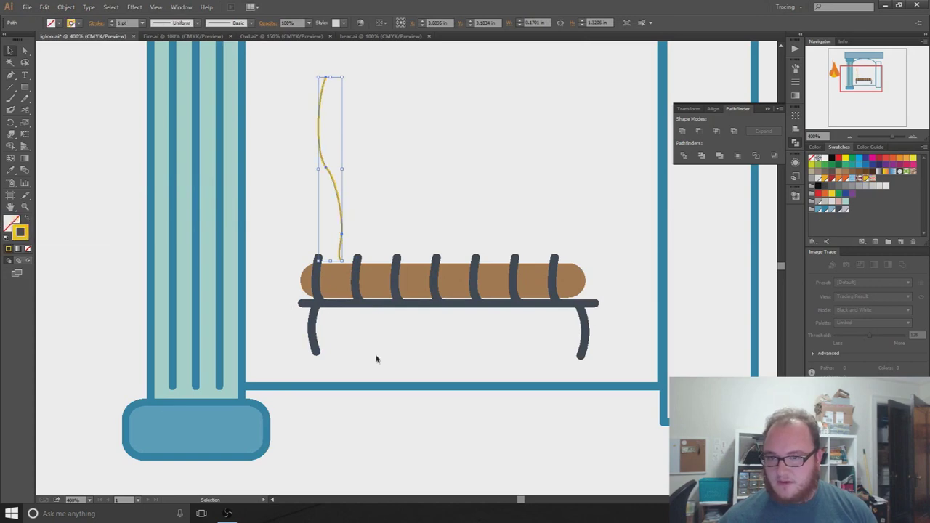
click(376, 243)
click(331, 177)
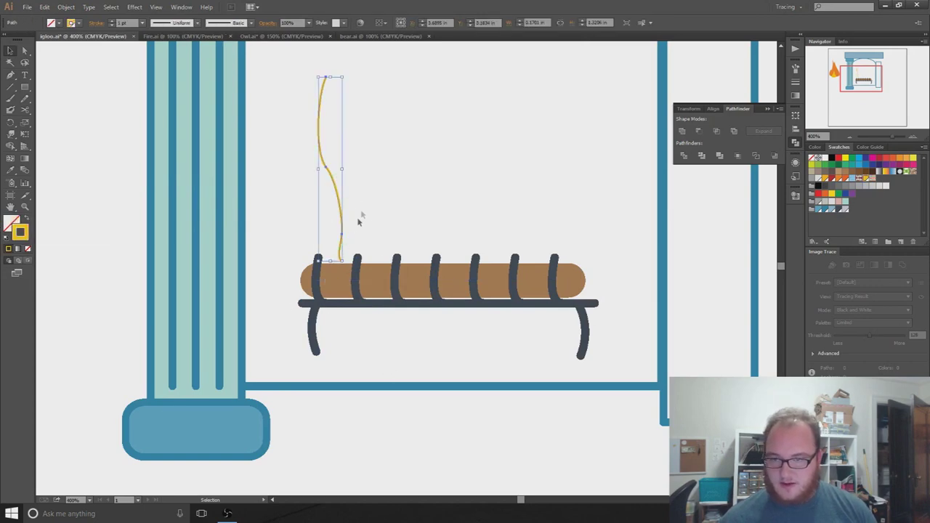
scroll(368, 190, down, 2)
scroll(368, 179, up, 2)
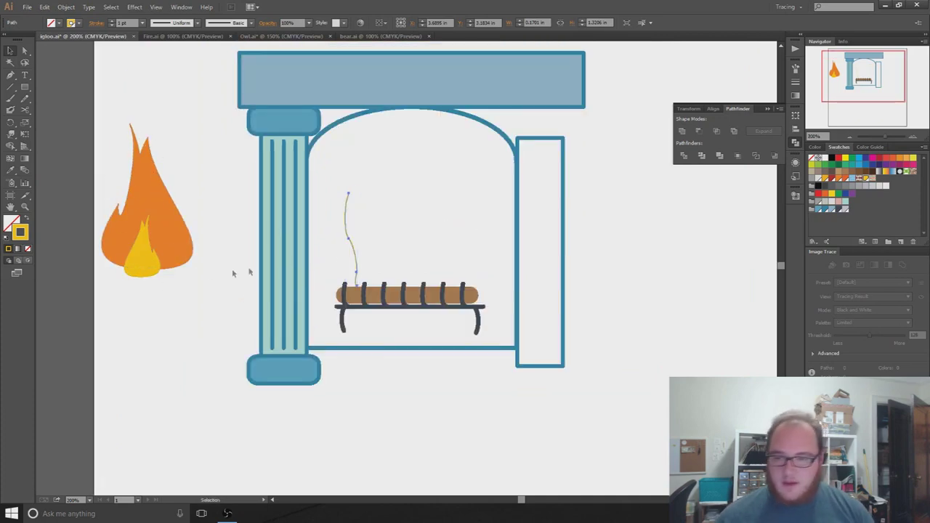
- Raise the wavy flame line's stroke weight three increments in the Control bar
click(354, 252)
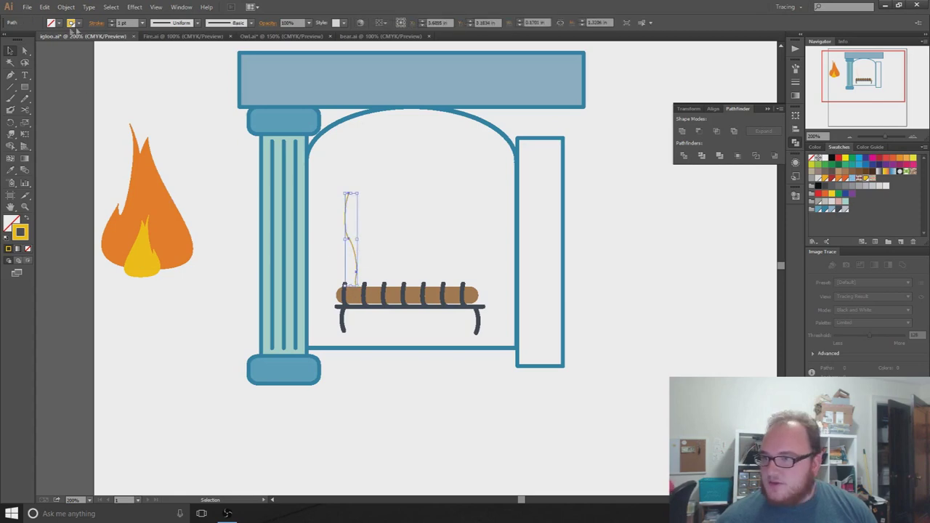
click(111, 21)
click(112, 21)
click(111, 21)
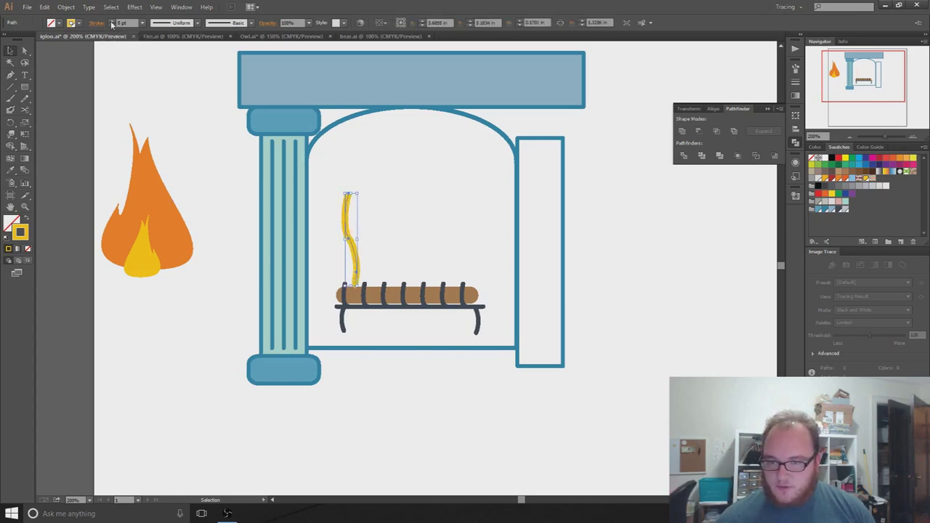
click(386, 406)
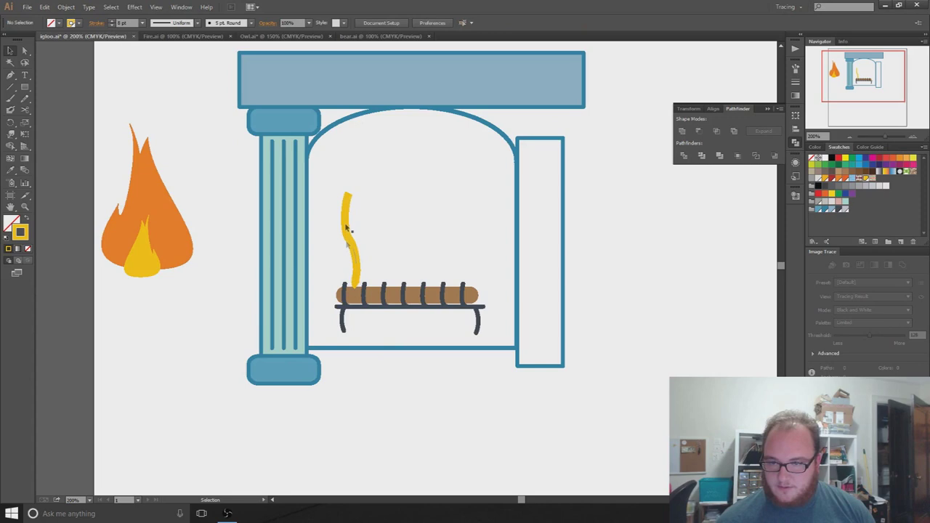
- Apply the charcoal brush from the Brush Definition list to the flame line
click(219, 24)
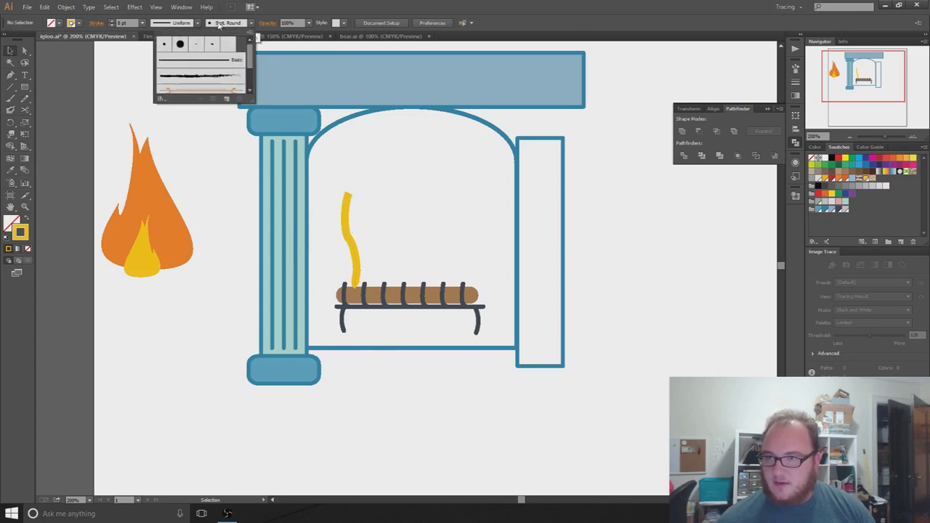
click(201, 76)
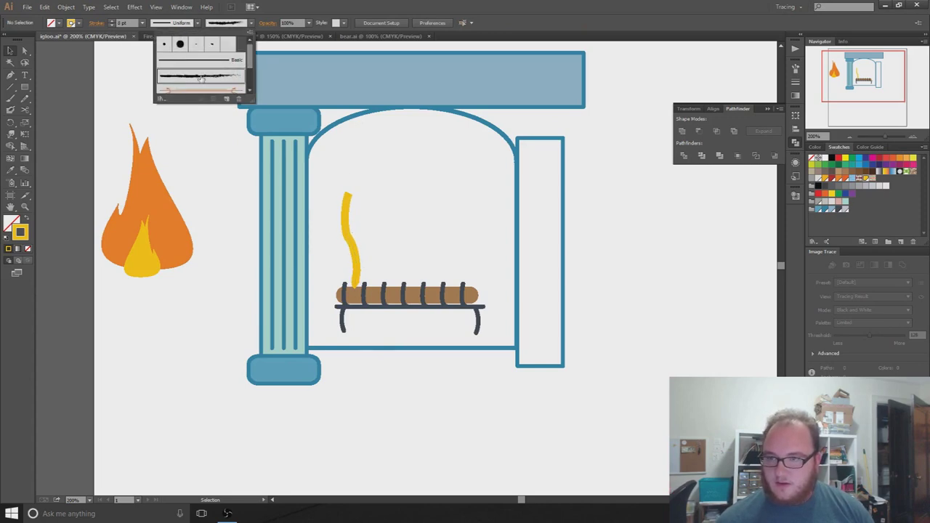
click(333, 191)
drag(331, 220, 331, 220)
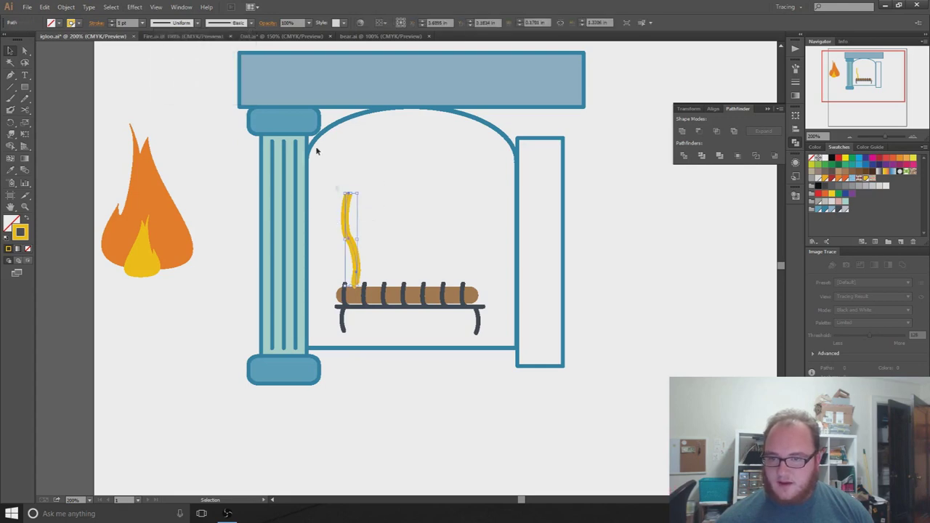
click(219, 23)
click(219, 82)
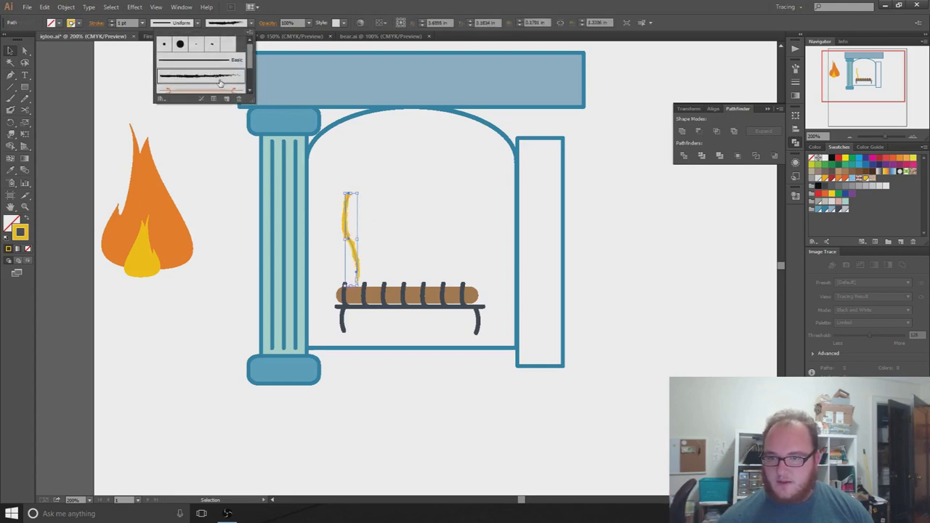
click(392, 401)
click(387, 231)
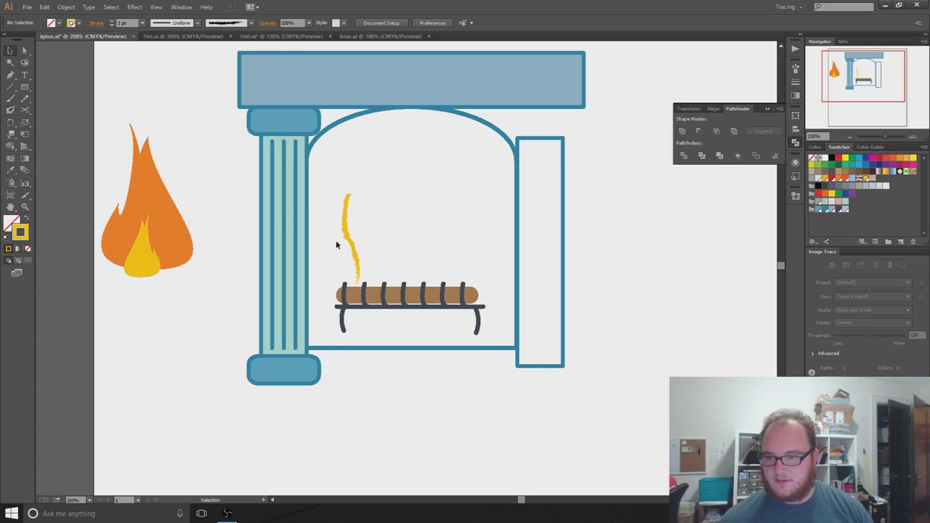
- Copy the flame line to the right as a fourth stroke and make it slightly narrower
drag(349, 241, 442, 244)
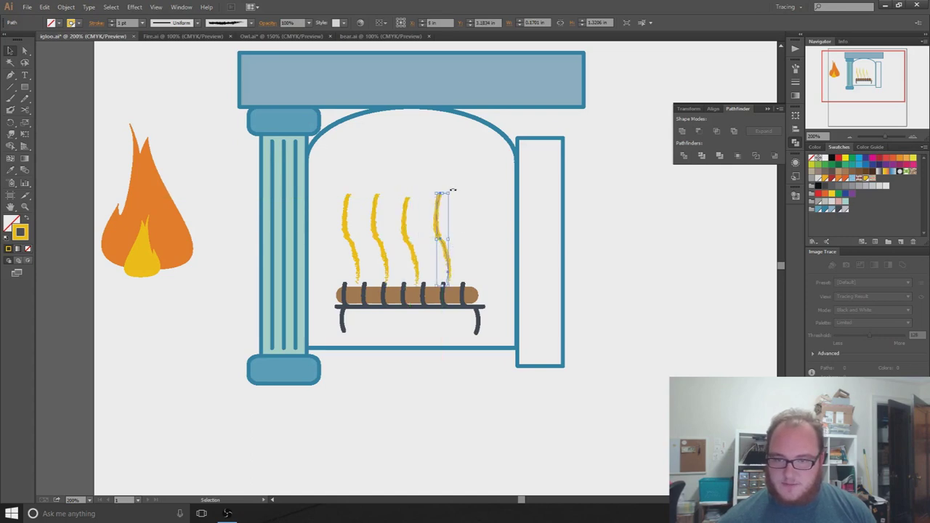
mouse_move(452, 190)
mouse_down()
mouse_move(464, 269)
mouse_move(441, 307)
mouse_move(445, 194)
mouse_up()
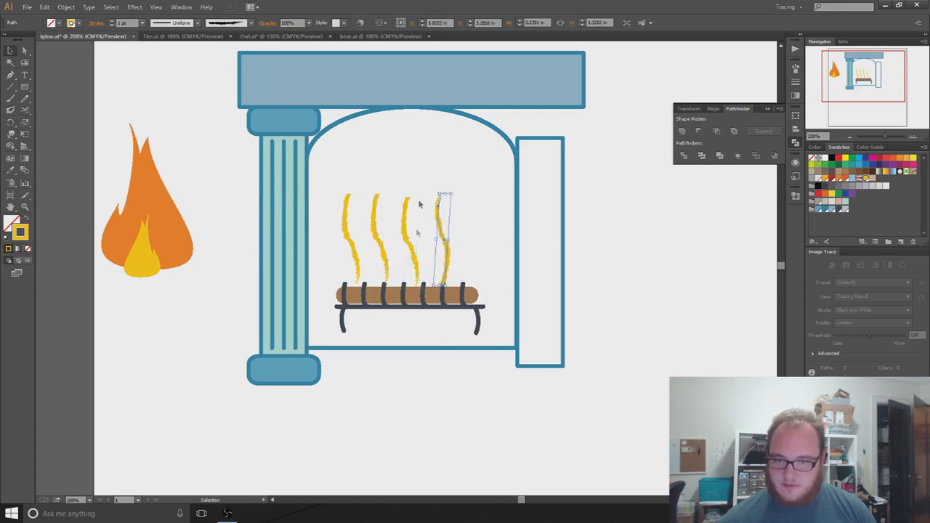
click(322, 252)
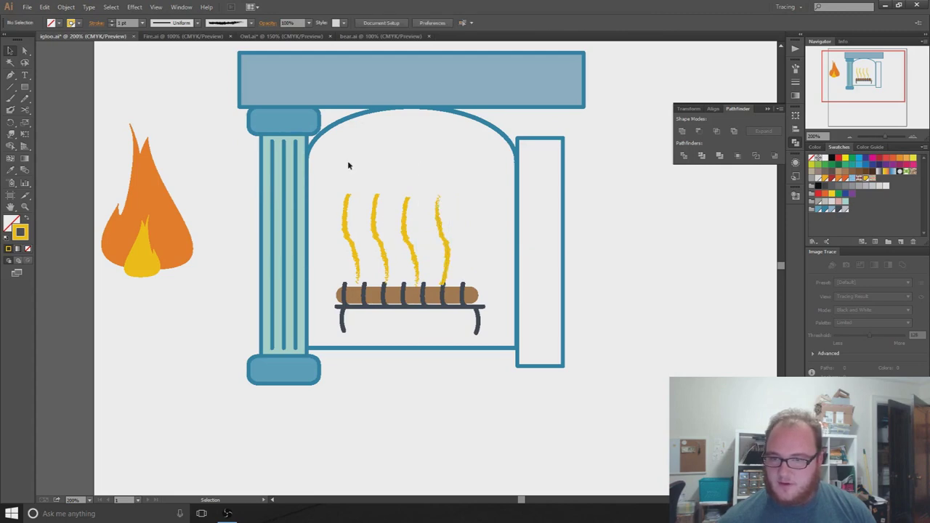
mouse_move(347, 165)
mouse_down()
mouse_move(436, 225)
mouse_move(468, 233)
mouse_up()
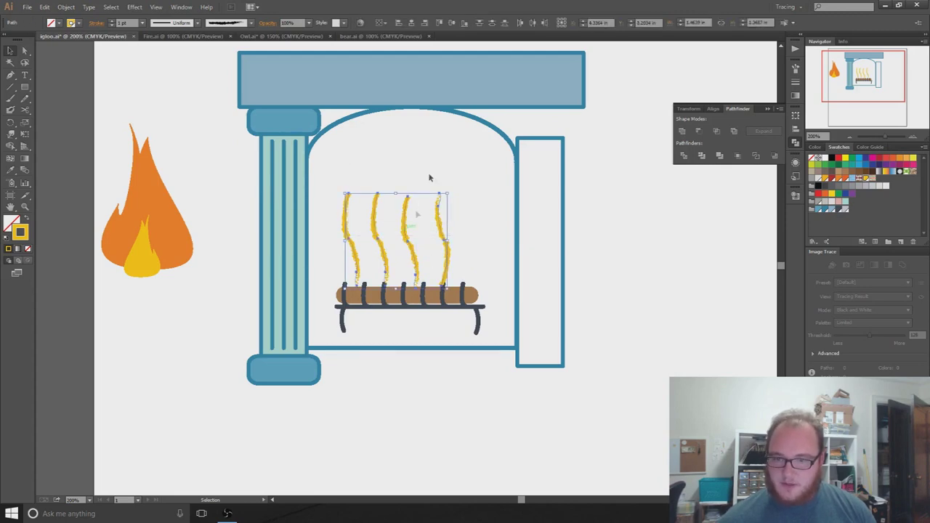
click(381, 153)
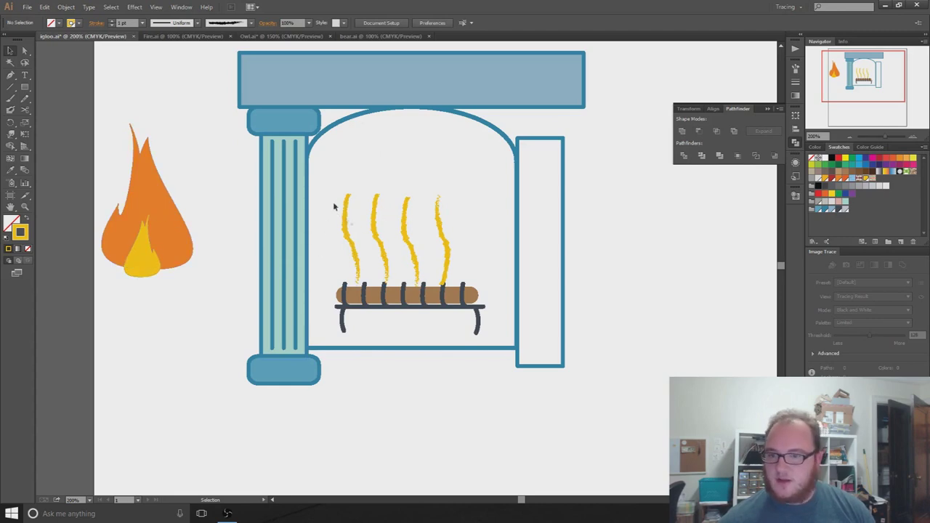
- Give the leftmost flame stroke Width Profile 2 and the Basic brush
drag(361, 208, 362, 211)
click(195, 23)
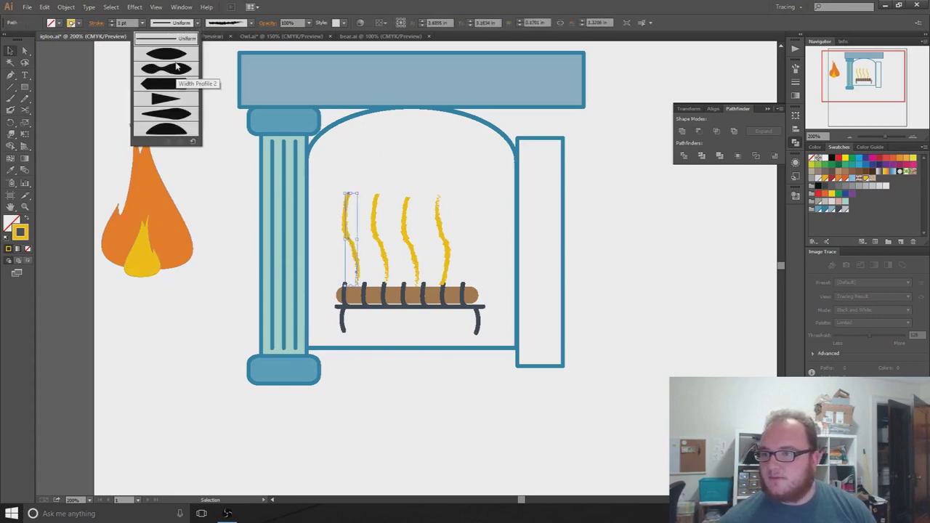
click(169, 69)
key(ctrl+shift+a)
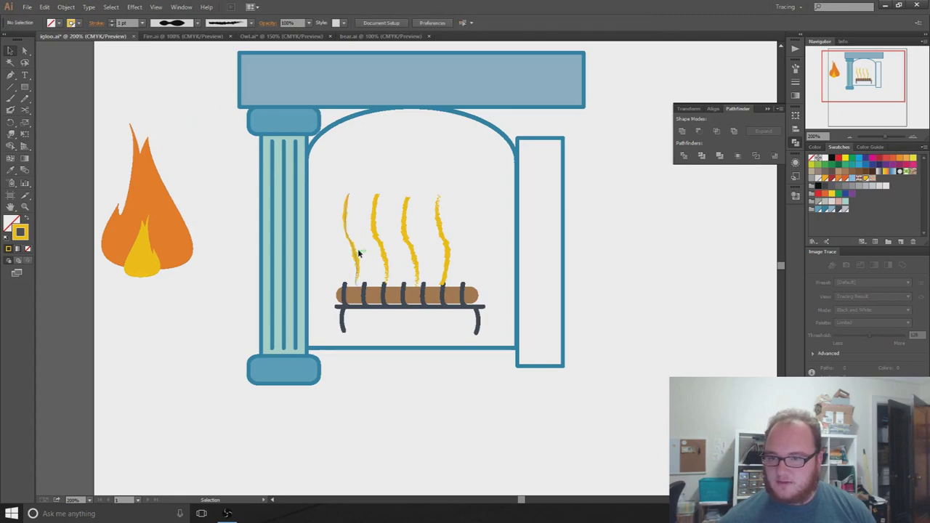
click(355, 254)
click(239, 22)
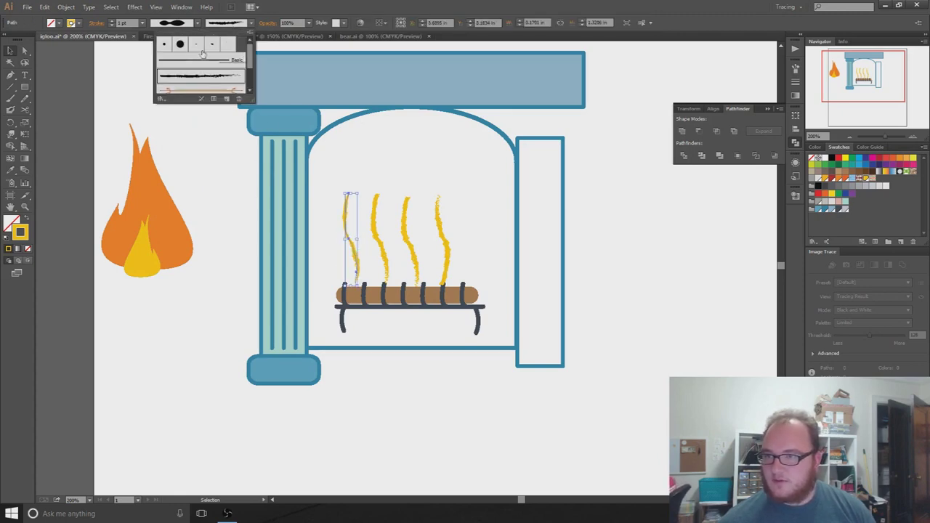
click(169, 59)
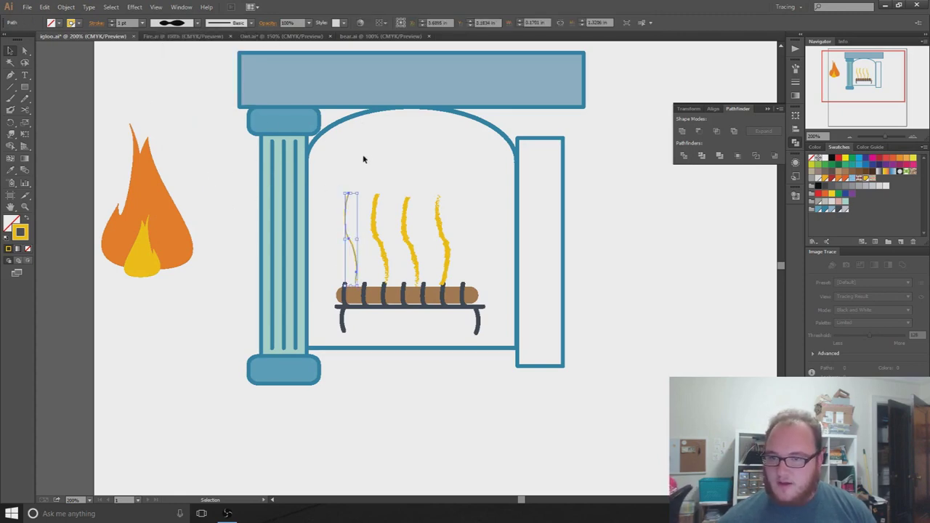
- Raise the left flame's stroke weight to about 14 pt
key(ctrl+shift+a)
click(349, 236)
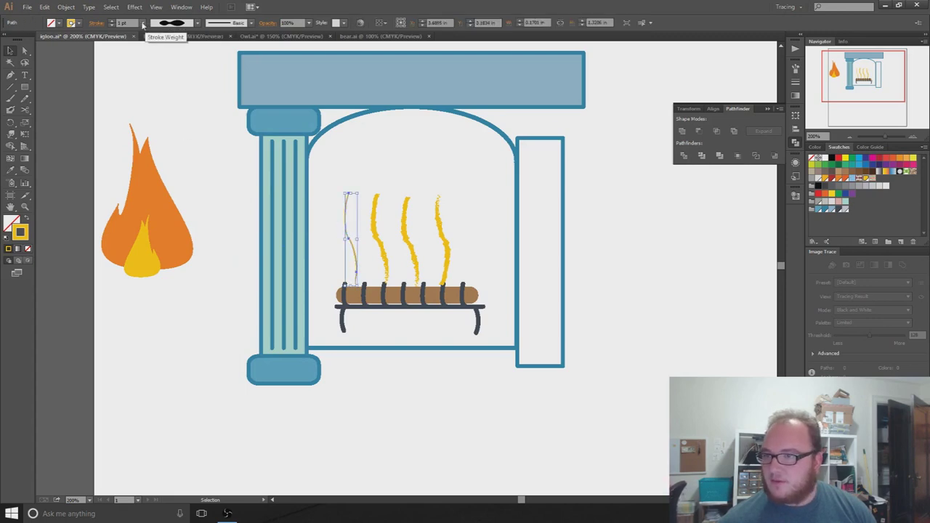
click(172, 22)
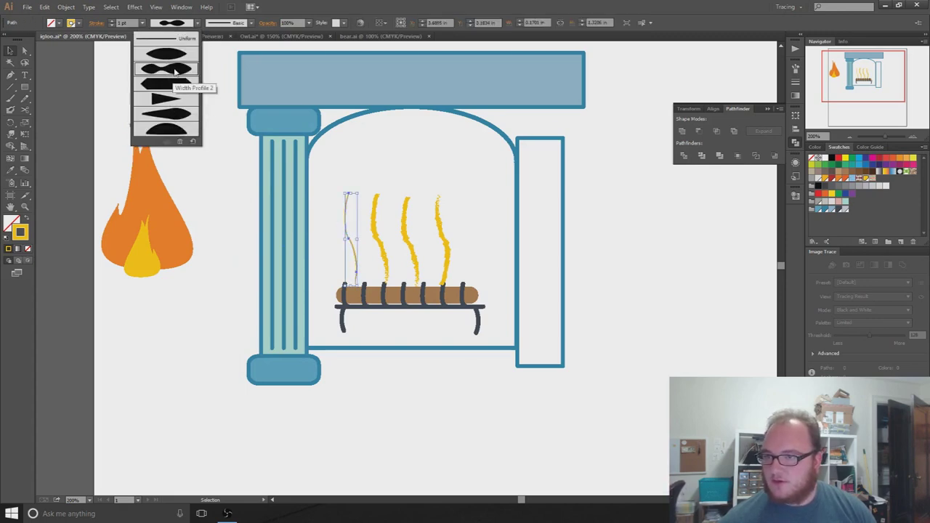
click(108, 100)
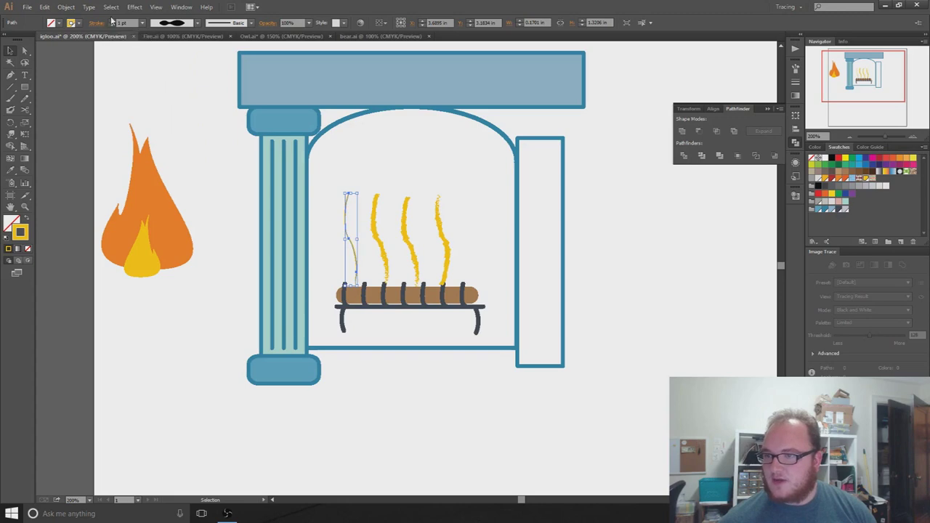
click(111, 20)
click(111, 21)
click(111, 20)
click(111, 21)
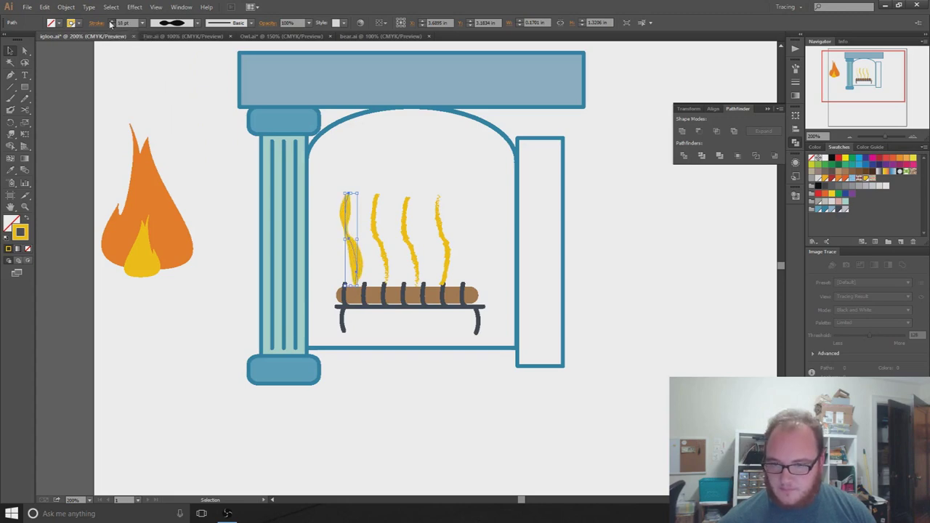
click(111, 20)
click(198, 304)
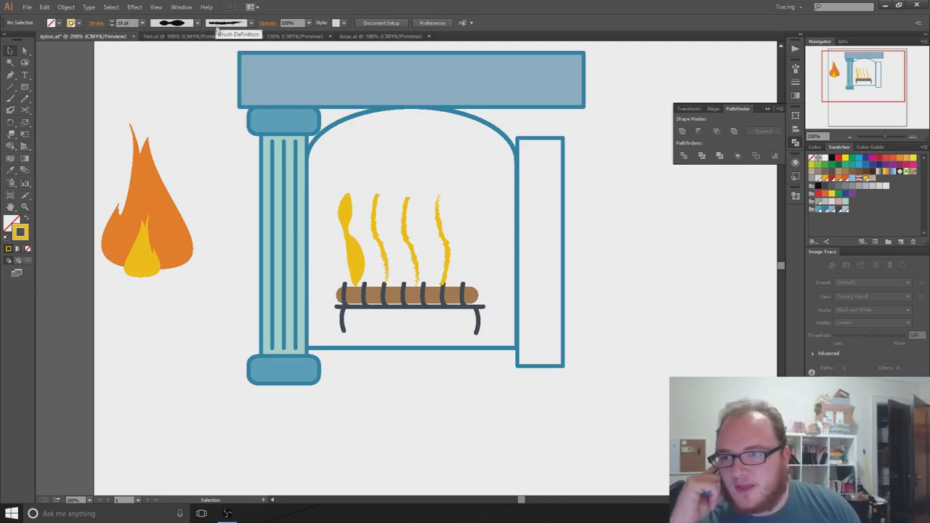
click(350, 247)
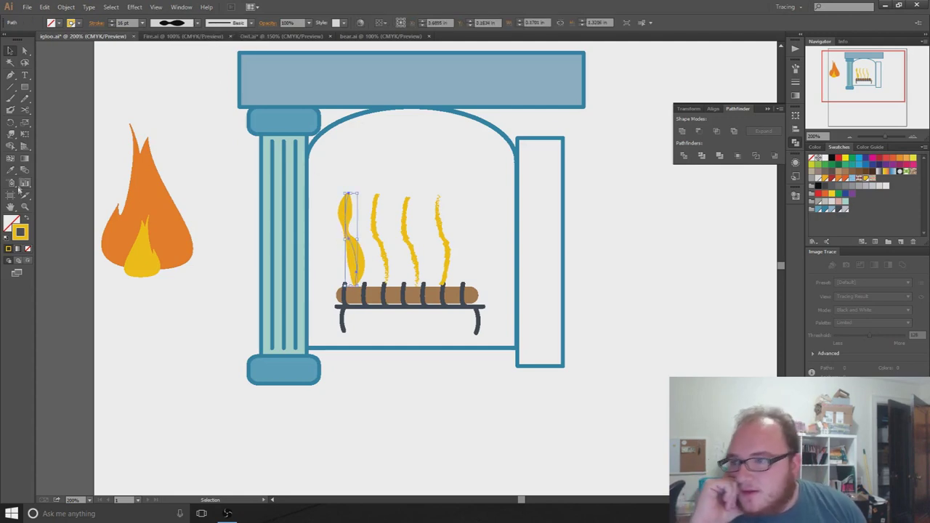
- With the Width tool, widen the top part of the left flame
click(9, 125)
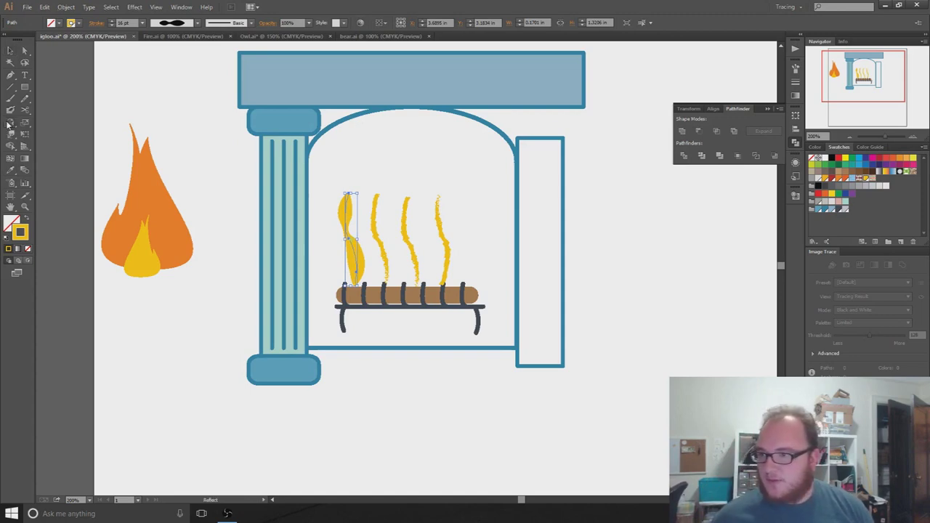
click(12, 135)
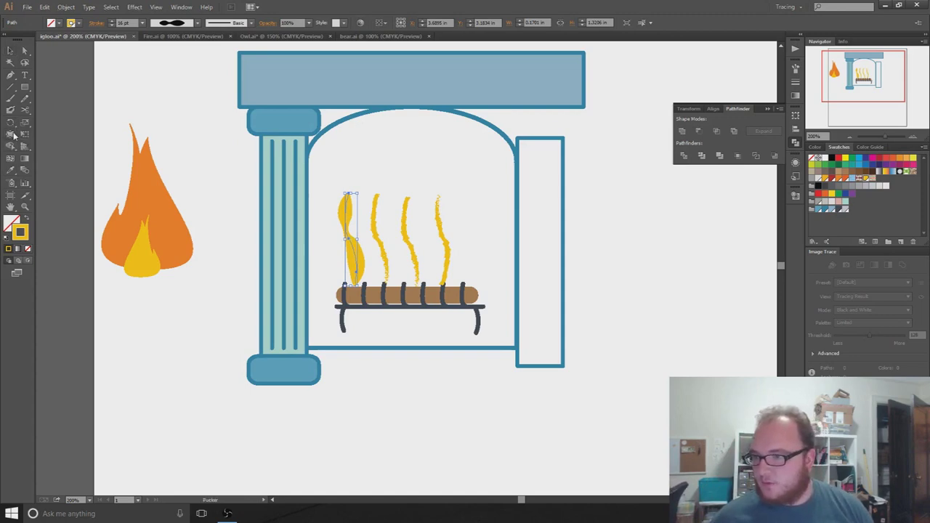
alt+click(13, 135)
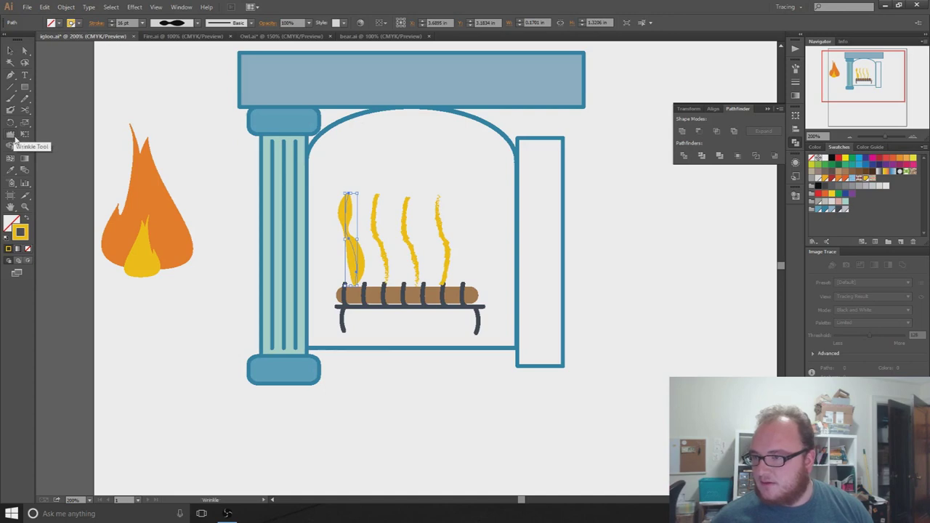
alt+click(13, 136)
alt+click(12, 137)
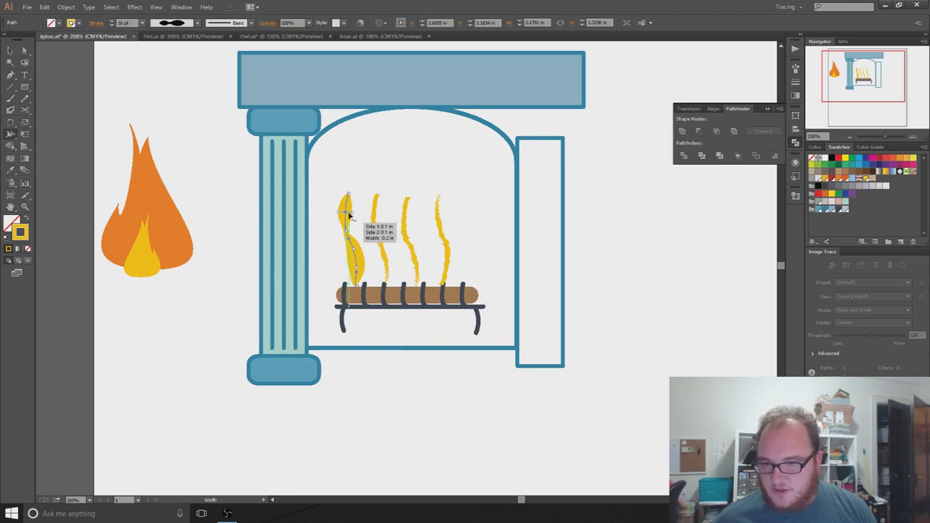
mouse_move(348, 211)
mouse_down()
mouse_move(375, 215)
mouse_move(348, 212)
mouse_up()
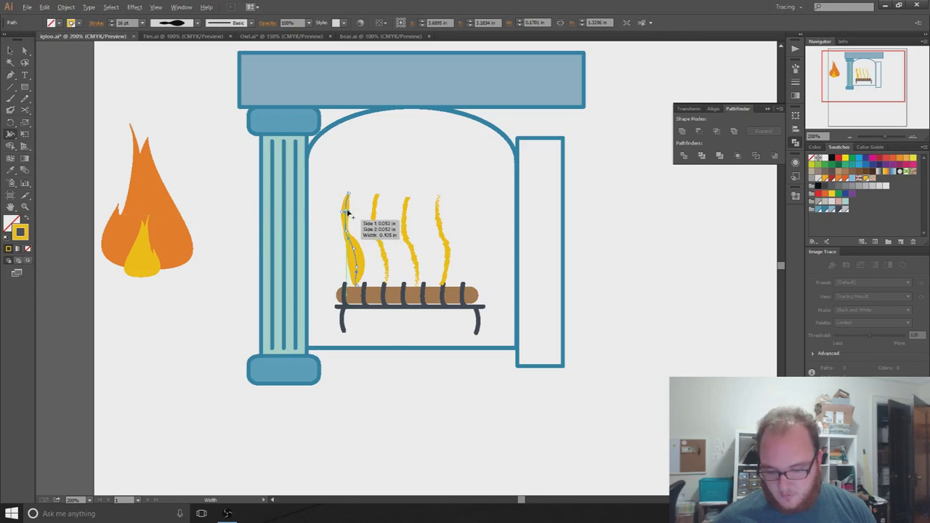
- Pinch the left flame's neck to nothing and widen its lower lobe
scroll(348, 212, up, 2)
scroll(348, 212, up, 1)
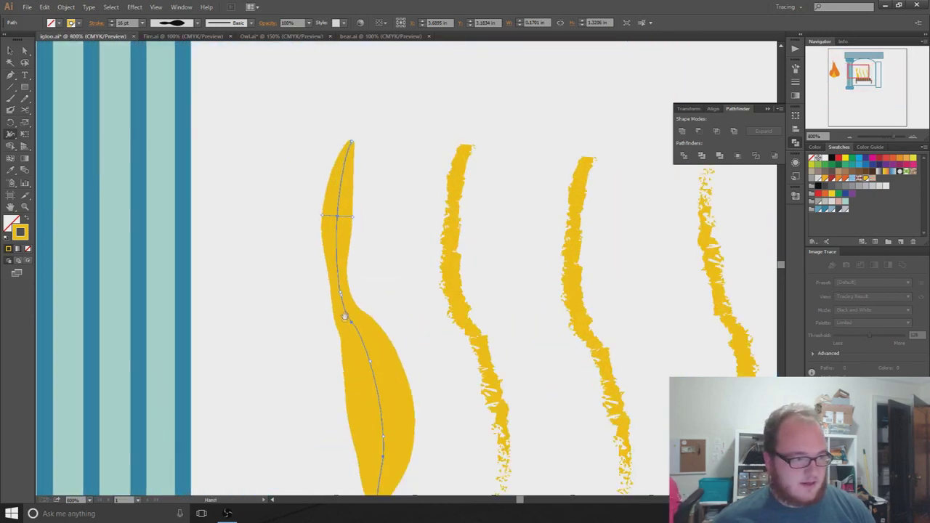
scroll(341, 203, down, 3)
drag(339, 195, 390, 156)
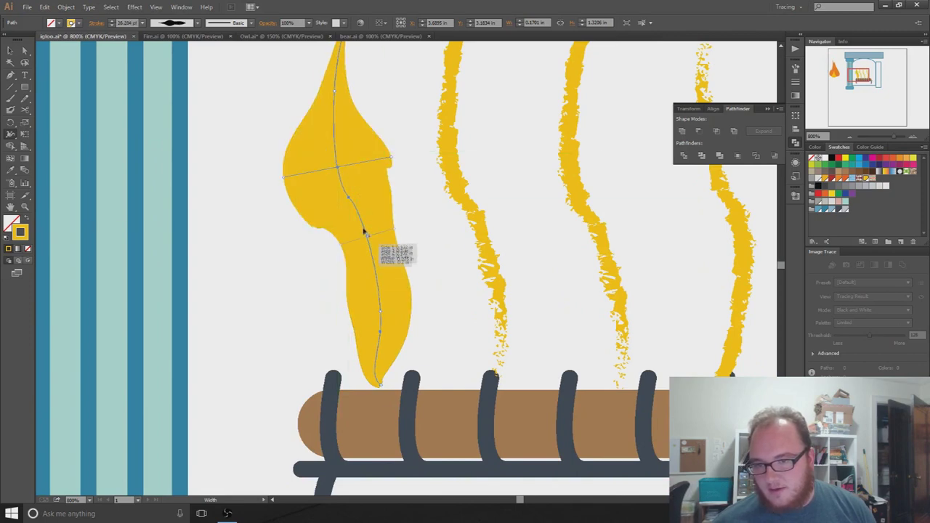
mouse_move(357, 215)
mouse_down()
mouse_move(332, 234)
mouse_move(367, 216)
mouse_move(356, 219)
mouse_up()
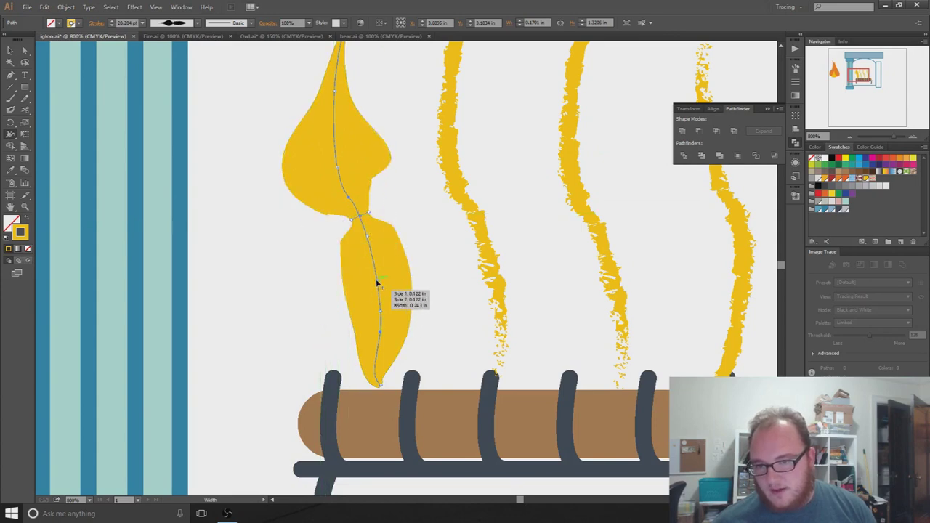
drag(377, 280, 426, 273)
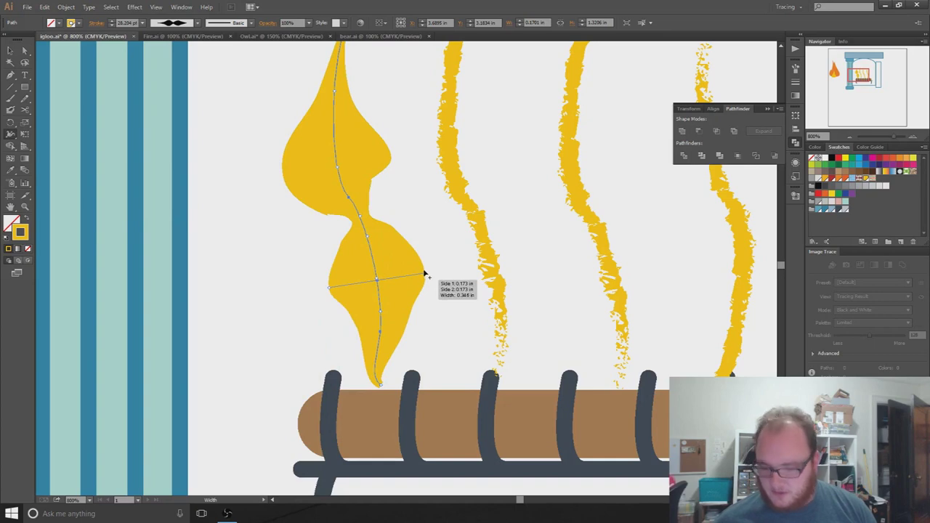
key(ctrl+minus)
key(ctrl+minus)
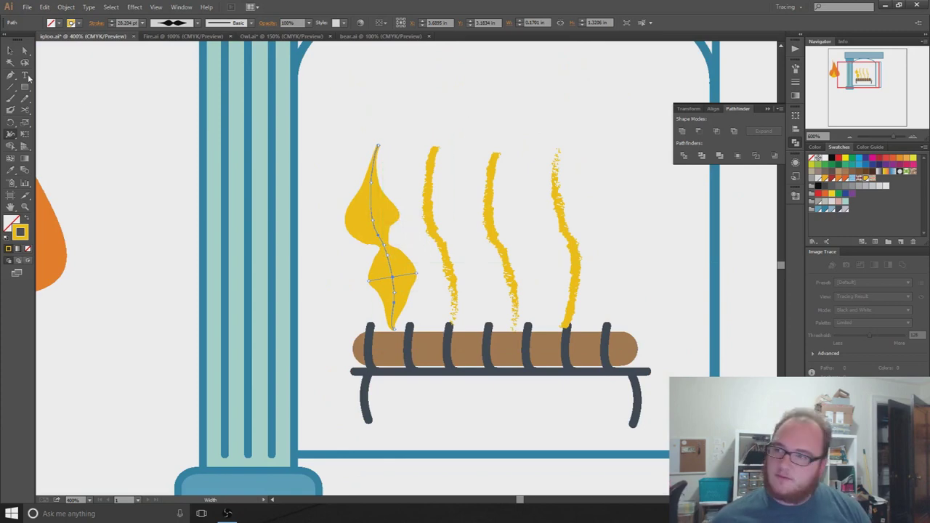
- Delete the sculpted left flame and marquee-select the other three flame strokes
click(9, 51)
click(373, 202)
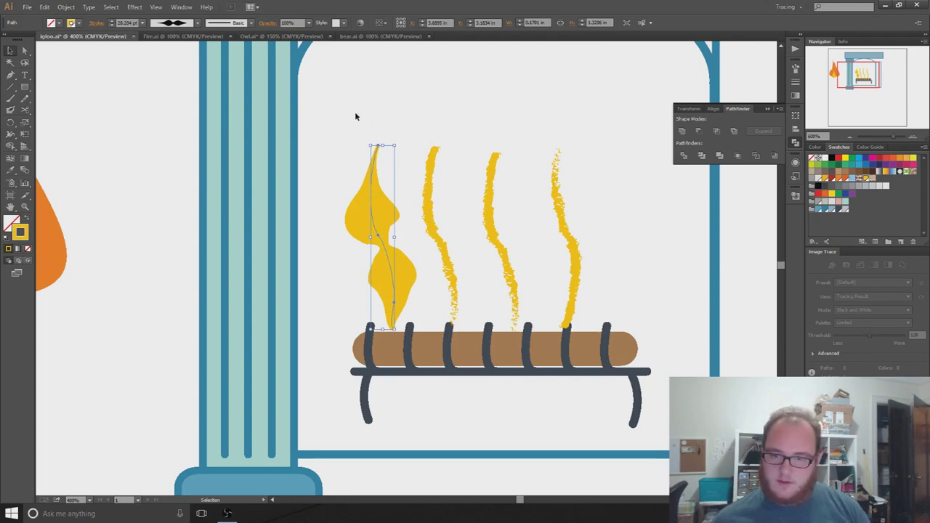
key(Delete)
alt+scroll(501, 213, down, 3)
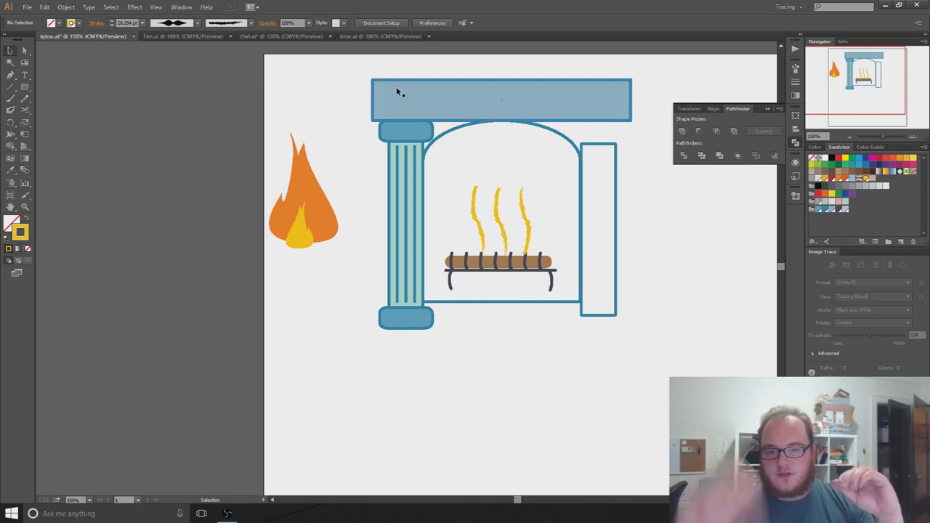
drag(462, 172, 539, 220)
- Delete the three flame strokes, then move the orange flame above the log and scale it down
key(Delete)
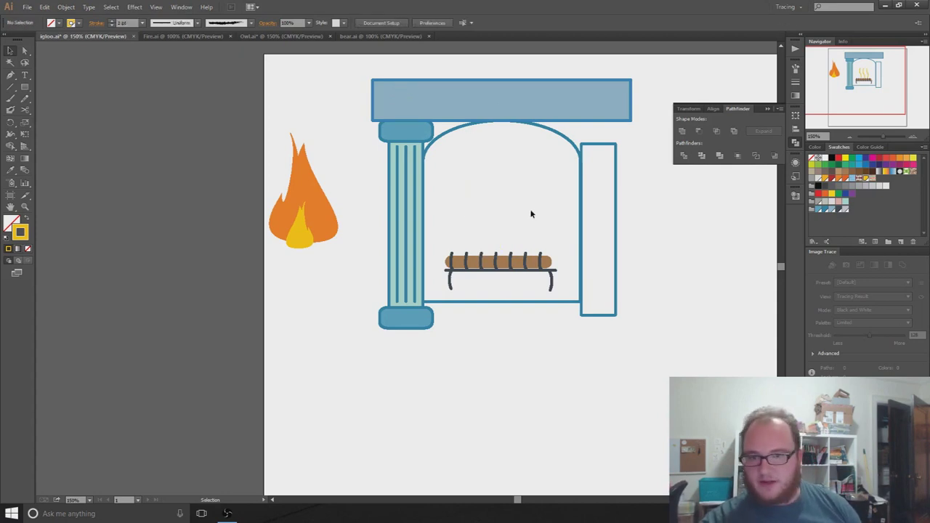
drag(317, 220, 536, 223)
scroll(535, 224, up, 2)
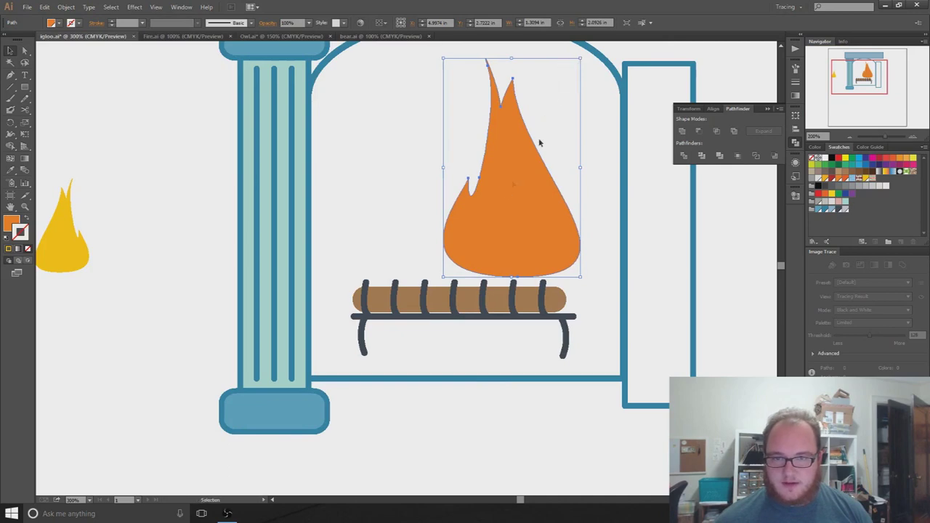
drag(580, 59, 539, 124)
drag(506, 227, 526, 235)
- Place a copy of the orange flame to the left along the log
key(a)
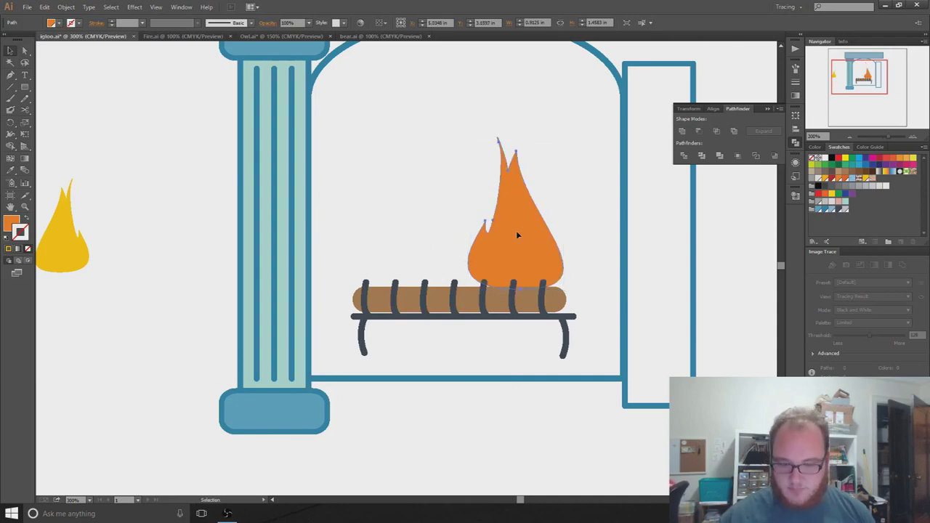
drag(517, 234, 411, 242)
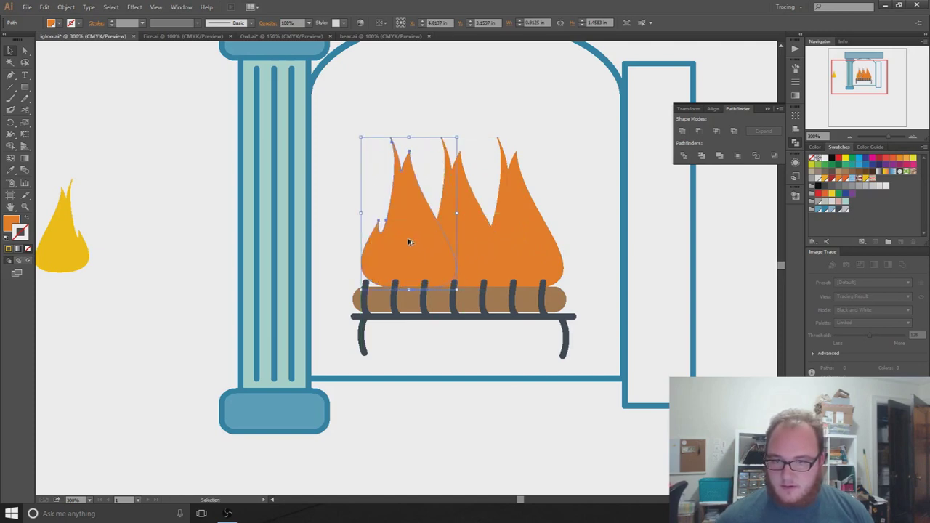
drag(405, 243, 394, 244)
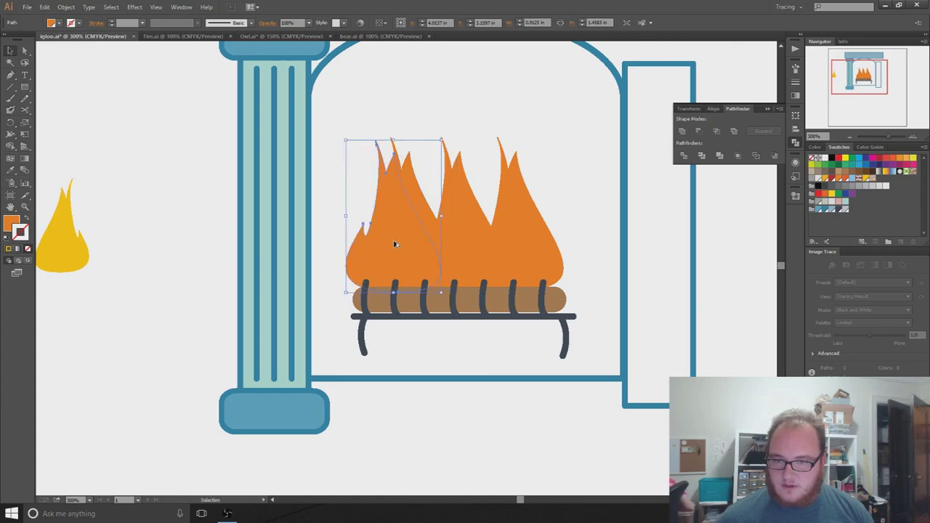
click(187, 181)
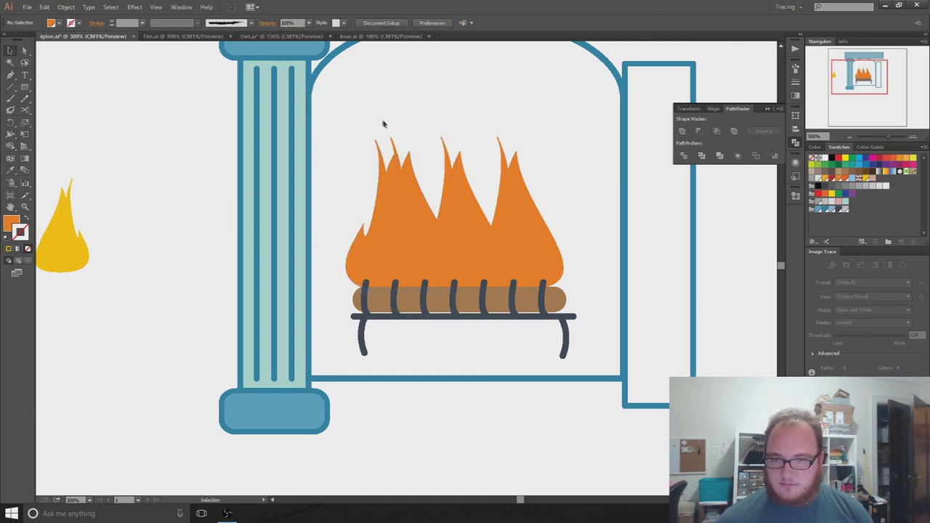
- Unite all the flame pieces into one shape with Pathfinder
drag(375, 121, 552, 210)
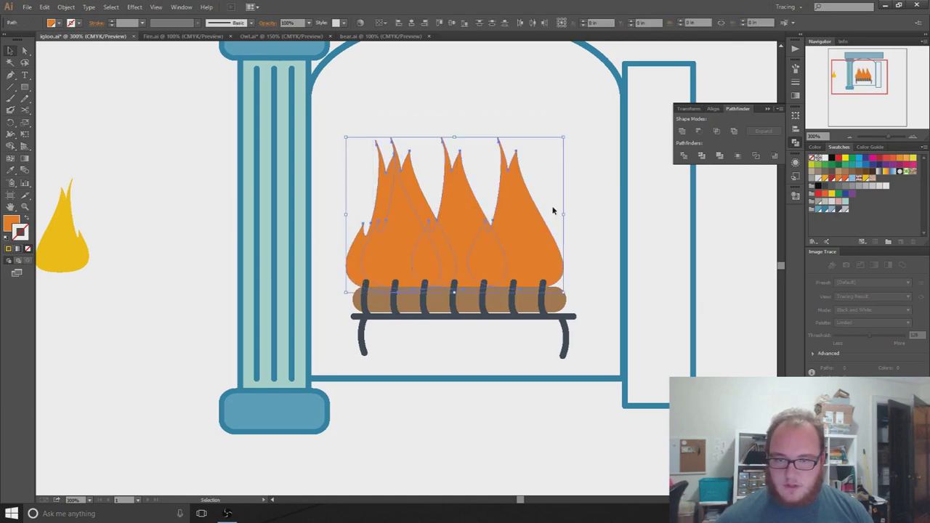
click(681, 131)
click(405, 96)
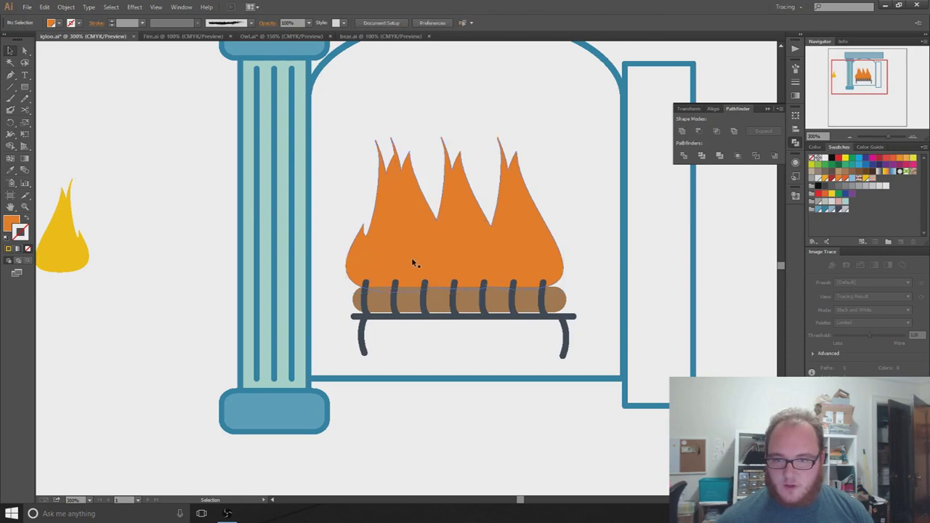
- Duplicate the flame, reflect the copy vertically, shrink it and lay it over the original
drag(412, 263, 471, 172)
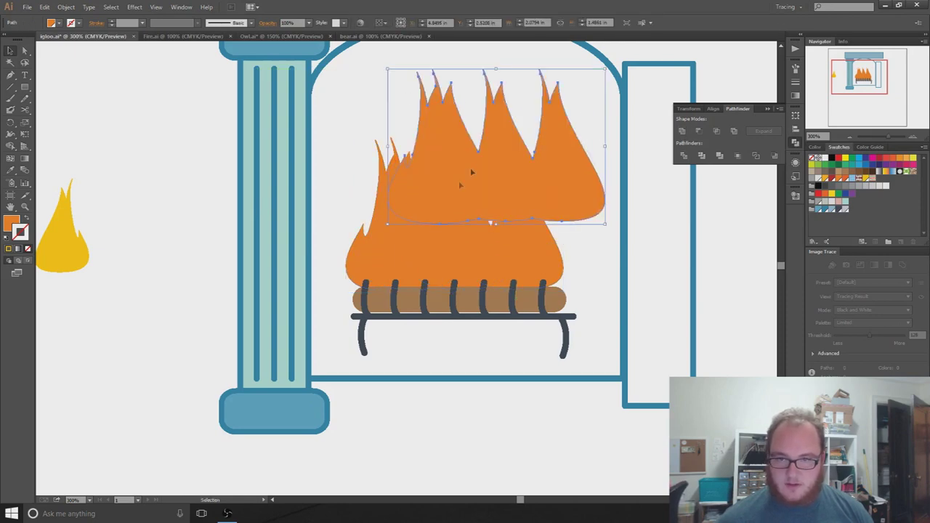
right_click(462, 172)
mouse_move(516, 298)
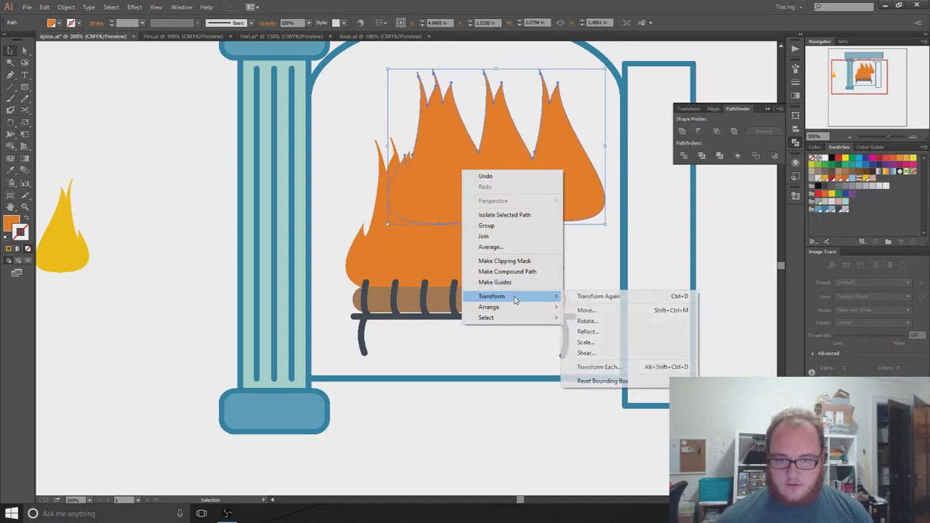
click(598, 332)
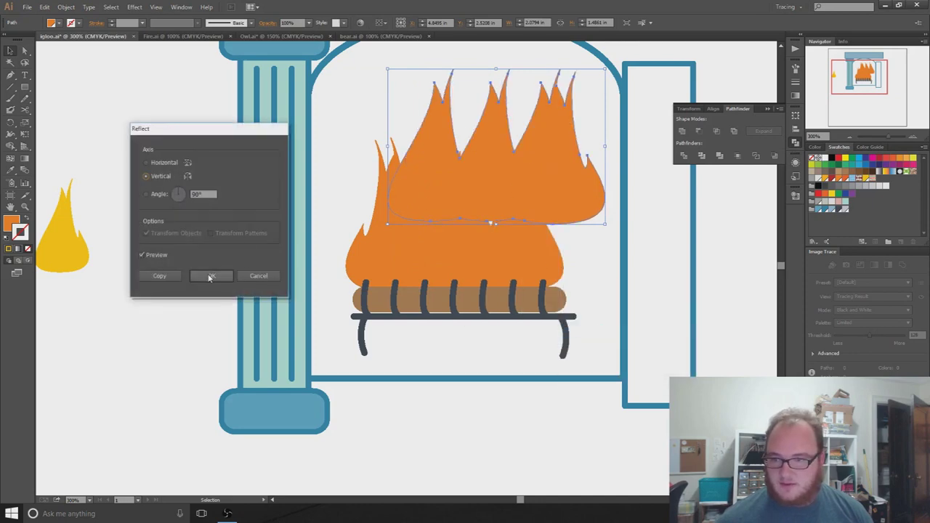
click(210, 276)
drag(513, 172, 482, 222)
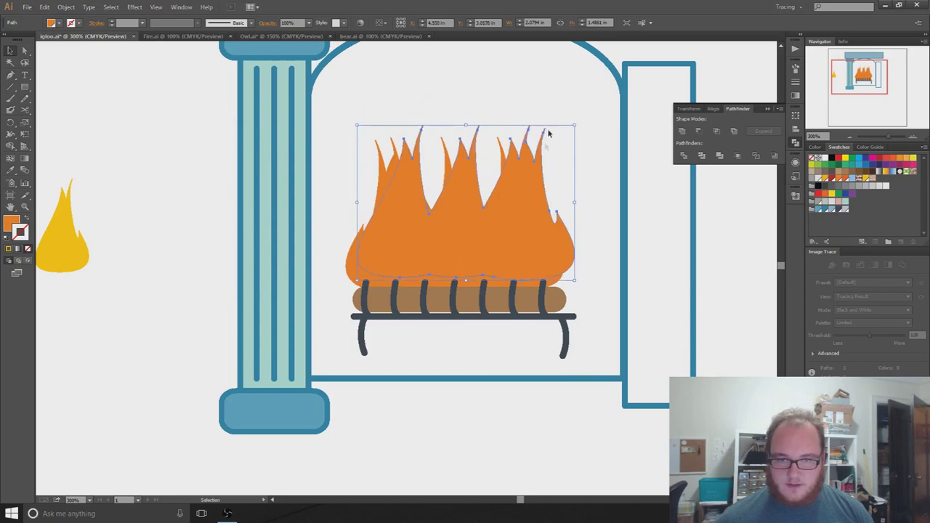
drag(574, 125, 536, 149)
drag(501, 234, 528, 220)
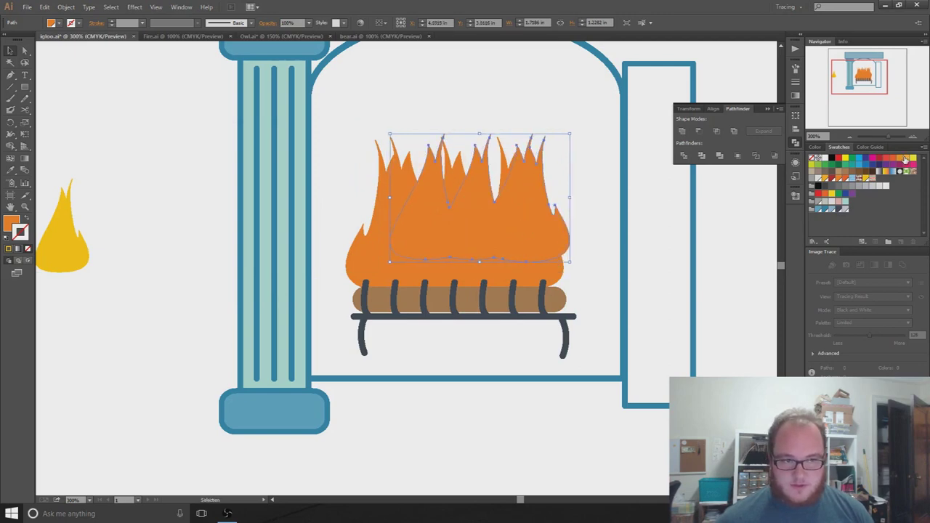
click(905, 159)
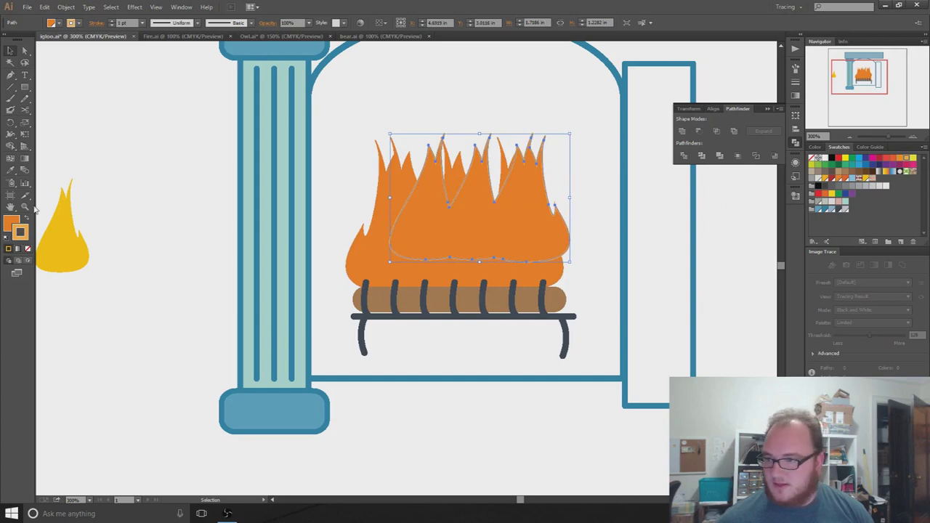
- Remove the mirrored flame's outline, give it the small flame's yellow, and send it behind the orange flame
key(slash)
key(i)
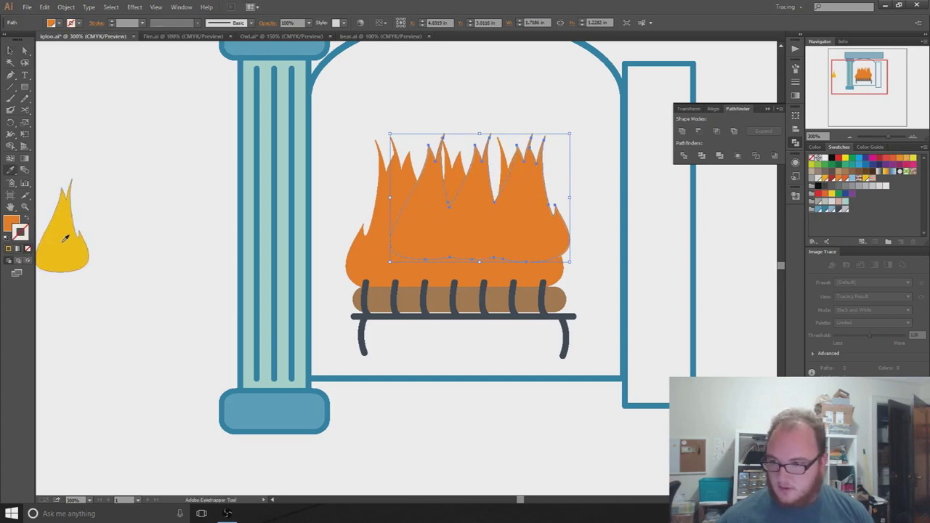
click(65, 238)
key(v)
key(ctrl+bracketleft)
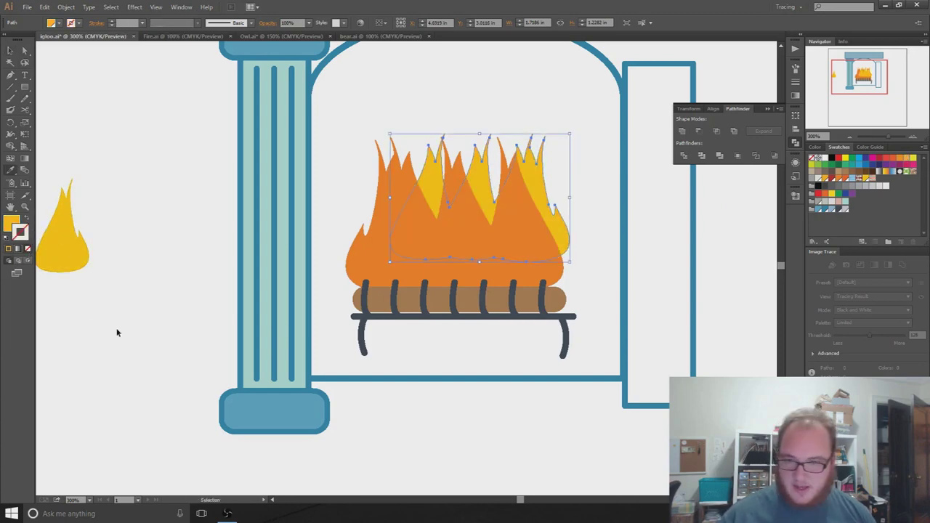
key(i)
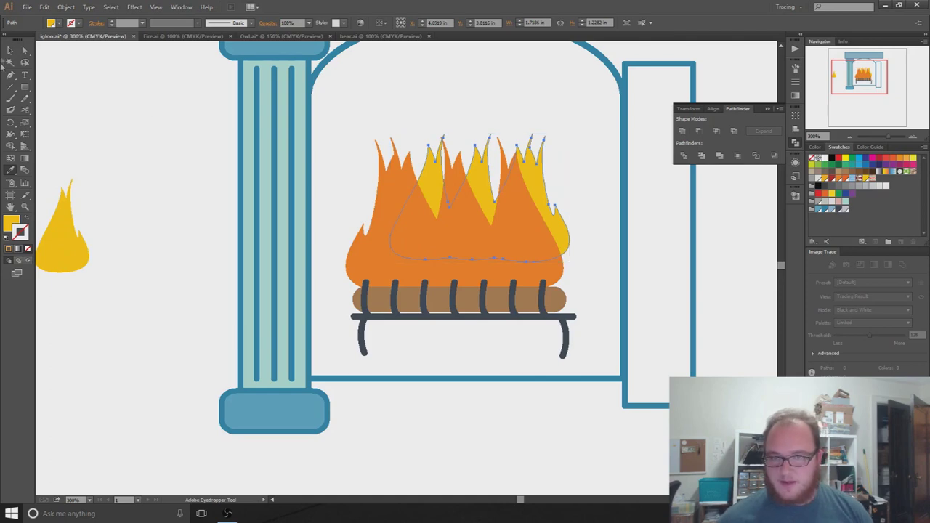
click(12, 51)
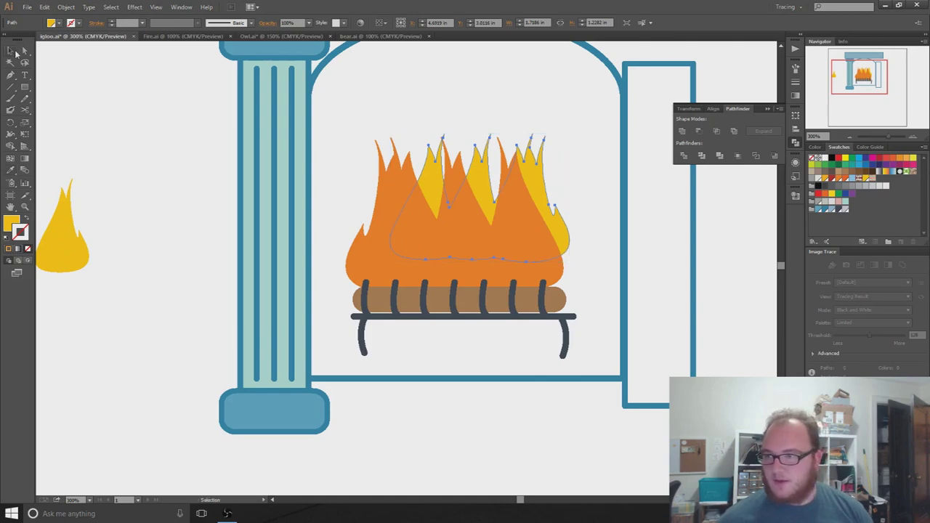
drag(564, 243, 557, 245)
- Shift the yellow back flame slightly right and move the small yellow flame onto the fire's lower left
key(ctrl+[)
click(558, 237)
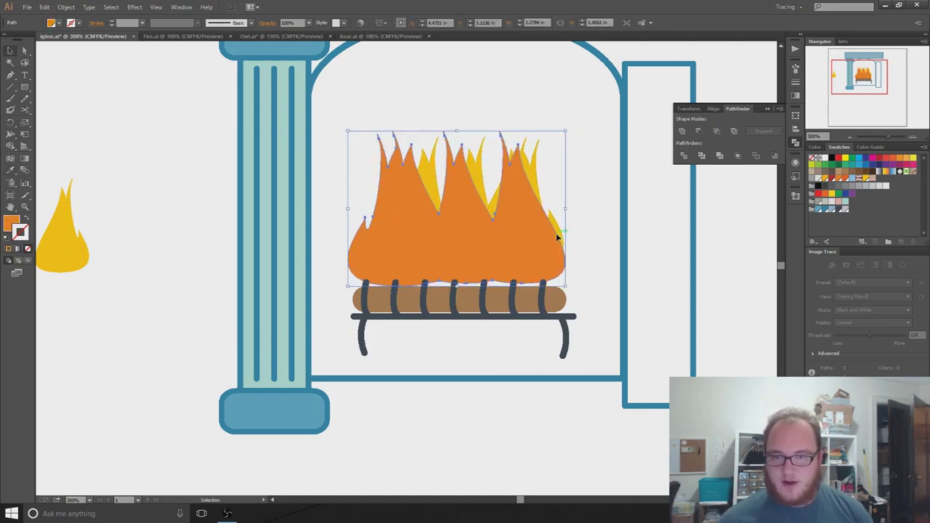
key(ctrl+shift+a)
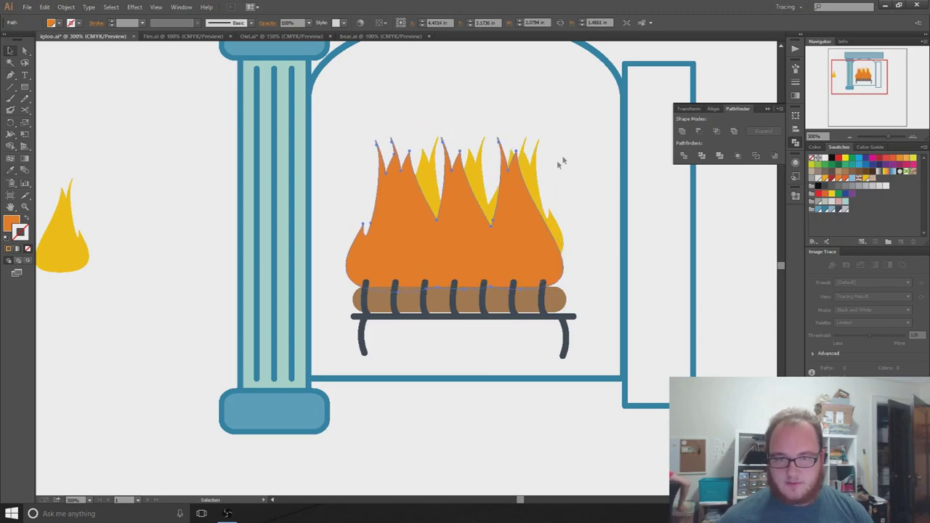
click(521, 166)
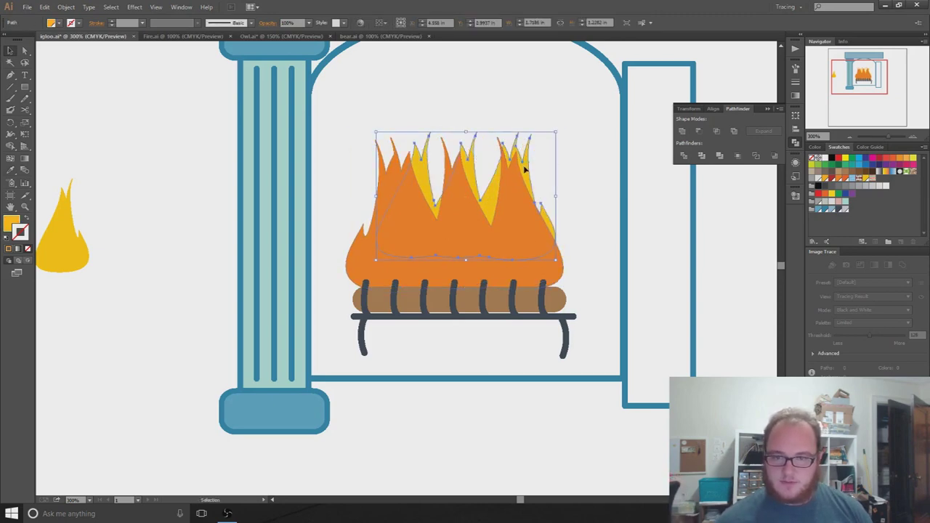
drag(525, 168, 531, 169)
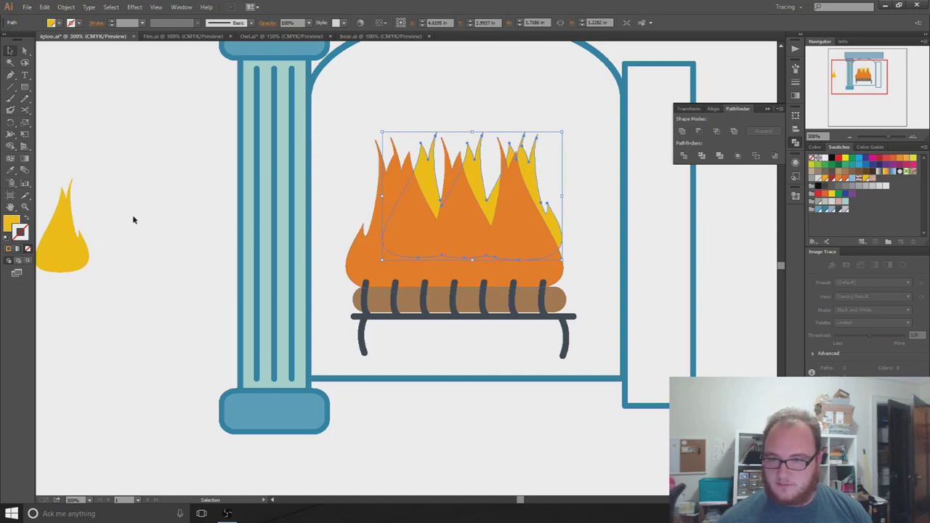
click(156, 220)
drag(90, 249, 407, 263)
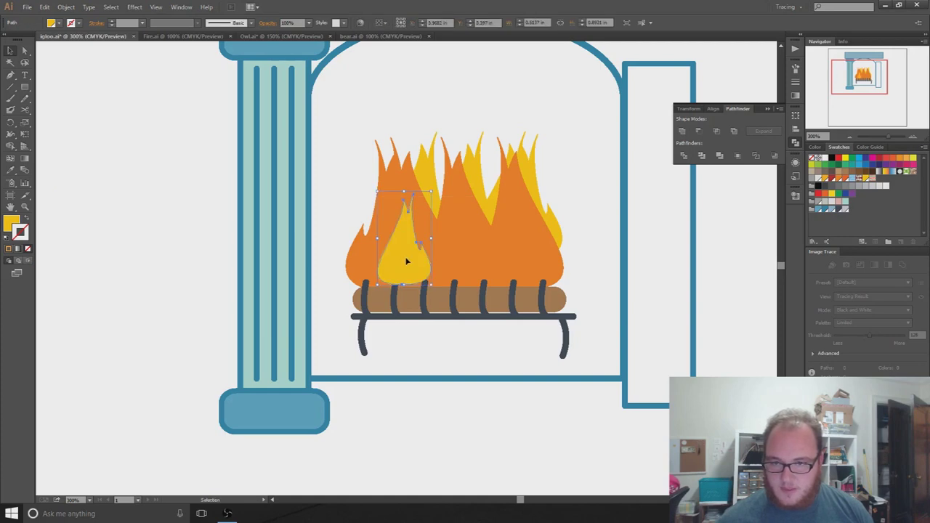
click(891, 158)
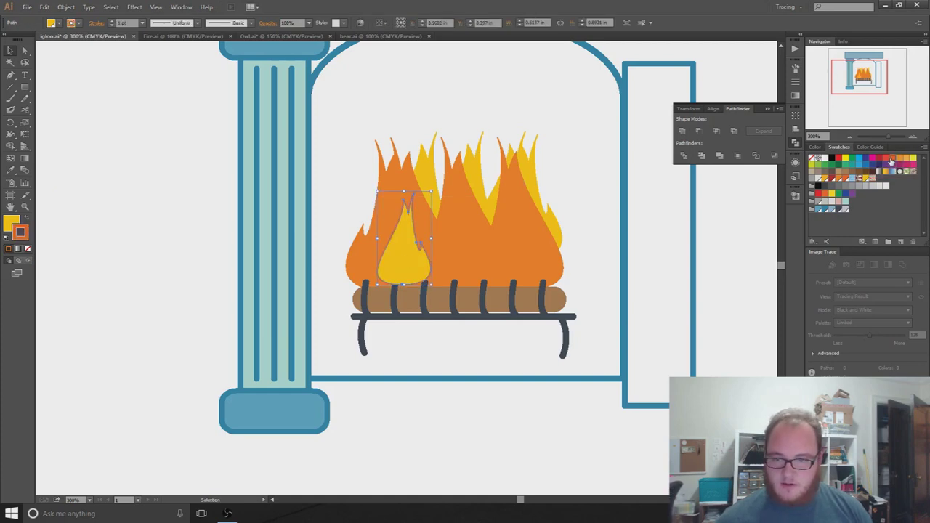
- Set the small flame's stroke to None and make Fill the active colour
click(72, 23)
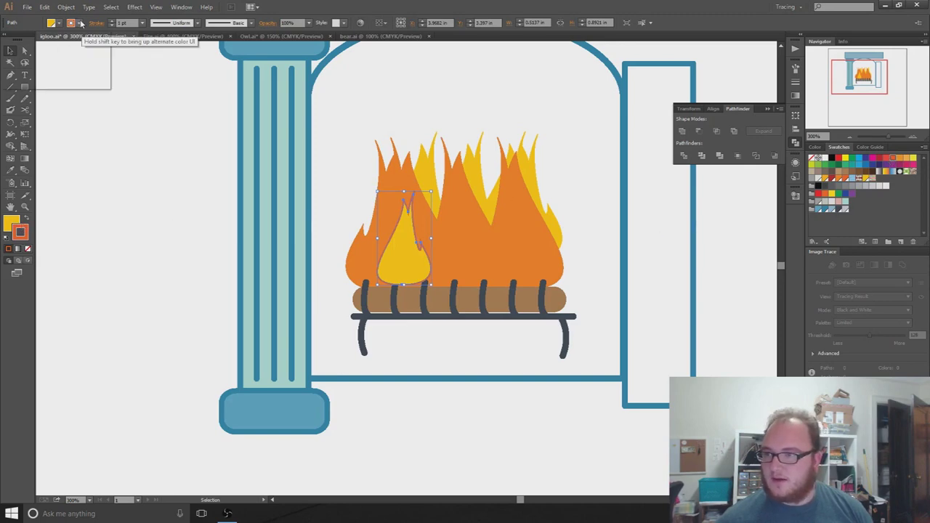
click(7, 39)
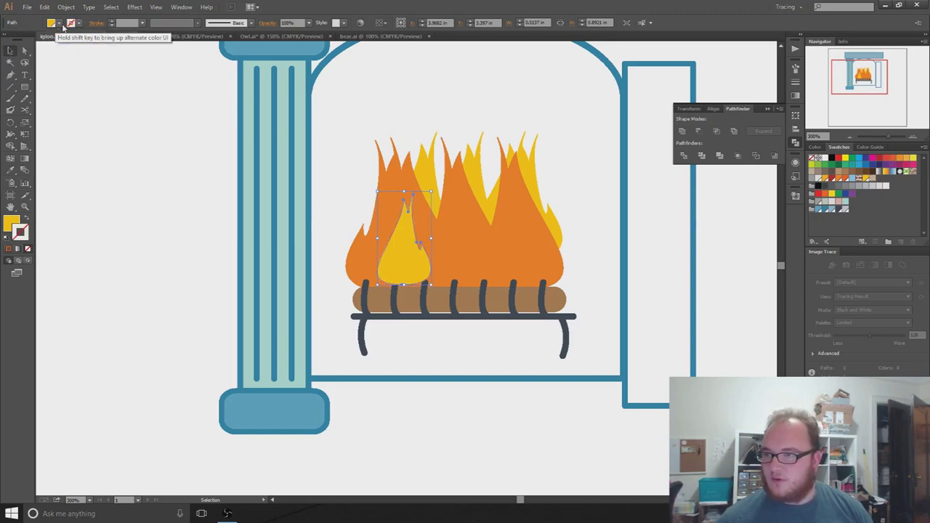
click(10, 222)
click(10, 222)
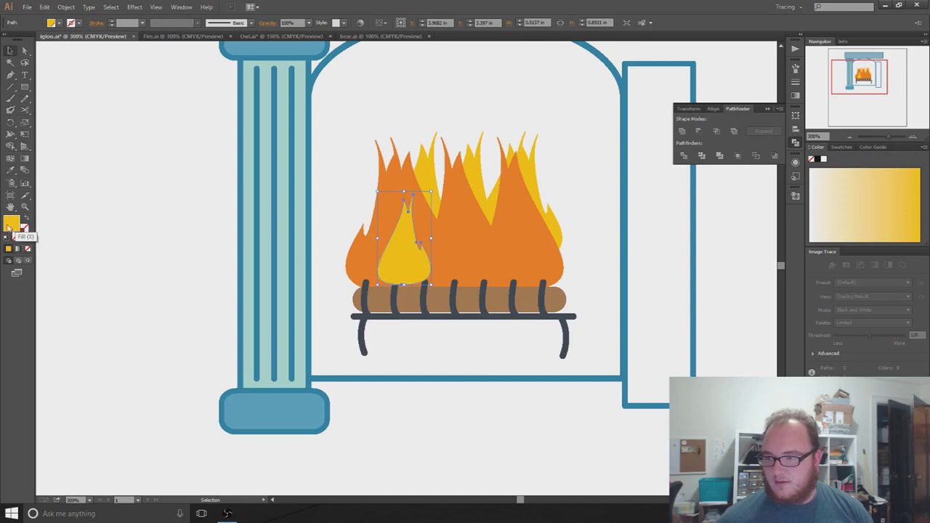
- Fill the small flame with bright red after trying several red and orange swatches
click(845, 148)
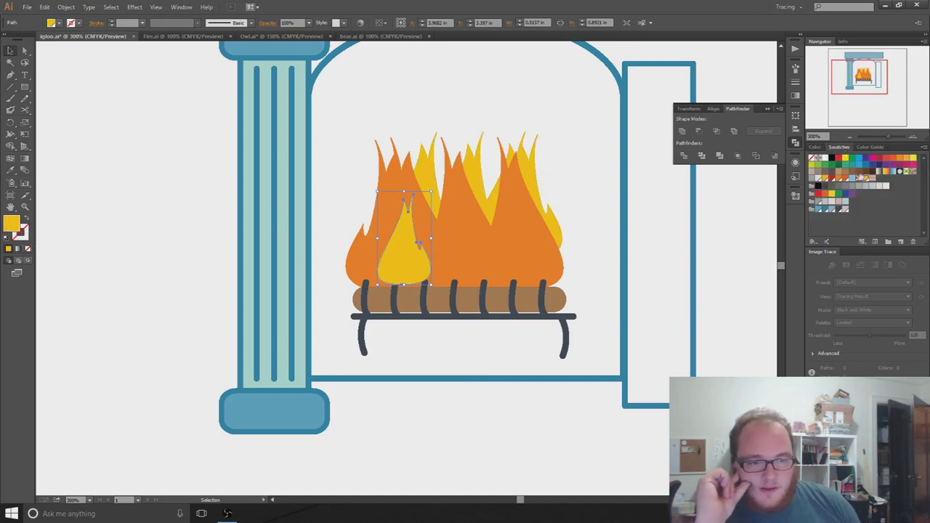
click(893, 159)
click(900, 159)
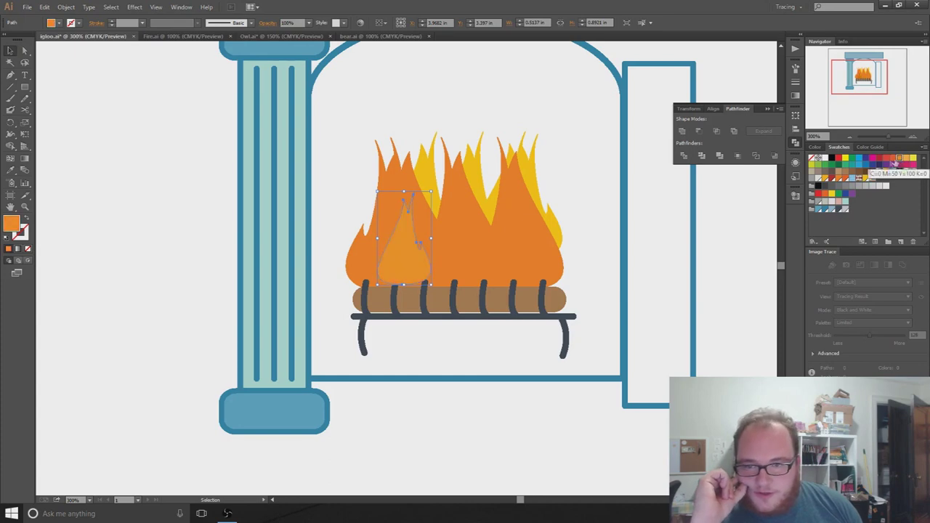
click(887, 159)
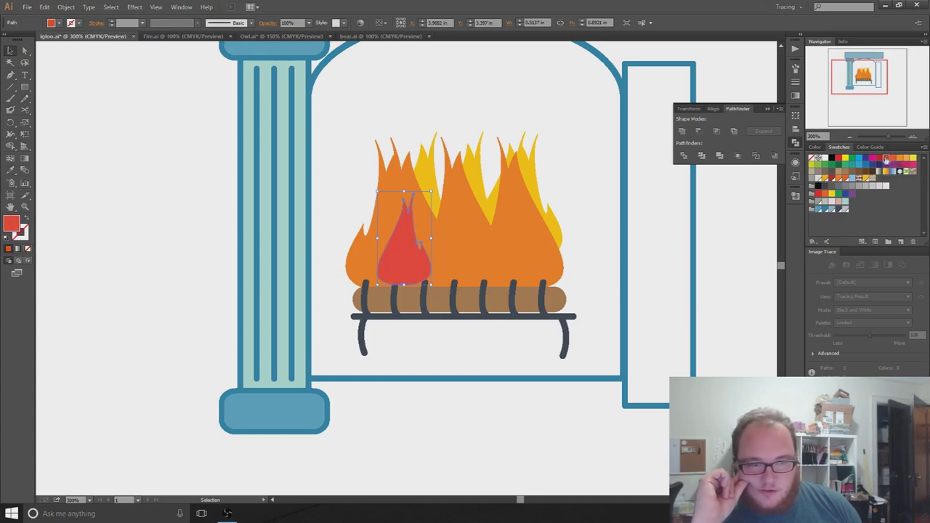
click(893, 159)
click(886, 159)
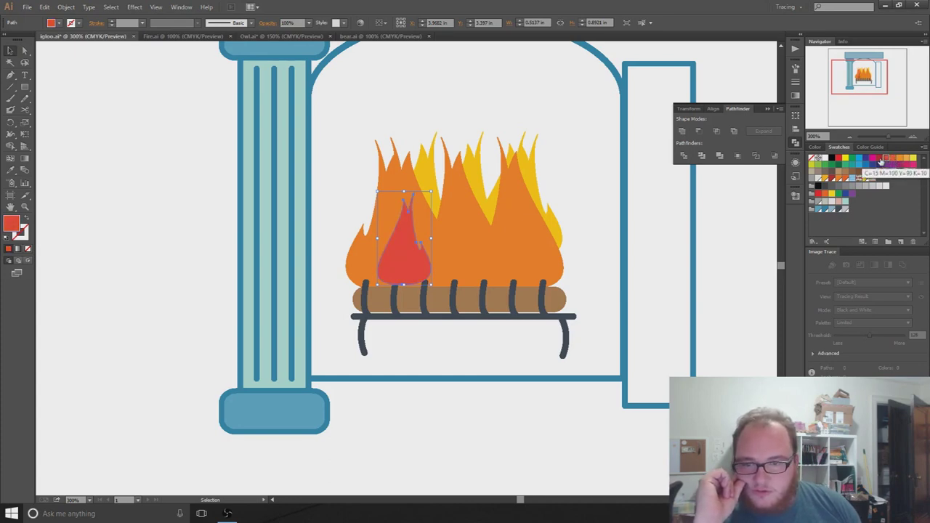
click(885, 160)
click(880, 161)
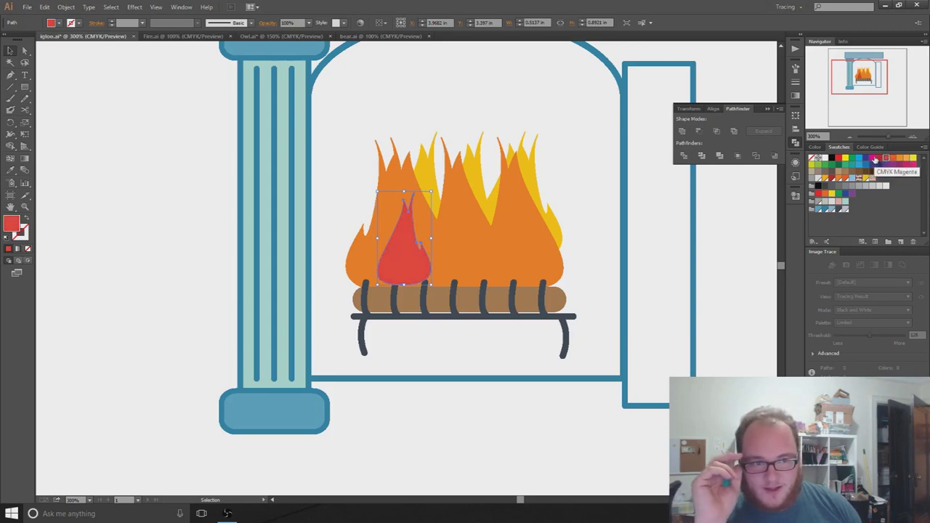
click(879, 159)
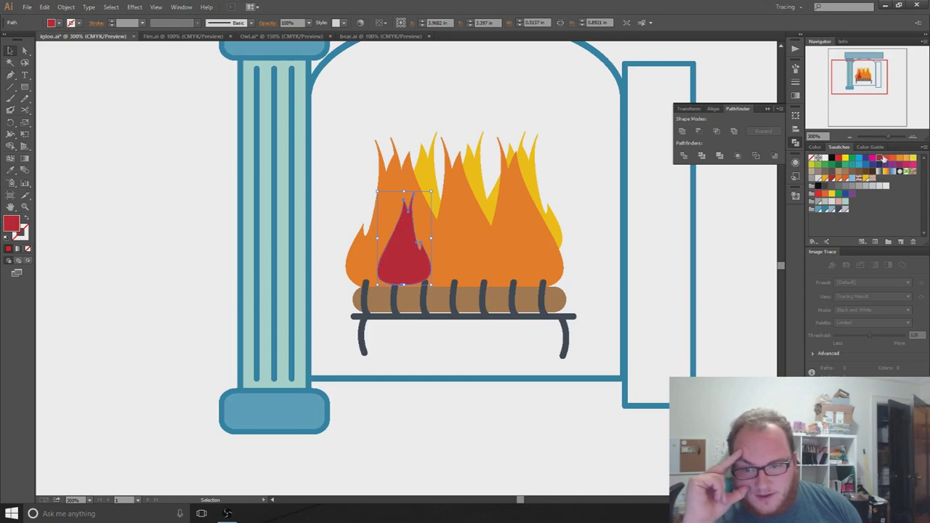
click(885, 158)
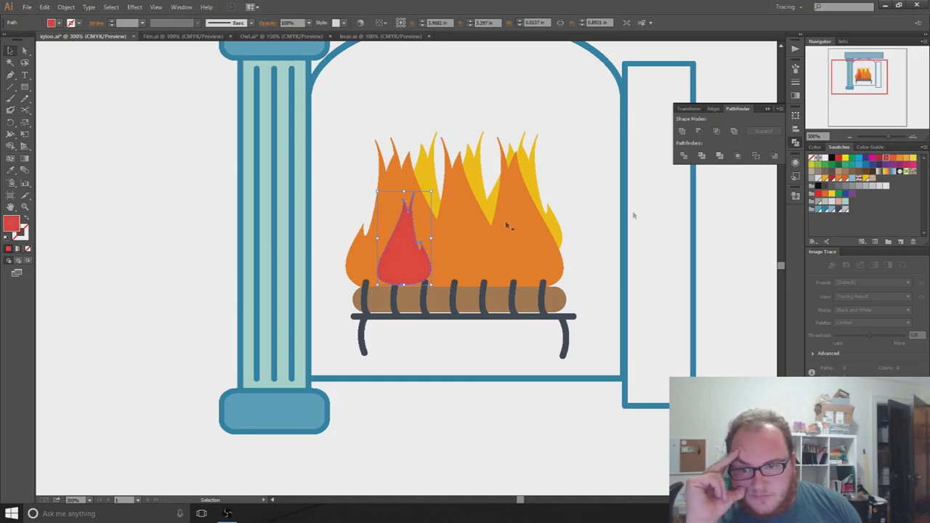
click(91, 214)
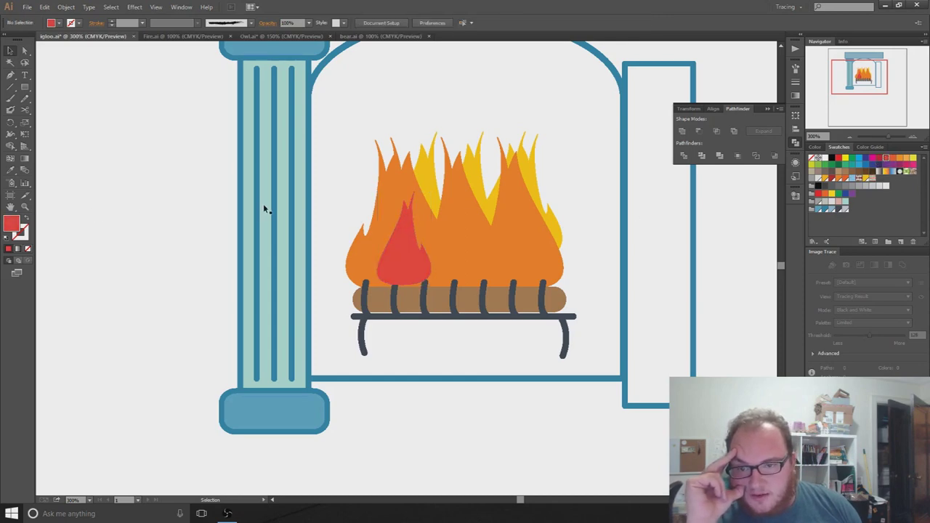
click(410, 267)
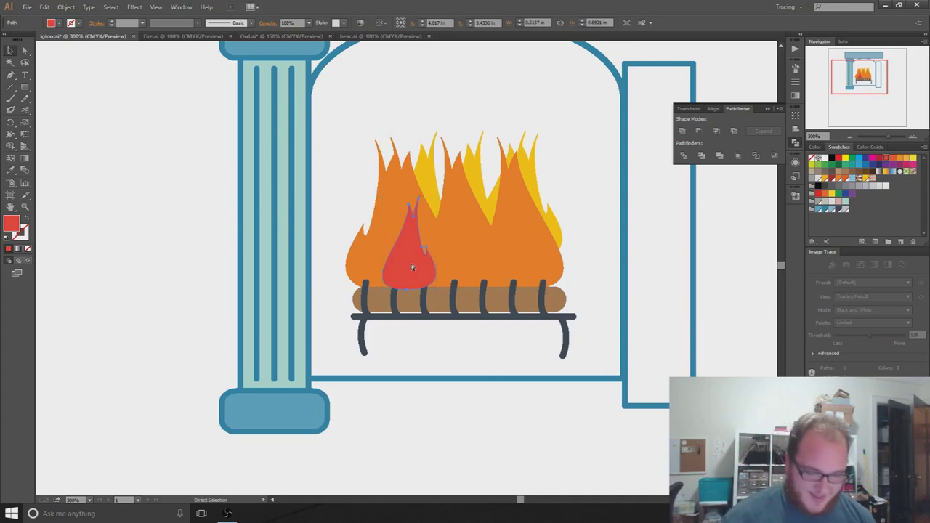
- Copy the red flame to the right, reflect the copy vertically, and nudge it slightly left
key(ctrl+shift+bracketleft)
key(a)
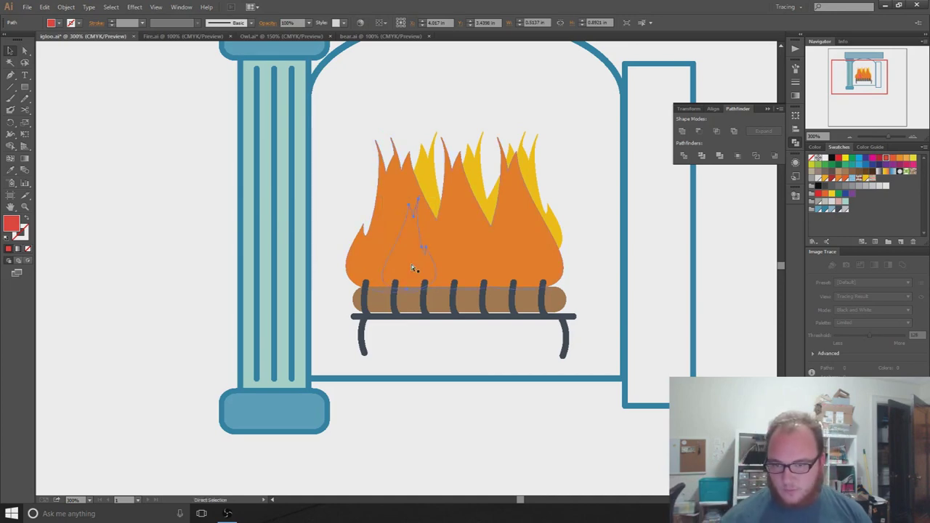
key(ctrl+z)
drag(410, 267, 457, 270)
right_click(452, 267)
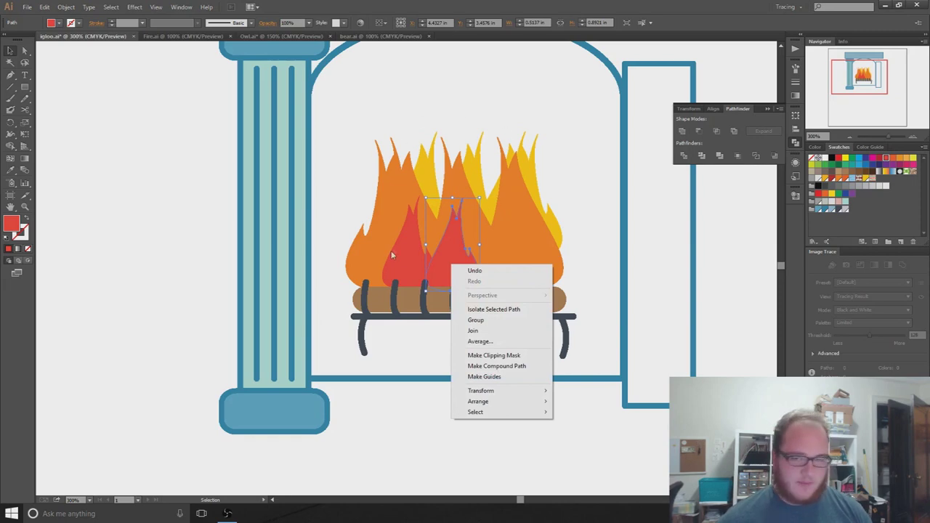
mouse_move(502, 394)
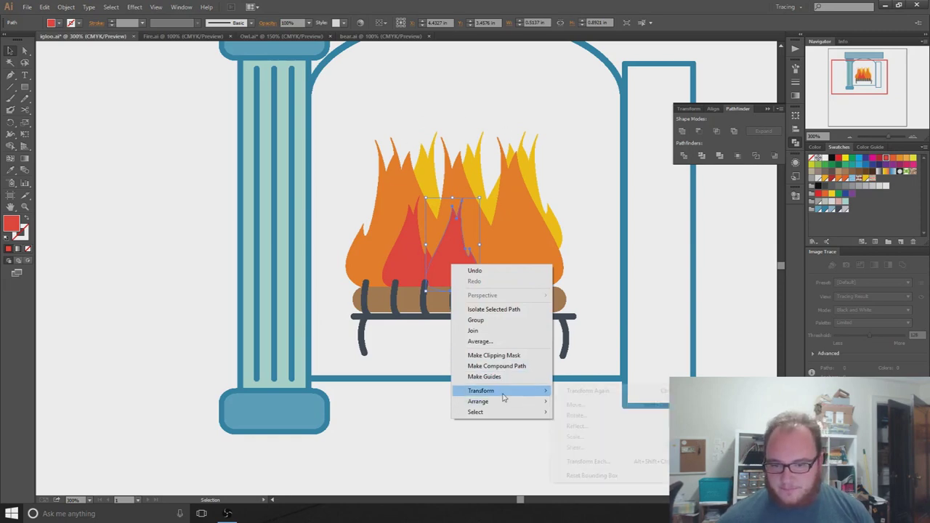
click(600, 426)
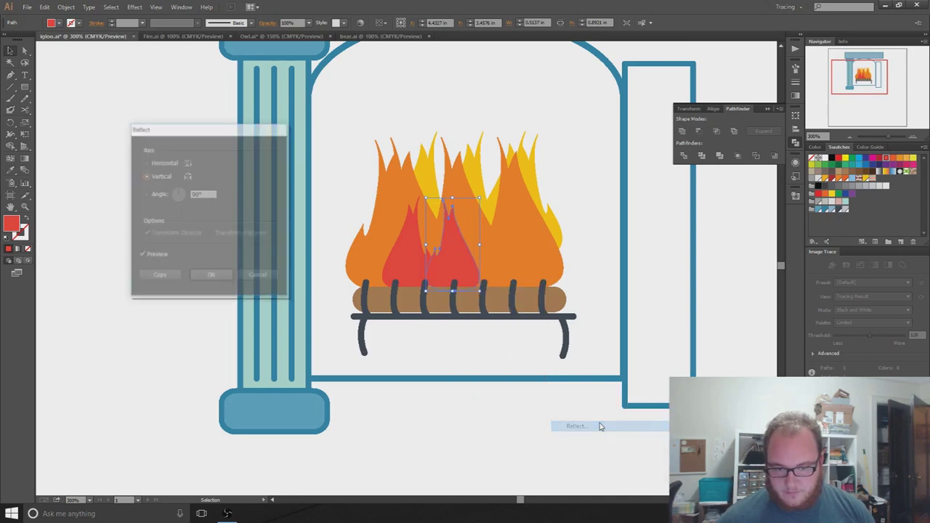
click(212, 276)
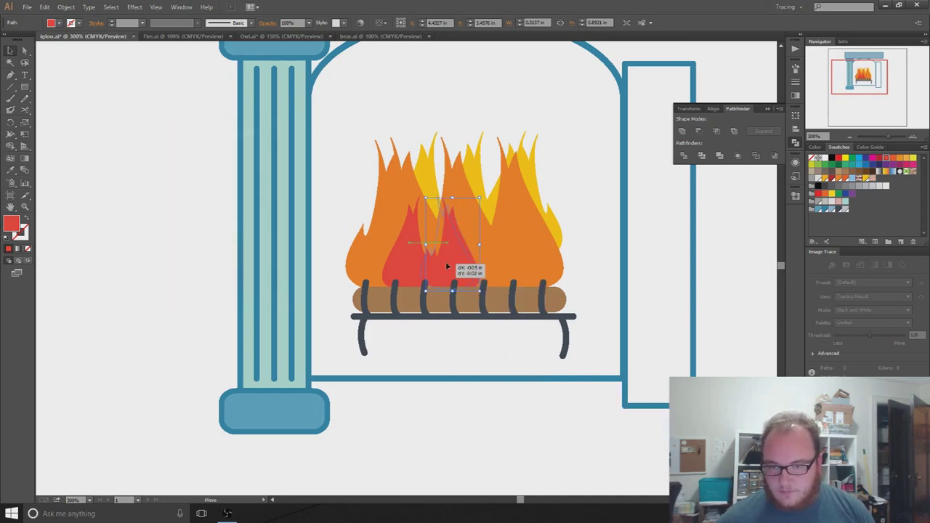
drag(446, 267, 441, 266)
- Add a third red flame copy further right and nudge it slightly right and up
click(124, 265)
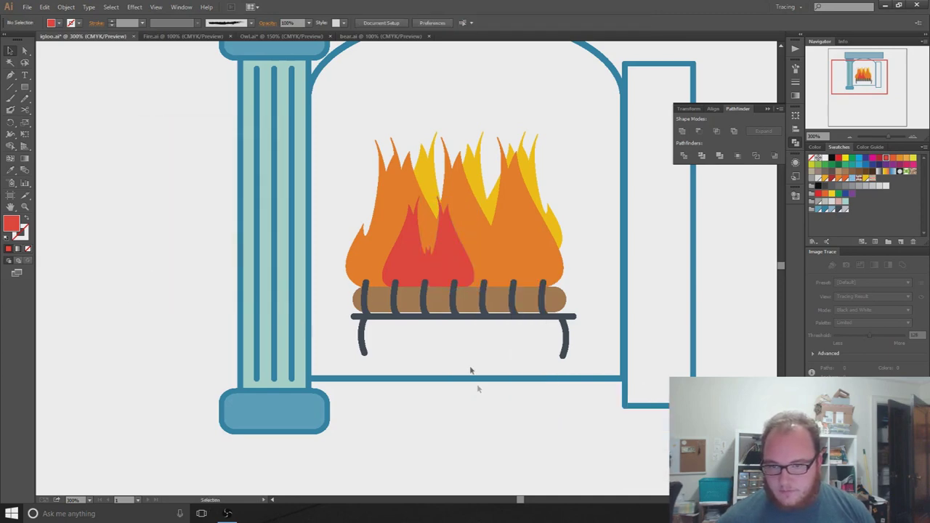
click(457, 272)
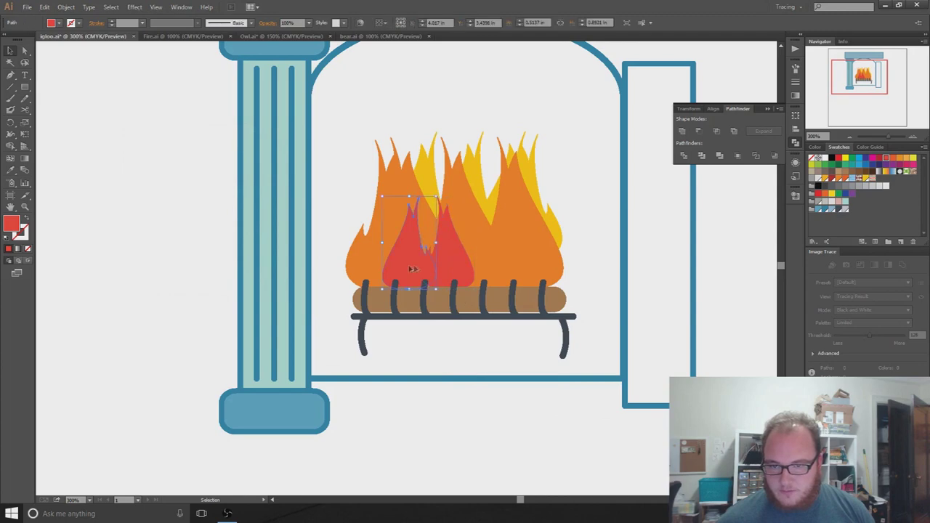
drag(403, 264, 468, 268)
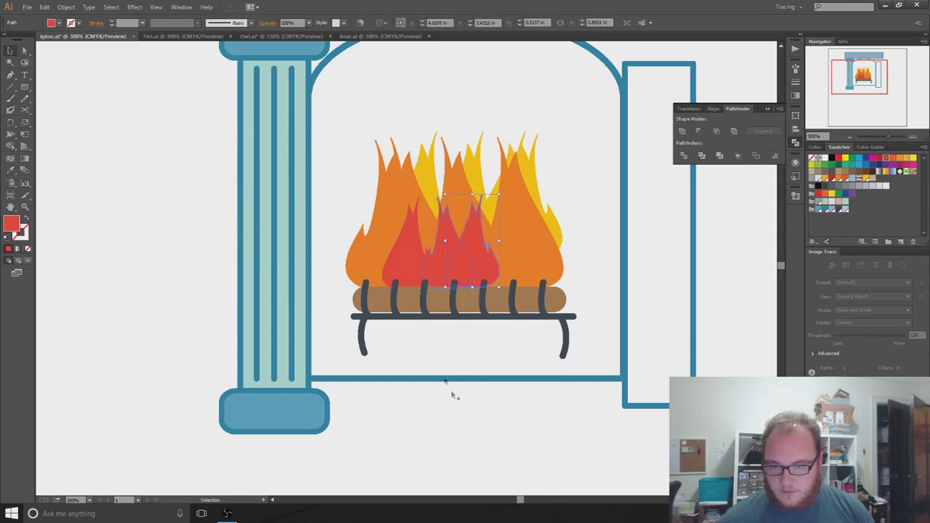
click(497, 464)
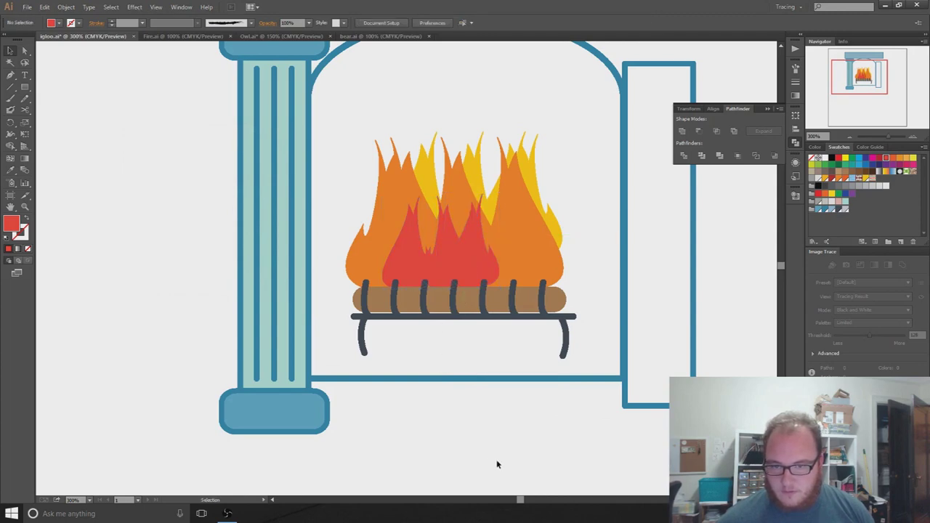
click(475, 257)
mouse_move(480, 263)
mouse_down()
mouse_move(498, 259)
mouse_move(491, 260)
mouse_up()
click(408, 335)
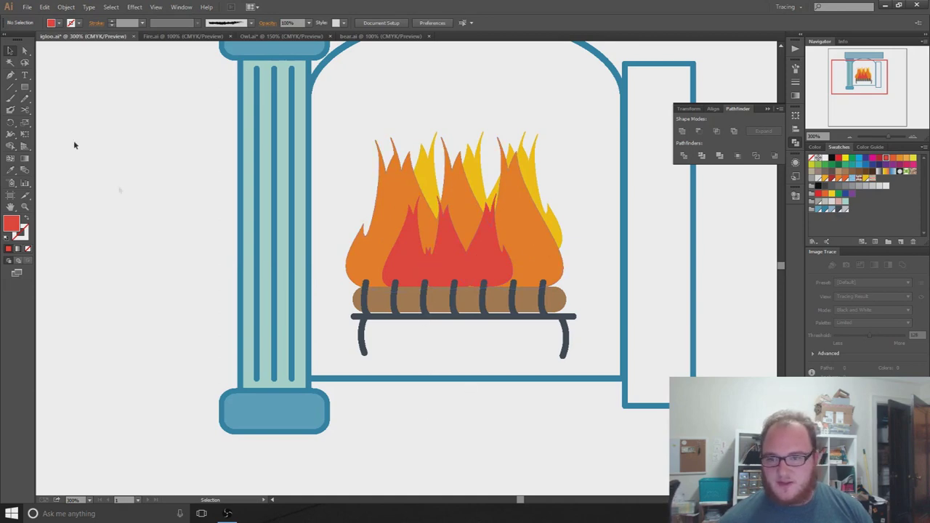
key(ctrl+equal)
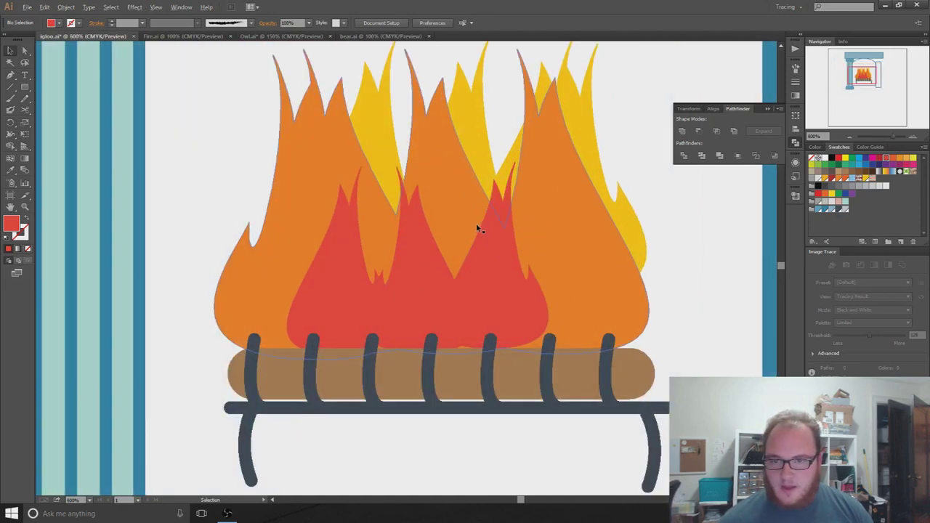
- Shift-select all three red flames and drag them right and down to centre them over the log
click(414, 315)
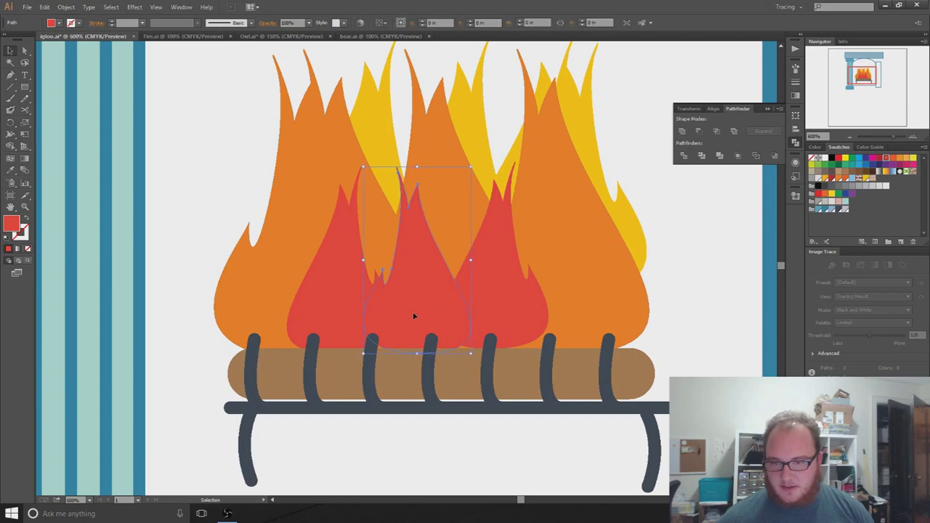
shift+click(339, 310)
shift+click(502, 305)
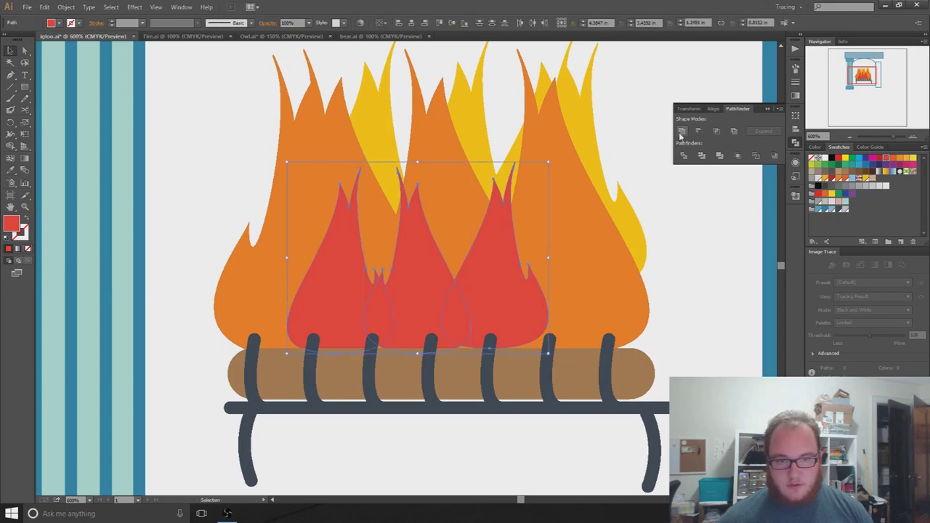
drag(415, 297, 441, 302)
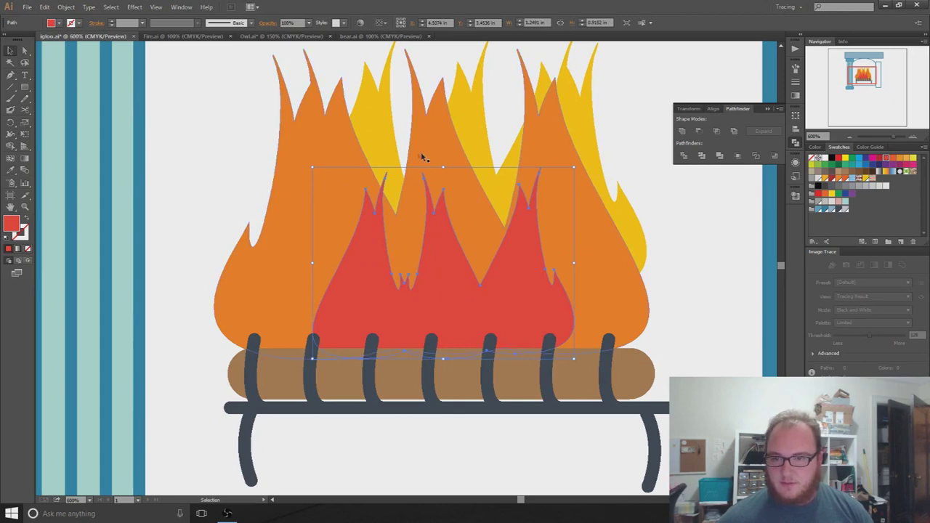
click(183, 129)
scroll(459, 272, up, 2)
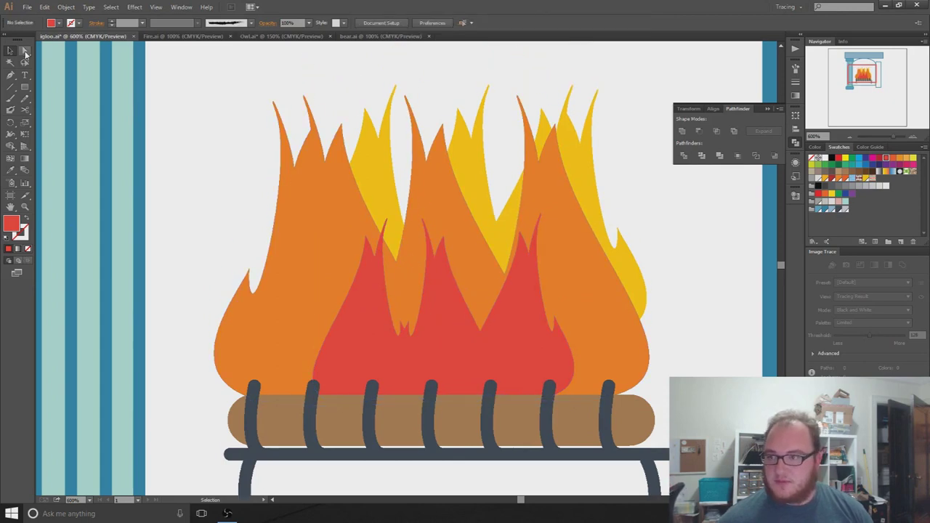
click(25, 52)
- Drag the yellow back flame's tip anchors up and left and adjust its lower edge to form a taller peak
drag(446, 128, 478, 126)
click(388, 124)
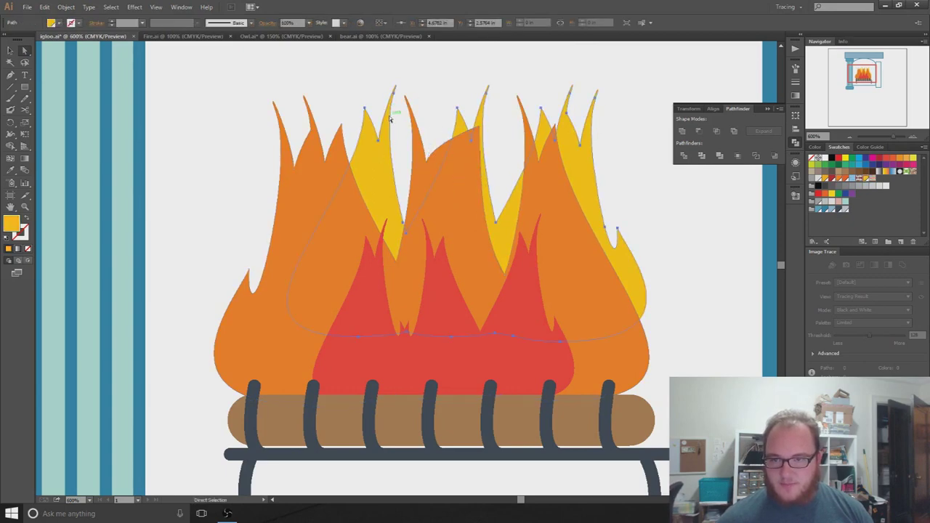
drag(395, 95, 421, 98)
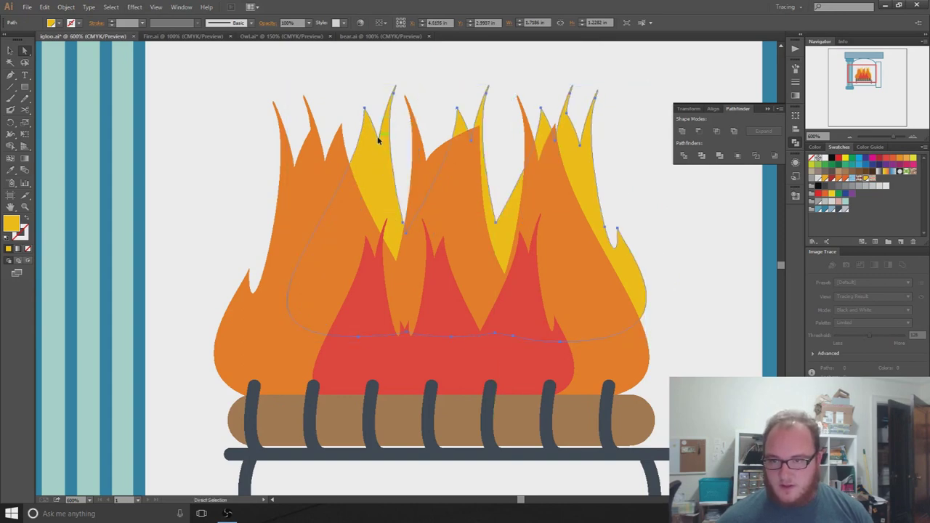
drag(379, 143, 371, 185)
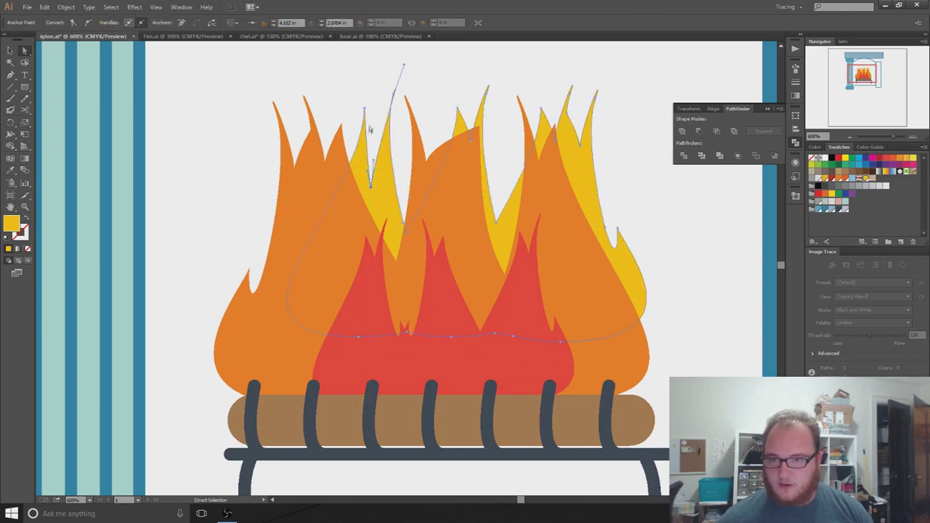
drag(367, 109, 344, 71)
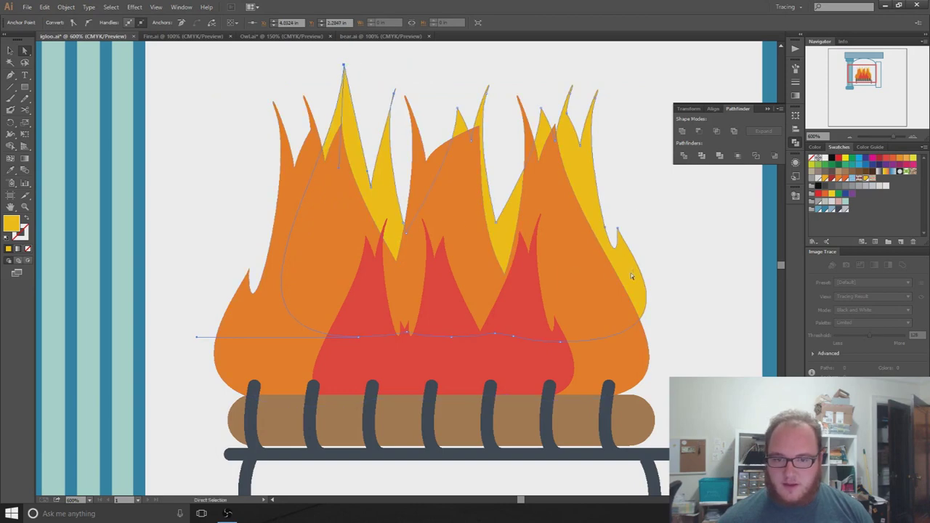
click(610, 336)
drag(560, 343, 569, 404)
click(713, 318)
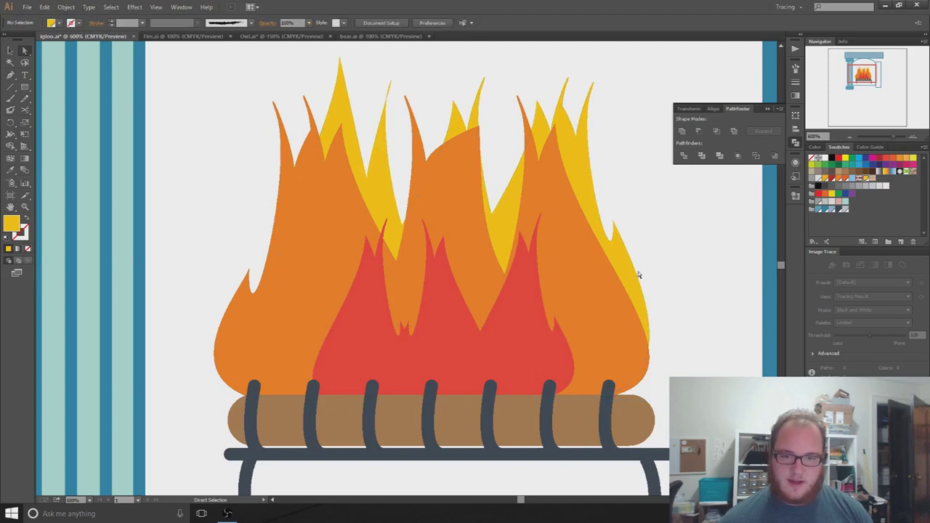
- Move the orange flame's tip anchors, delete one anchor, and raise its left tip
click(472, 160)
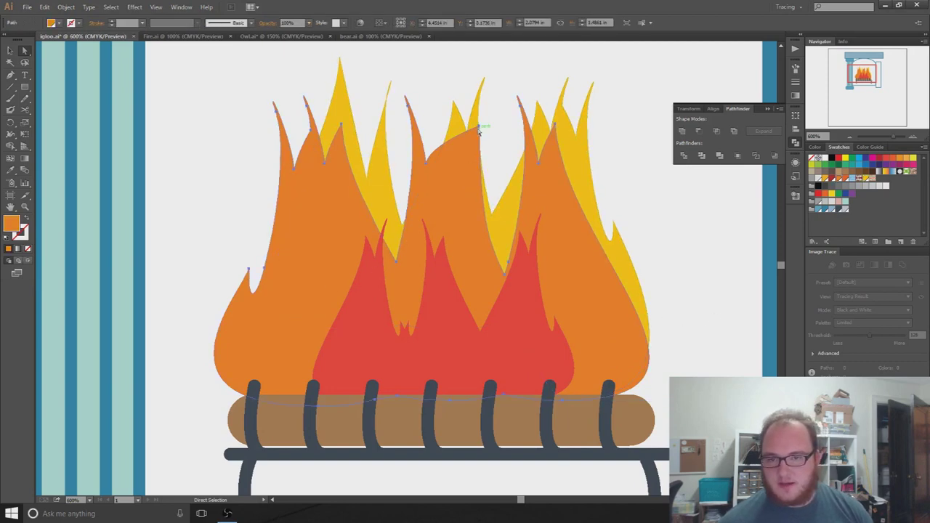
drag(480, 131, 463, 110)
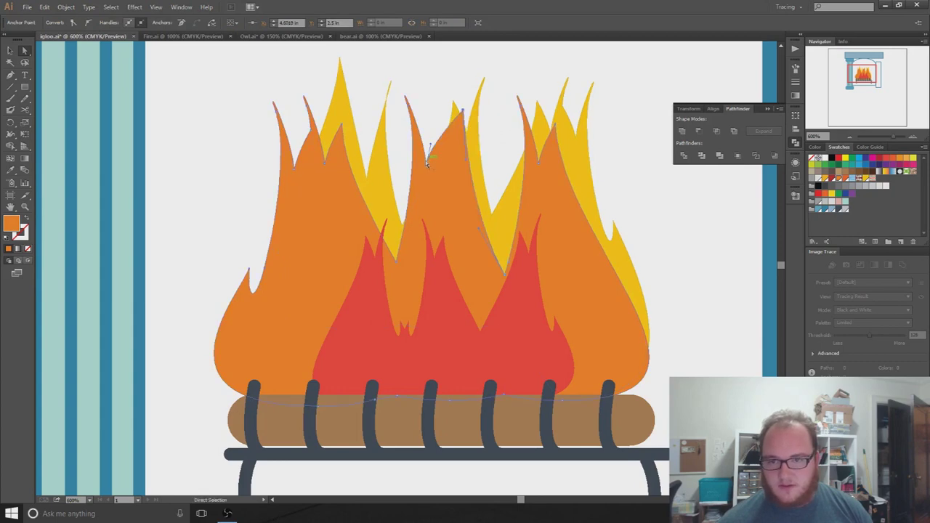
drag(427, 164, 437, 193)
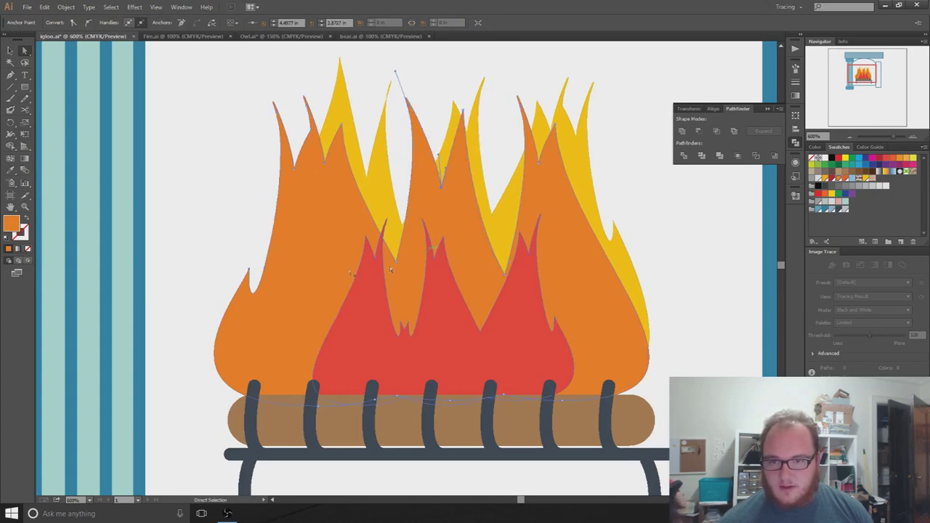
key(ctrl+shift+a)
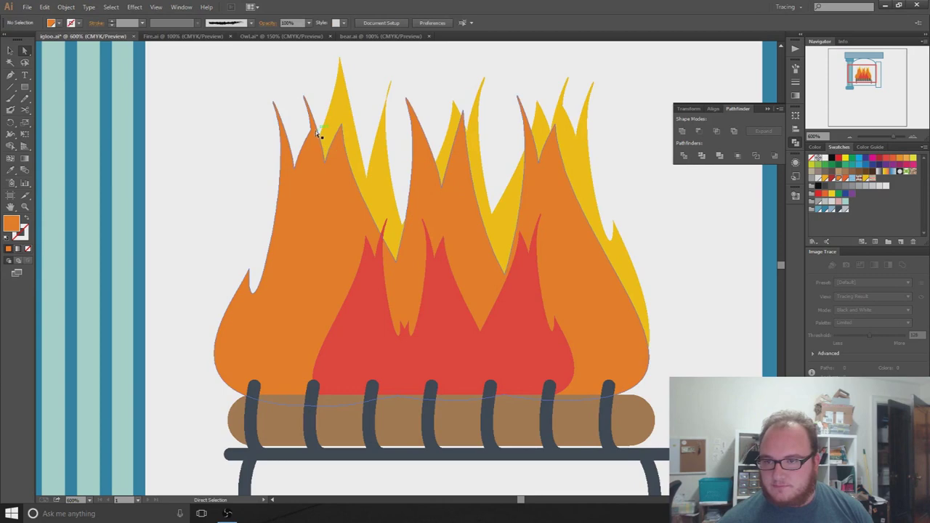
drag(317, 135, 313, 134)
click(181, 23)
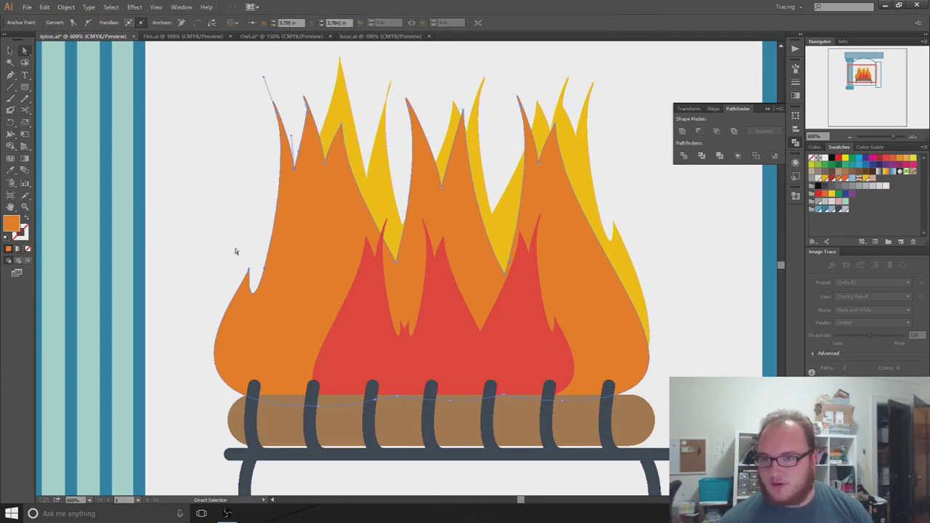
drag(308, 106, 306, 96)
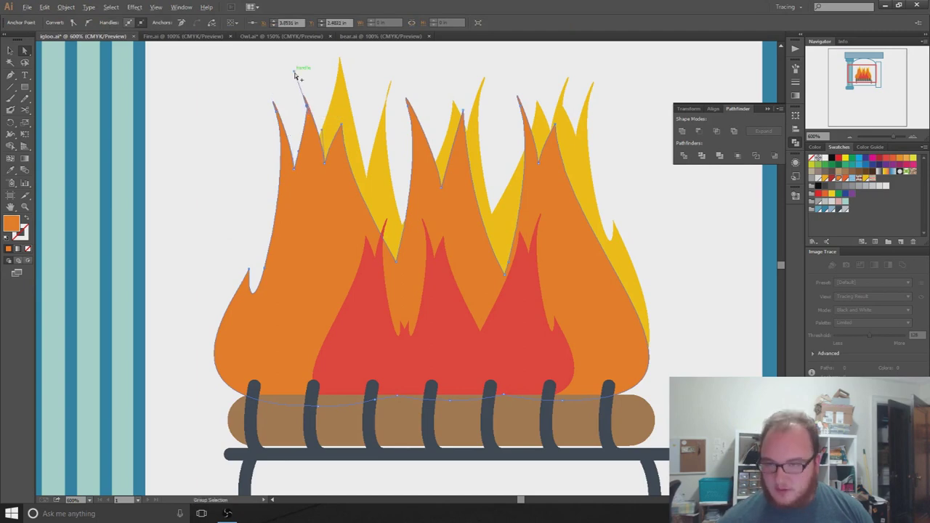
- Curve the orange flame's left edge into an extra pointed tongue with a rounded bump
click(329, 143)
drag(329, 120, 247, 167)
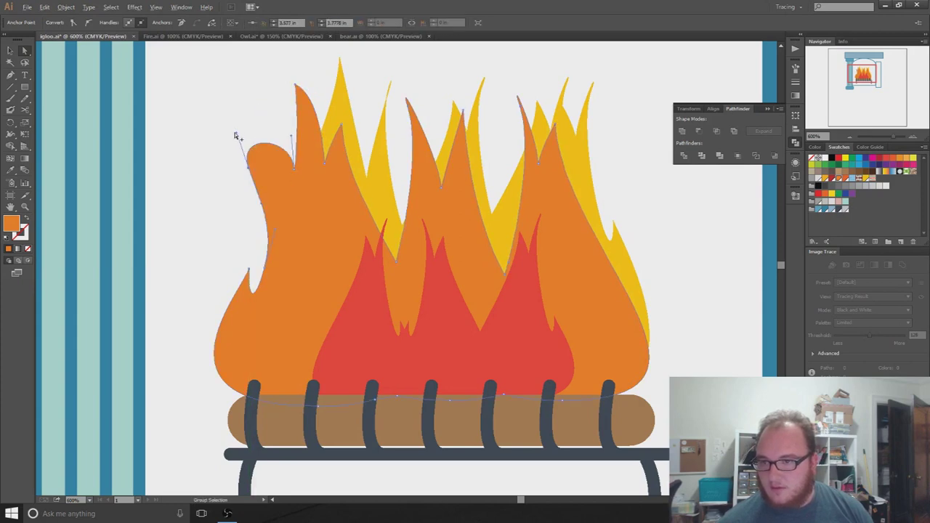
drag(249, 125, 282, 183)
drag(239, 135, 258, 134)
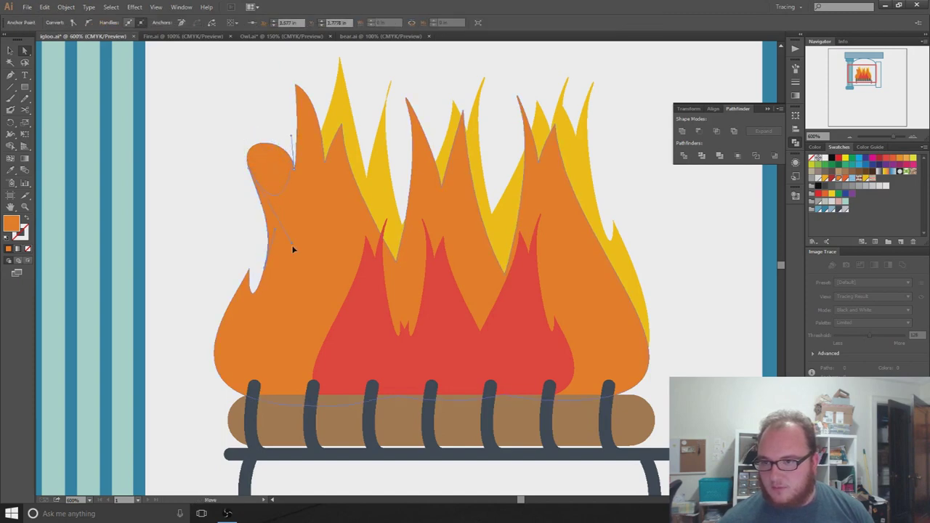
drag(298, 268, 295, 169)
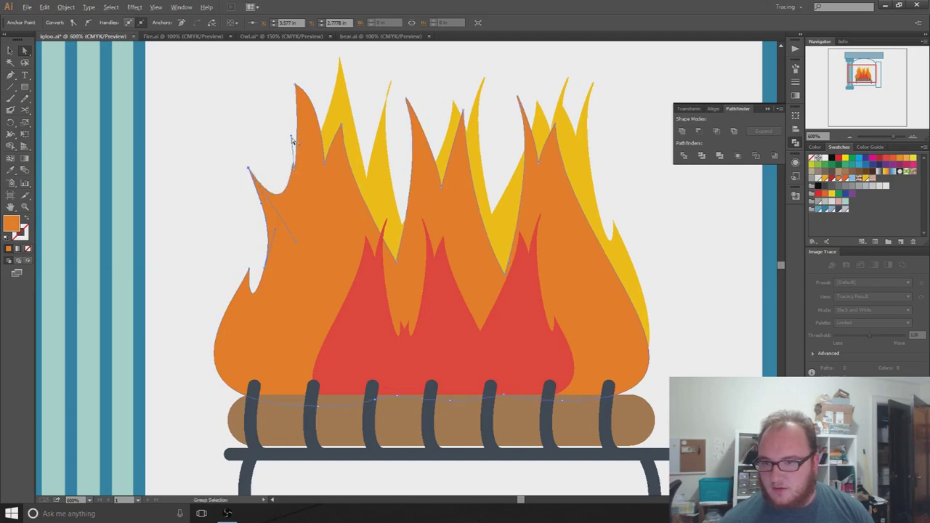
drag(291, 136, 262, 133)
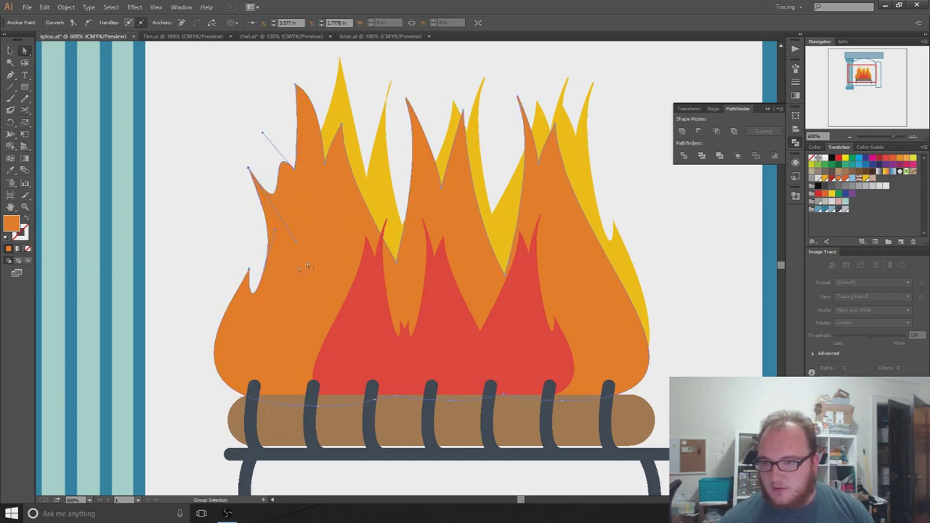
click(210, 211)
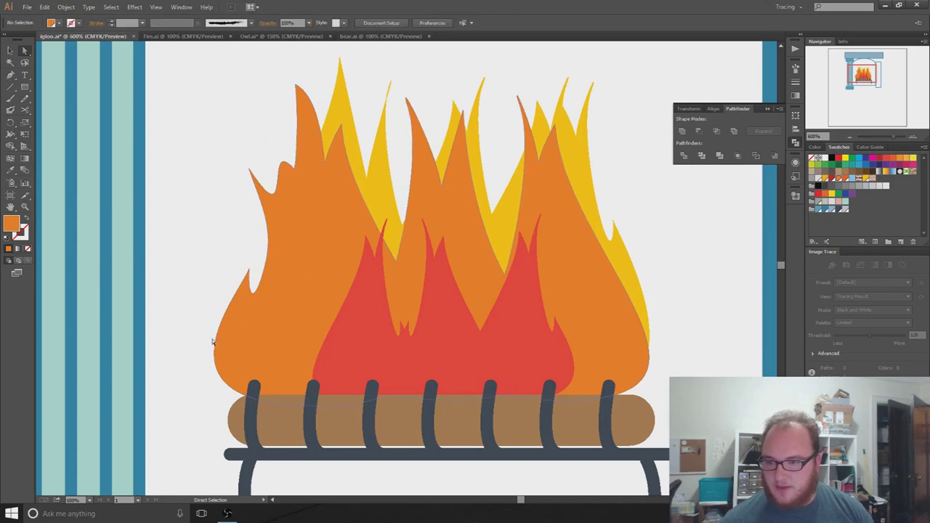
scroll(213, 342, down, 1)
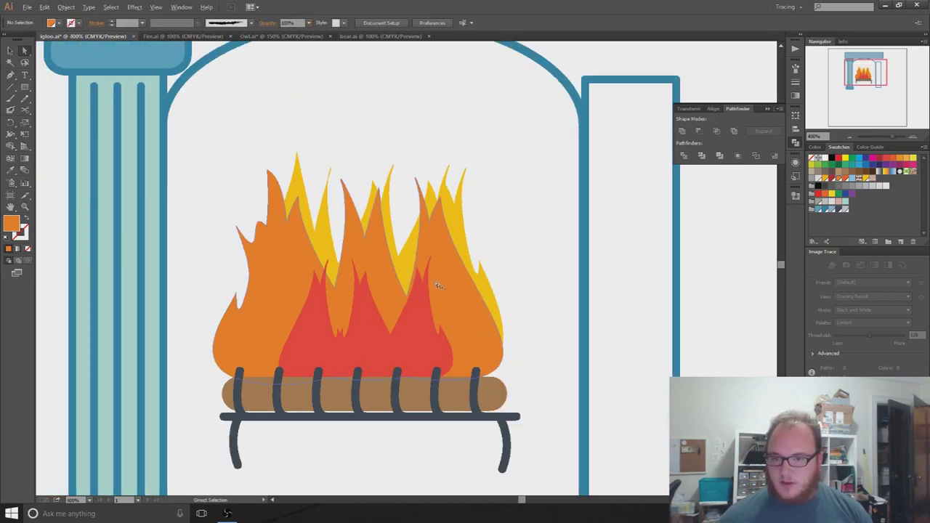
scroll(435, 280, down, 3)
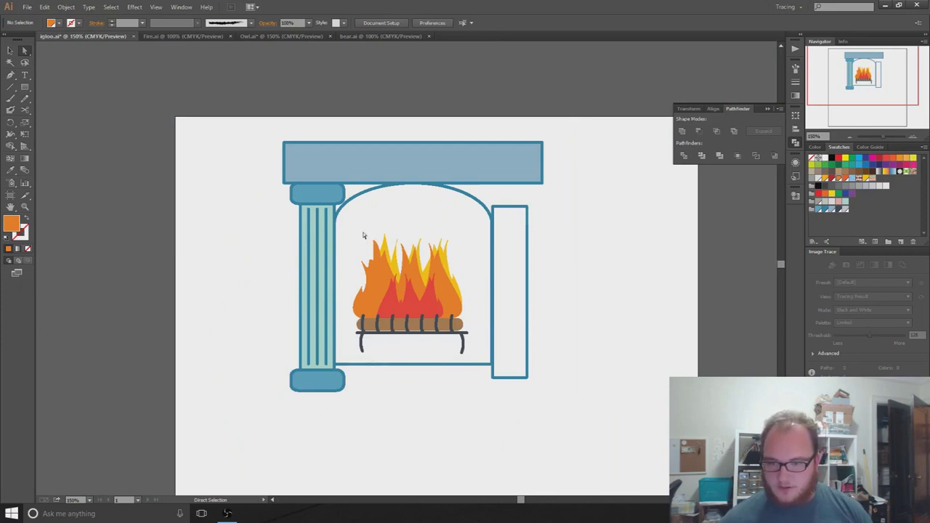
- Zoom in and bend the yellow back flame's middle tip leftward into a slimmer, sharper point
scroll(398, 320, up, 5)
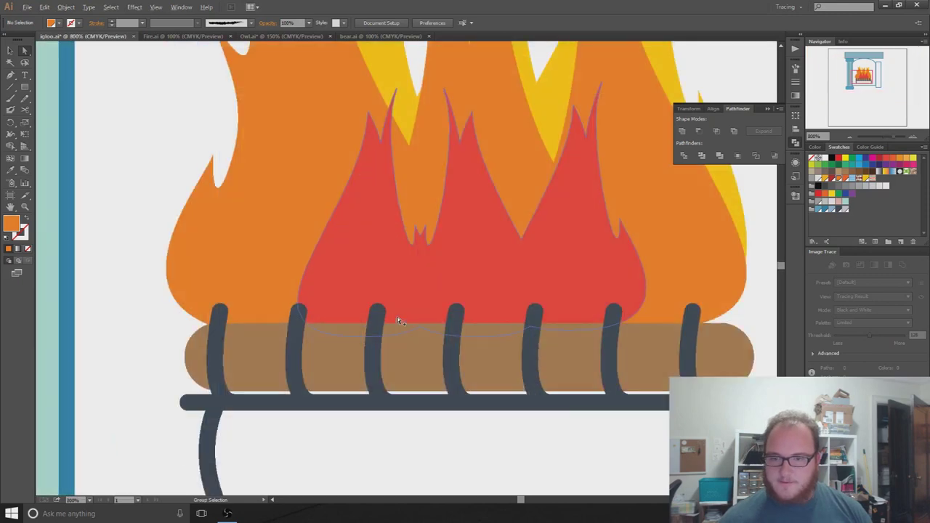
drag(492, 220, 448, 394)
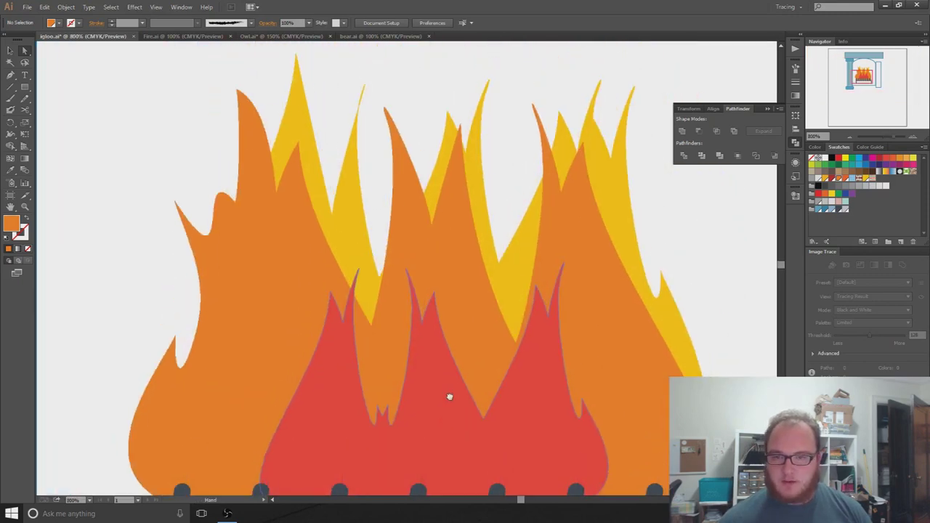
click(356, 145)
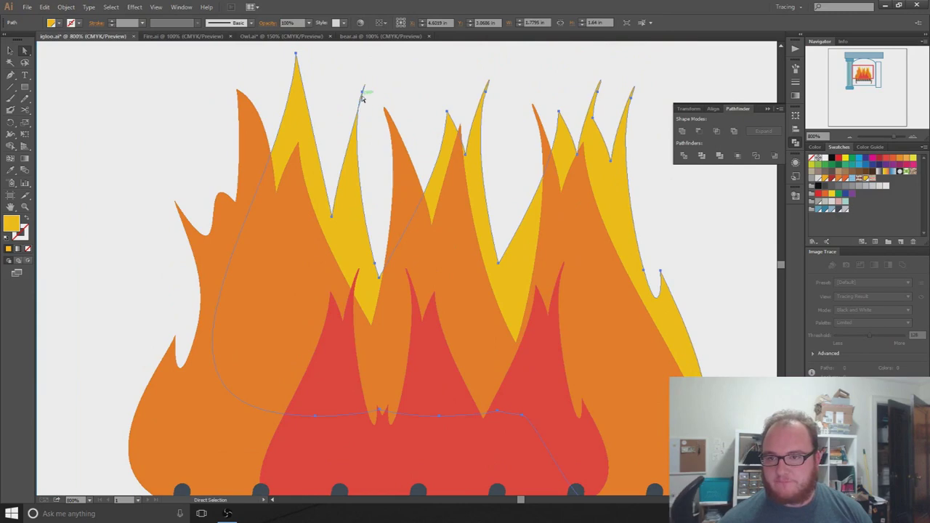
drag(363, 93, 376, 95)
key(a)
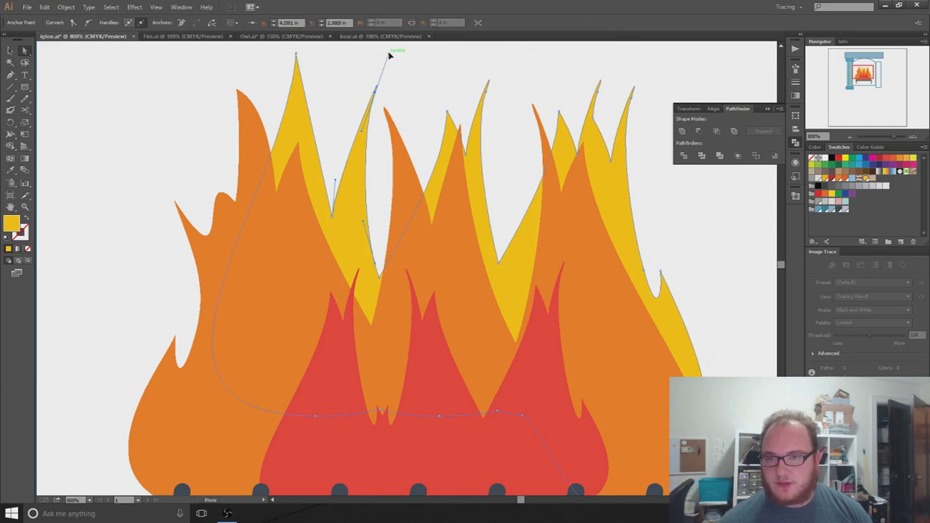
drag(388, 56, 337, 128)
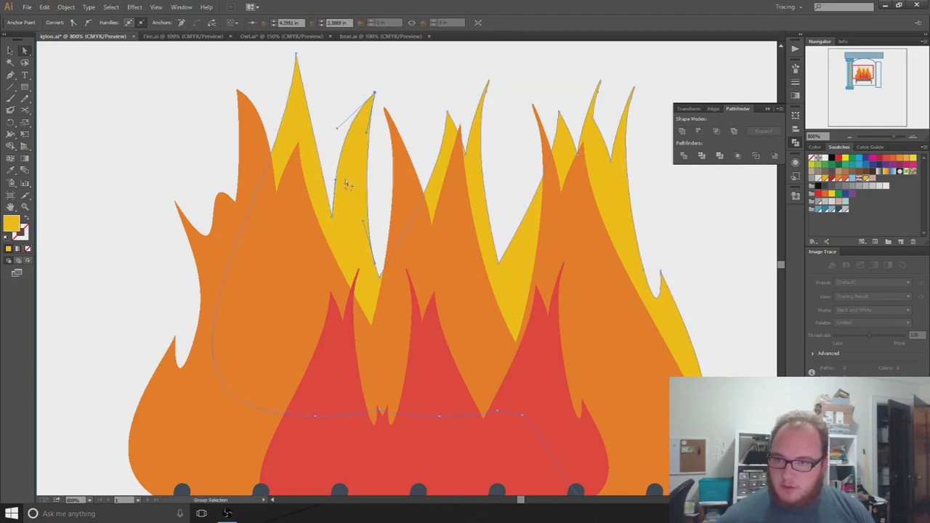
click(144, 214)
- Copy the red inner flames higher into the fire and send the copy backward
scroll(155, 252, down, 5)
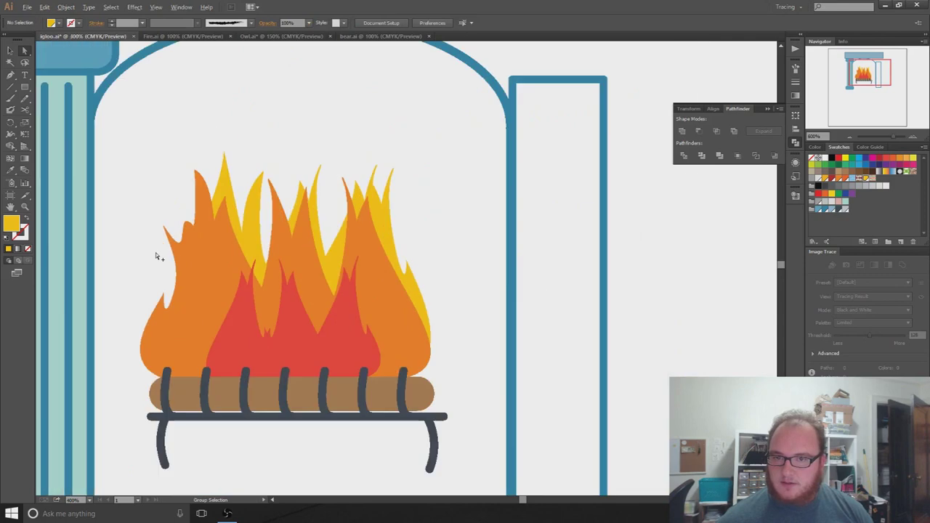
scroll(155, 252, up, 4)
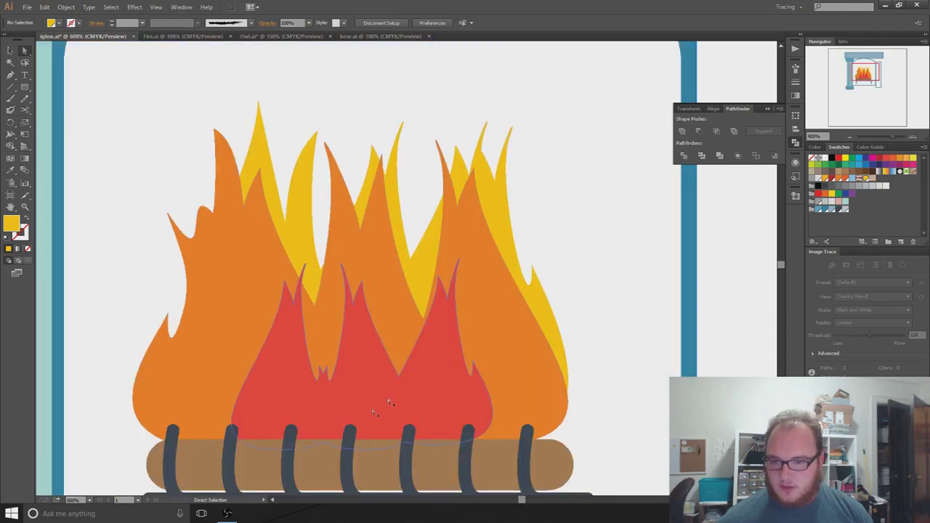
click(375, 414)
drag(375, 414, 365, 285)
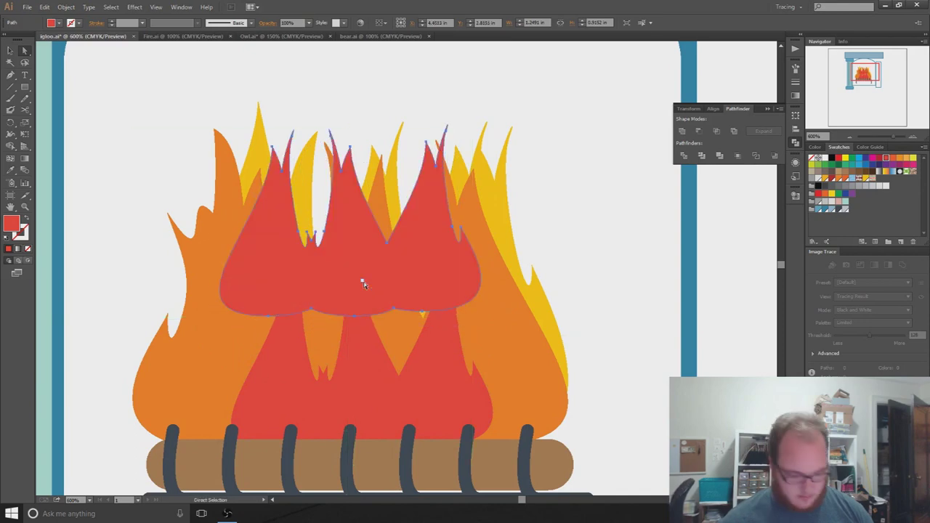
key(ctrl+bracketleft)
key(ctrl+bracketleft)
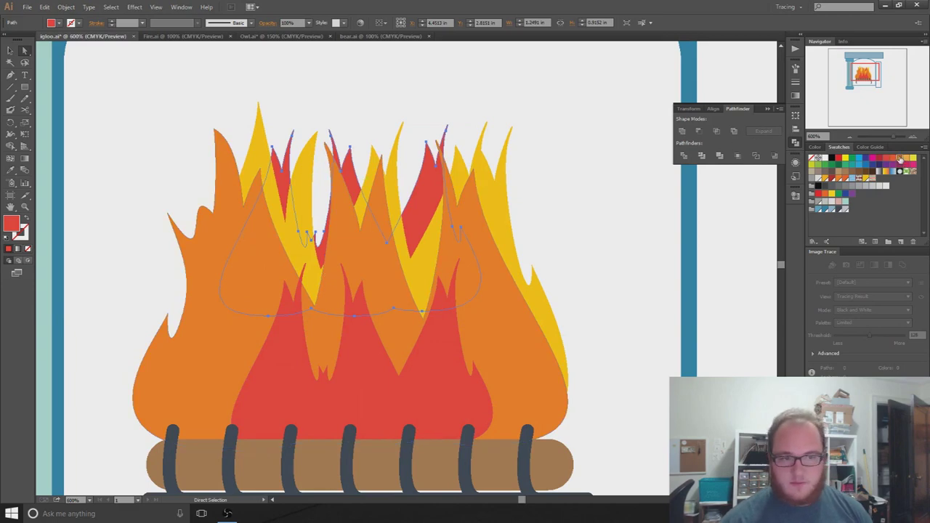
- Recolour the flame copy, settling on a darker red-orange fill
click(900, 158)
click(892, 160)
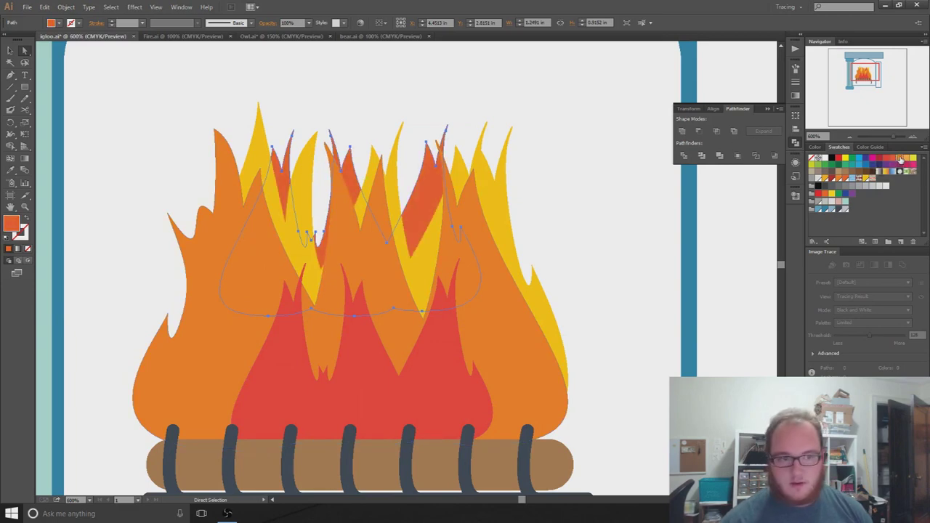
click(902, 158)
click(912, 158)
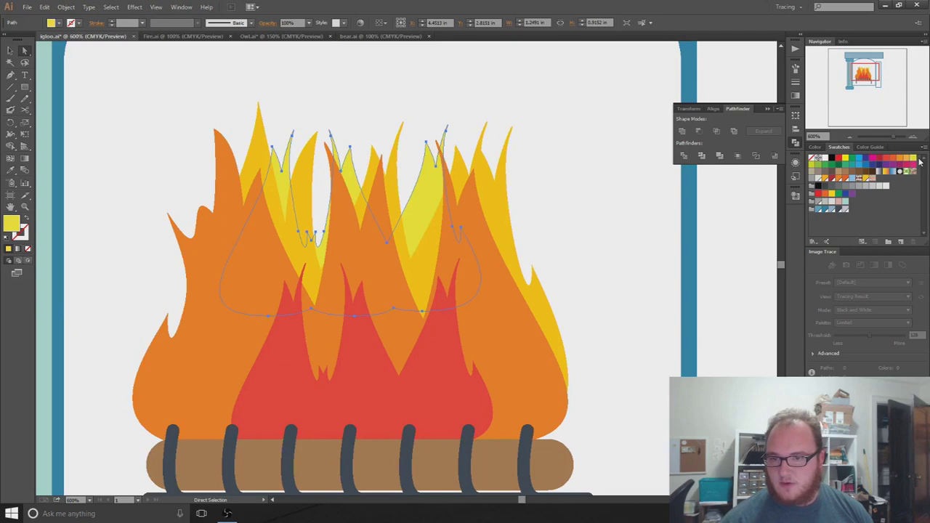
click(896, 165)
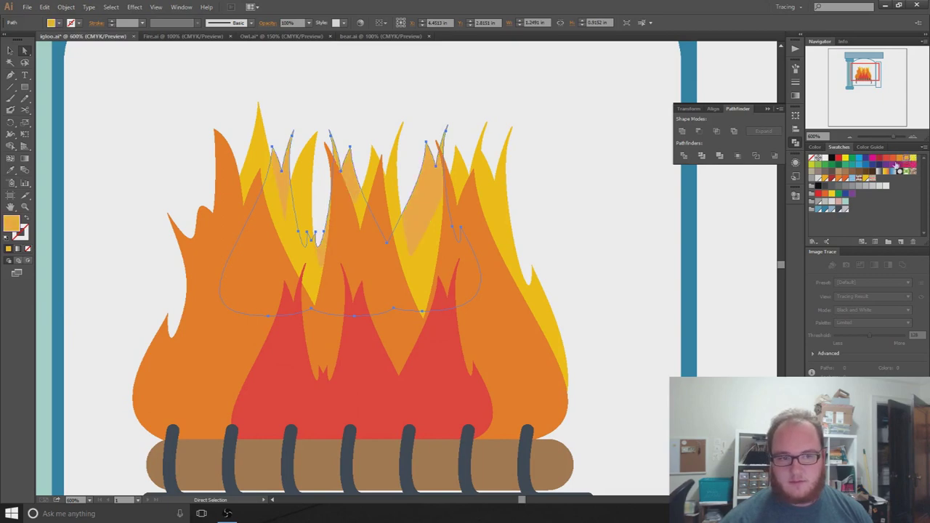
click(836, 179)
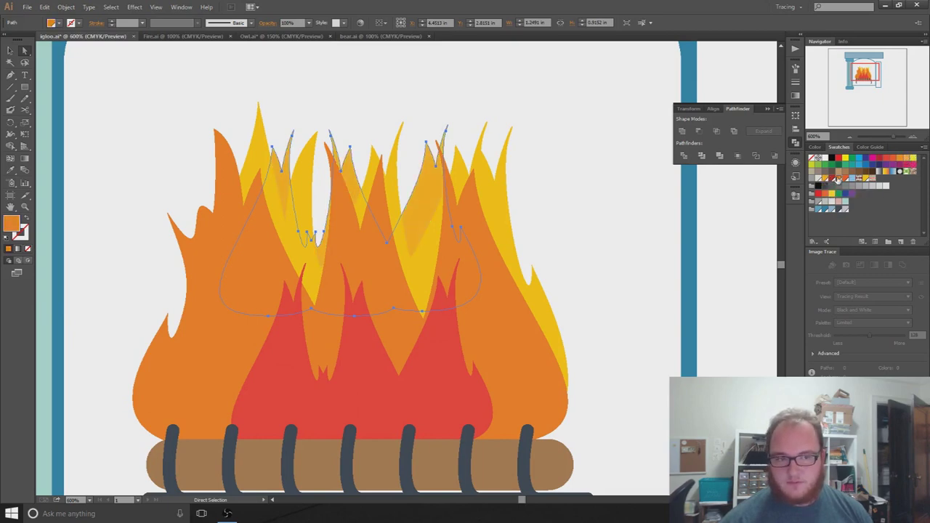
click(844, 179)
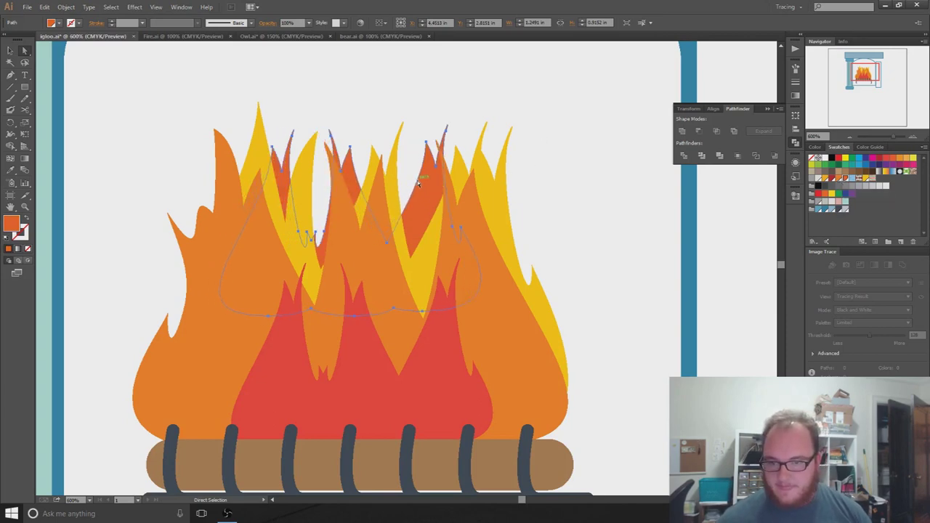
- Nudge the orange flame slightly right and narrow the red-orange copy from its right side
key(v)
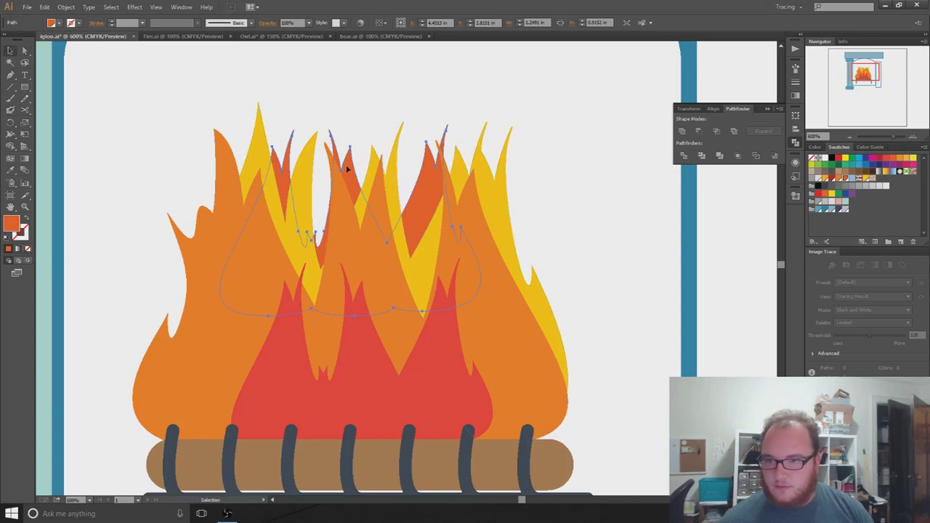
click(347, 168)
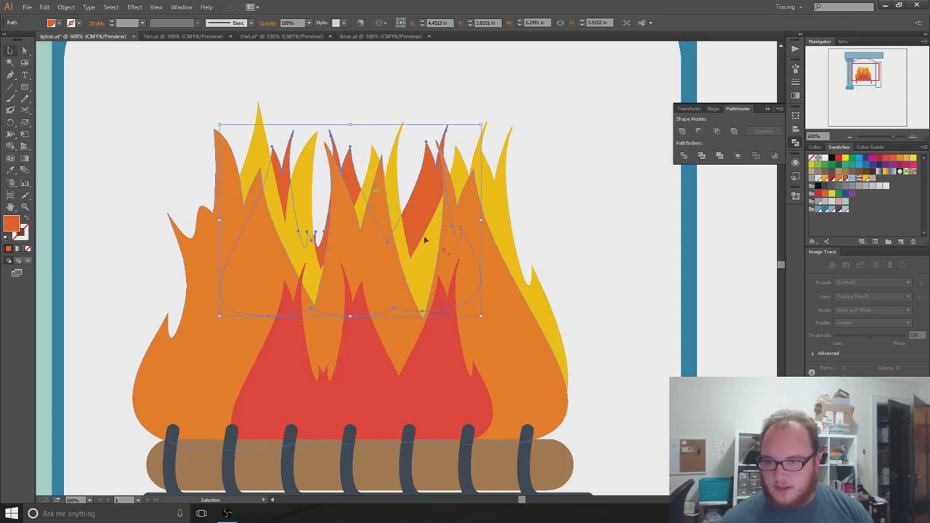
click(479, 226)
drag(468, 219, 472, 218)
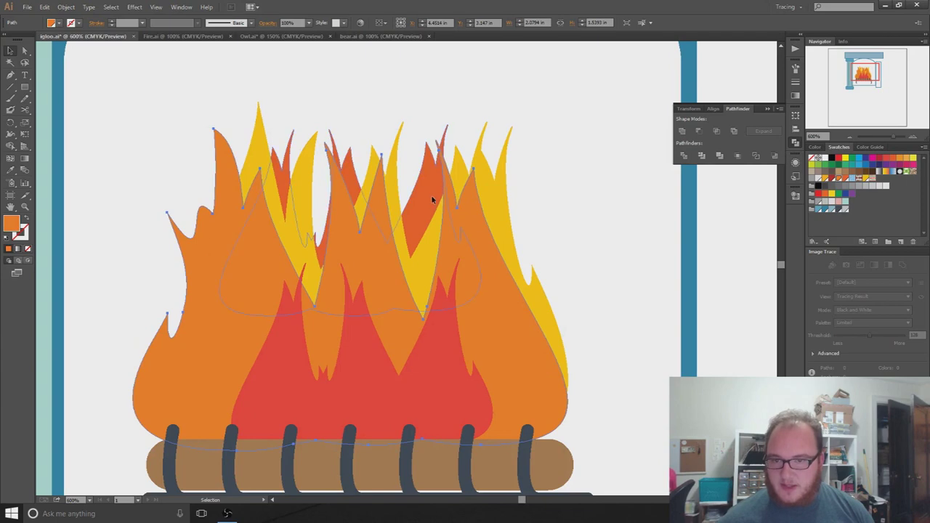
click(473, 220)
drag(481, 220, 419, 201)
click(124, 182)
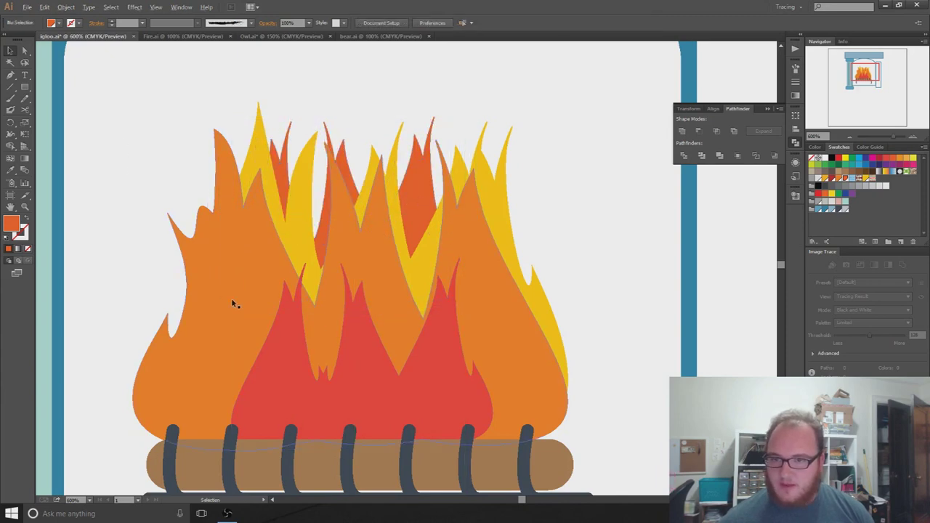
scroll(231, 298, down, 5)
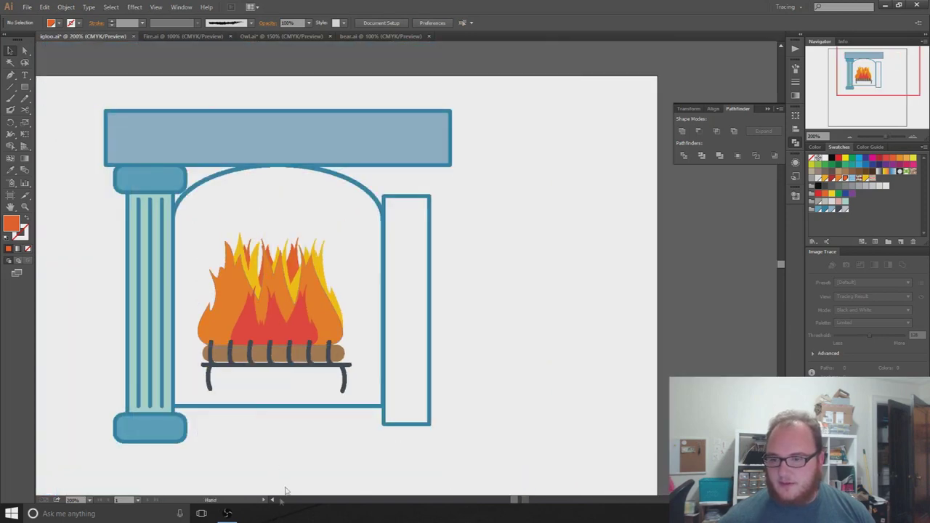
- Draw a straight line from the left column's edge to the arch's right wall
scroll(285, 491, left, 5)
drag(579, 469, 357, 367)
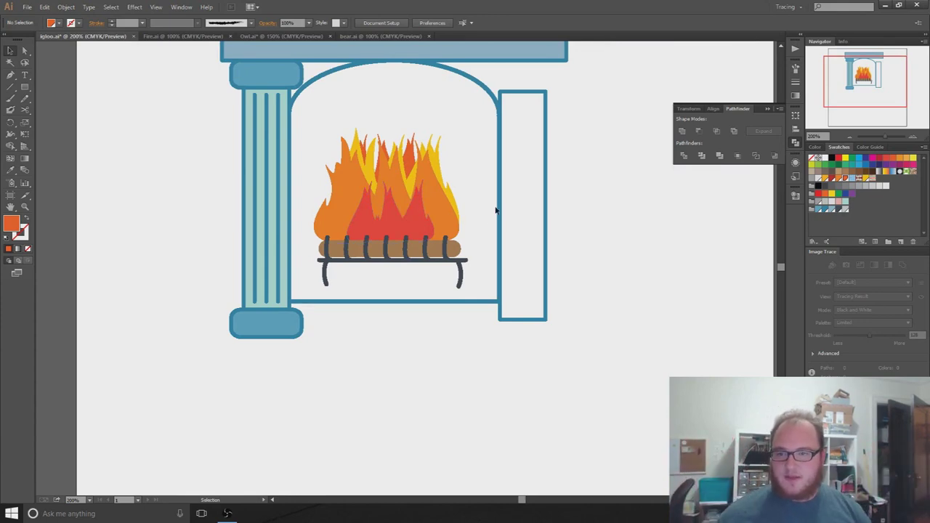
scroll(495, 210, up, 2)
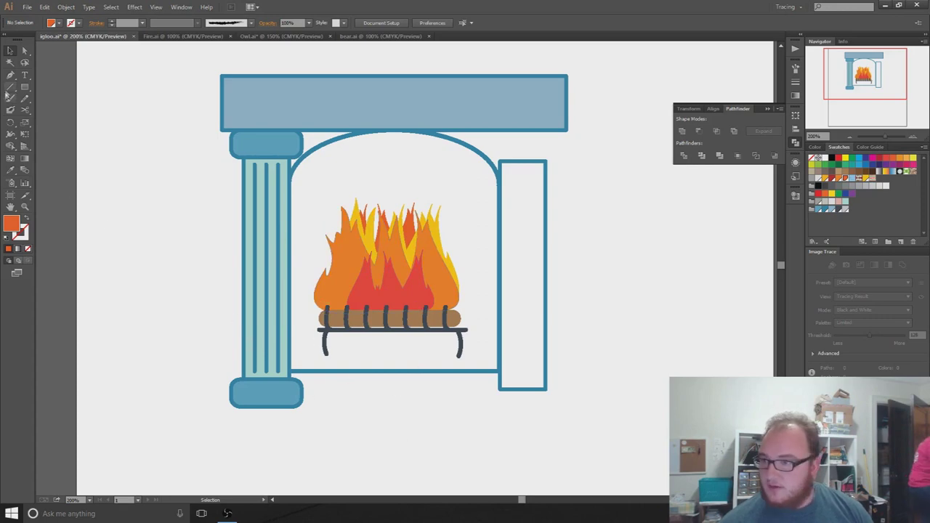
click(11, 77)
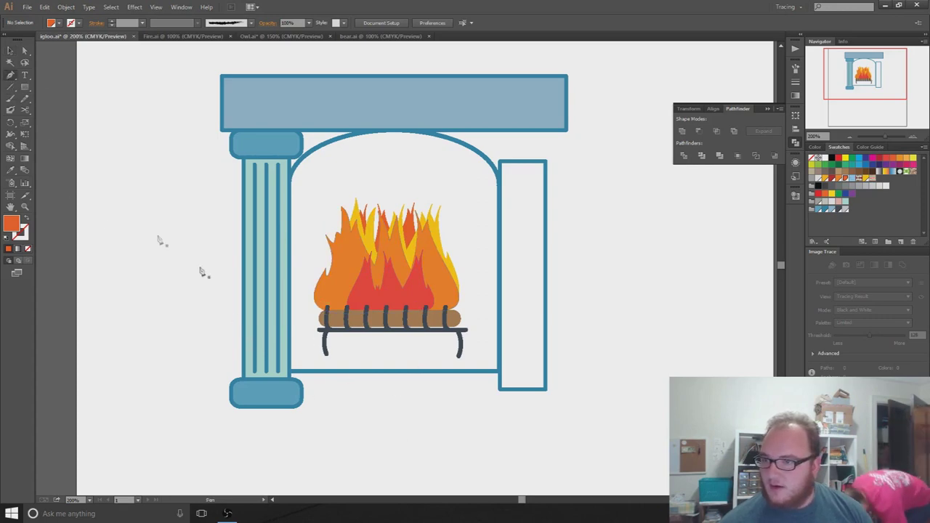
click(293, 316)
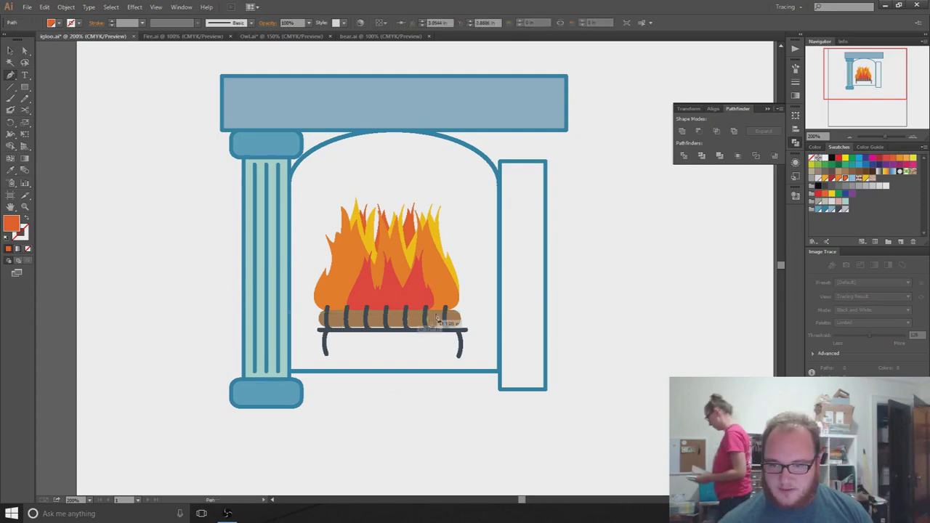
click(498, 313)
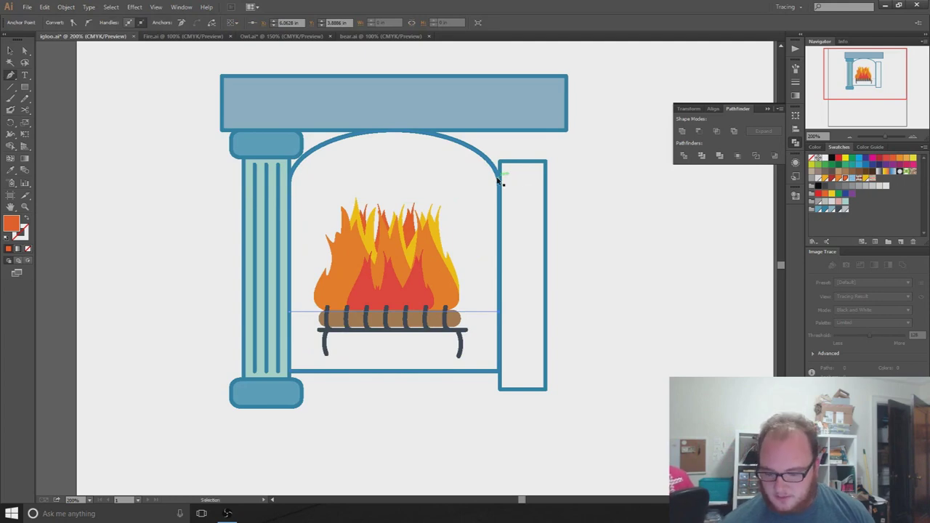
key(ctrl+shift+a)
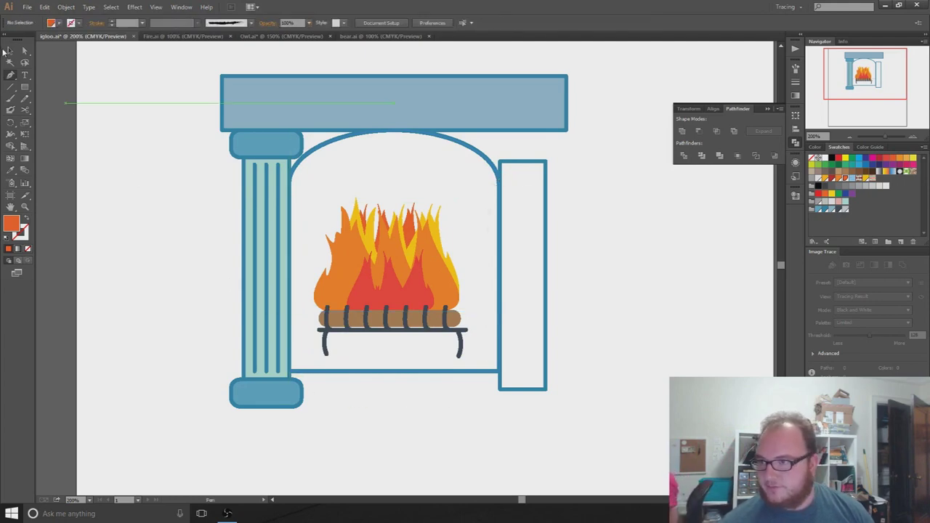
- Select the arched opening outline and turn on Draw Inside mode
click(9, 51)
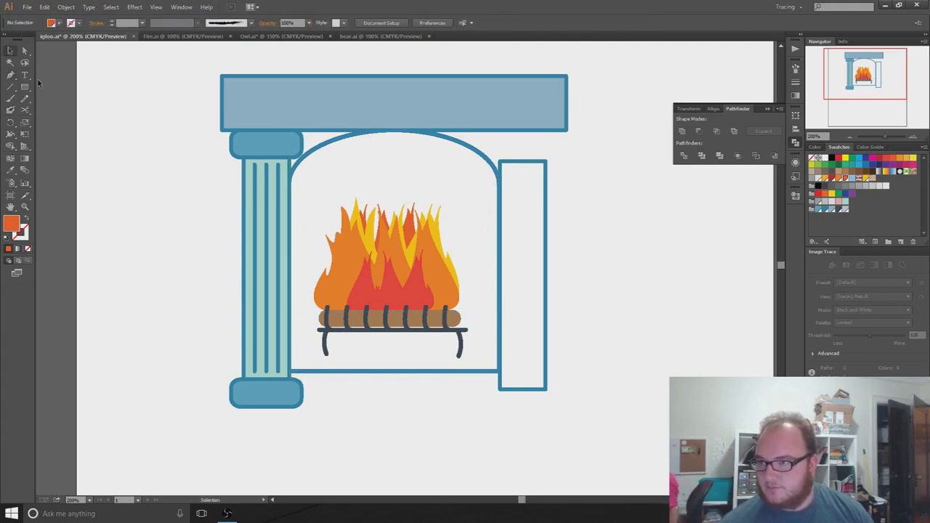
click(477, 155)
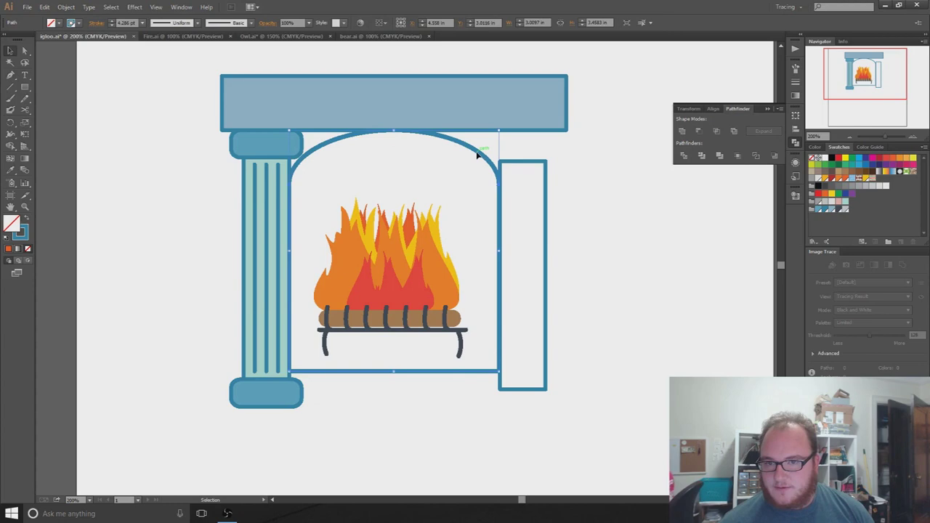
click(28, 262)
- Undo the stray diagonal pen strokes inside the arch and start the hearth at the left
click(10, 76)
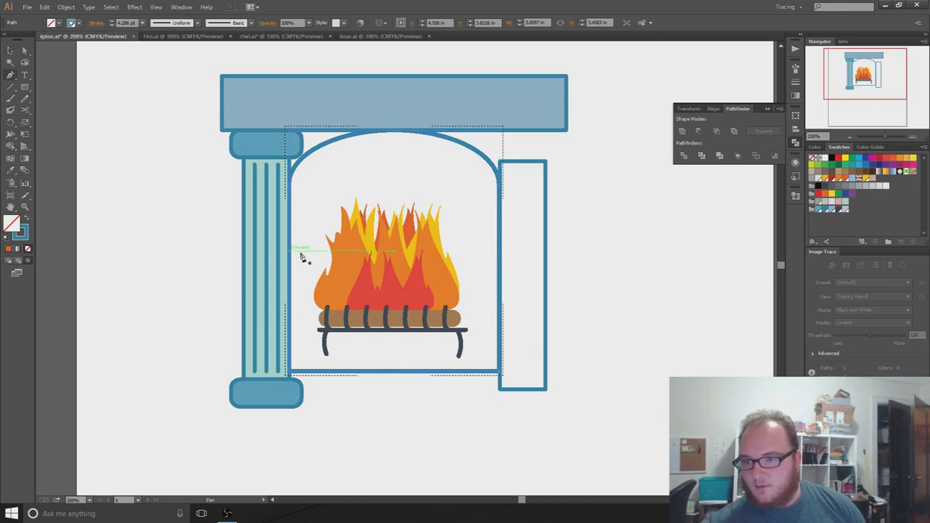
click(433, 171)
click(467, 213)
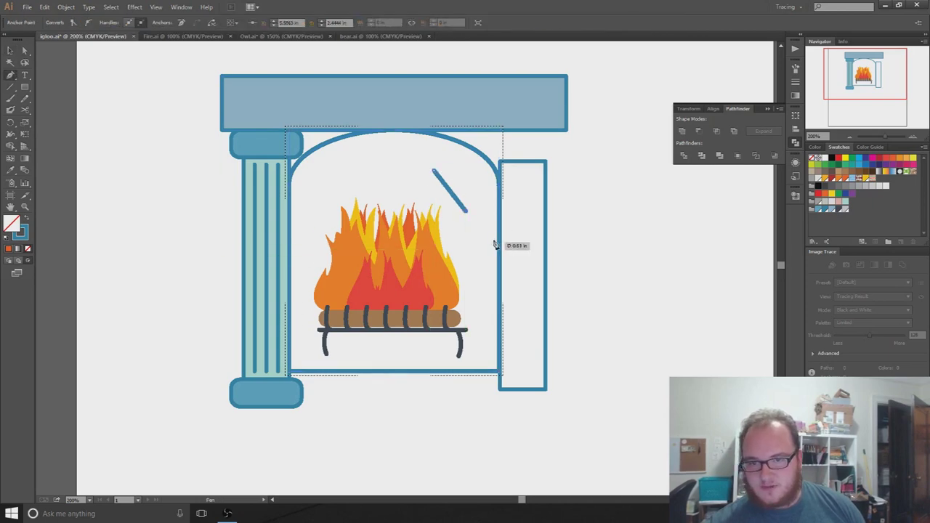
click(509, 150)
click(479, 138)
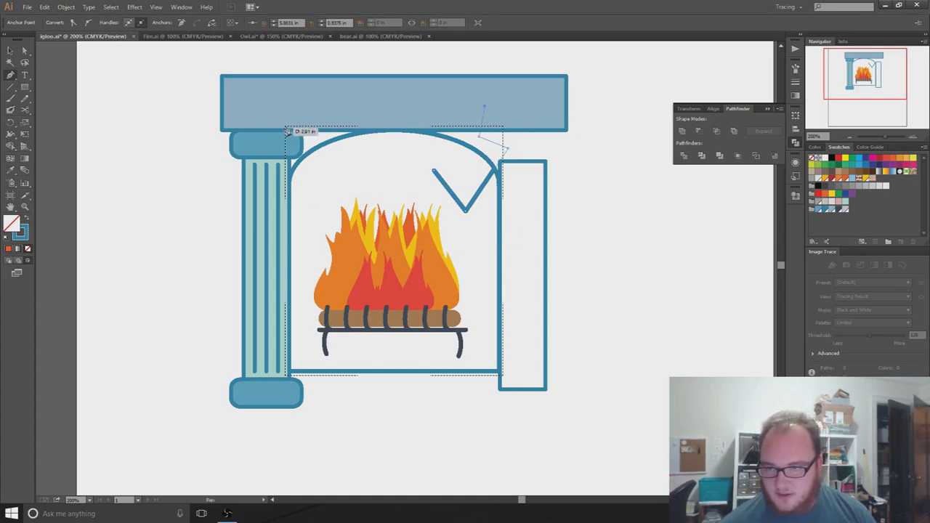
key(ctrl+z)
key(ctrl+z)
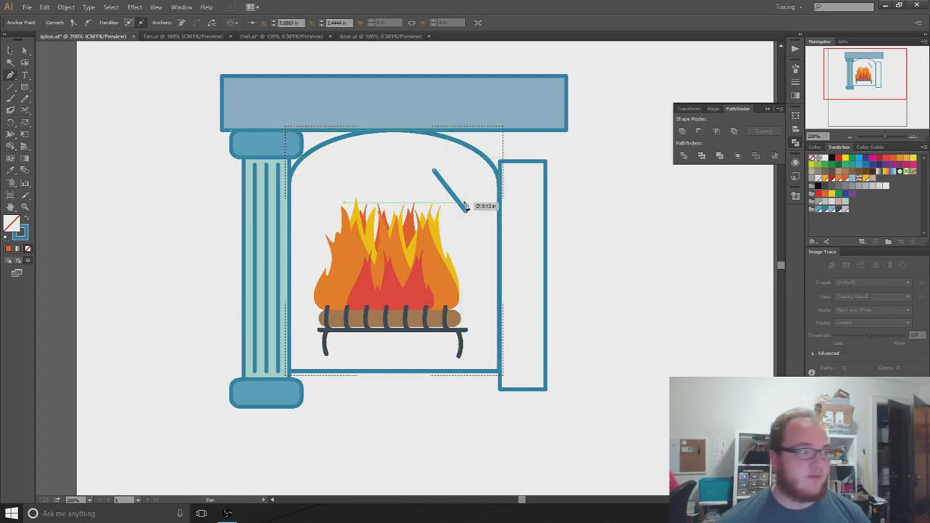
key(ctrl+z)
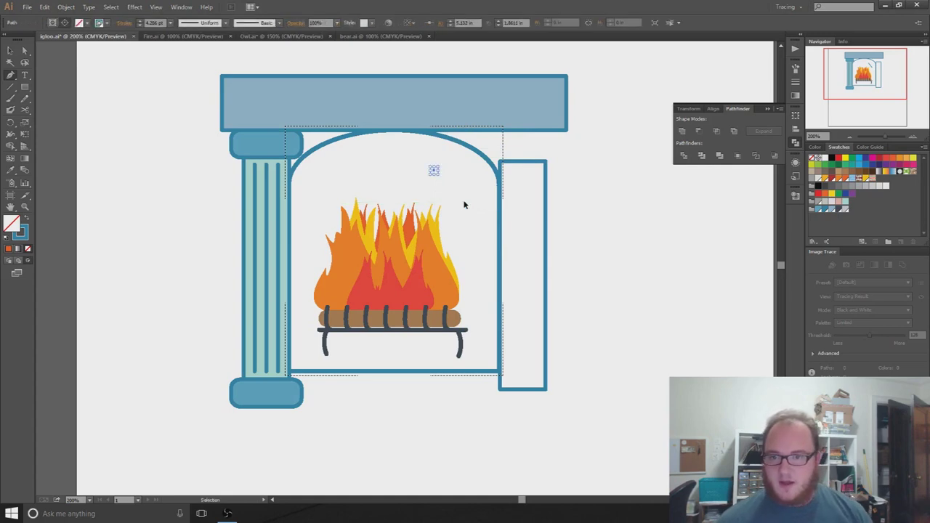
key(ctrl+z)
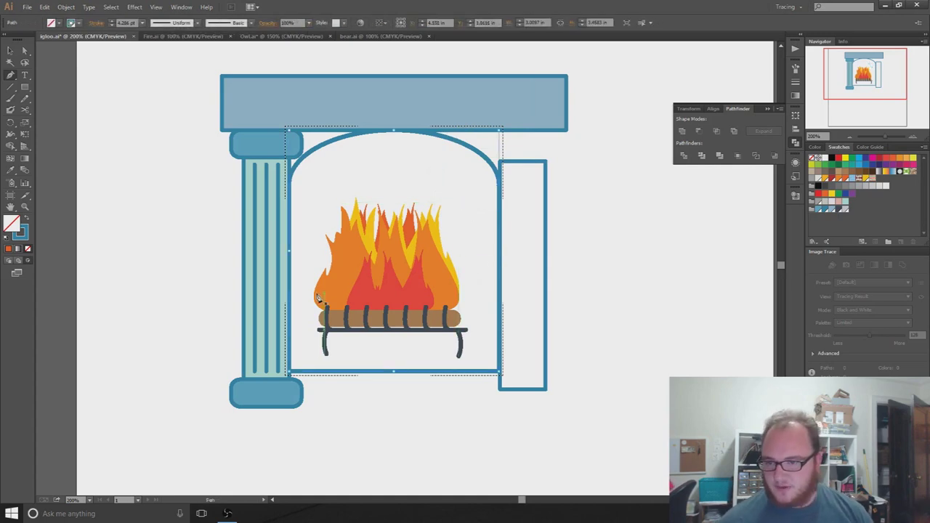
click(225, 312)
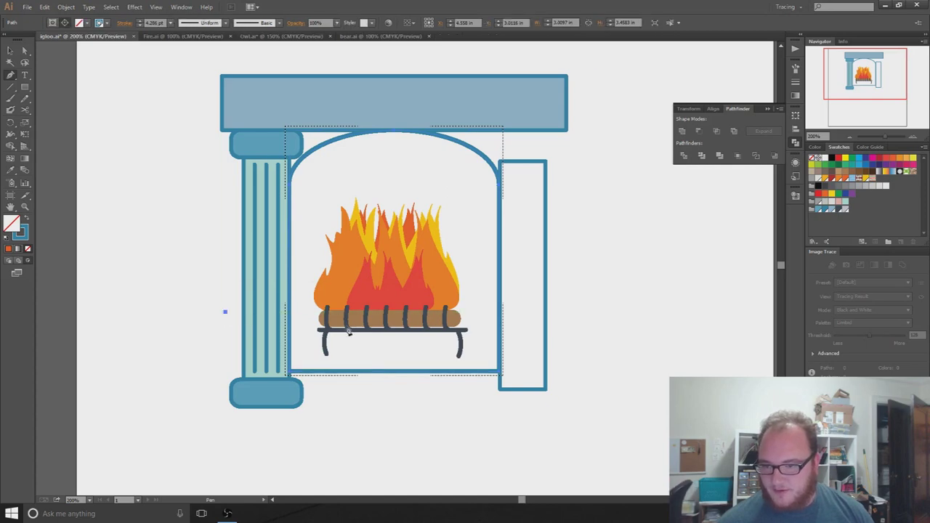
- Draw the four-point hearth shape across the lower fireplace and give it a grey fill
click(528, 312)
click(530, 418)
click(429, 420)
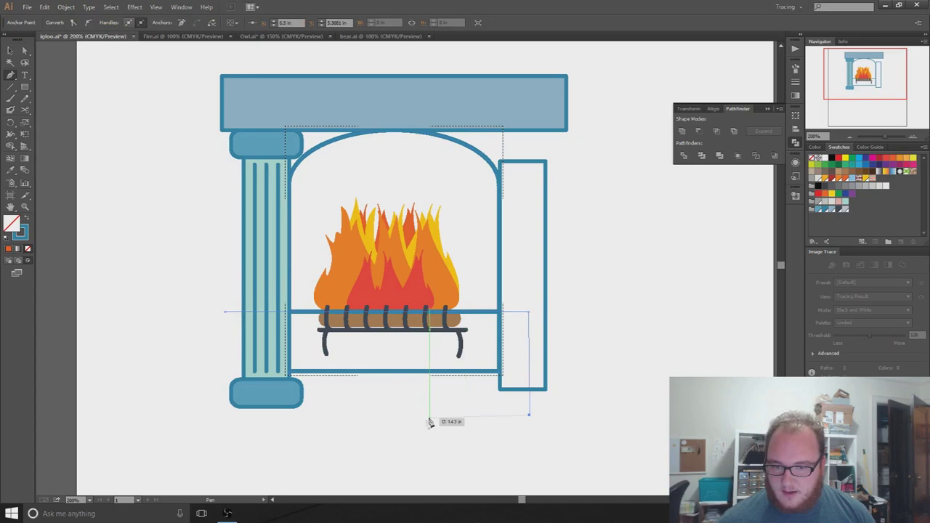
click(227, 425)
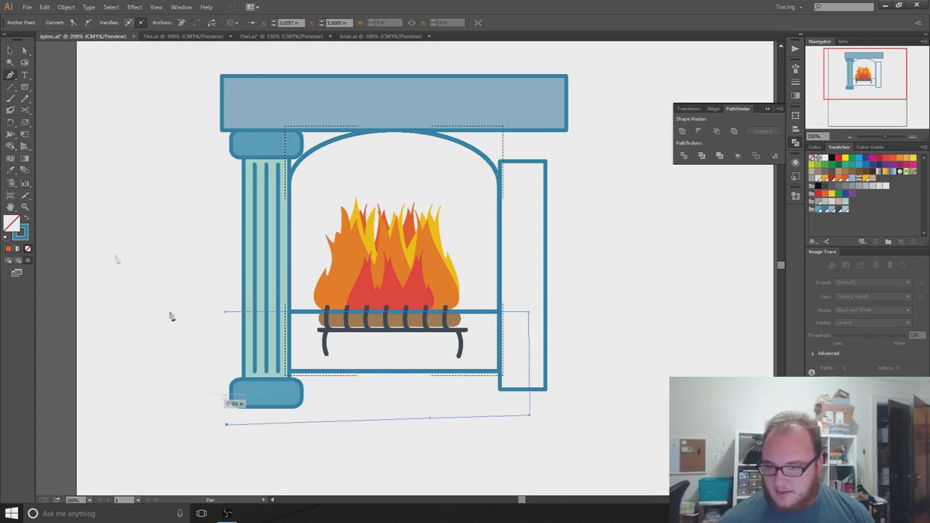
click(838, 210)
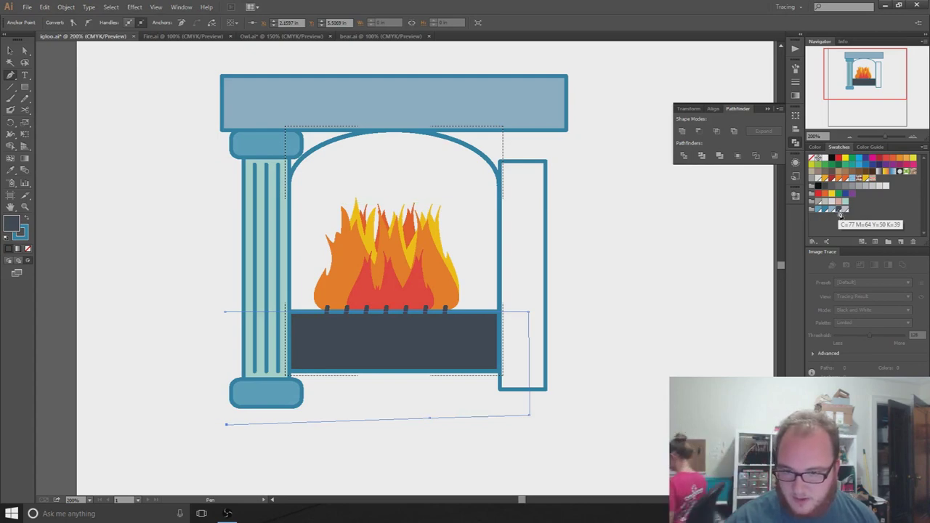
- Try several swatches on the hearth and settle on a medium grey fill
key(ctrl)
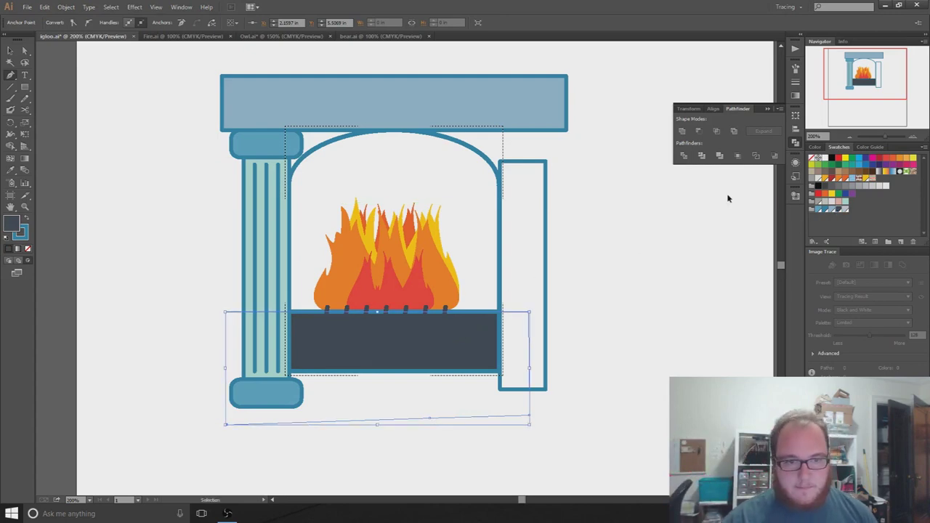
key(space)
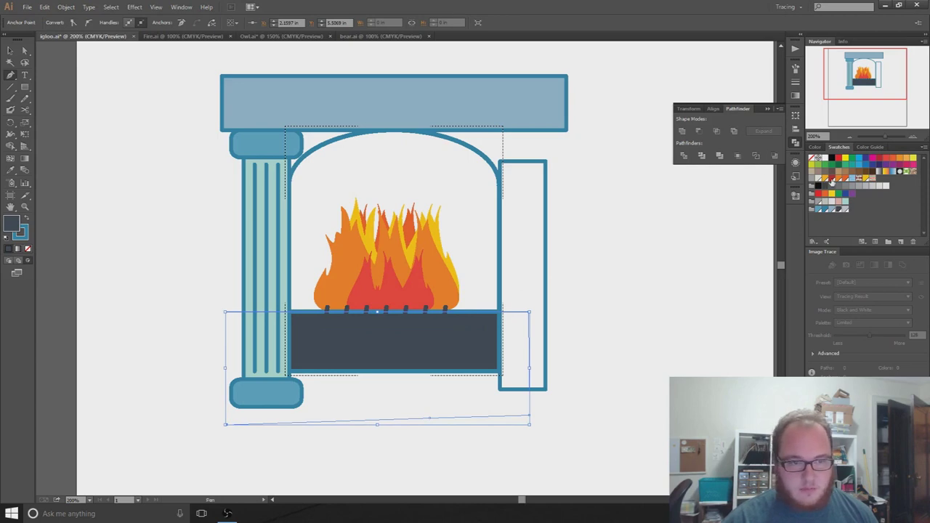
click(832, 179)
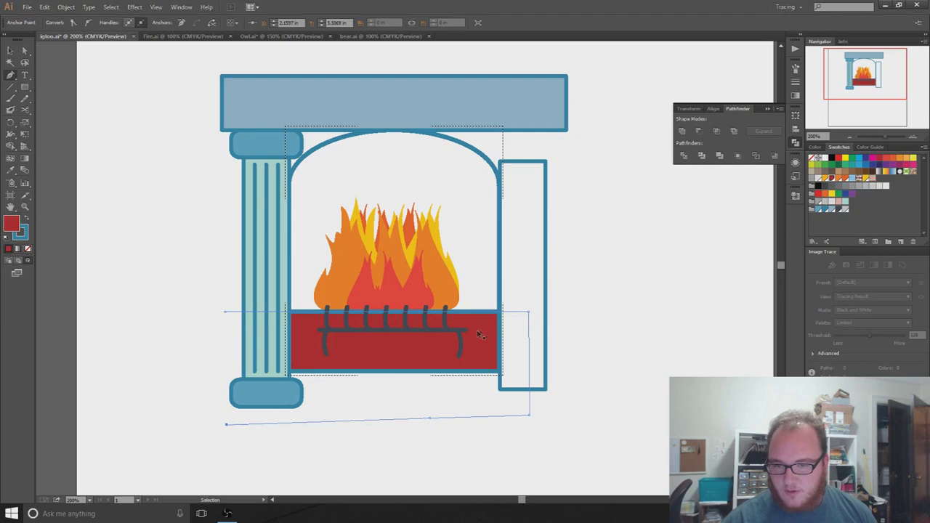
key(v)
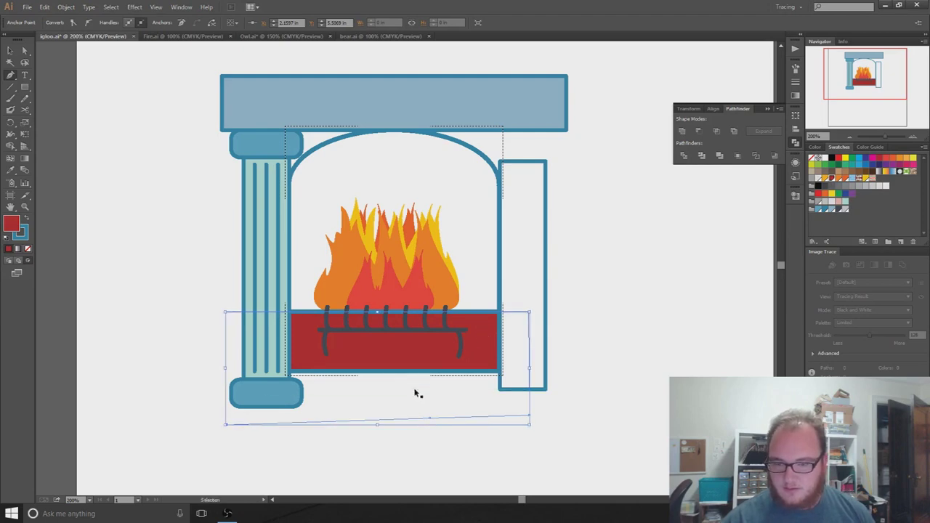
key(p)
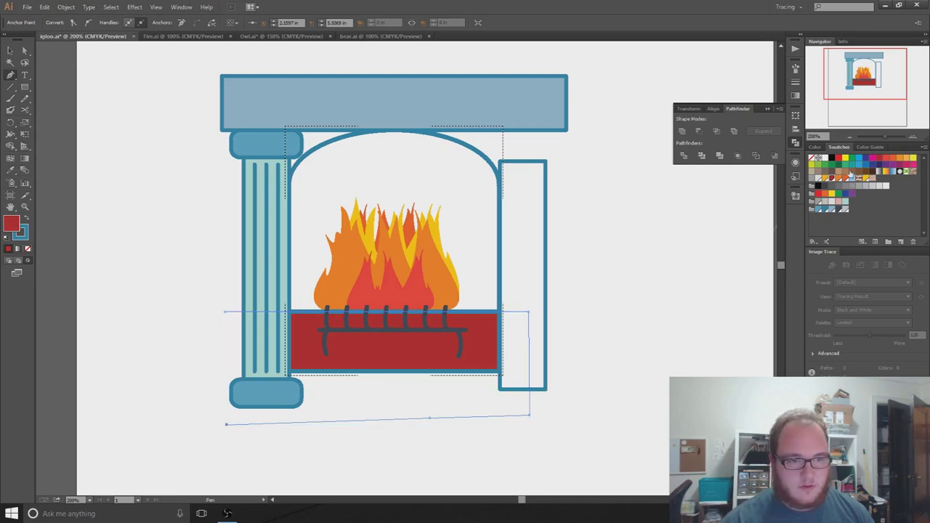
click(830, 186)
click(826, 186)
click(835, 188)
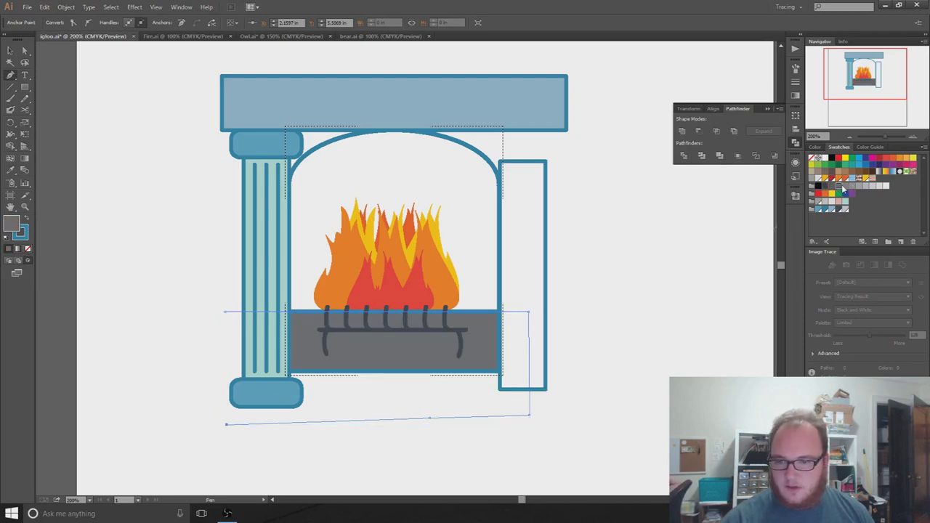
click(854, 187)
click(858, 187)
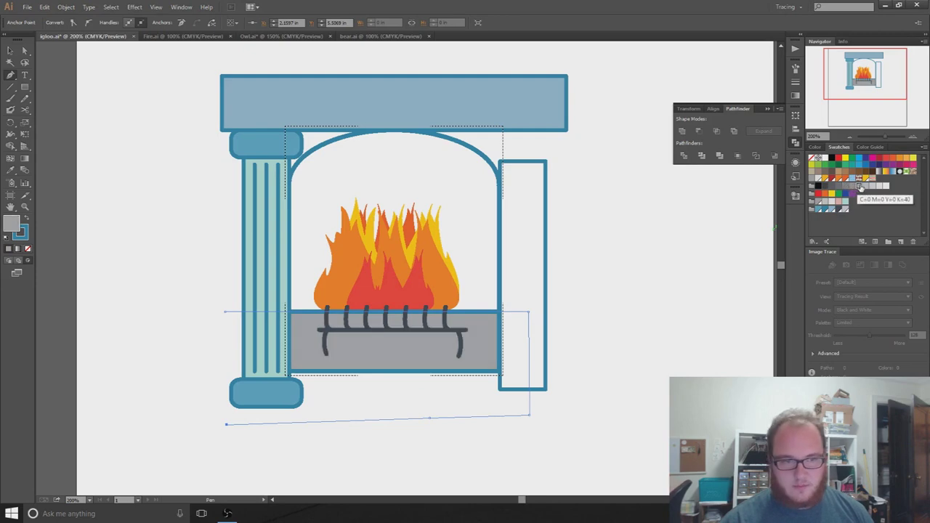
click(866, 187)
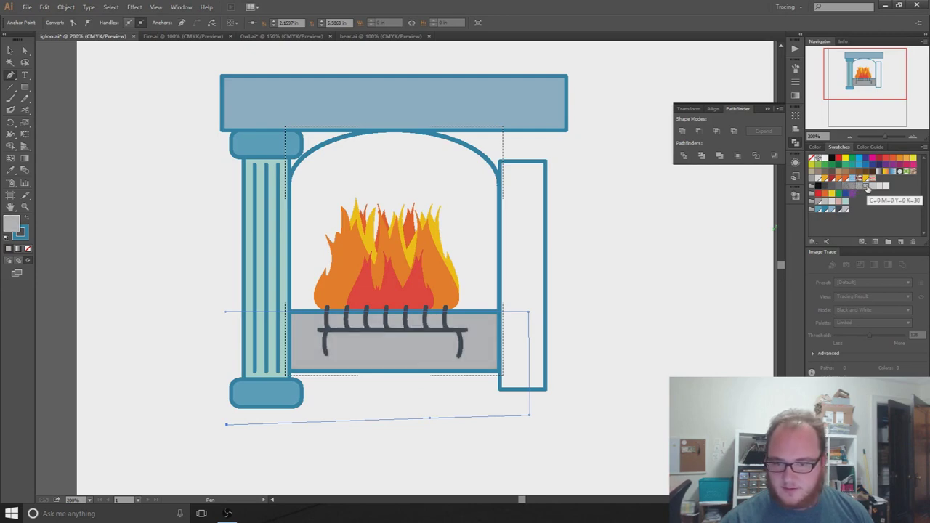
click(843, 209)
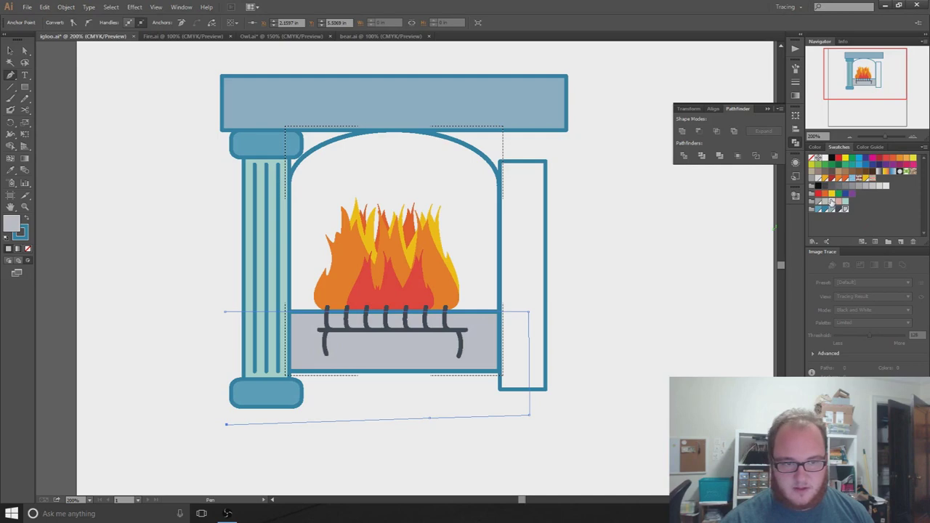
click(821, 206)
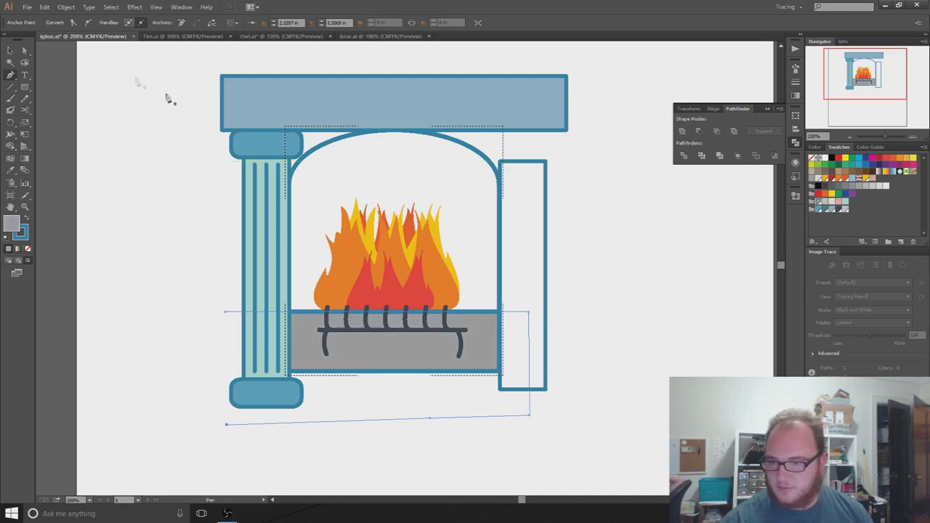
- Remove the hearth's blue outline by setting its stroke to None
click(11, 50)
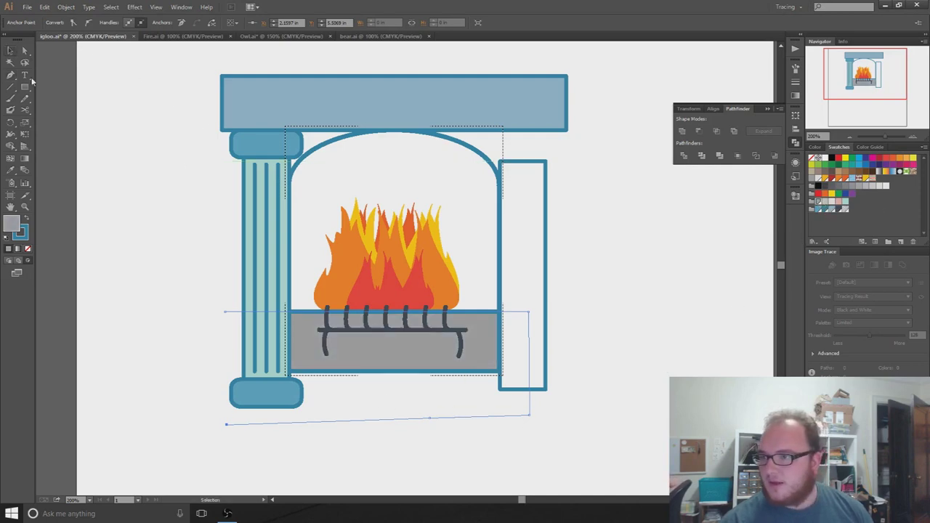
double_click(301, 313)
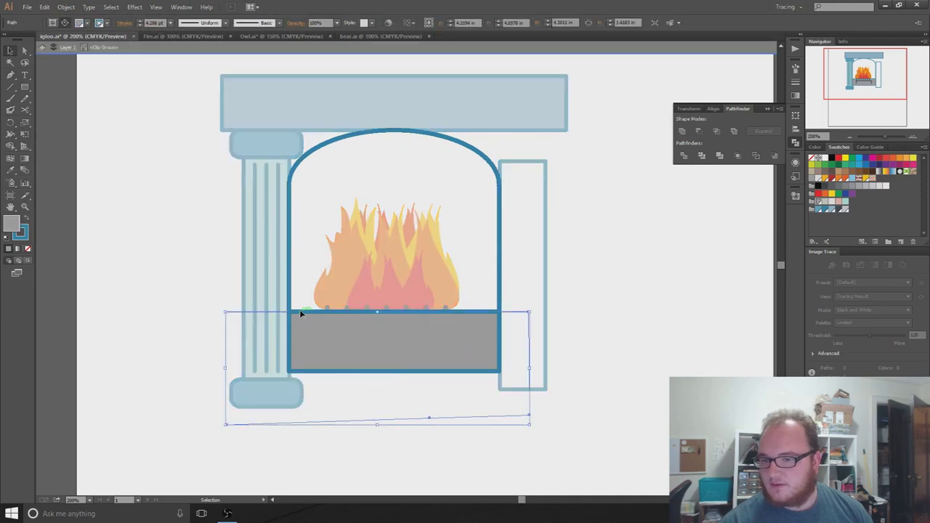
click(102, 23)
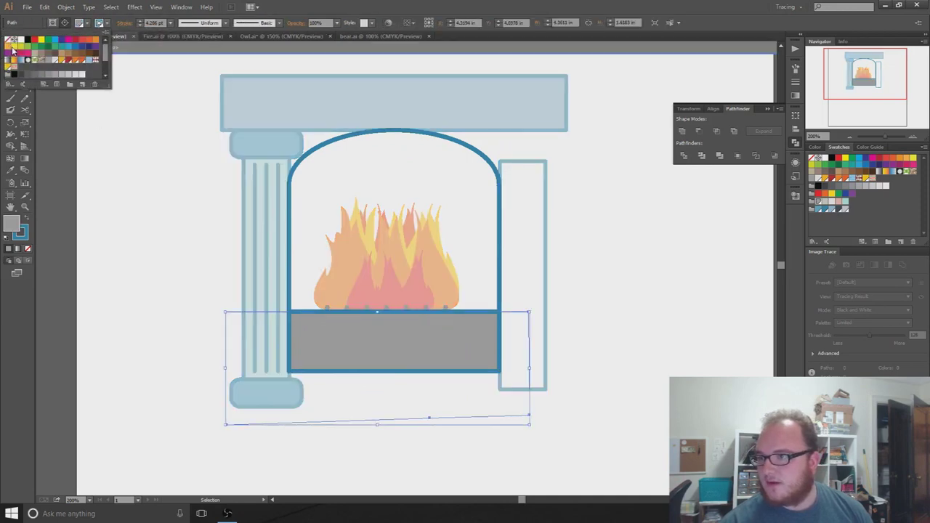
click(8, 40)
click(154, 310)
double_click(155, 310)
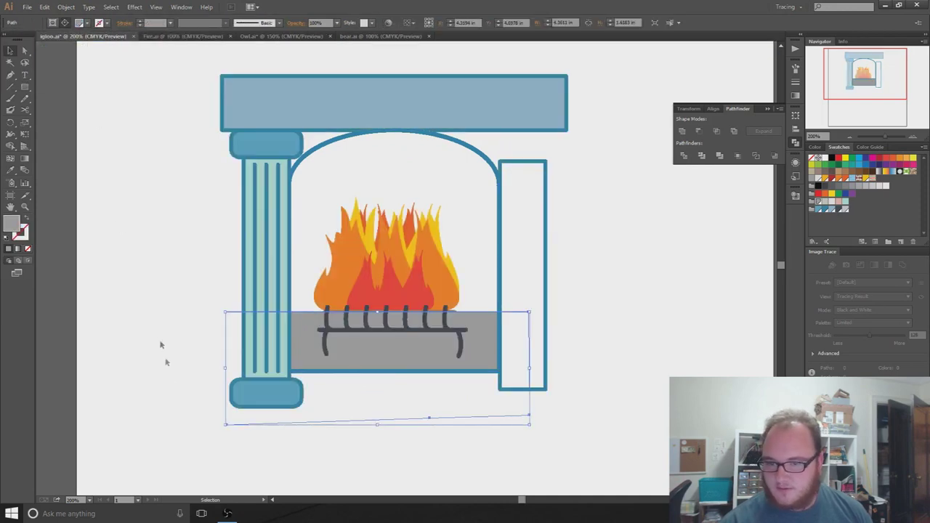
click(175, 445)
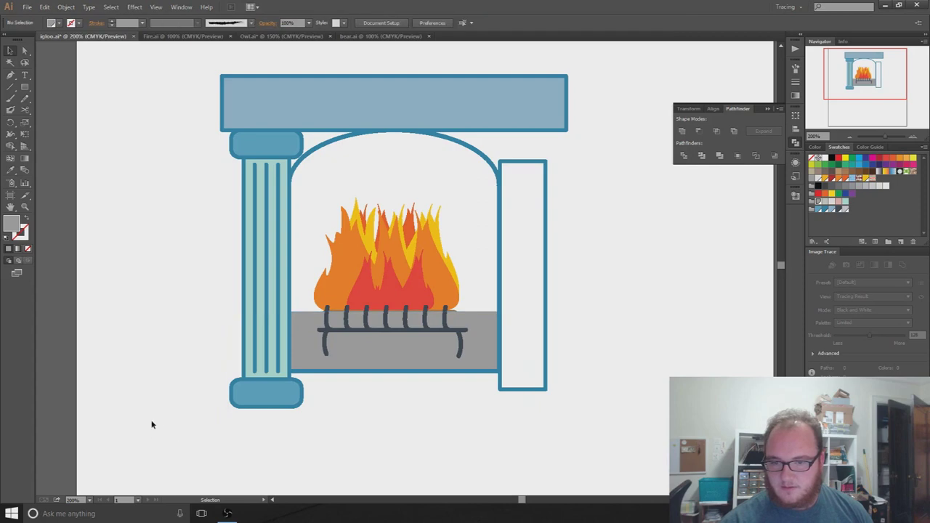
double_click(476, 327)
click(476, 330)
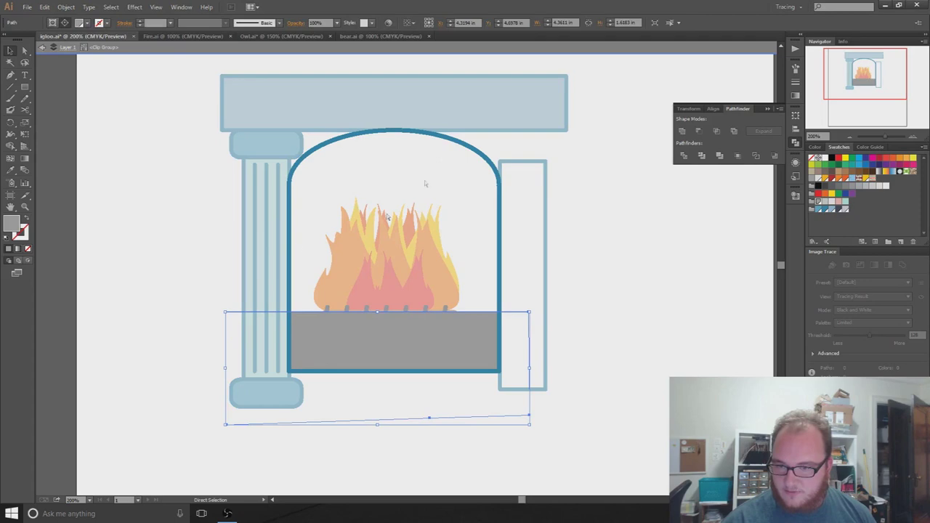
double_click(211, 266)
- Bring the log in front of the grey hearth and select the arch clip group
click(417, 348)
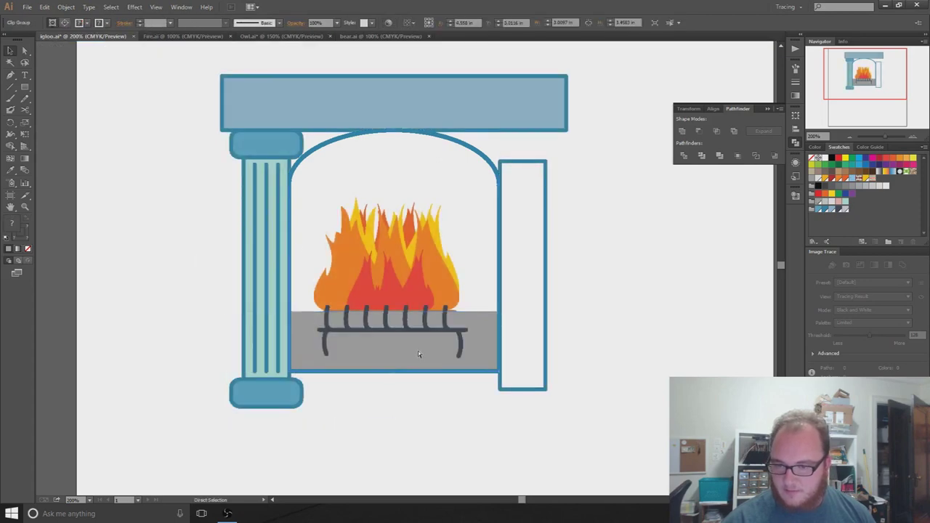
key(ctrl+bracketright)
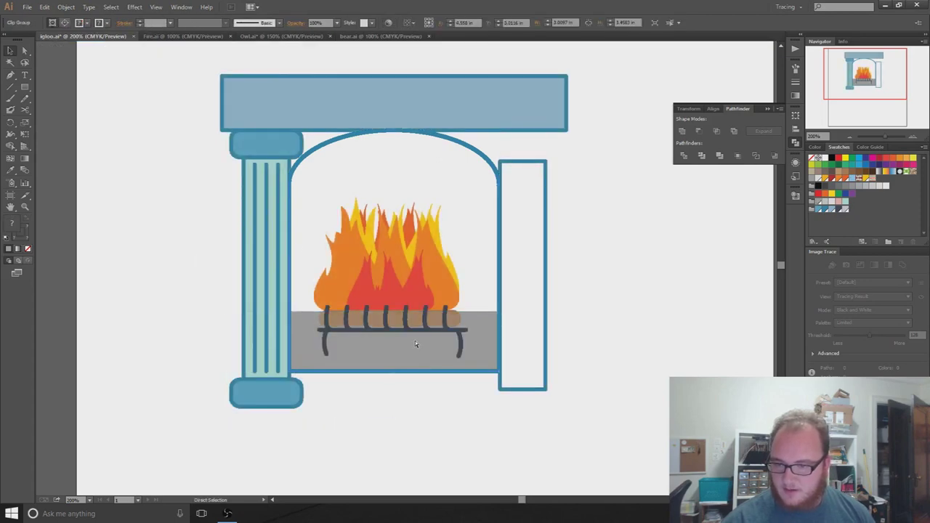
click(430, 420)
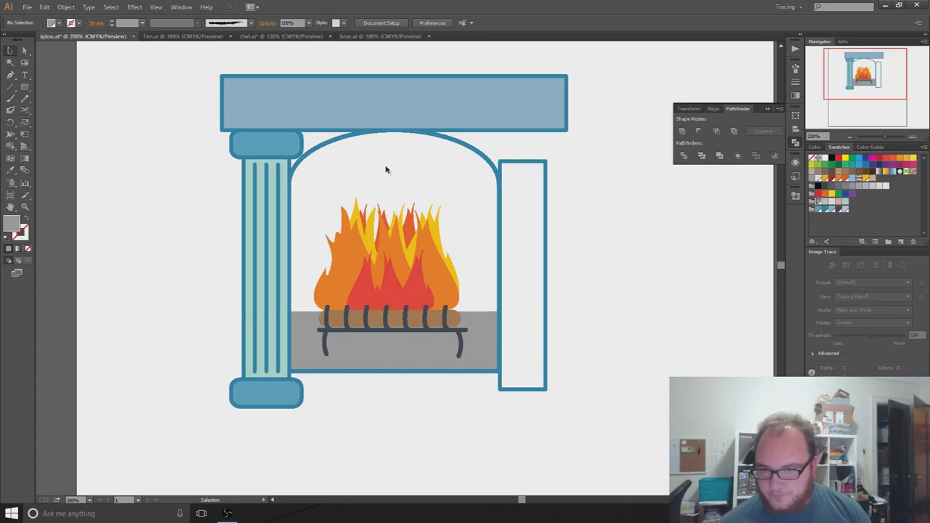
click(329, 145)
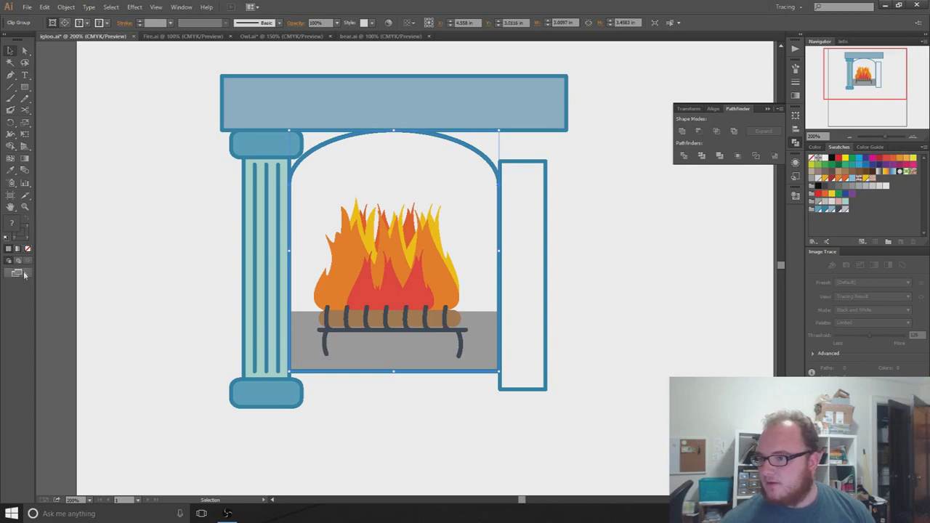
- Inside the arch group, use Draw Inside to draw a rectangle filling the arch below the mantel
double_click(323, 147)
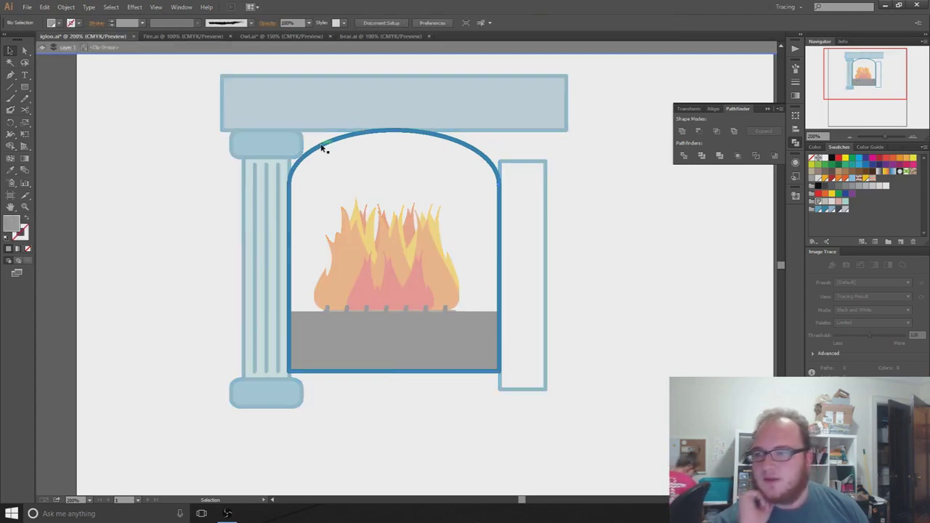
click(28, 262)
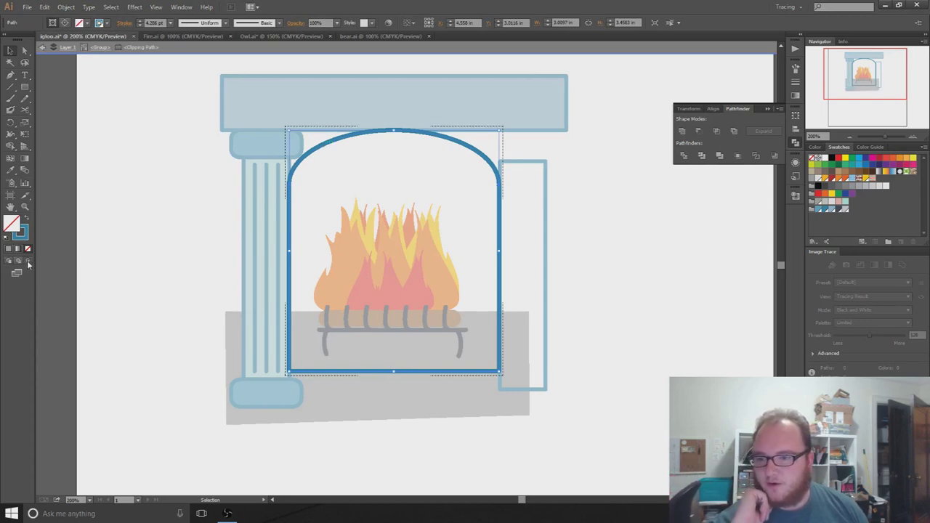
click(25, 87)
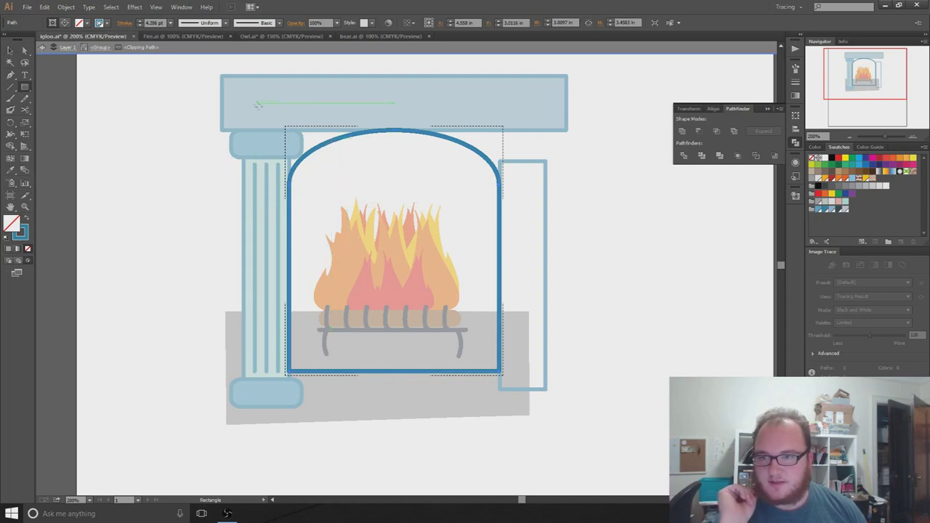
mouse_move(264, 105)
mouse_down()
mouse_move(418, 251)
mouse_move(546, 331)
mouse_move(546, 312)
mouse_up()
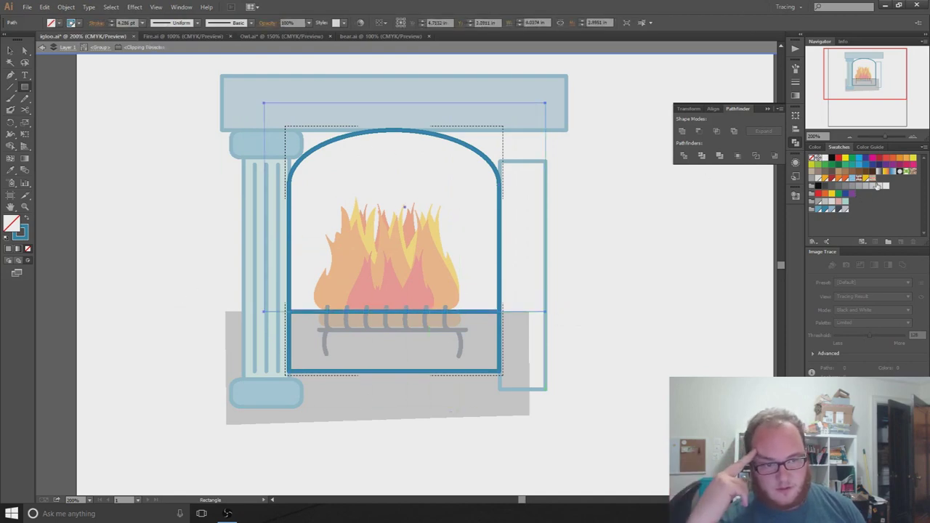
- Fill the interior rectangle dark gray with no stroke, then exit isolation mode
click(841, 186)
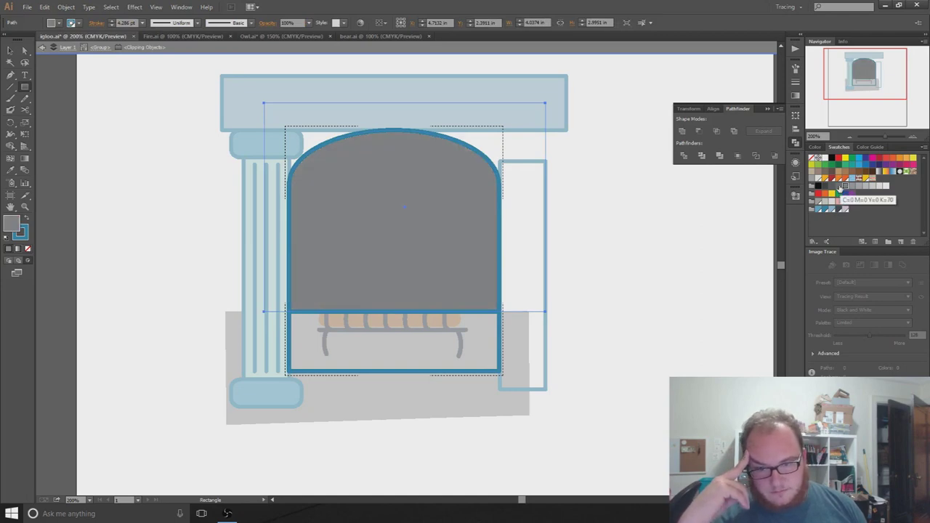
click(840, 187)
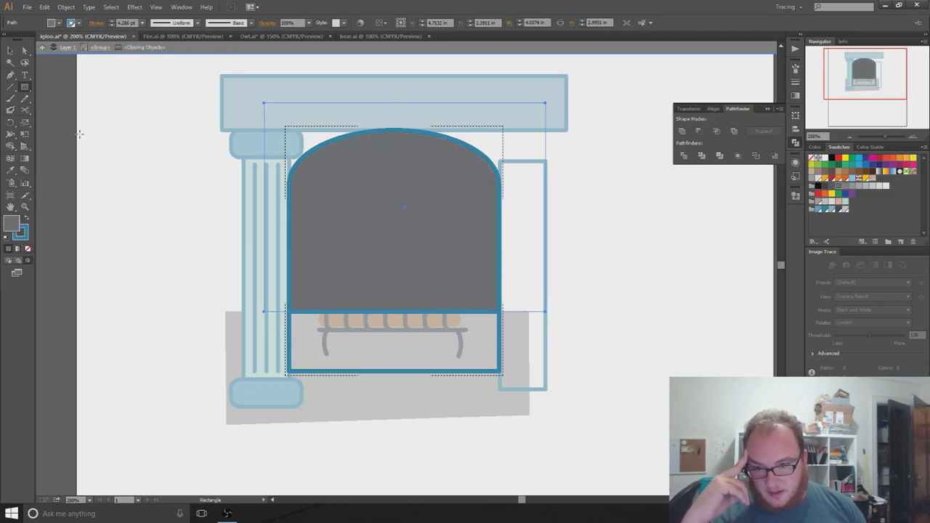
click(77, 24)
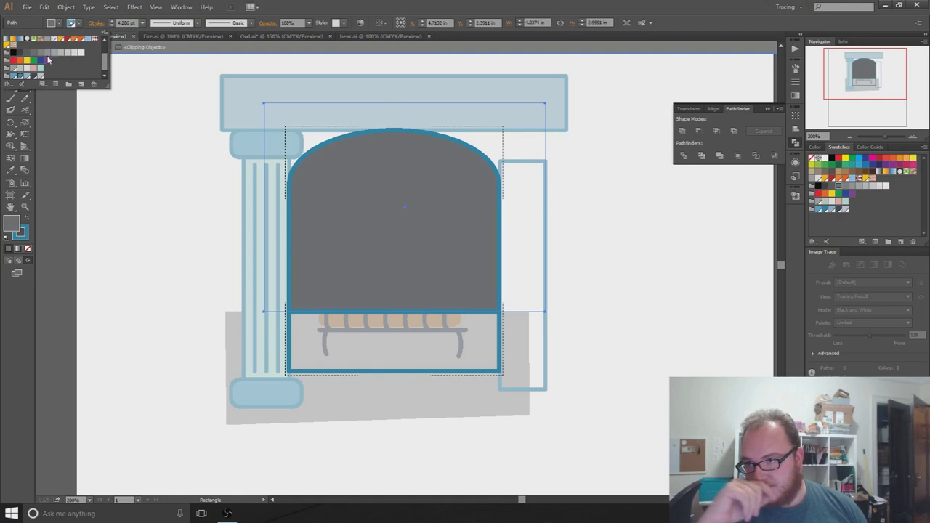
click(7, 41)
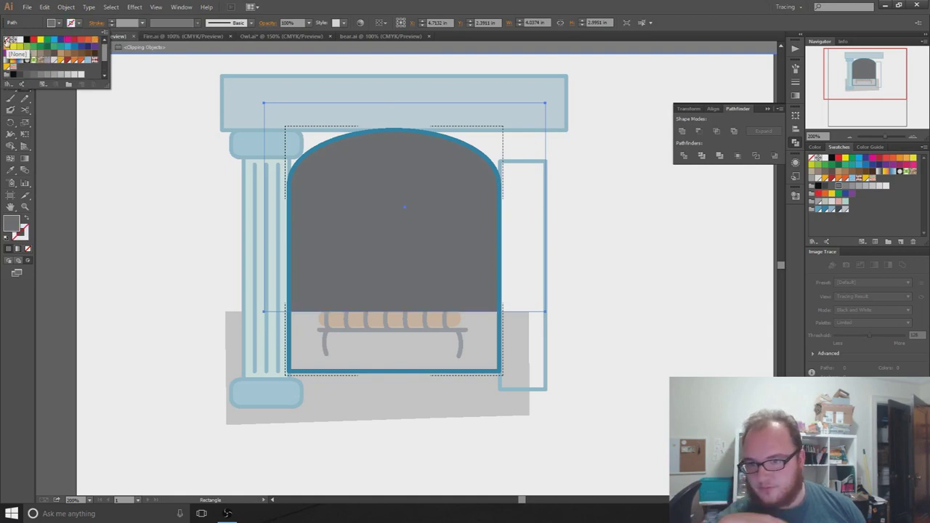
click(2, 336)
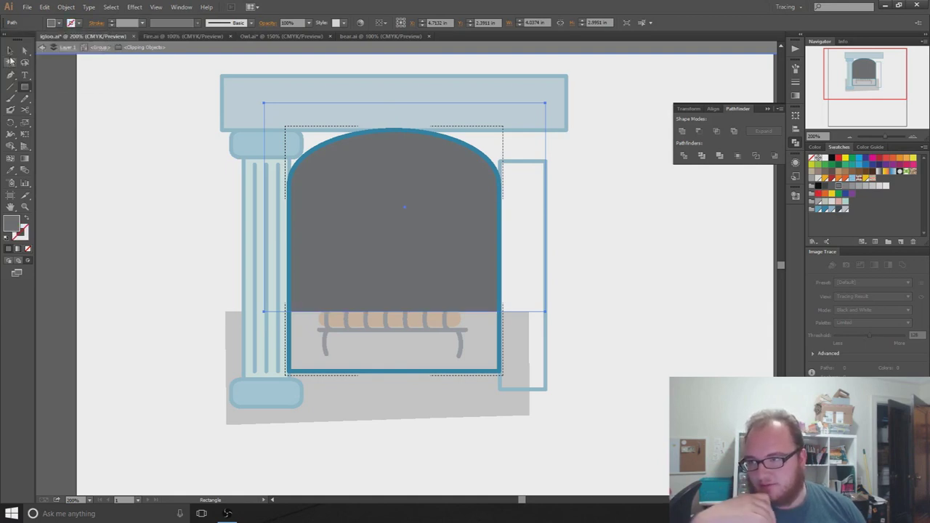
click(10, 51)
double_click(155, 159)
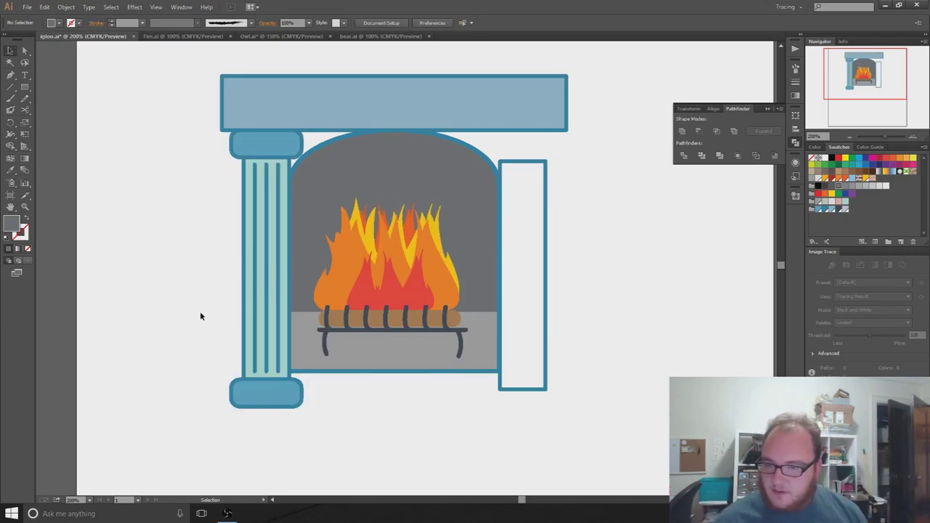
- Nudge the grey hearth floor and the dark arch interior down two steps each
double_click(300, 344)
click(299, 343)
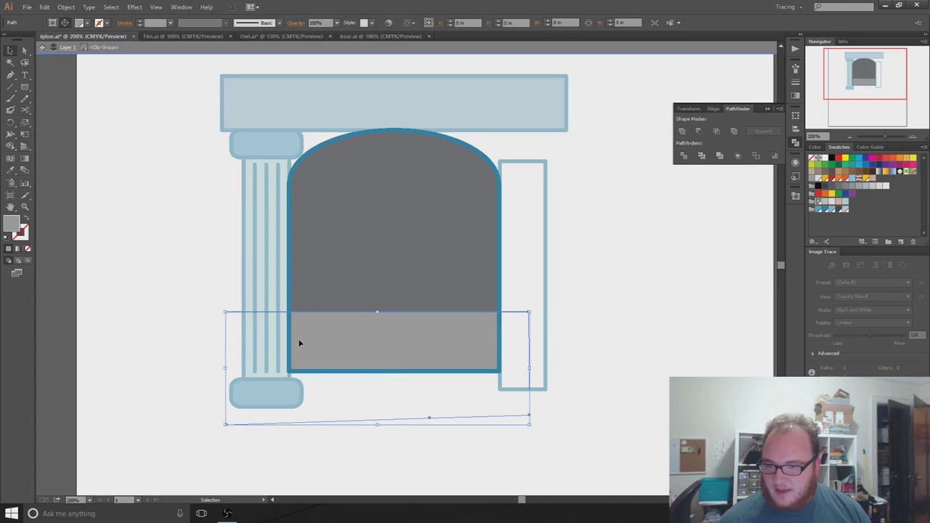
key(Down)
key(Down)
key(Down)
key(Down)
key(Down)
key(Down)
key(Down)
key(Down)
key(Down)
key(Down)
key(Down)
key(Down)
key(Down)
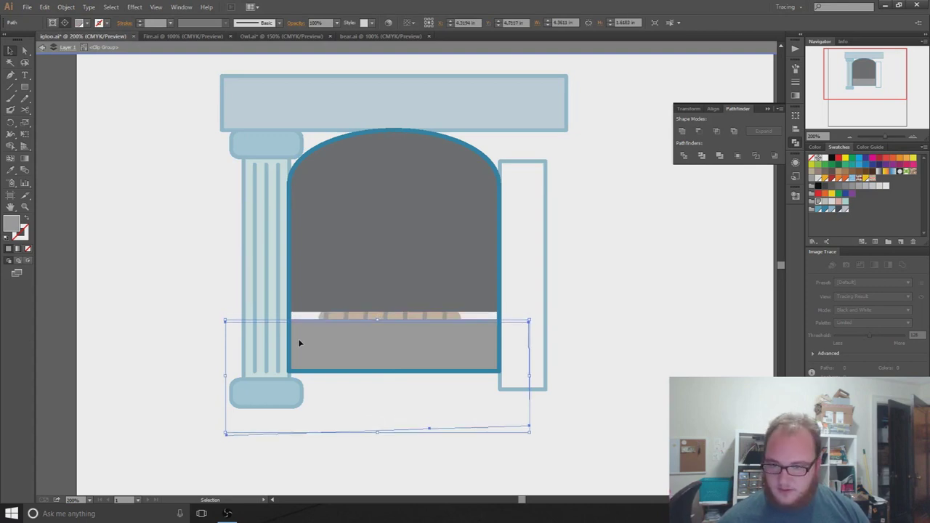
key(Down)
key(Down)
key(Down)
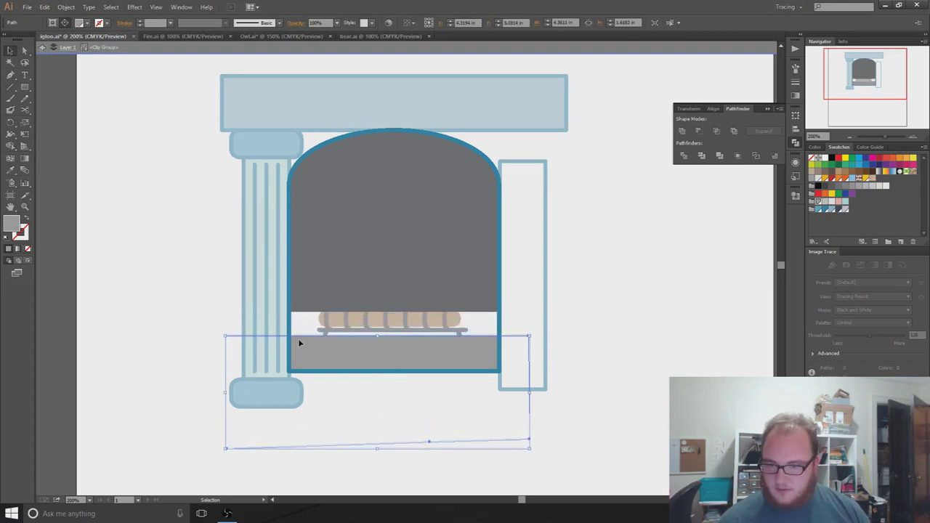
click(358, 231)
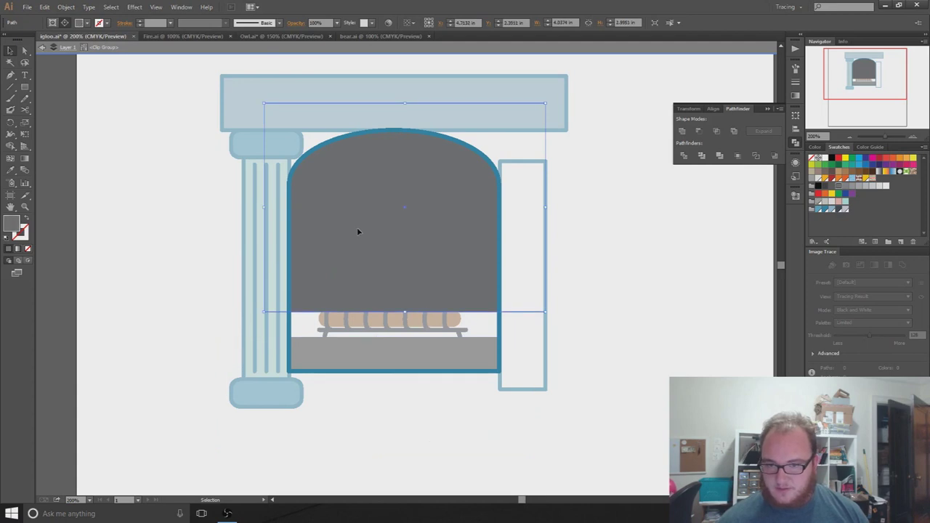
key(Down)
key(Down)
key(Down)
key(Down)
key(Down)
key(Down)
key(Down)
key(Down)
key(Down)
key(Down)
key(Down)
key(Down)
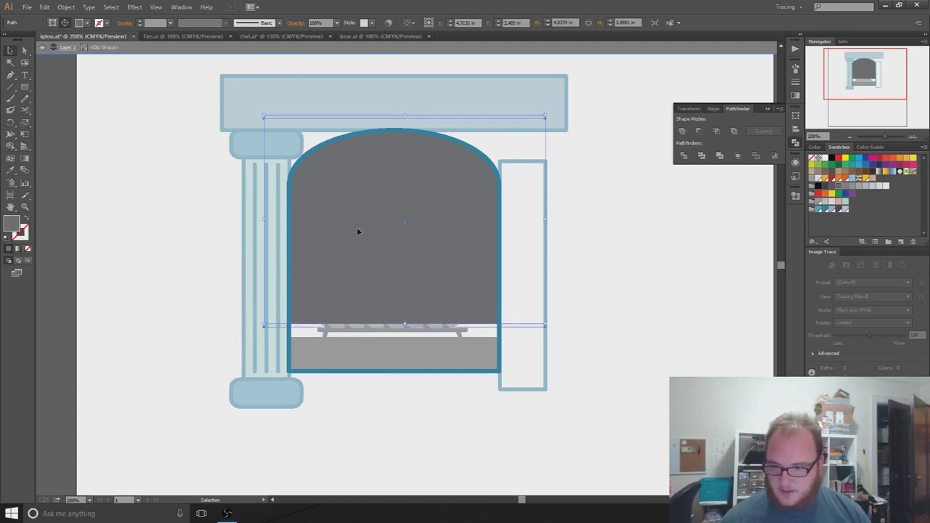
key(Down)
key(Down)
key(Down)
key(Down)
key(Down)
key(Down)
key(Down)
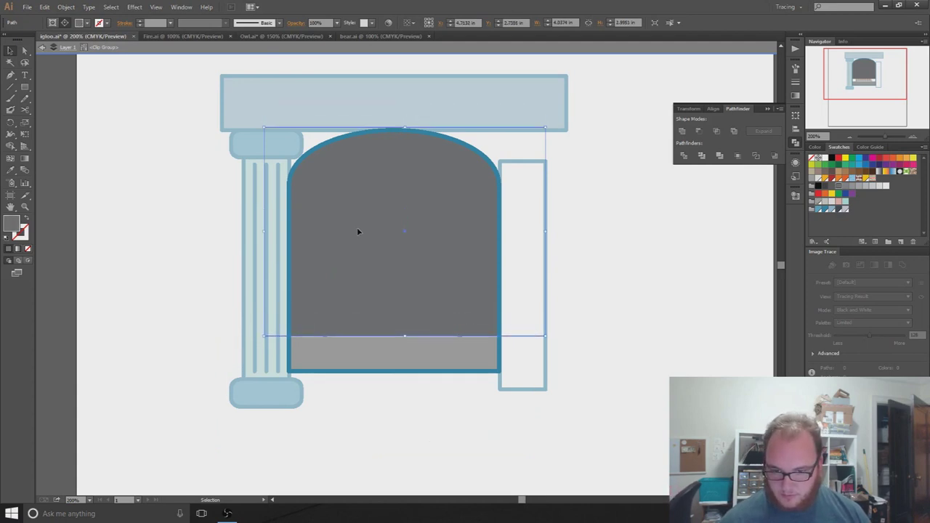
double_click(199, 209)
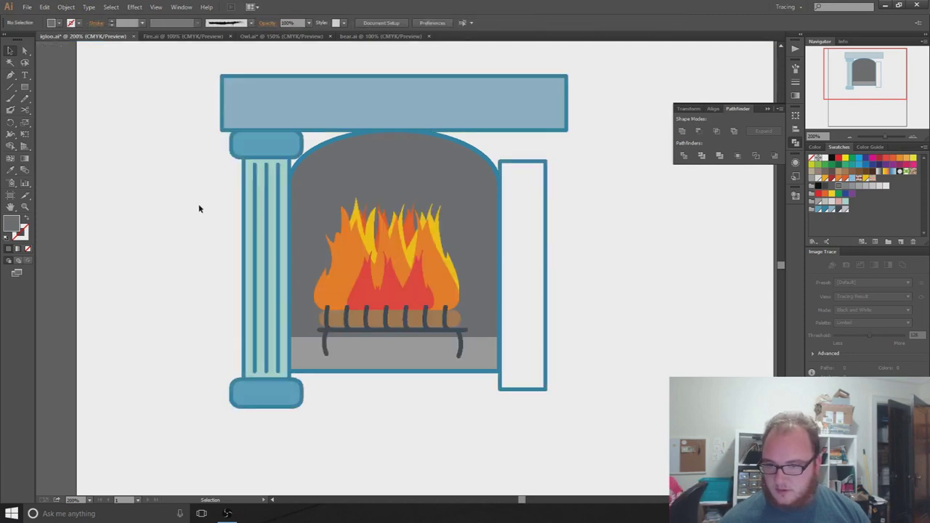
- Delete the white placeholder rectangle and place a column copy right of the arch, nudged snug
click(547, 268)
key(Delete)
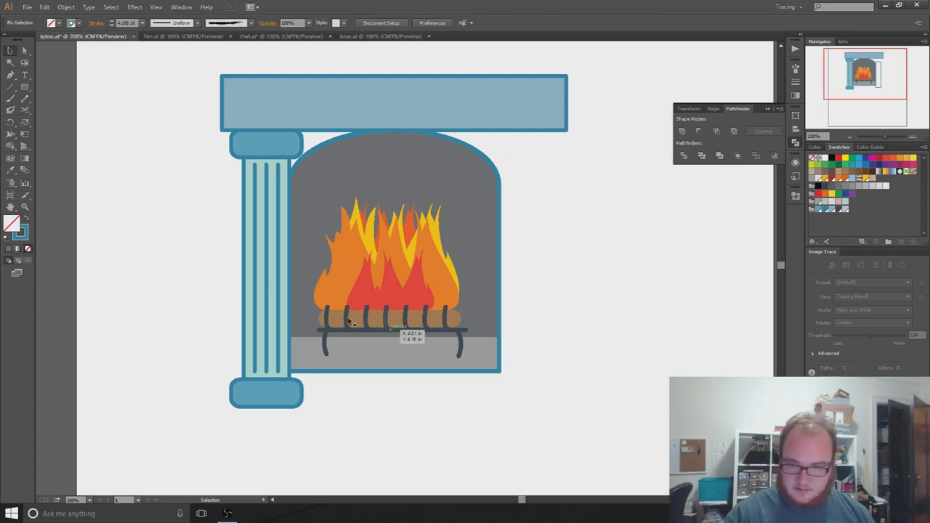
click(246, 226)
drag(246, 227, 514, 230)
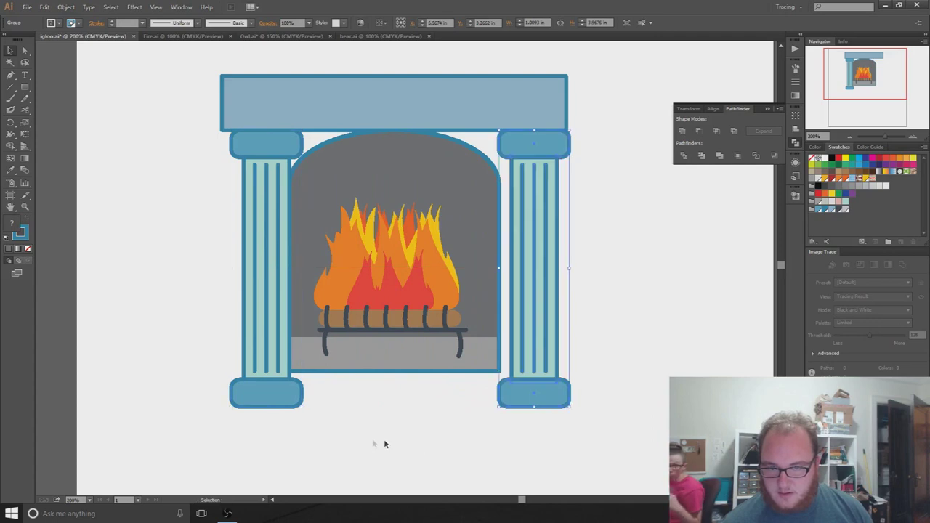
click(372, 438)
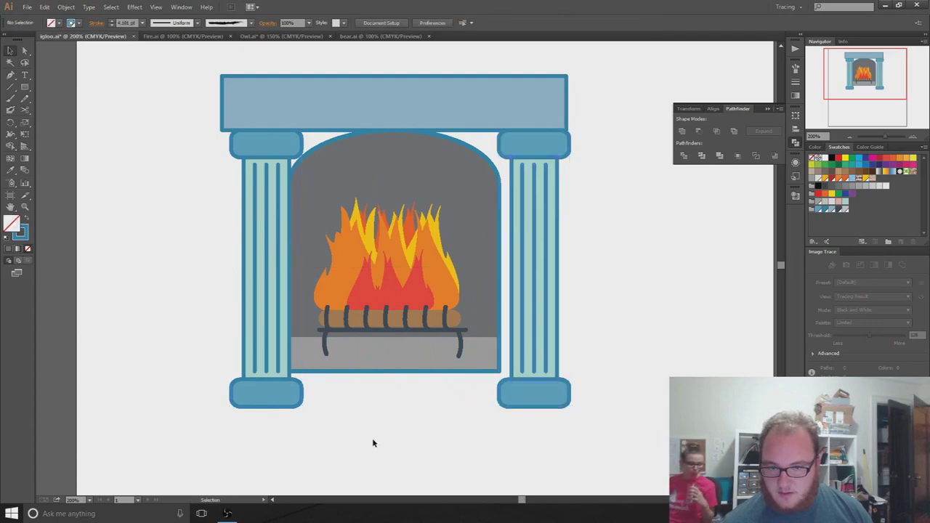
click(534, 275)
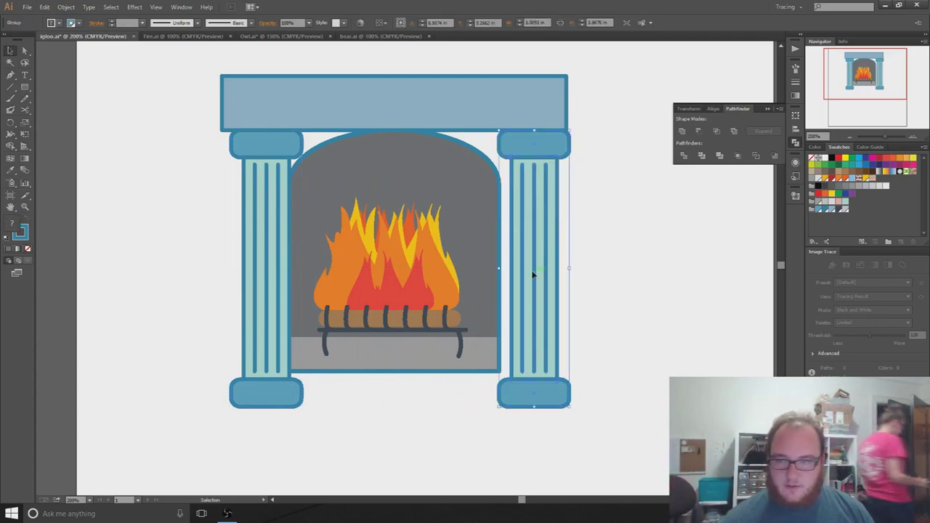
key(Left)
key(Left)
key(Left)
key(Left)
key(Left)
key(Left)
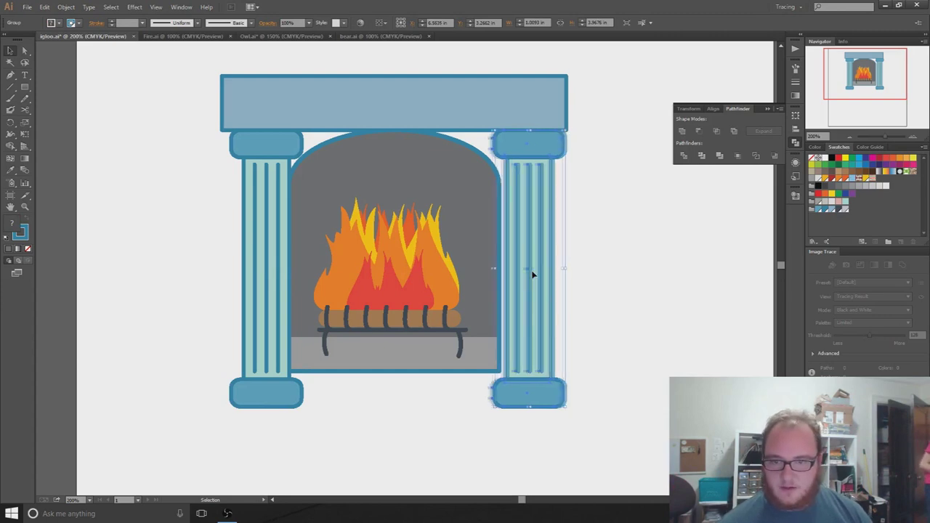
key(Left)
key(Left)
key(Left)
key(Left)
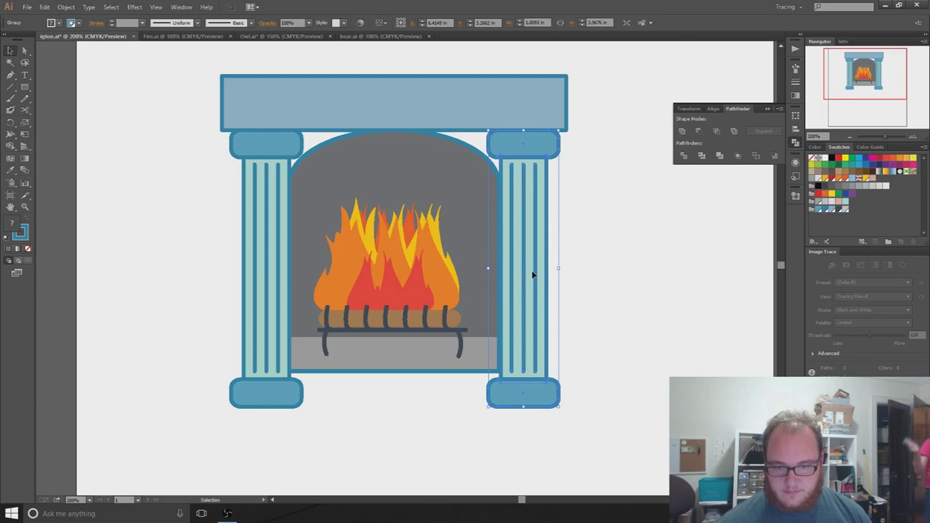
click(652, 432)
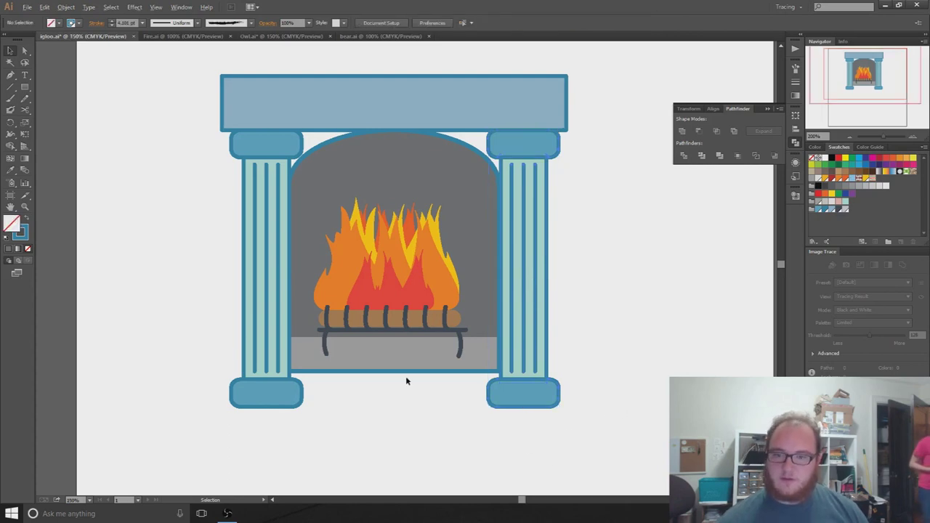
scroll(406, 378, down, 1)
- Recenter the finished fireplace in view and open the File menu
drag(201, 264, 218, 271)
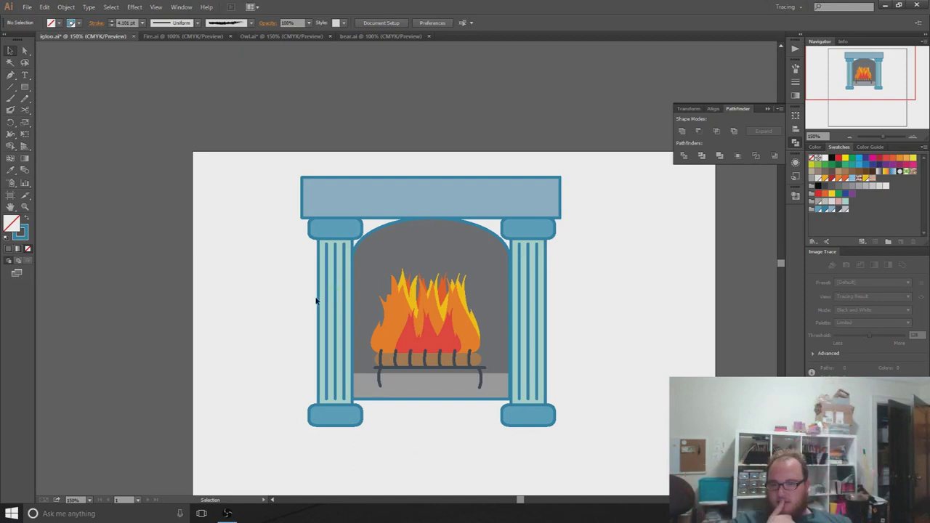
click(30, 8)
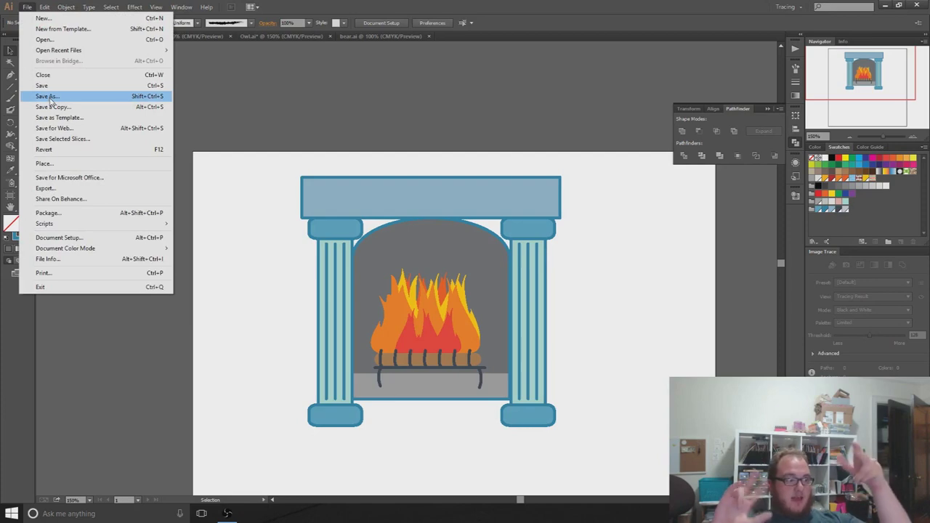
- Start a Save As into the animal in shirts folder with the file name 'fireplace'
click(47, 97)
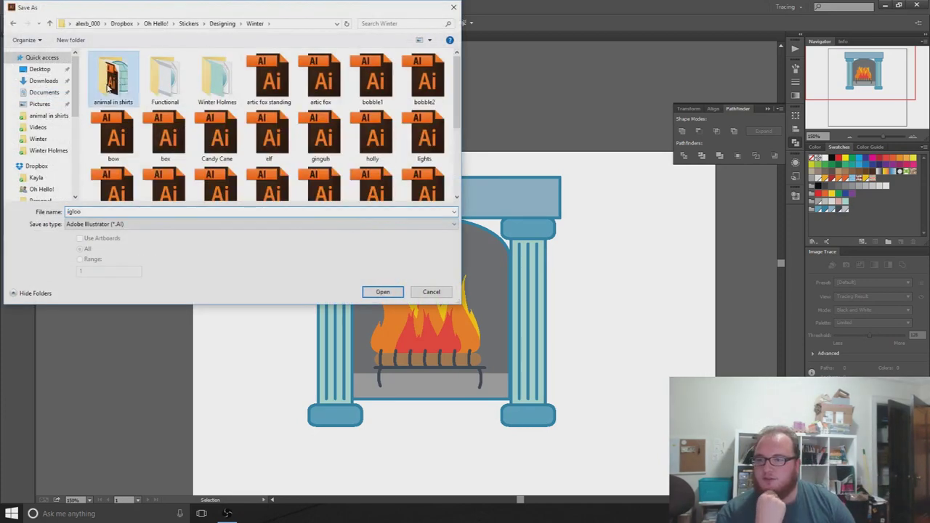
double_click(109, 82)
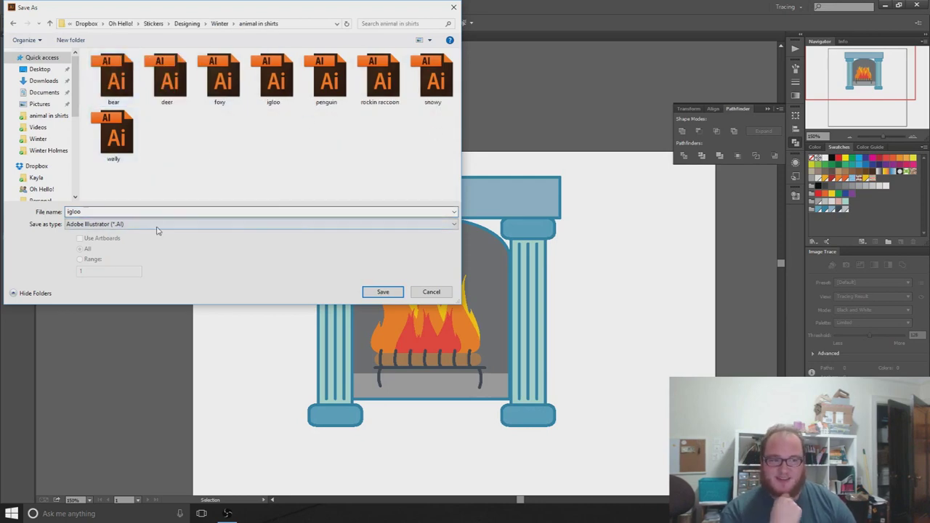
double_click(73, 211)
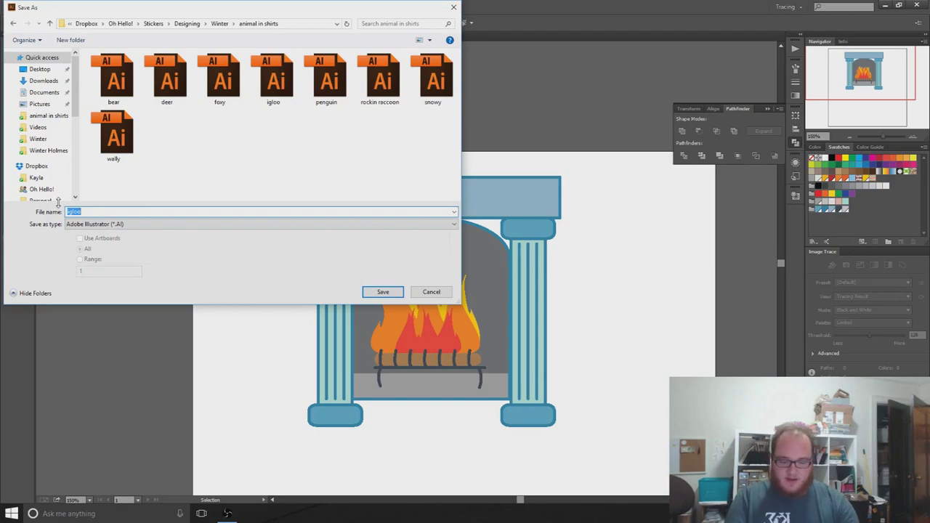
text(fireplace)
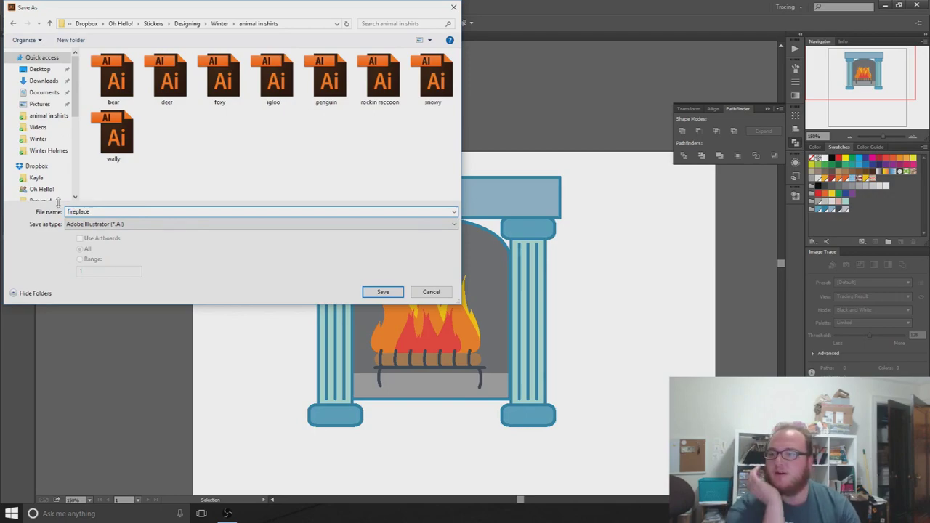